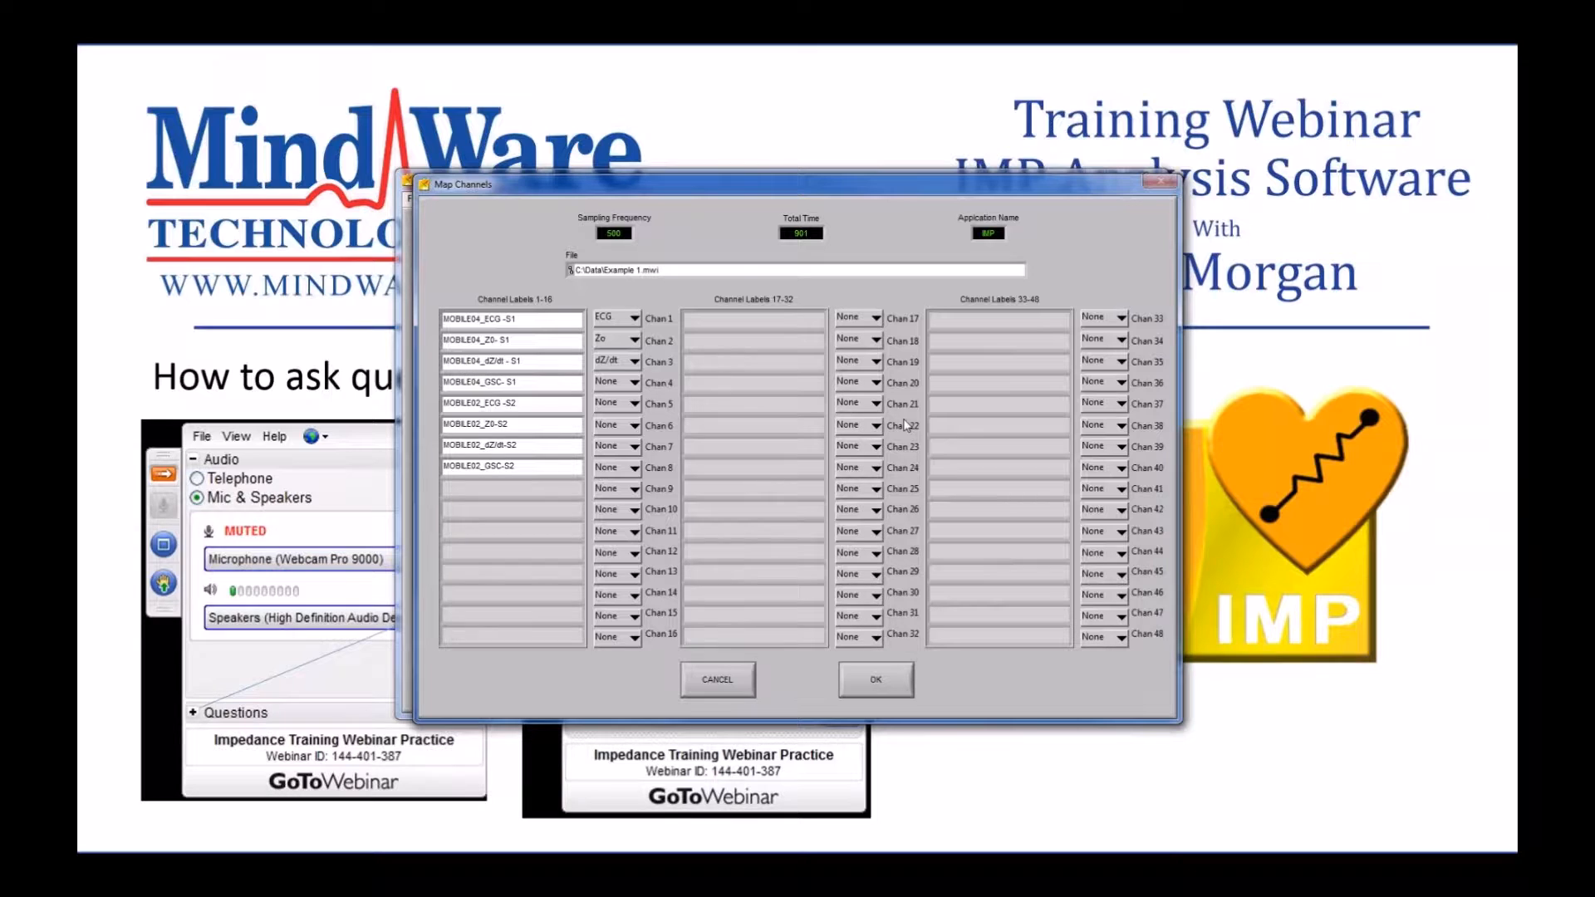
Reset the mappings of channels 1, 2 and 3 to None.
left_click(619, 317)
left_click(621, 308)
left_click(625, 341)
left_click(633, 298)
left_click(629, 361)
left_click(633, 344)
Map channel 1 to ECG, channel 2 to Zo and channel 3 to dZ/dt, and accept the channel mapping.
left_click(634, 342)
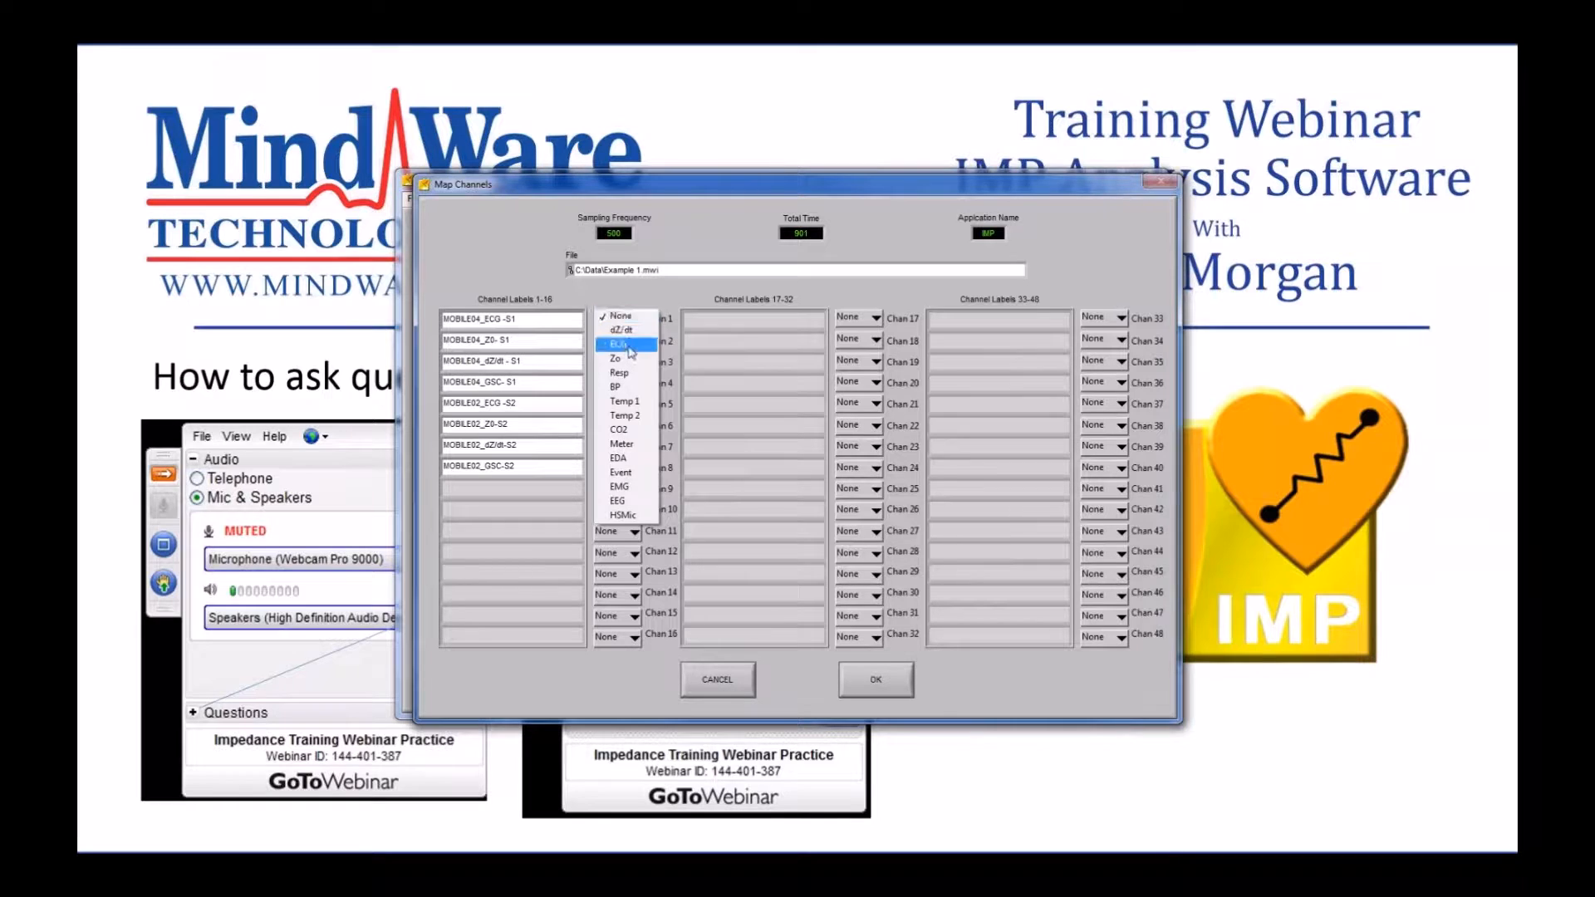
left_click(629, 347)
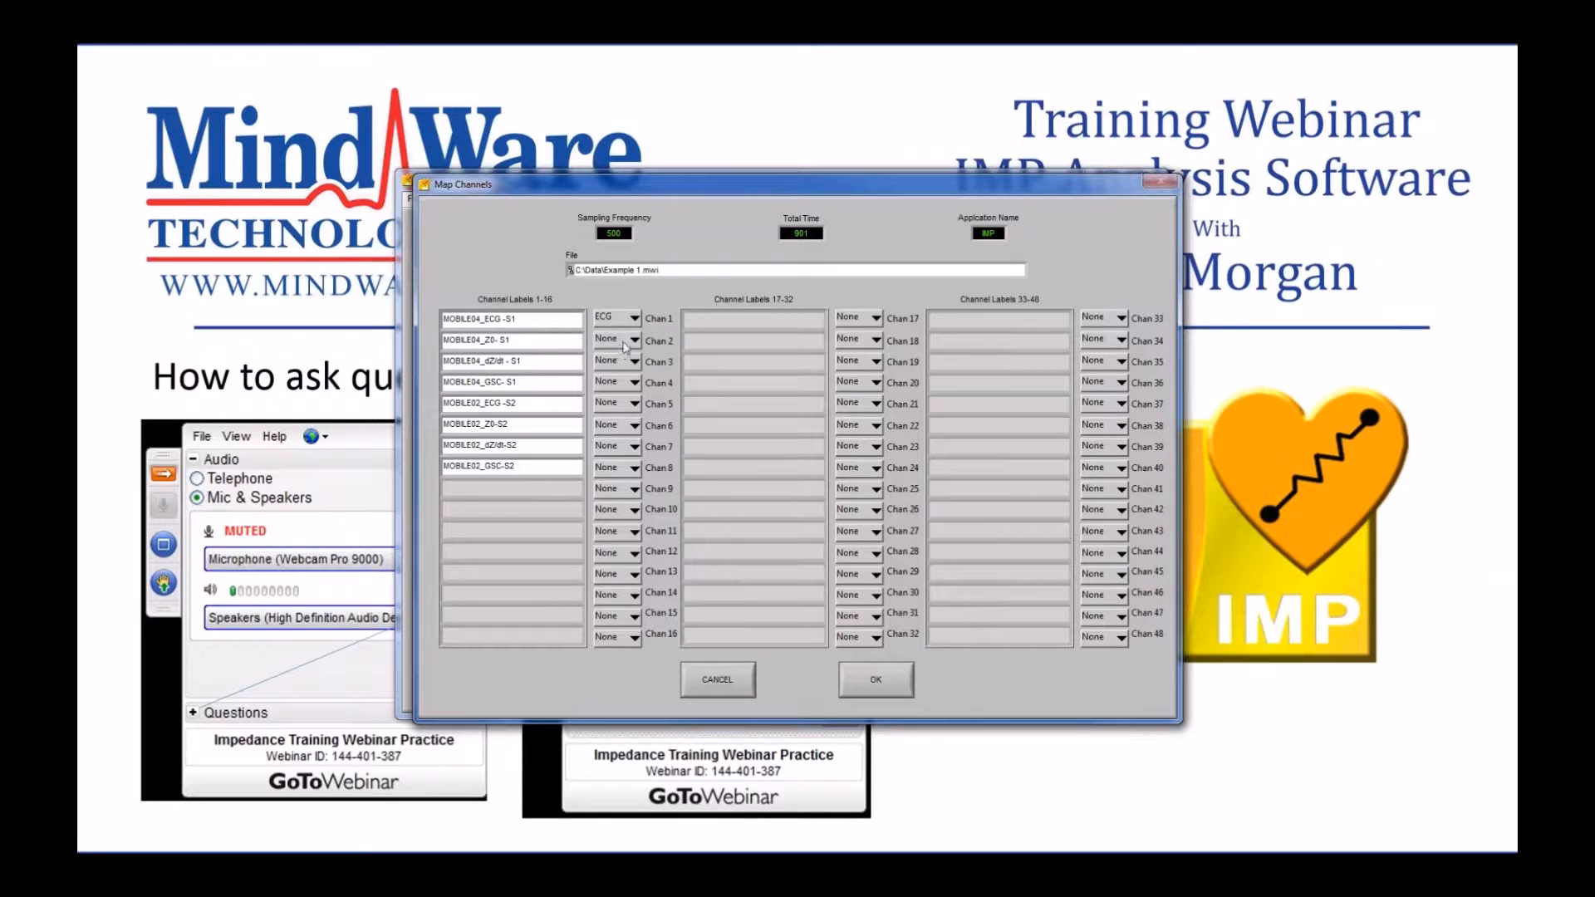
left_click(631, 341)
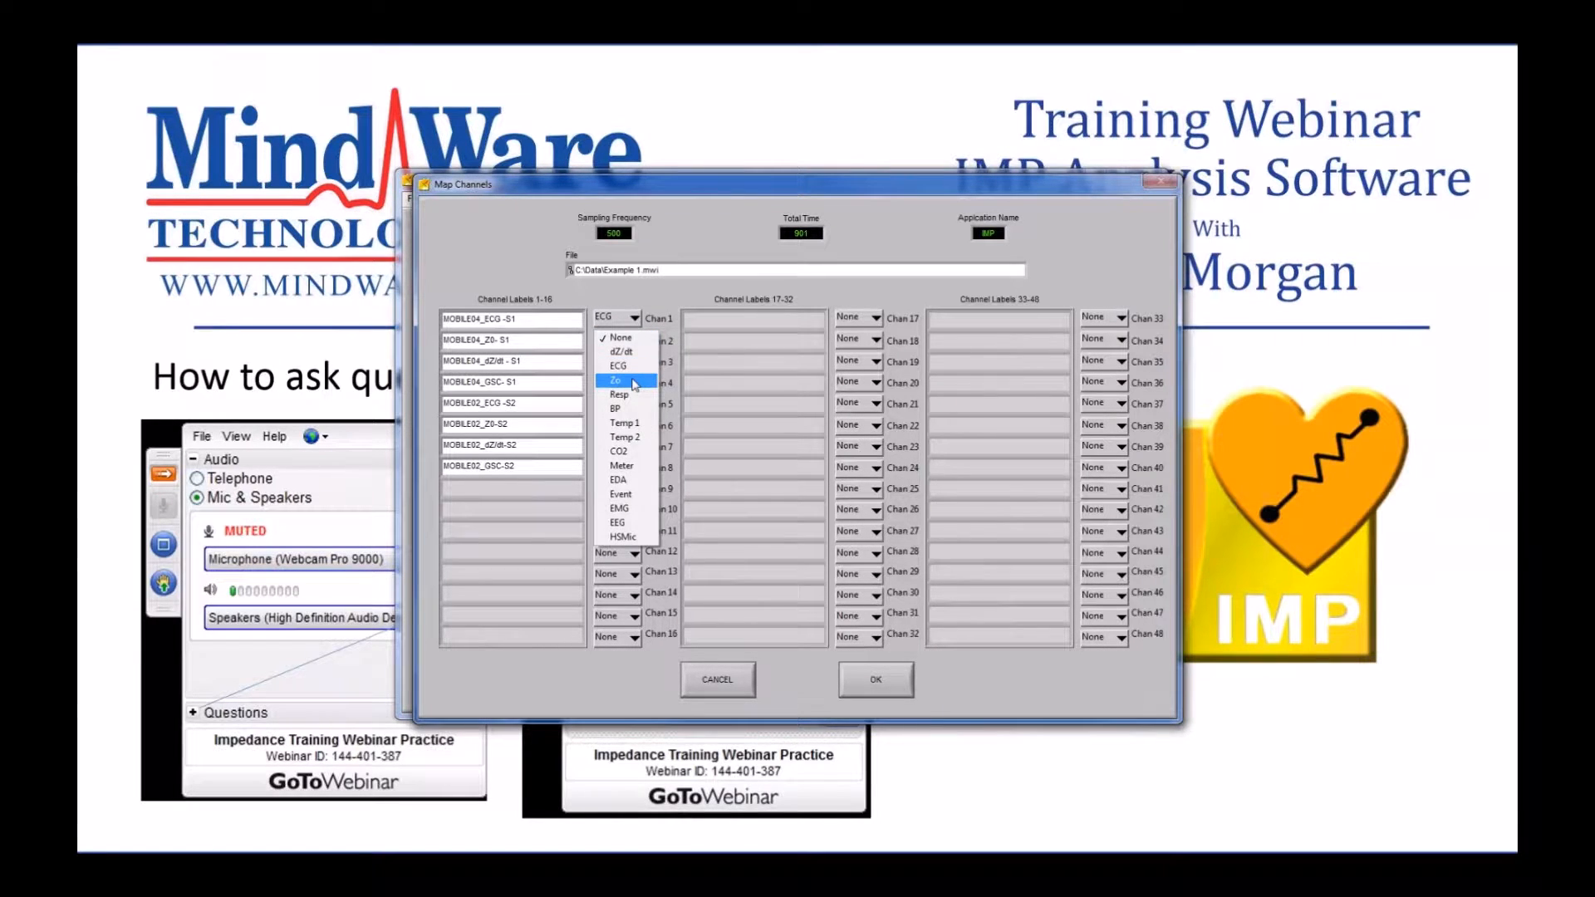
left_click(633, 384)
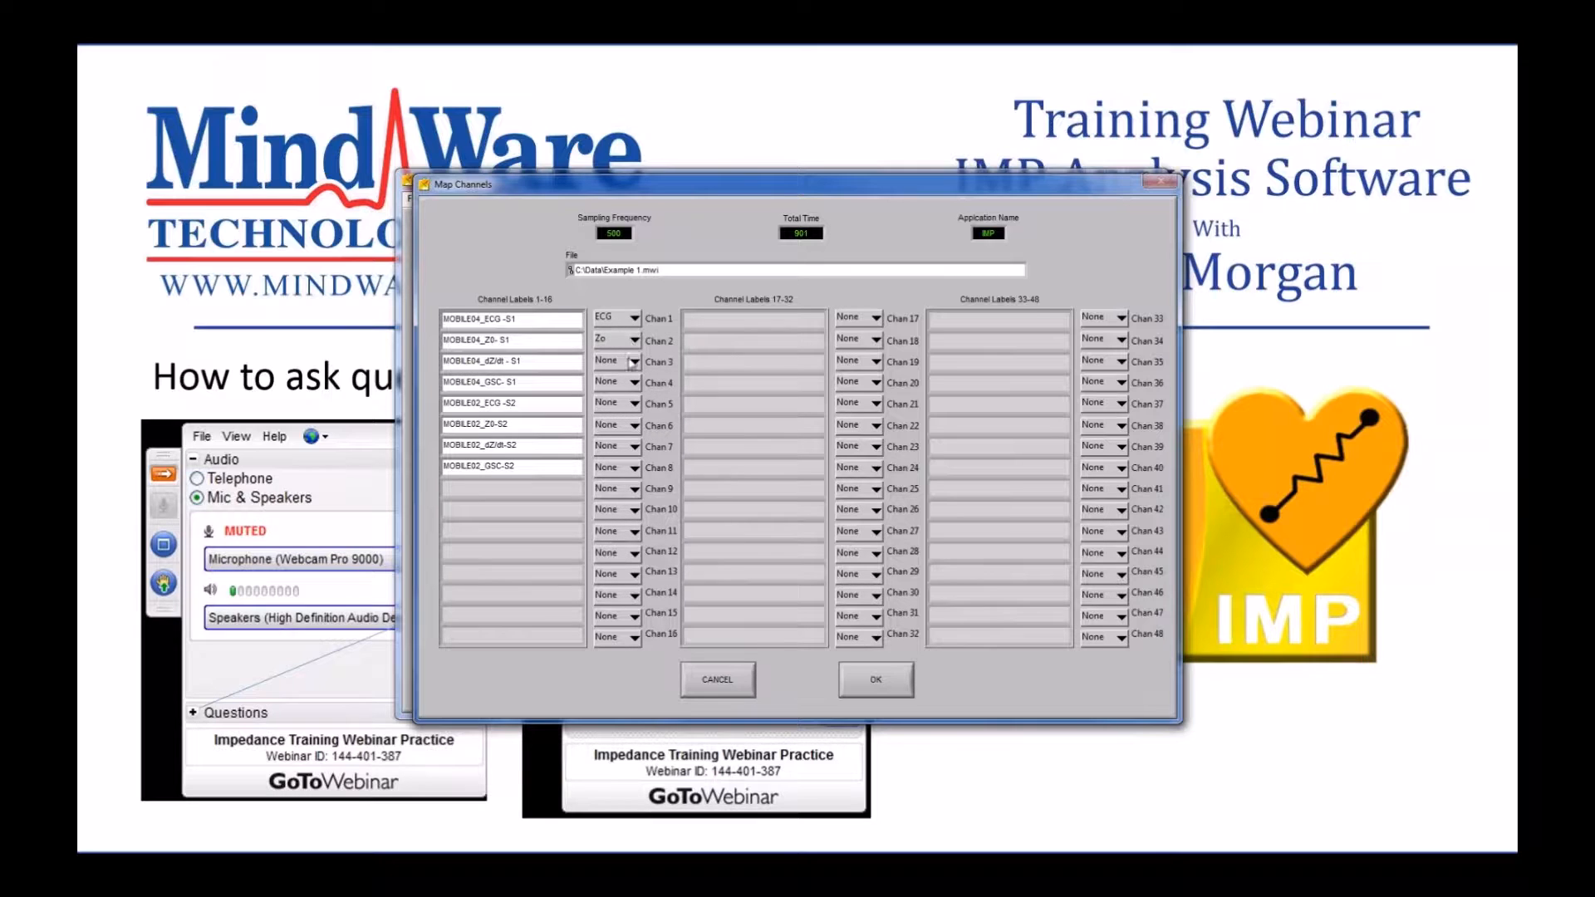
left_click(631, 362)
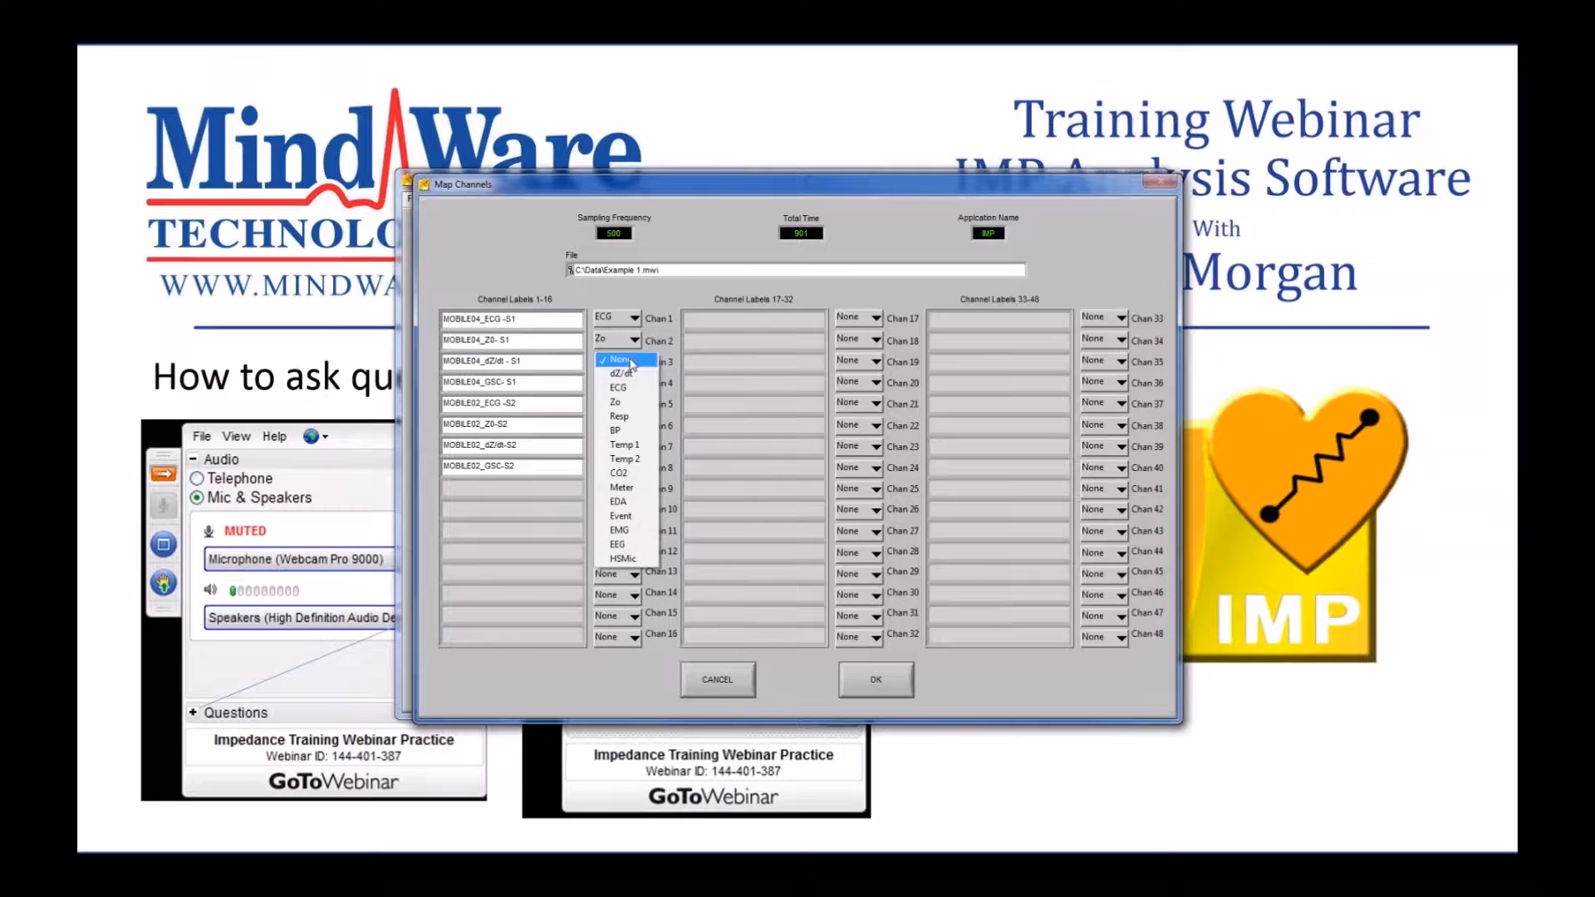
left_click(621, 373)
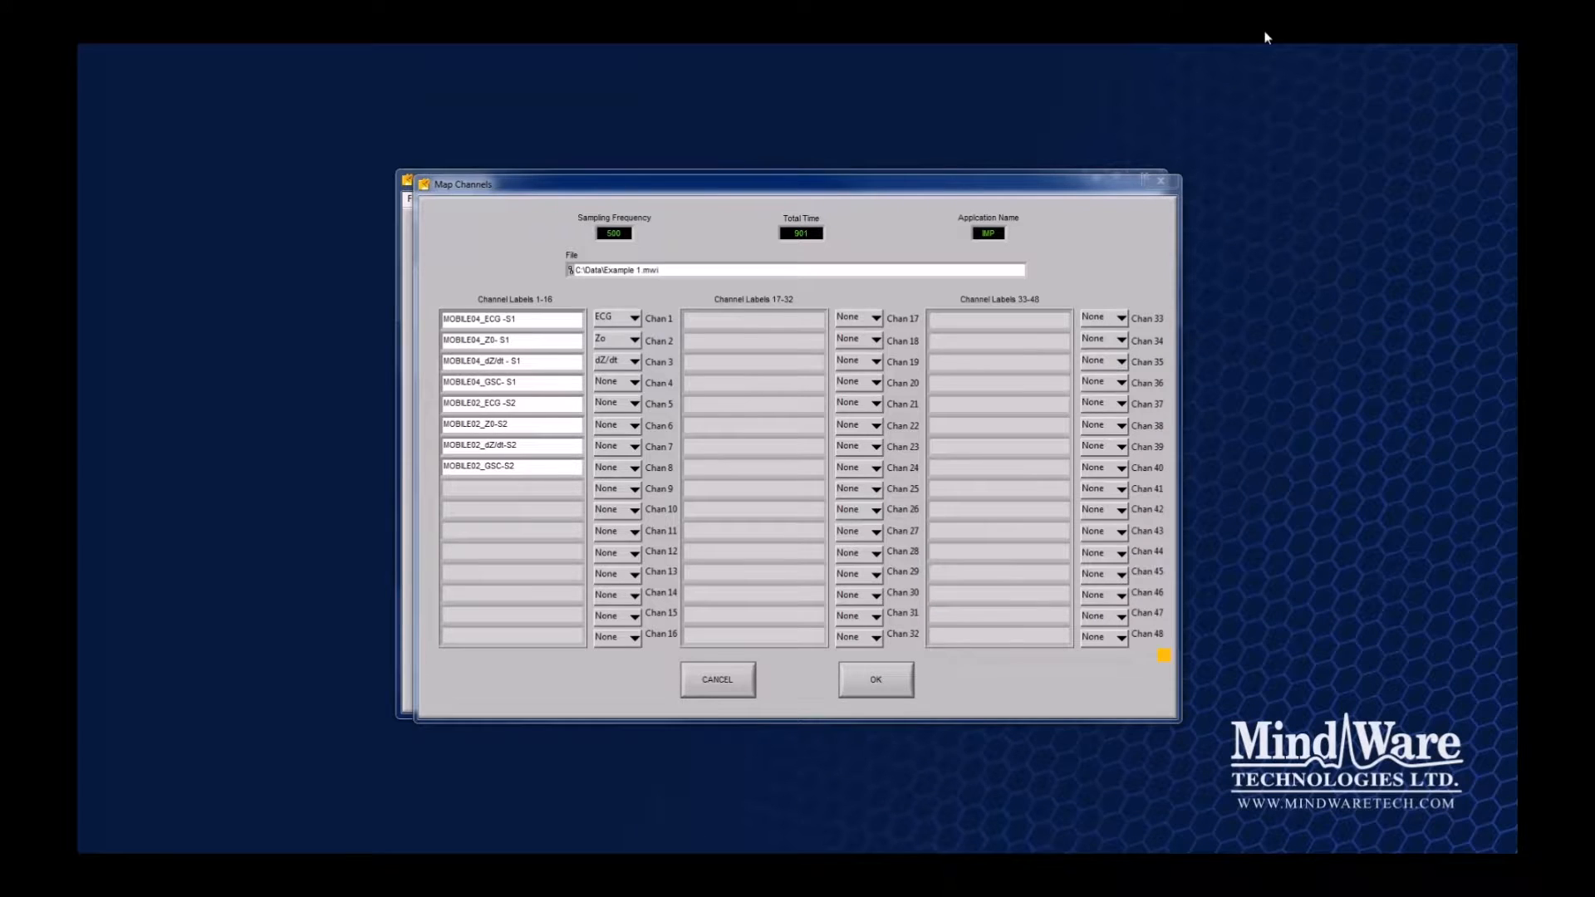
left_click(882, 191)
left_click_drag(882, 191, 869, 219)
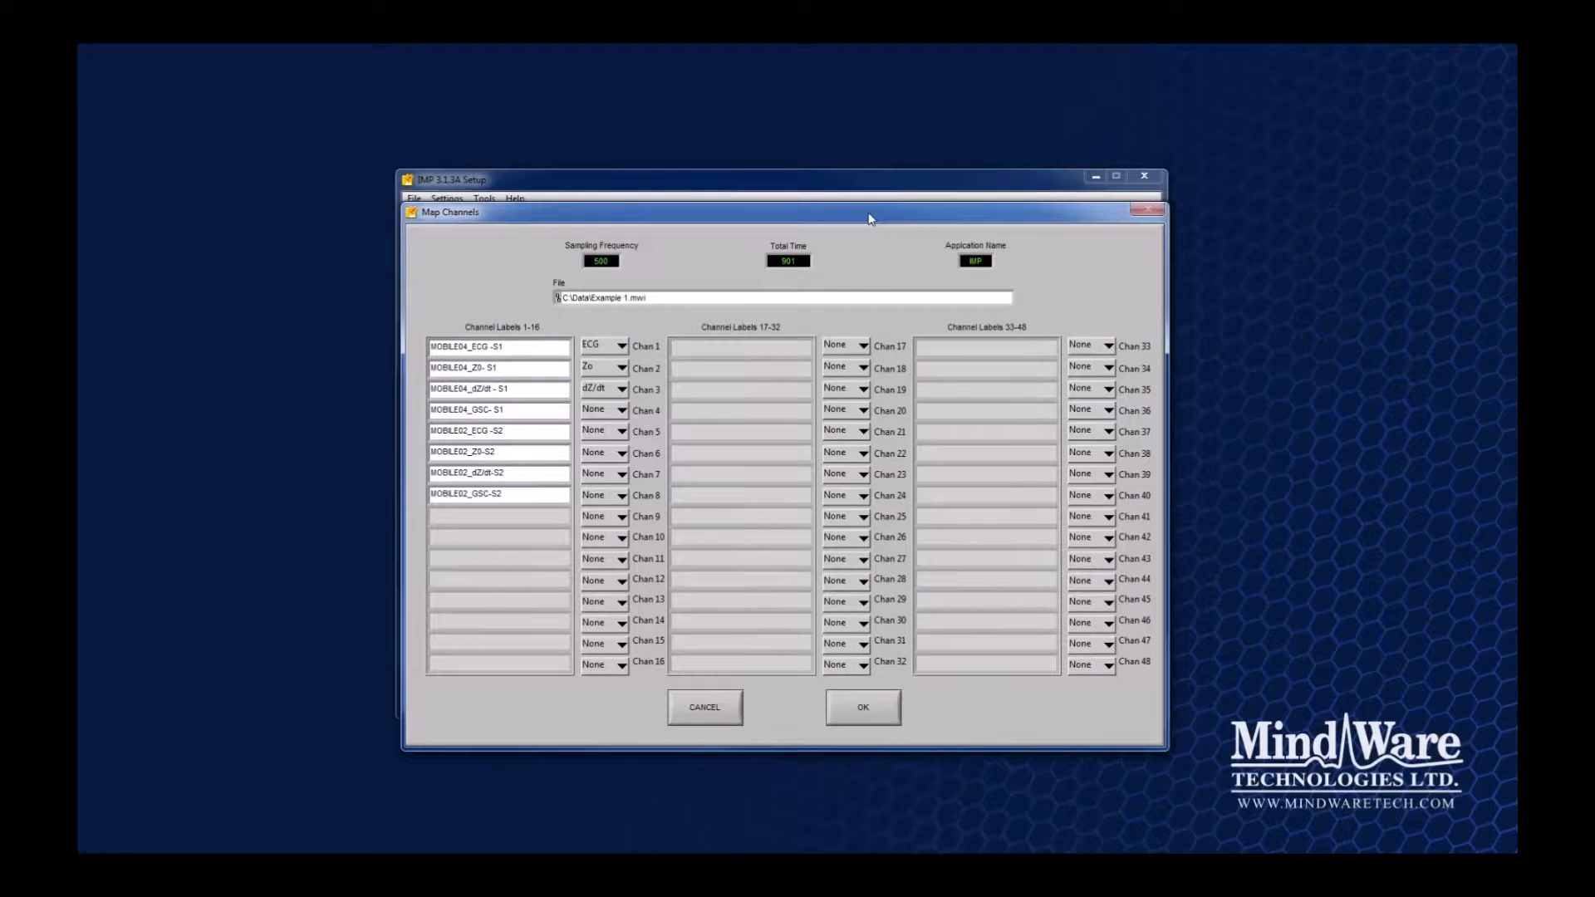
left_click(882, 710)
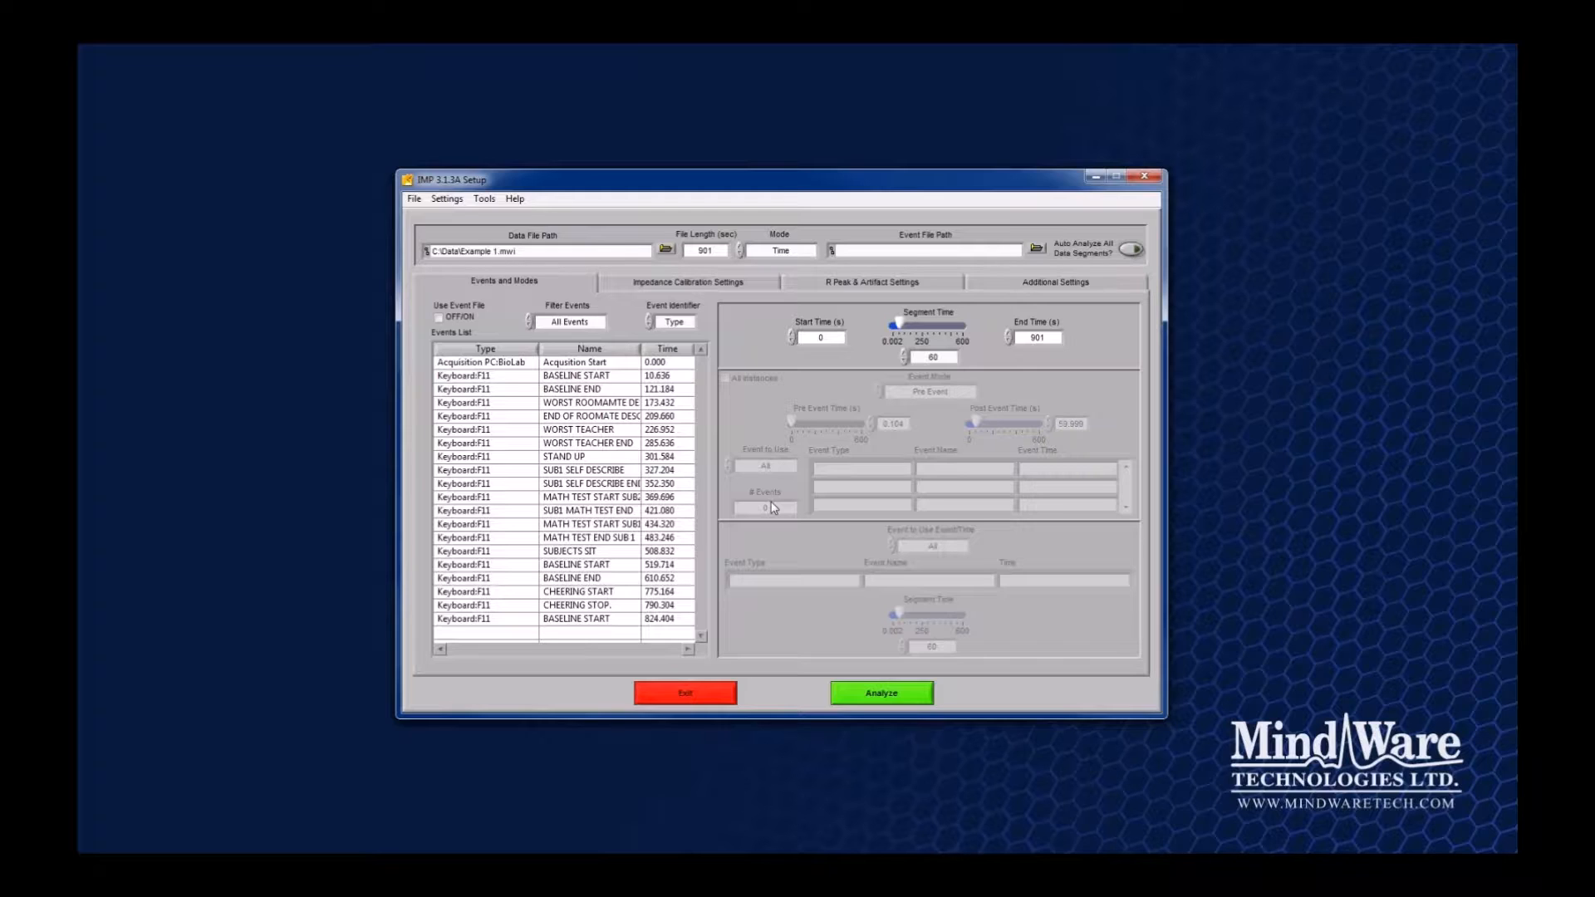
Examine the segment time, the electrode type choices and the Q point calculation methods in the analysis setup.
left_click(935, 357)
left_click(735, 284)
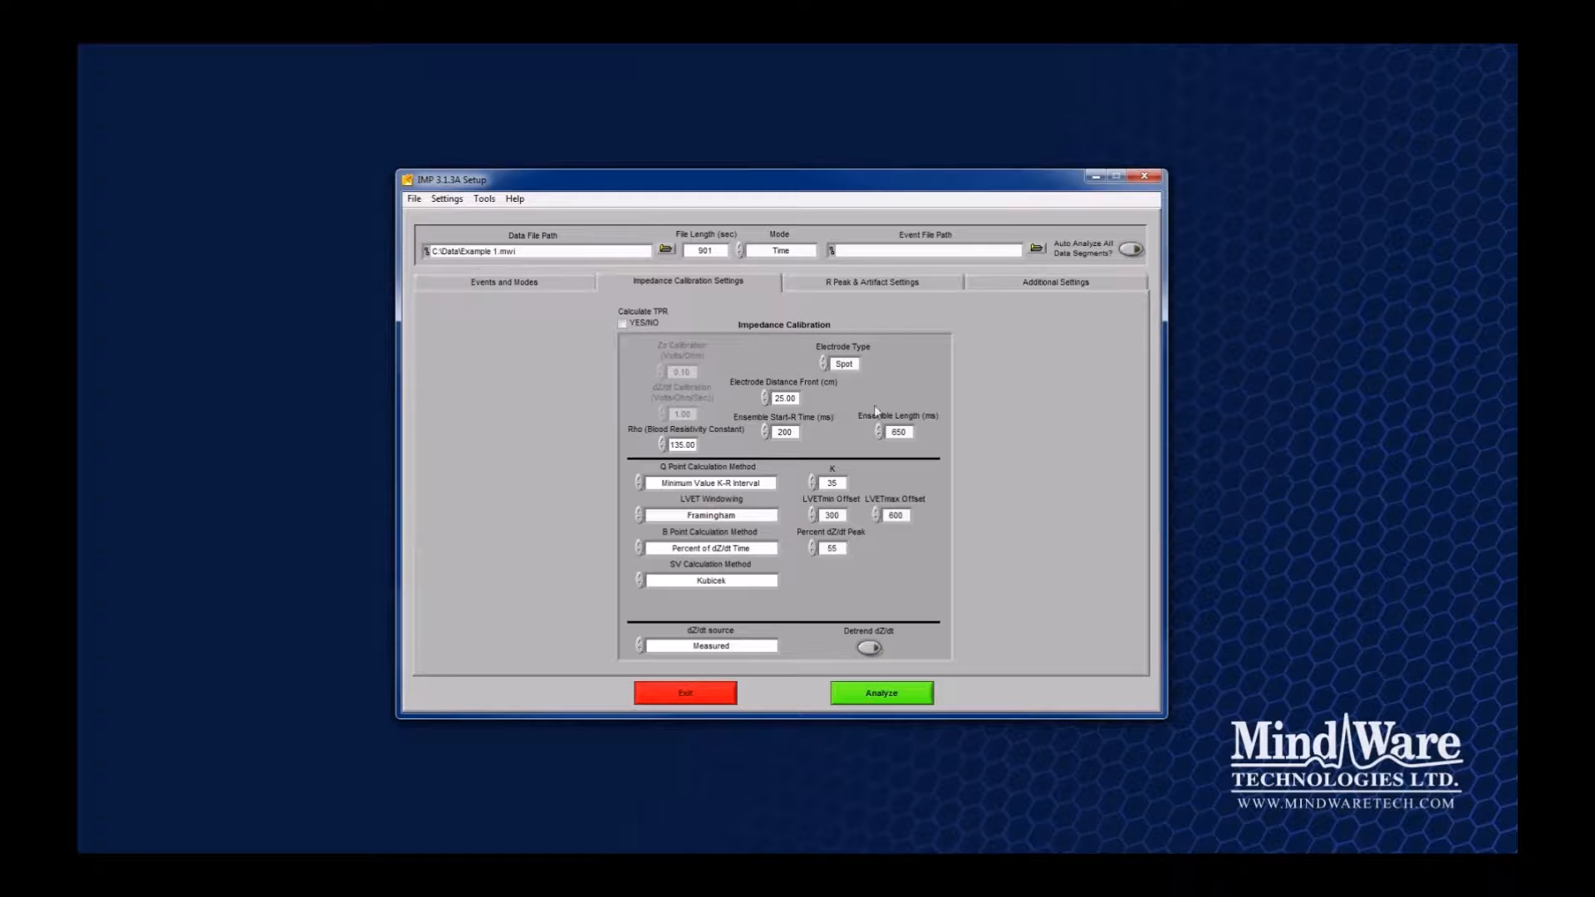
left_click(844, 364)
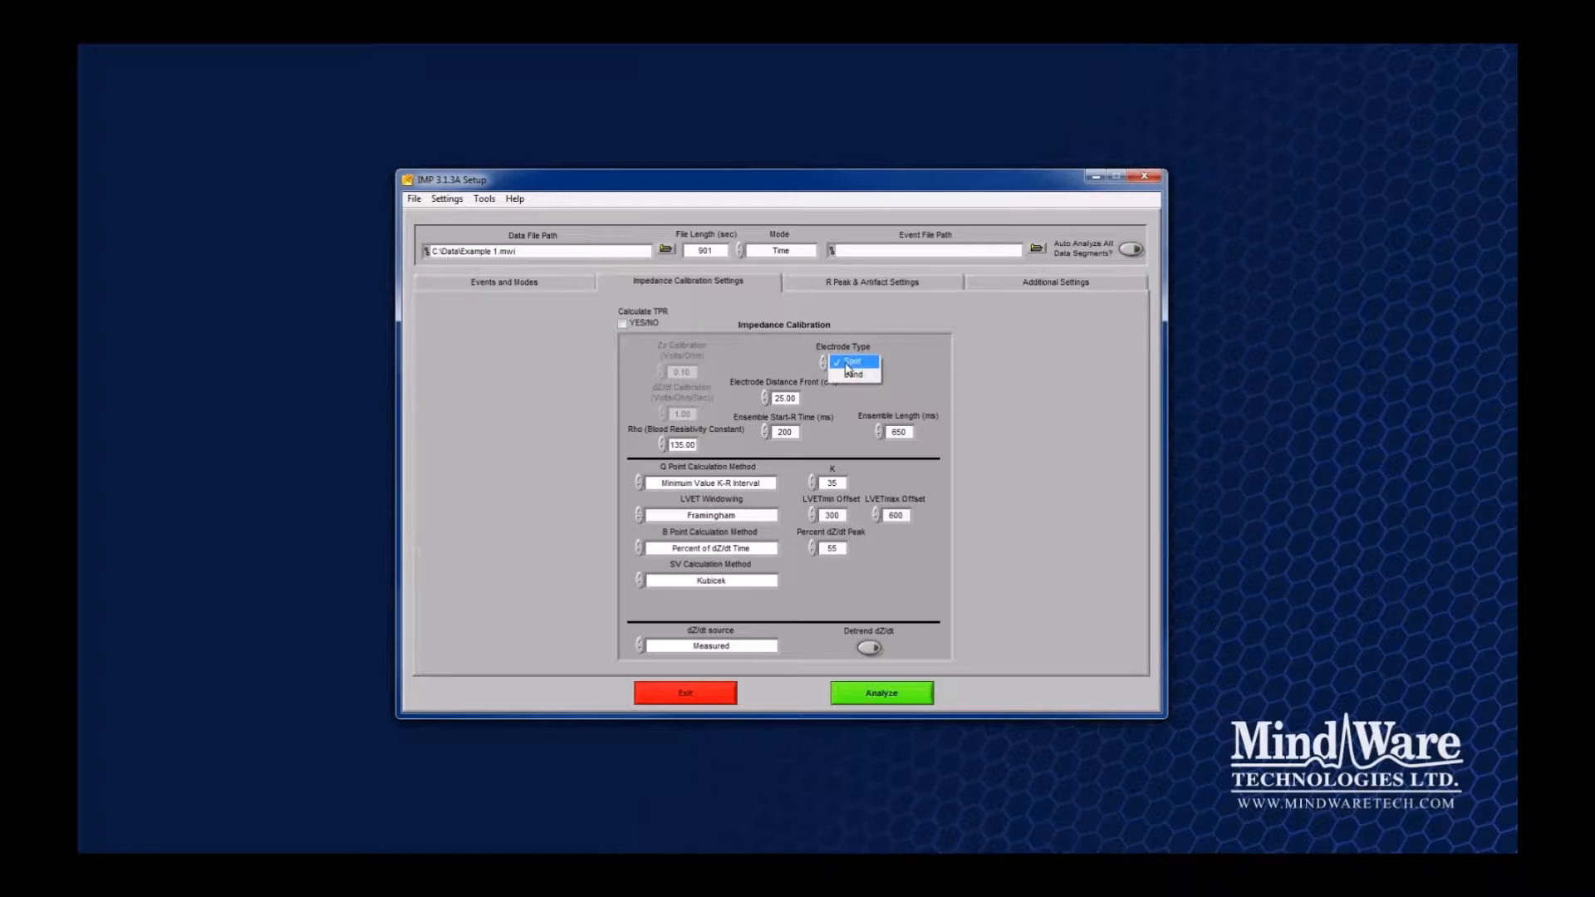
left_click(899, 348)
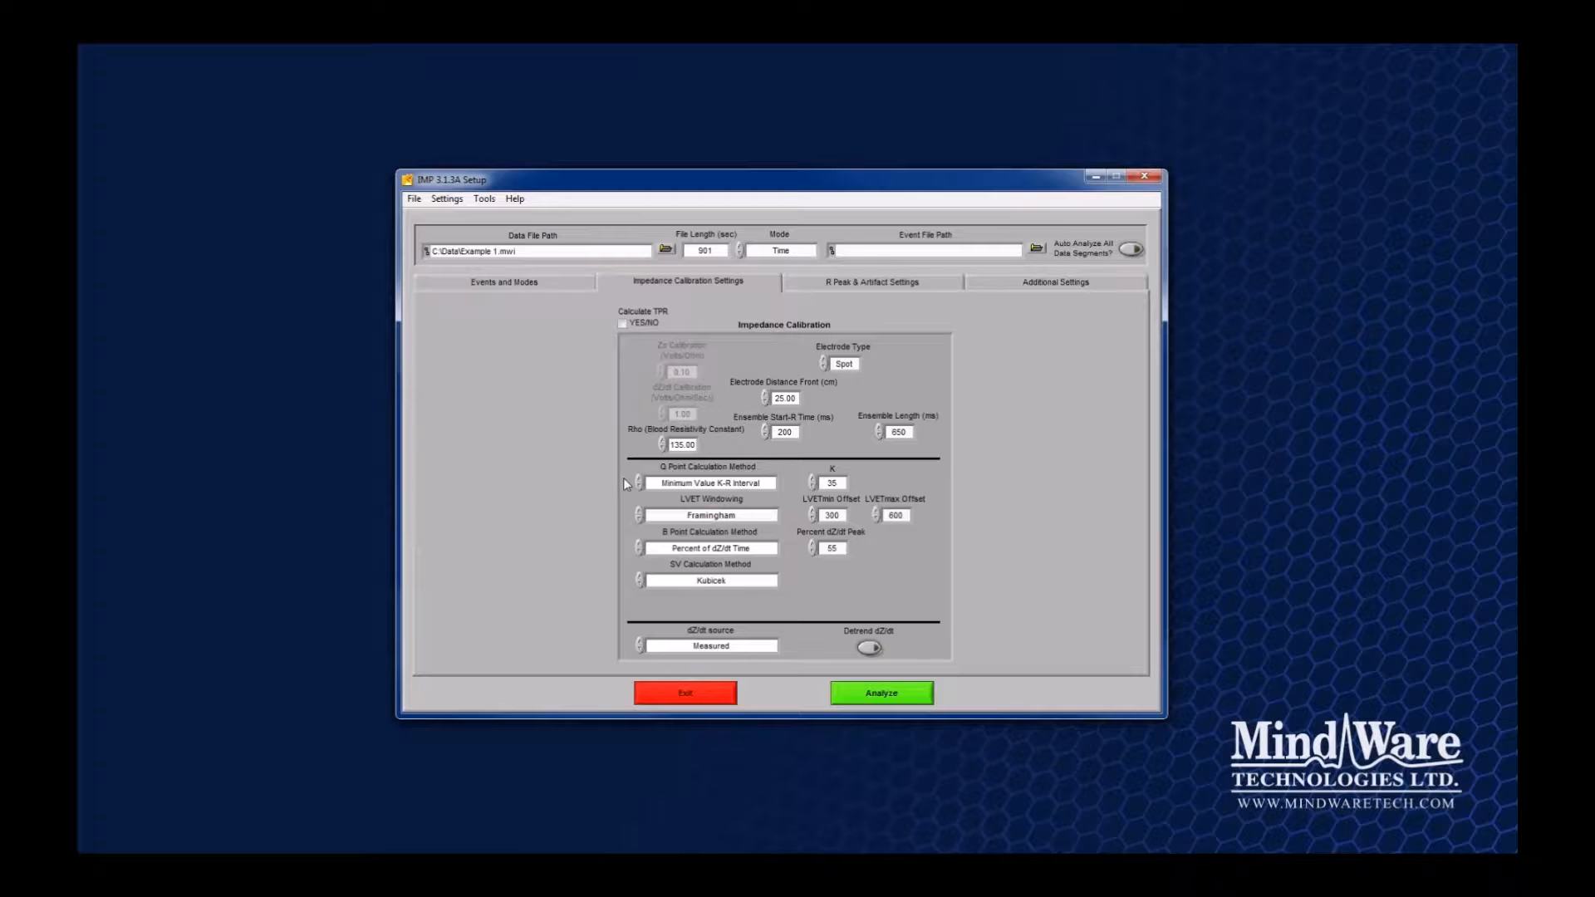
left_click(672, 484)
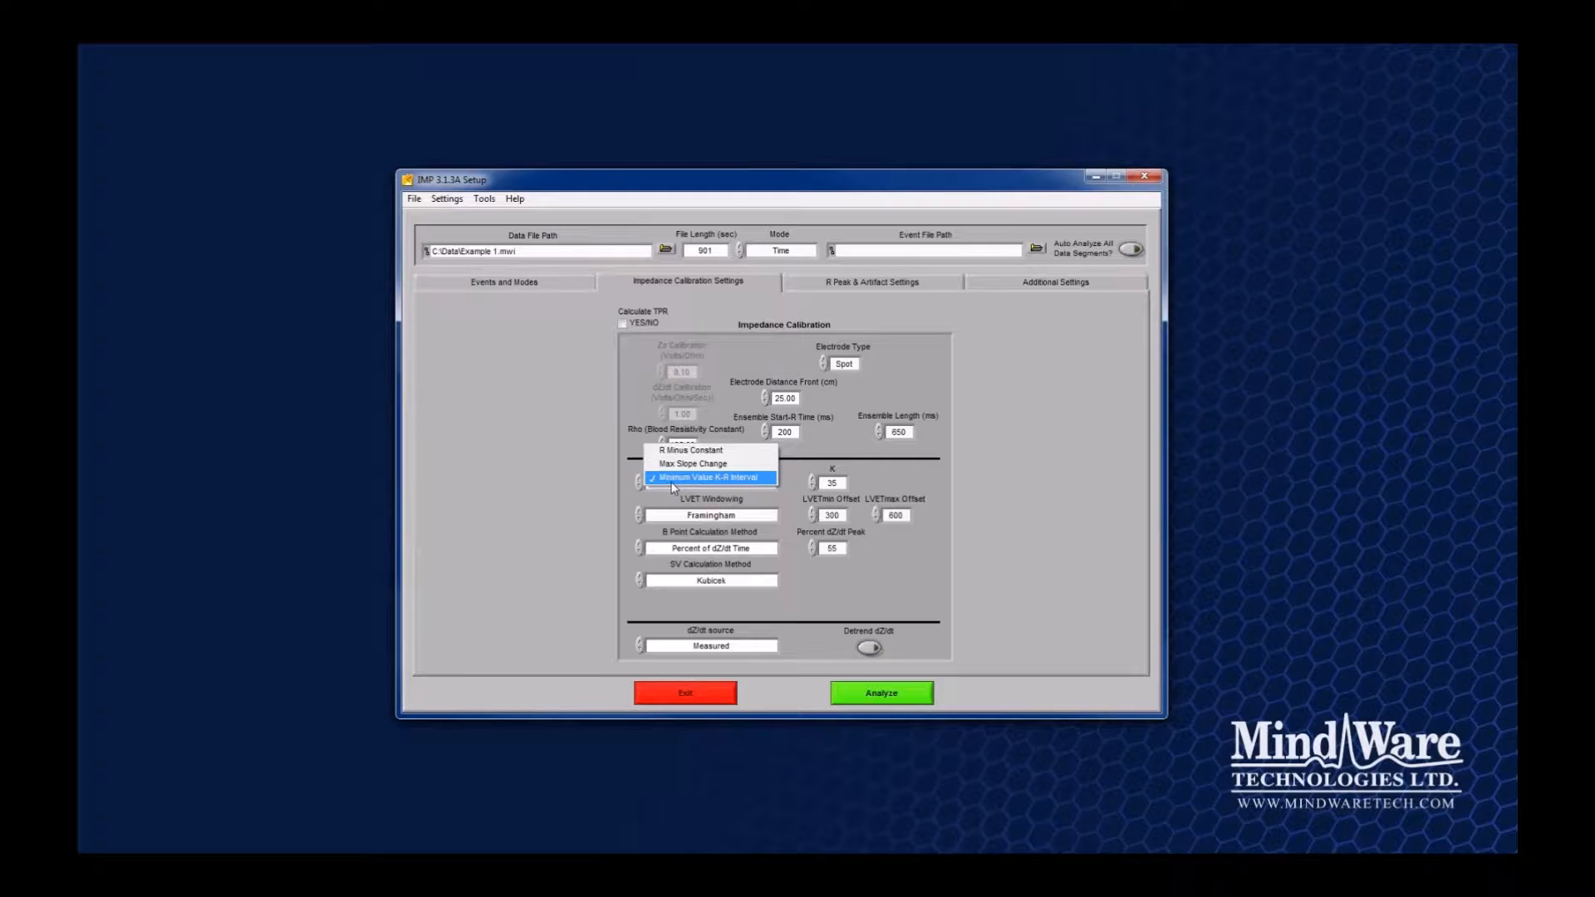
left_click(615, 486)
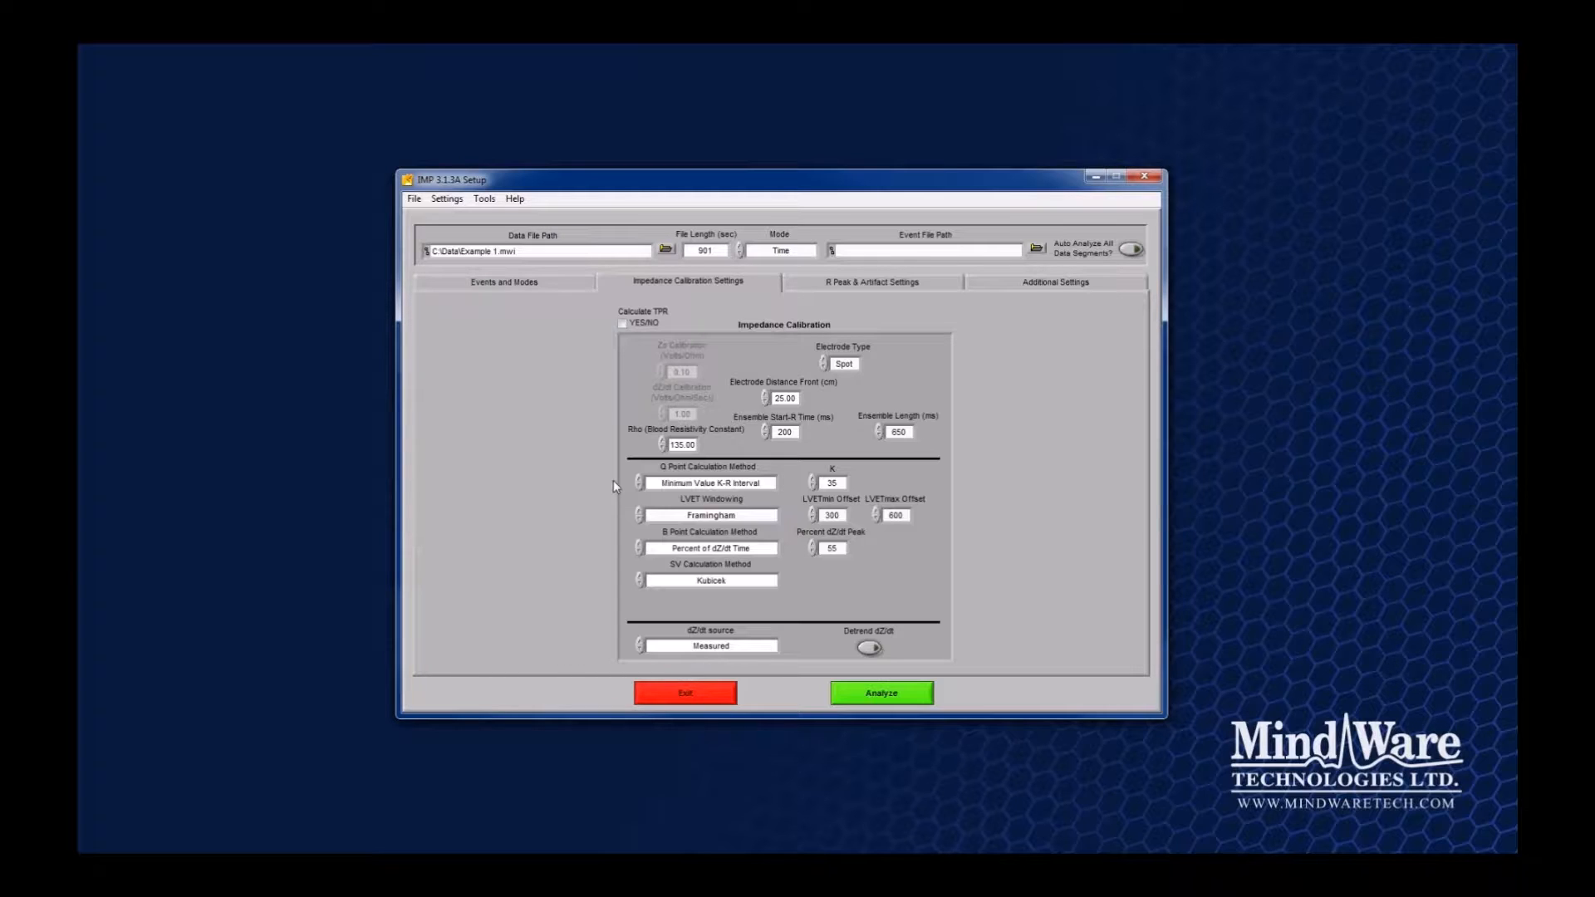
Try the Sramek-Bernstein SV calculation method and restore Kubicek.
left_click(759, 589)
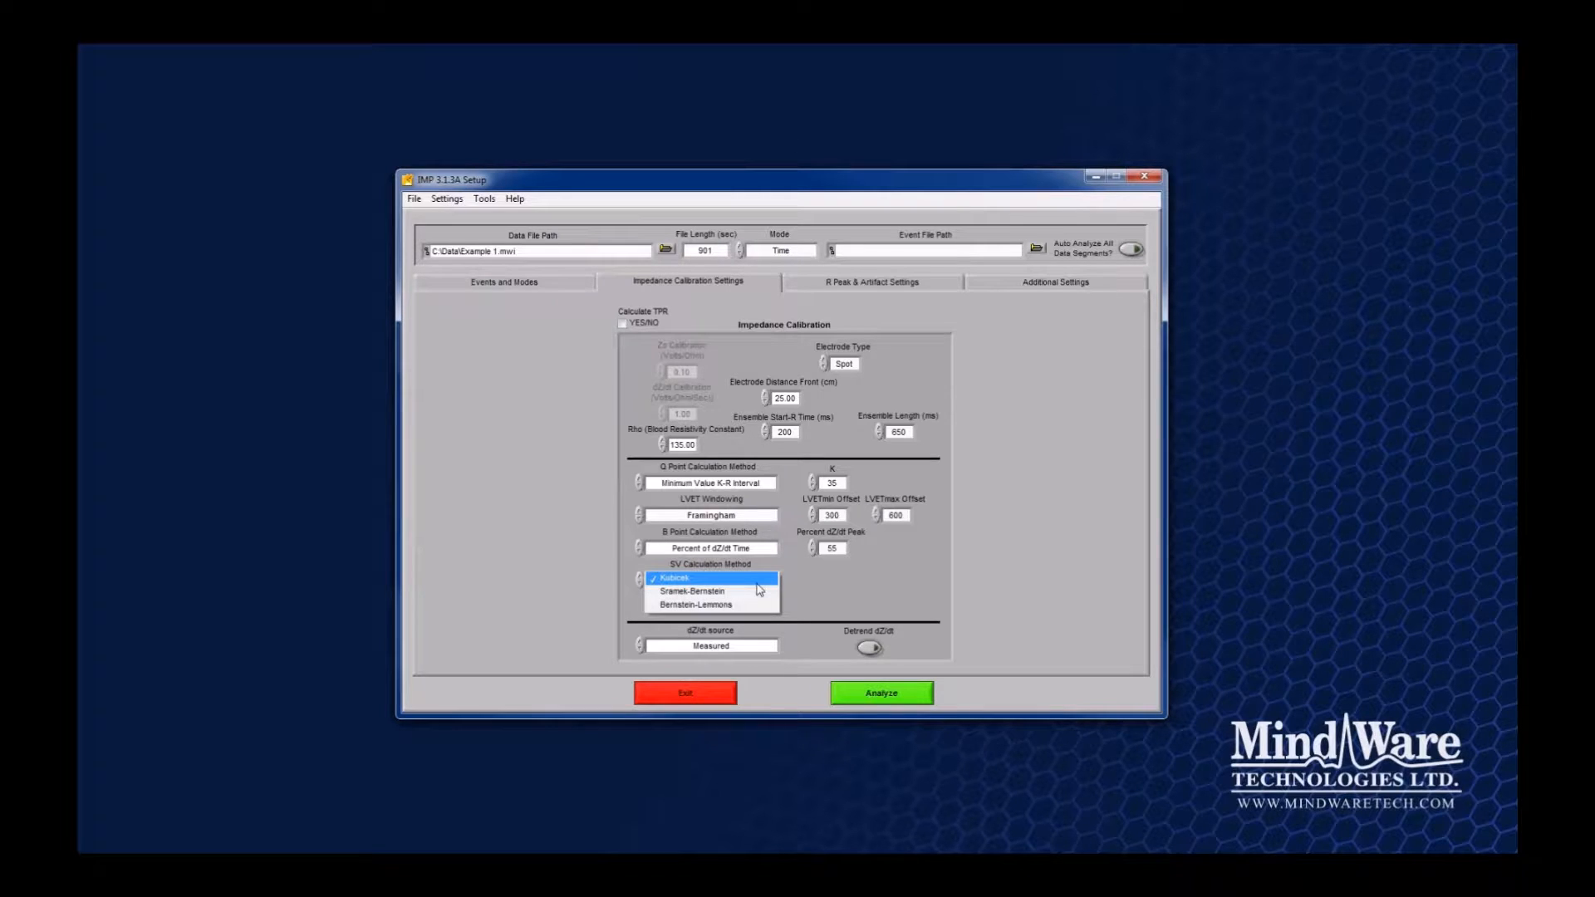
left_click(707, 591)
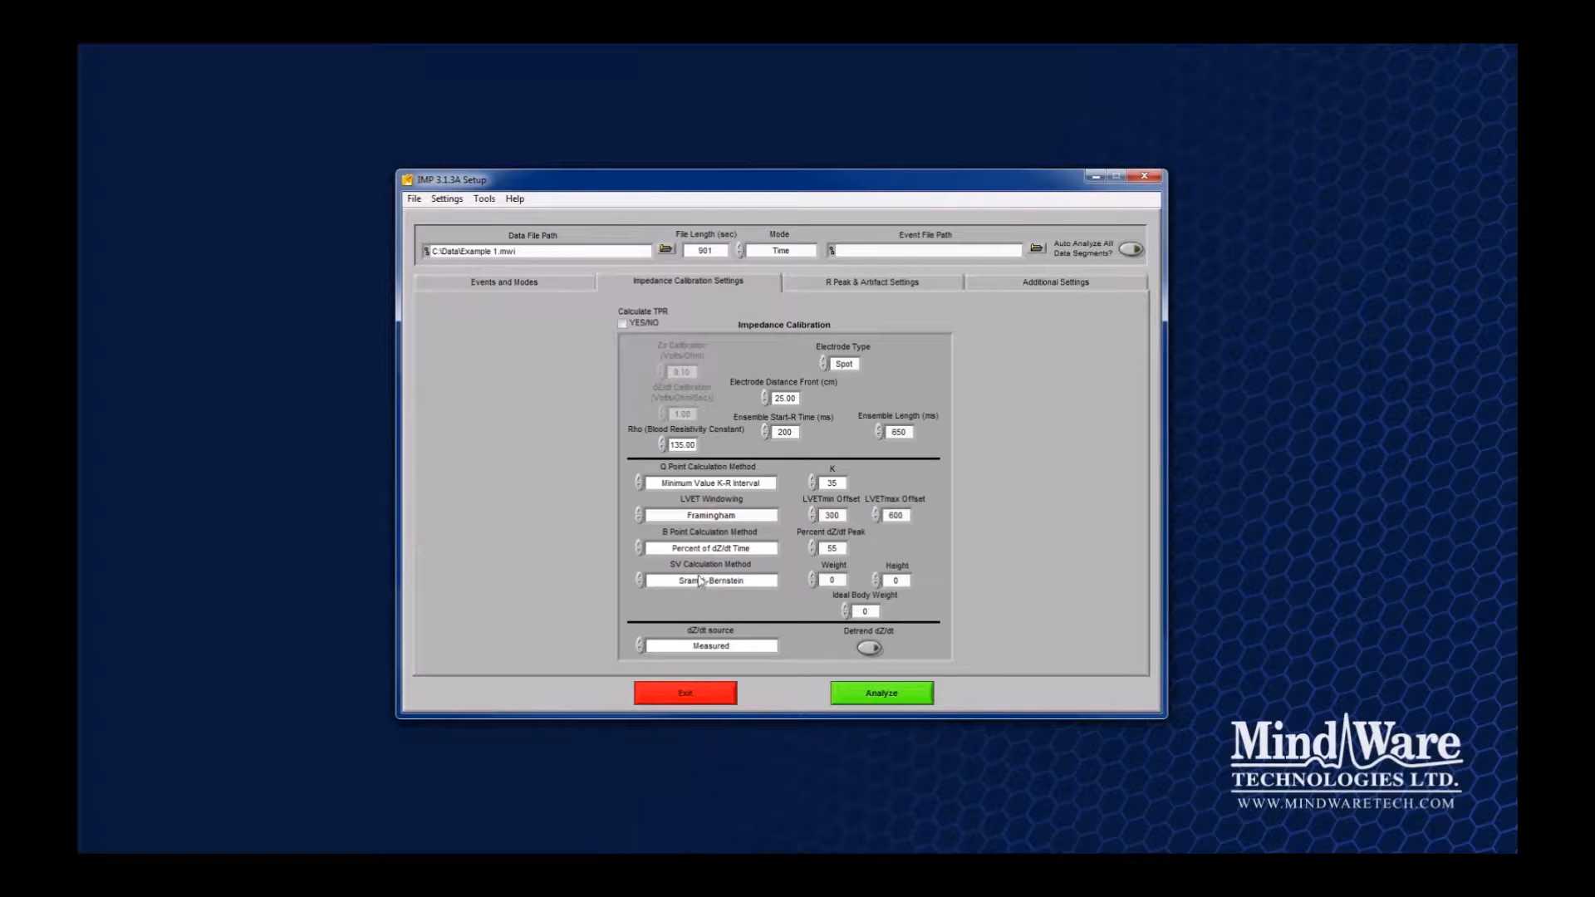
left_click(712, 588)
left_click(696, 571)
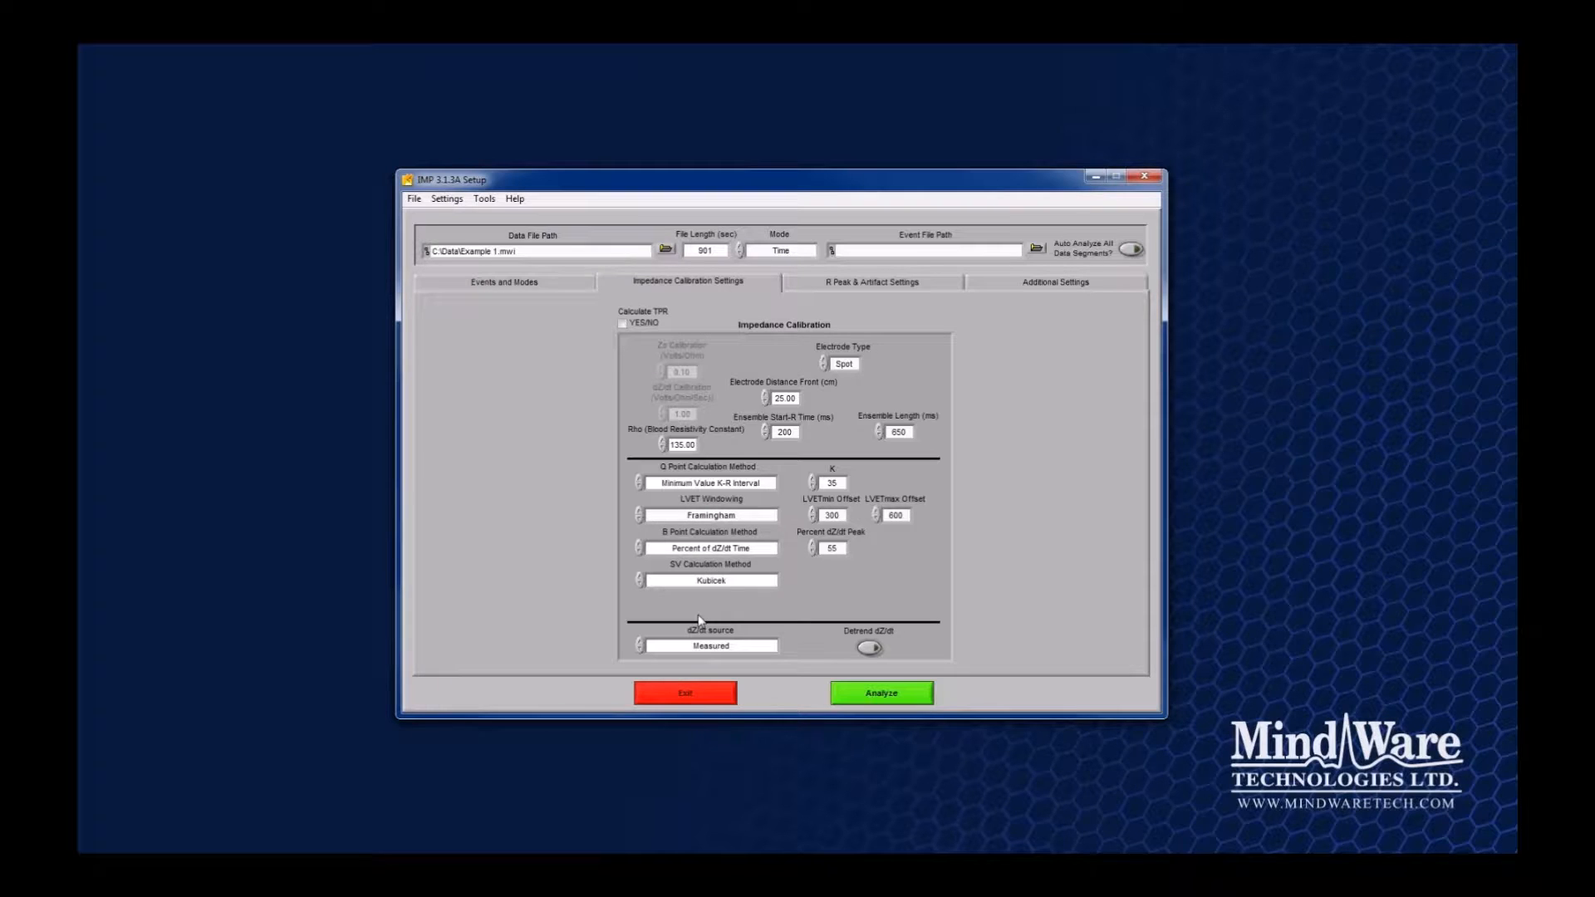
Examine the dZ/dt source choices, the R peak and artifact settings, and the additional video and output settings.
left_click(684, 645)
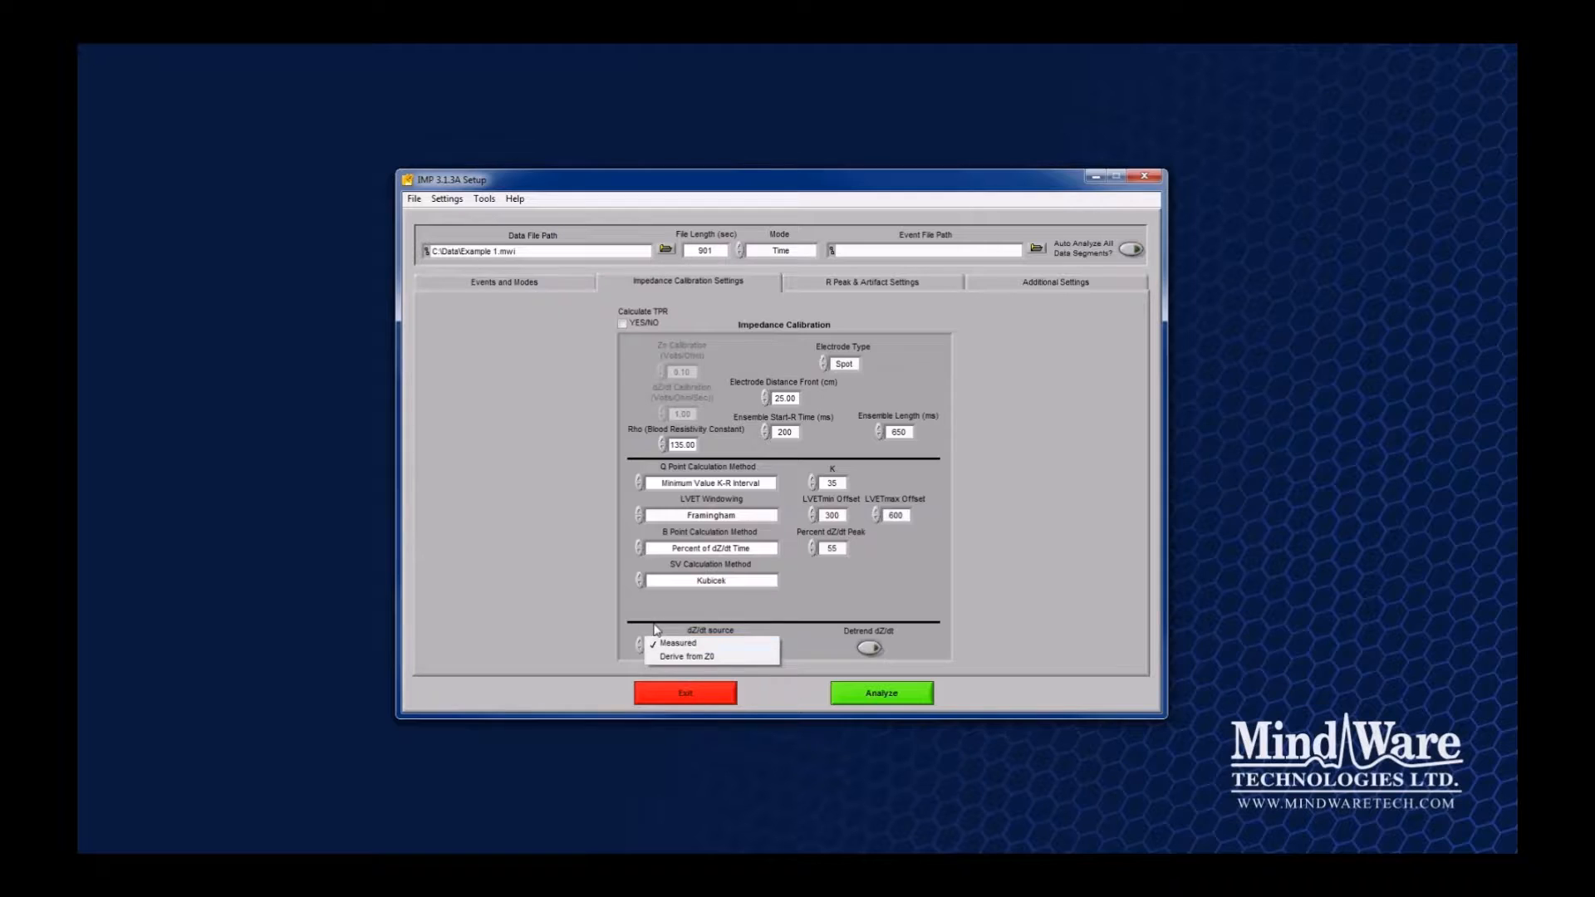
left_click(655, 630)
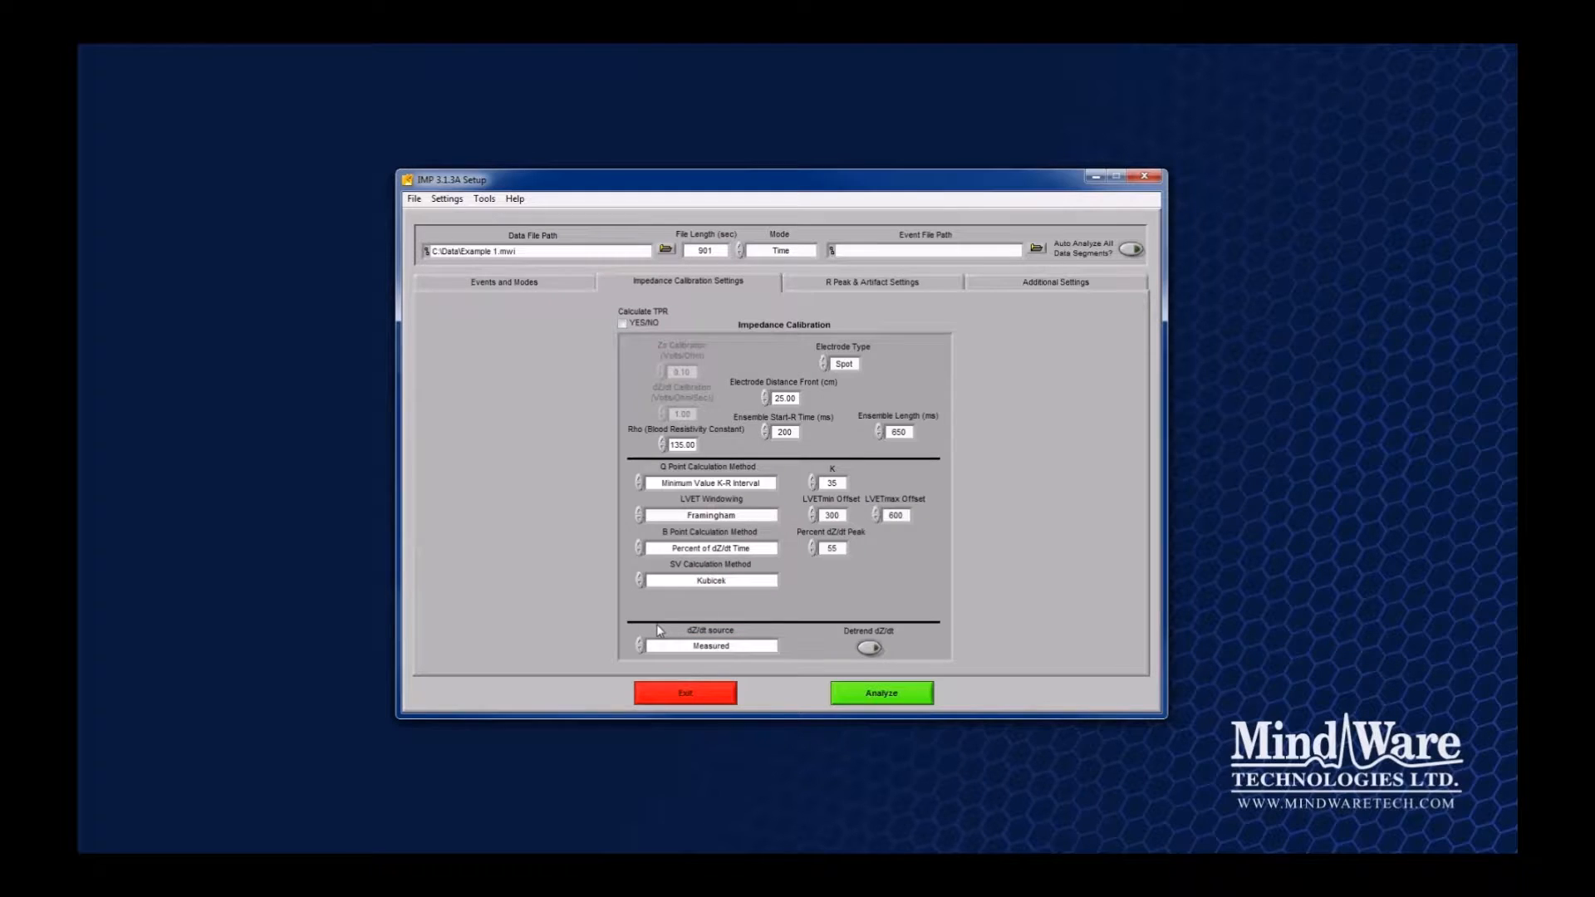
left_click(849, 286)
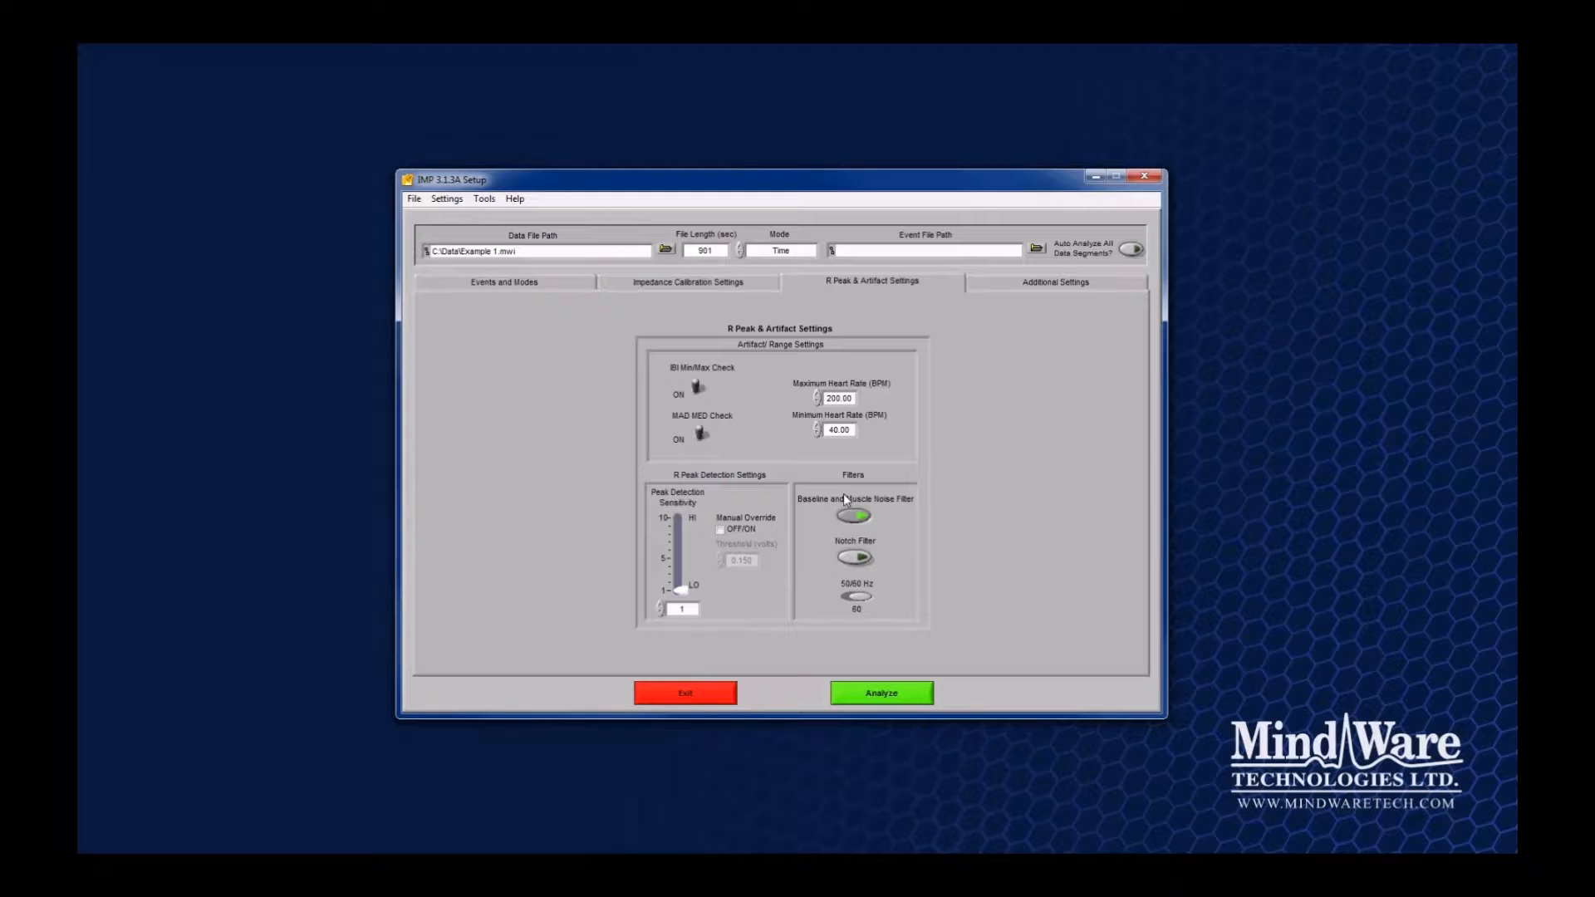
left_click(1114, 281)
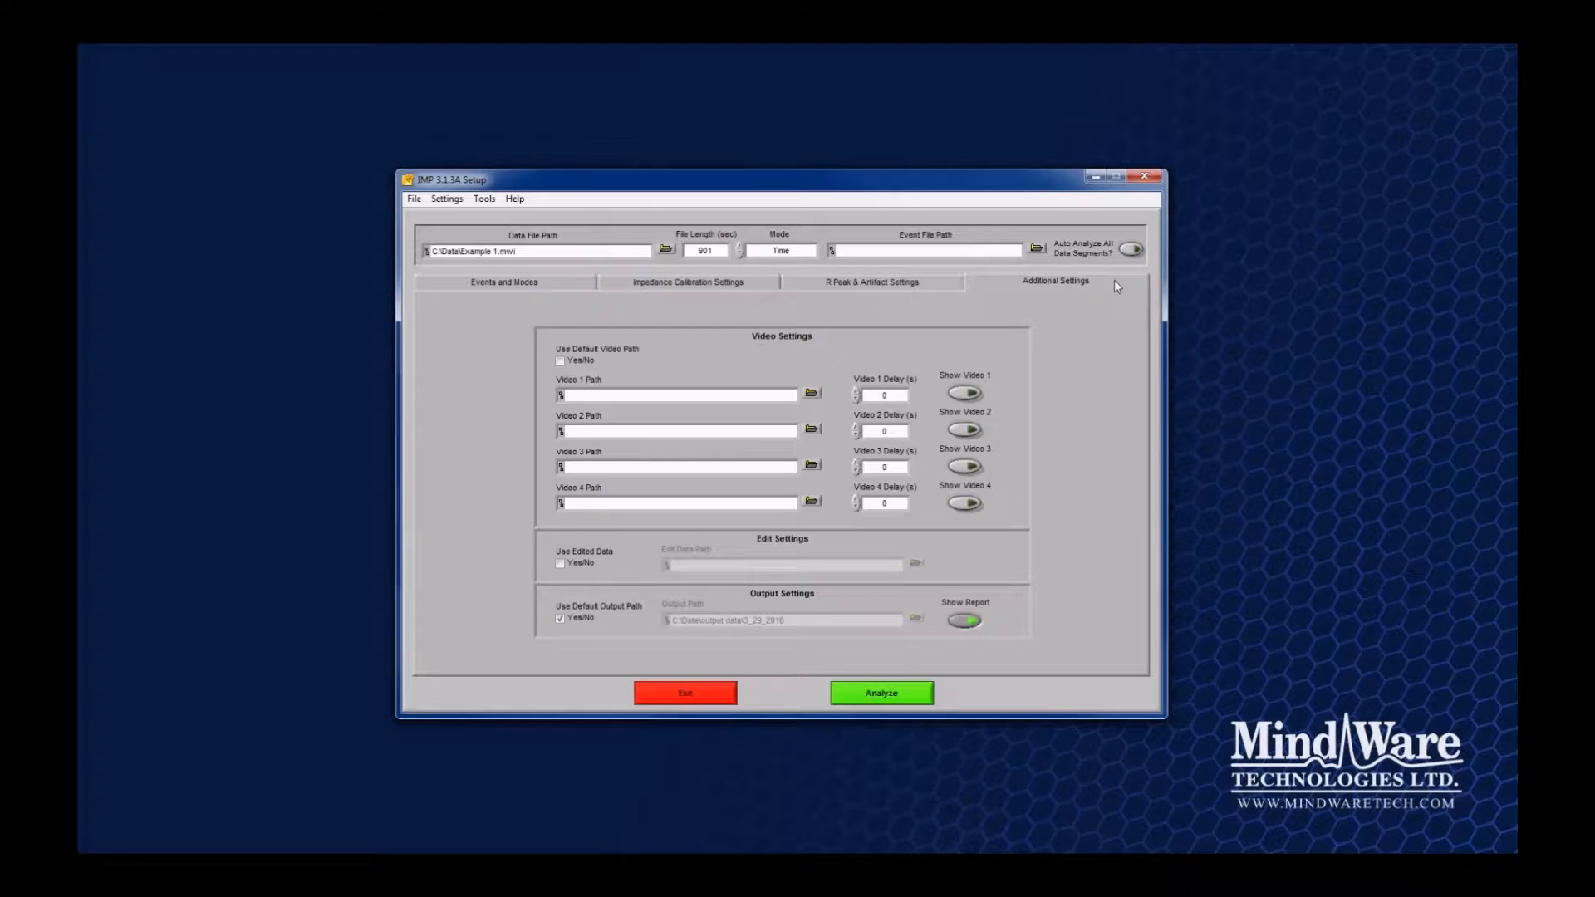
left_click(658, 284)
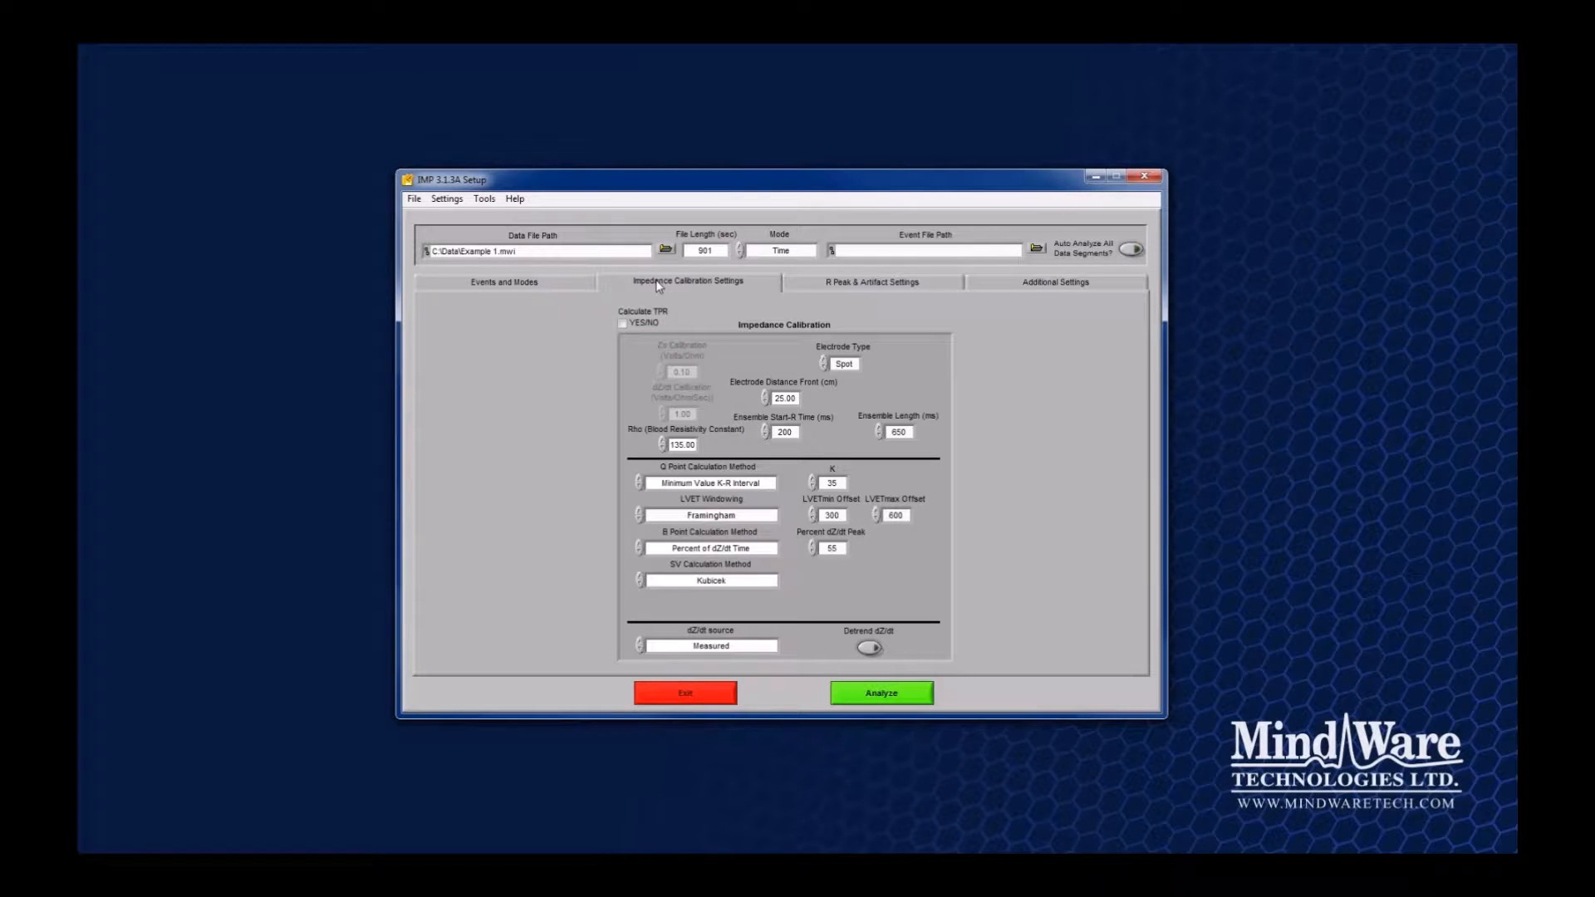
left_click(571, 288)
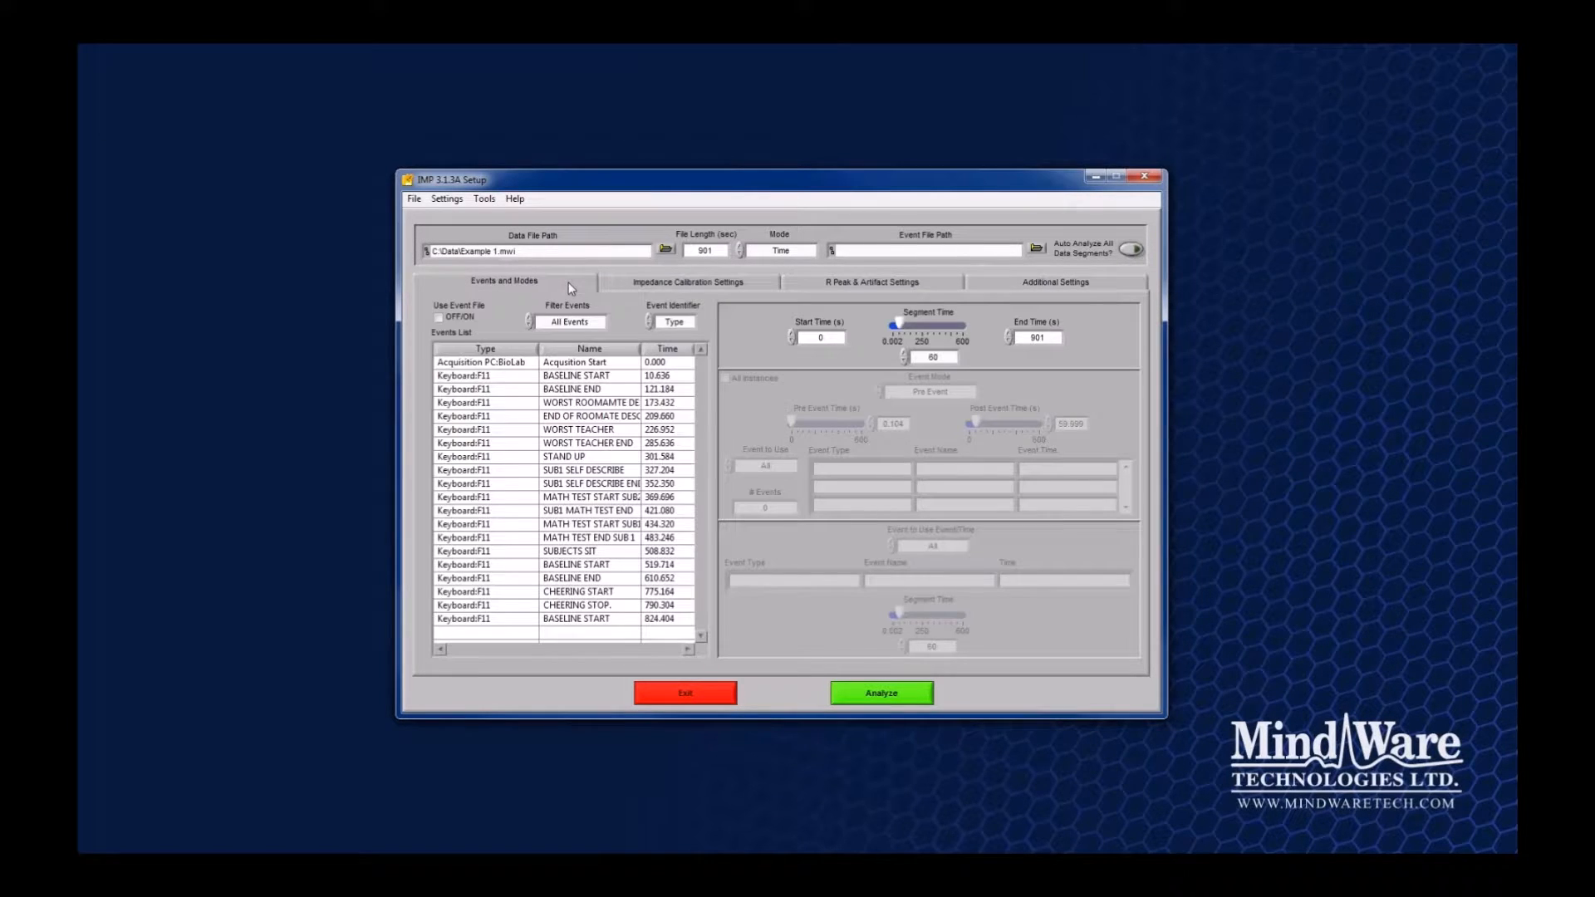
Start the analysis with both the ECG and dZ/dt signals marked as not inverted, and maximize the analysis window.
left_click(881, 694)
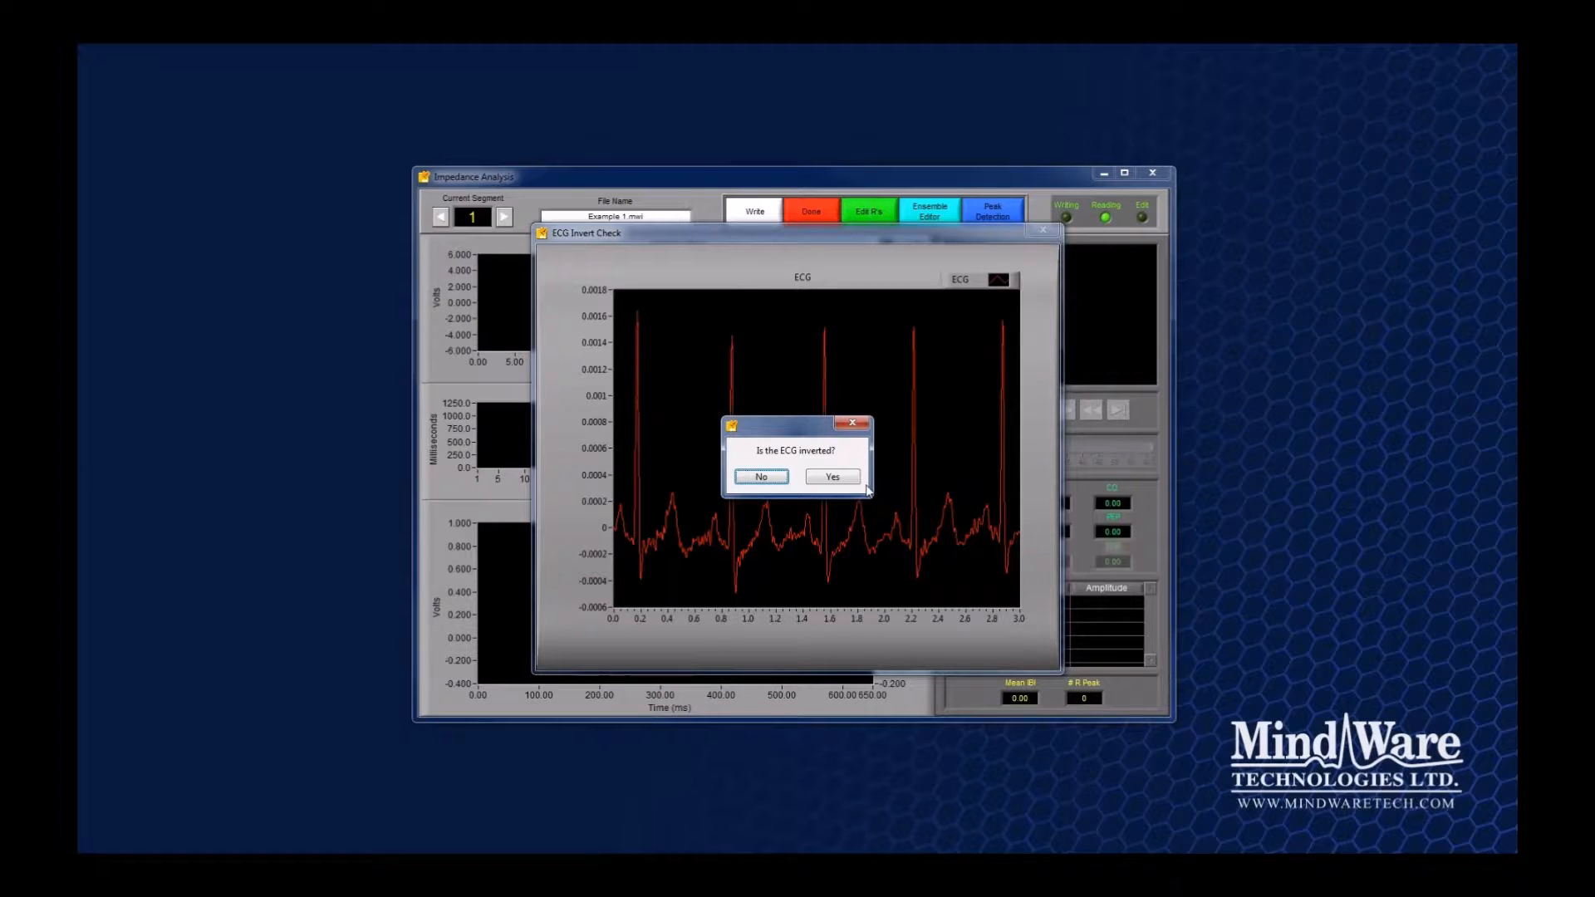
left_click(779, 481)
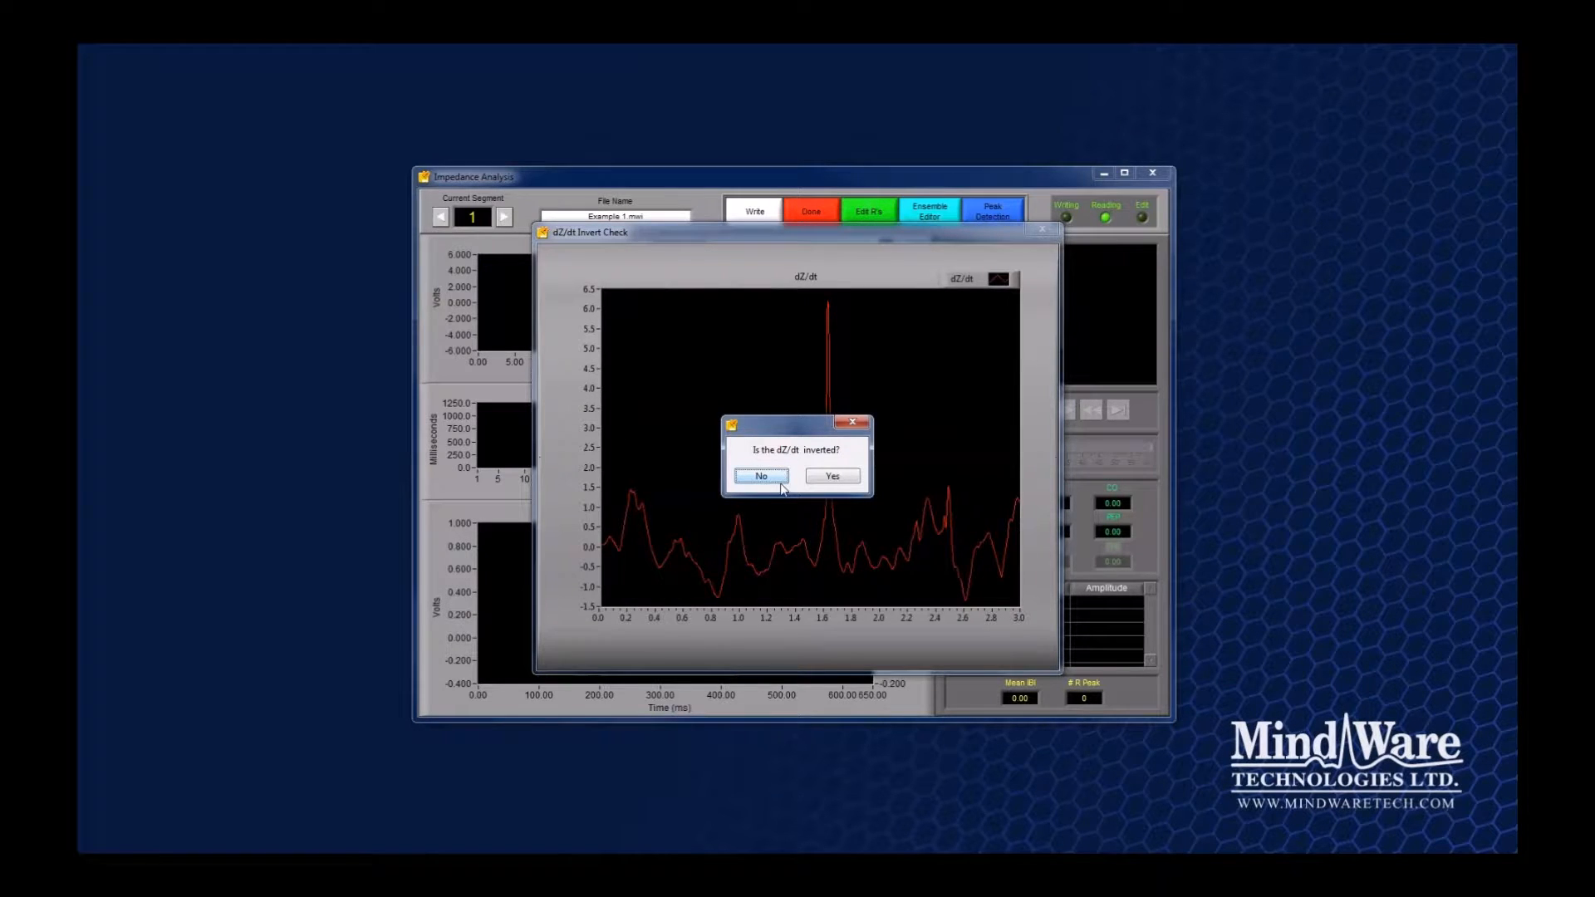
left_click(778, 480)
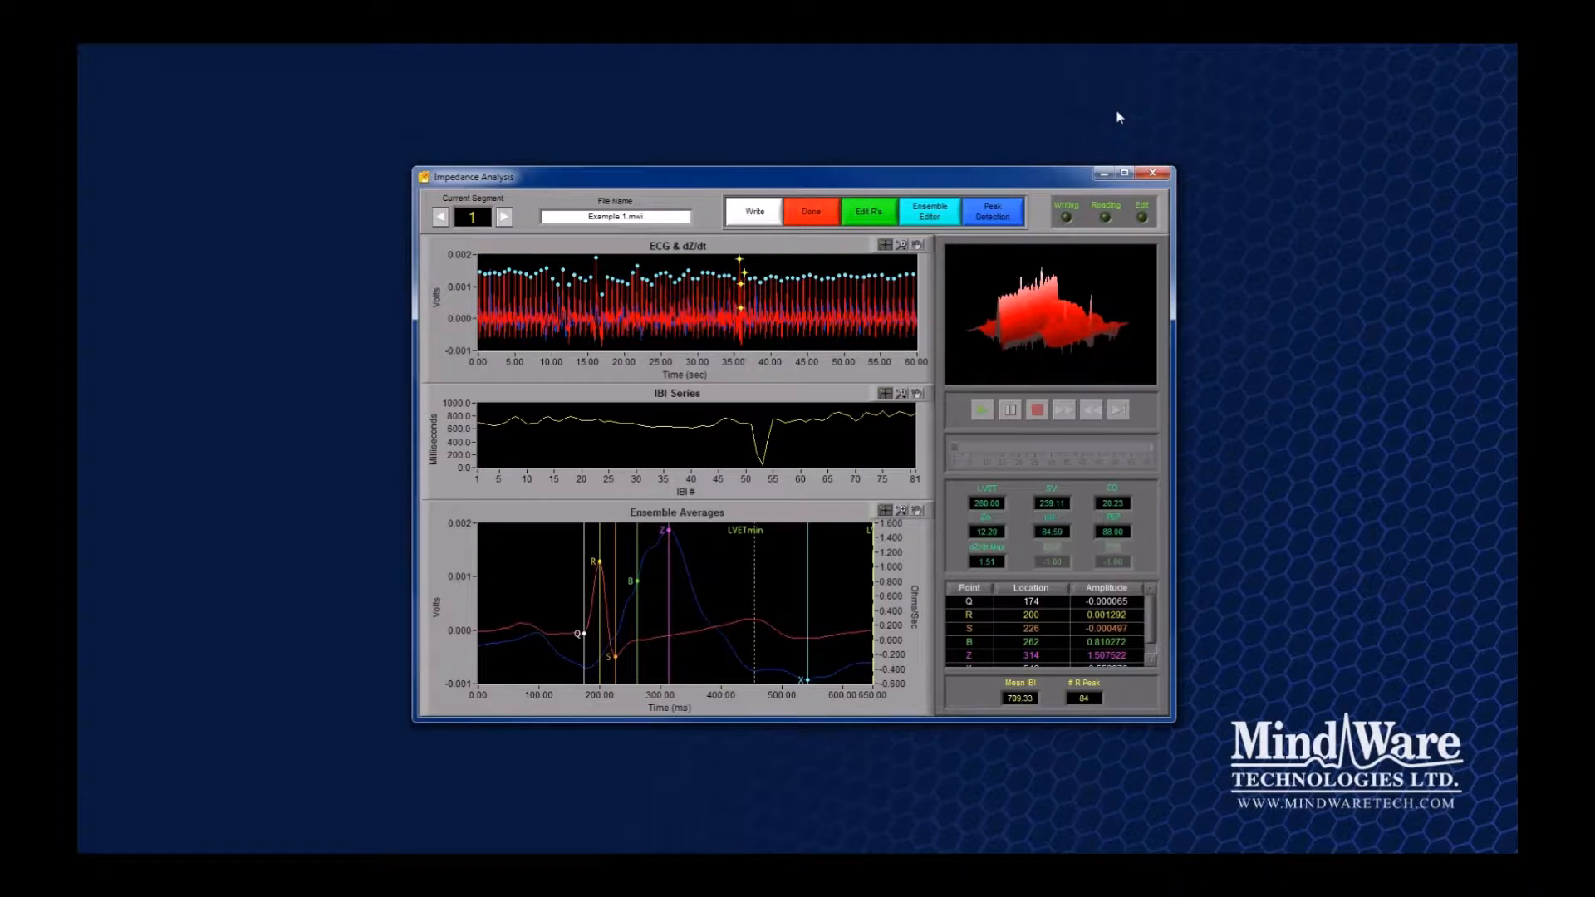
left_click(1124, 173)
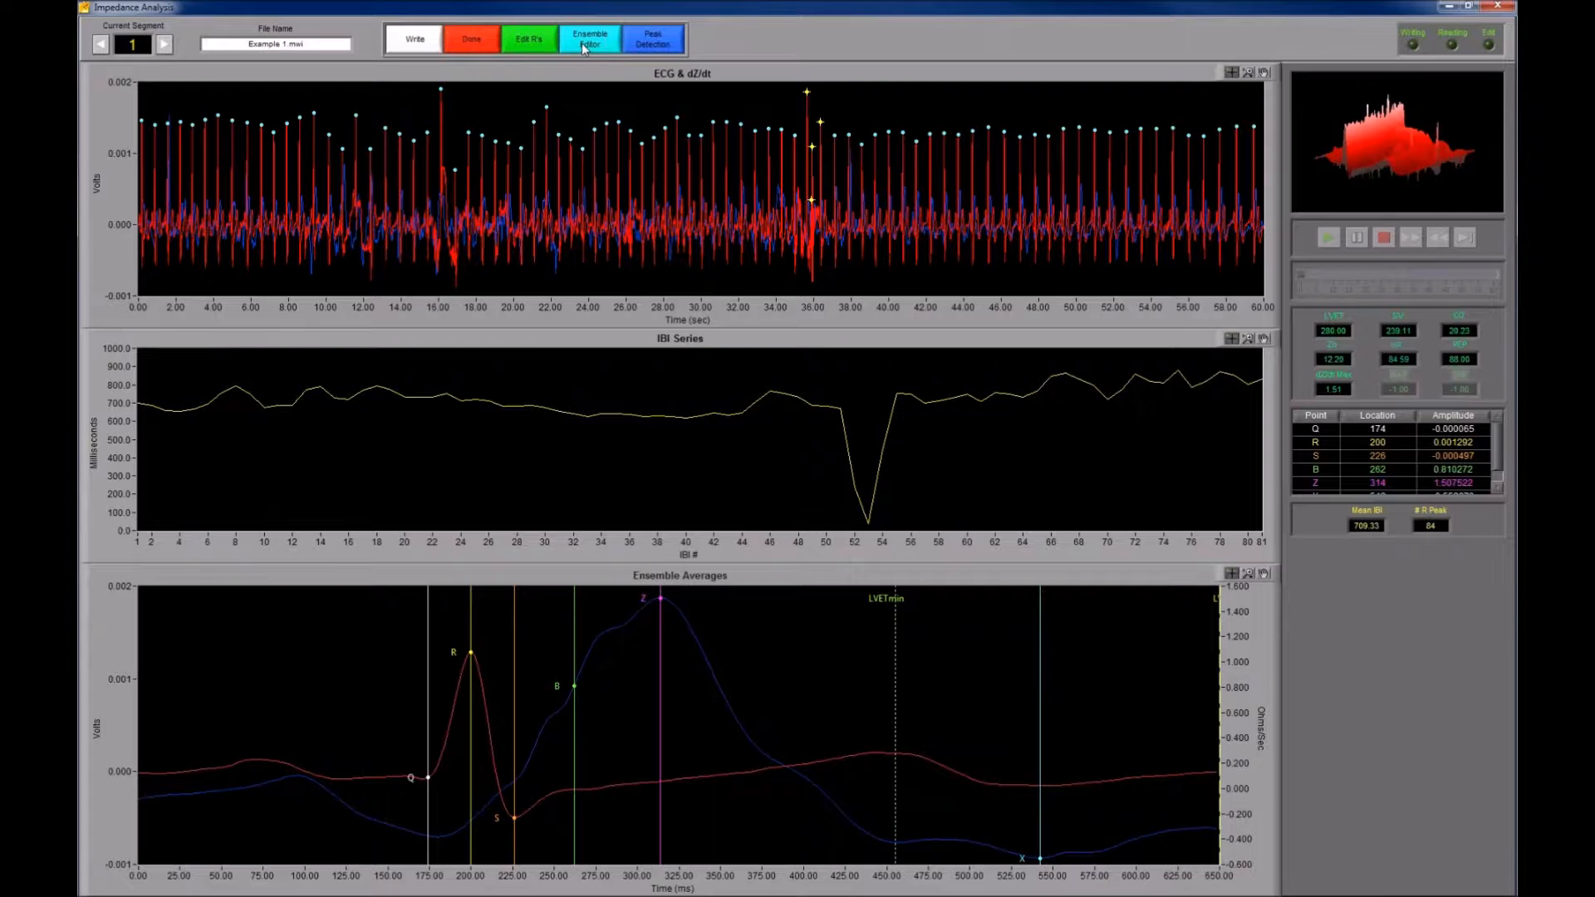
Delete the three false R peaks between about 35.6 and 36 seconds in segment 1 and apply the edit.
left_click(550, 48)
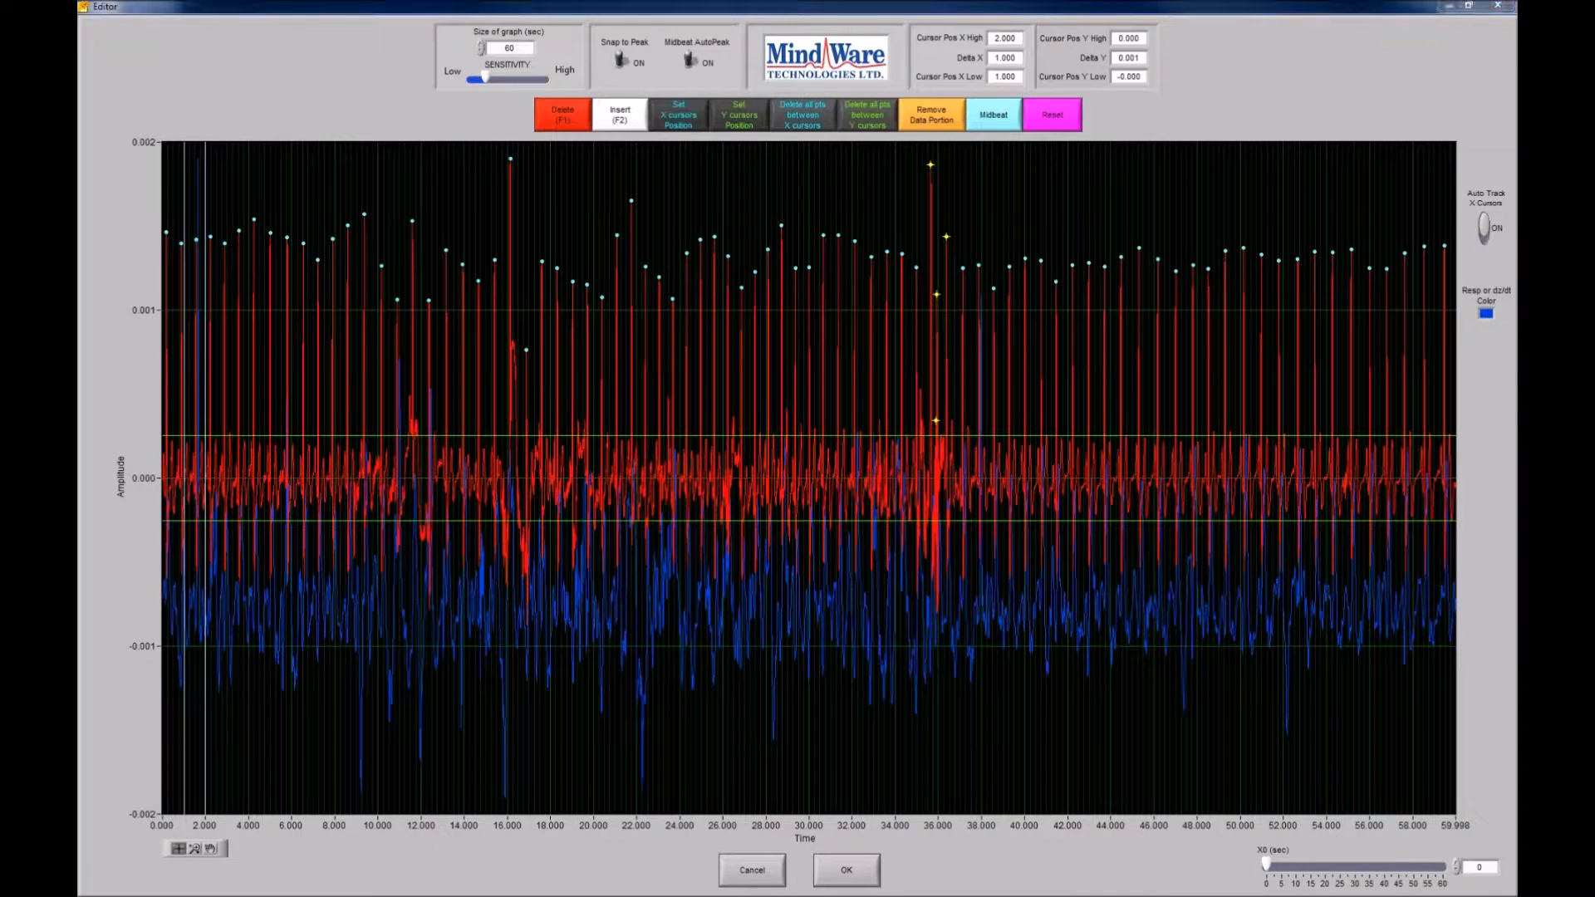
left_click(196, 848)
left_click(248, 793)
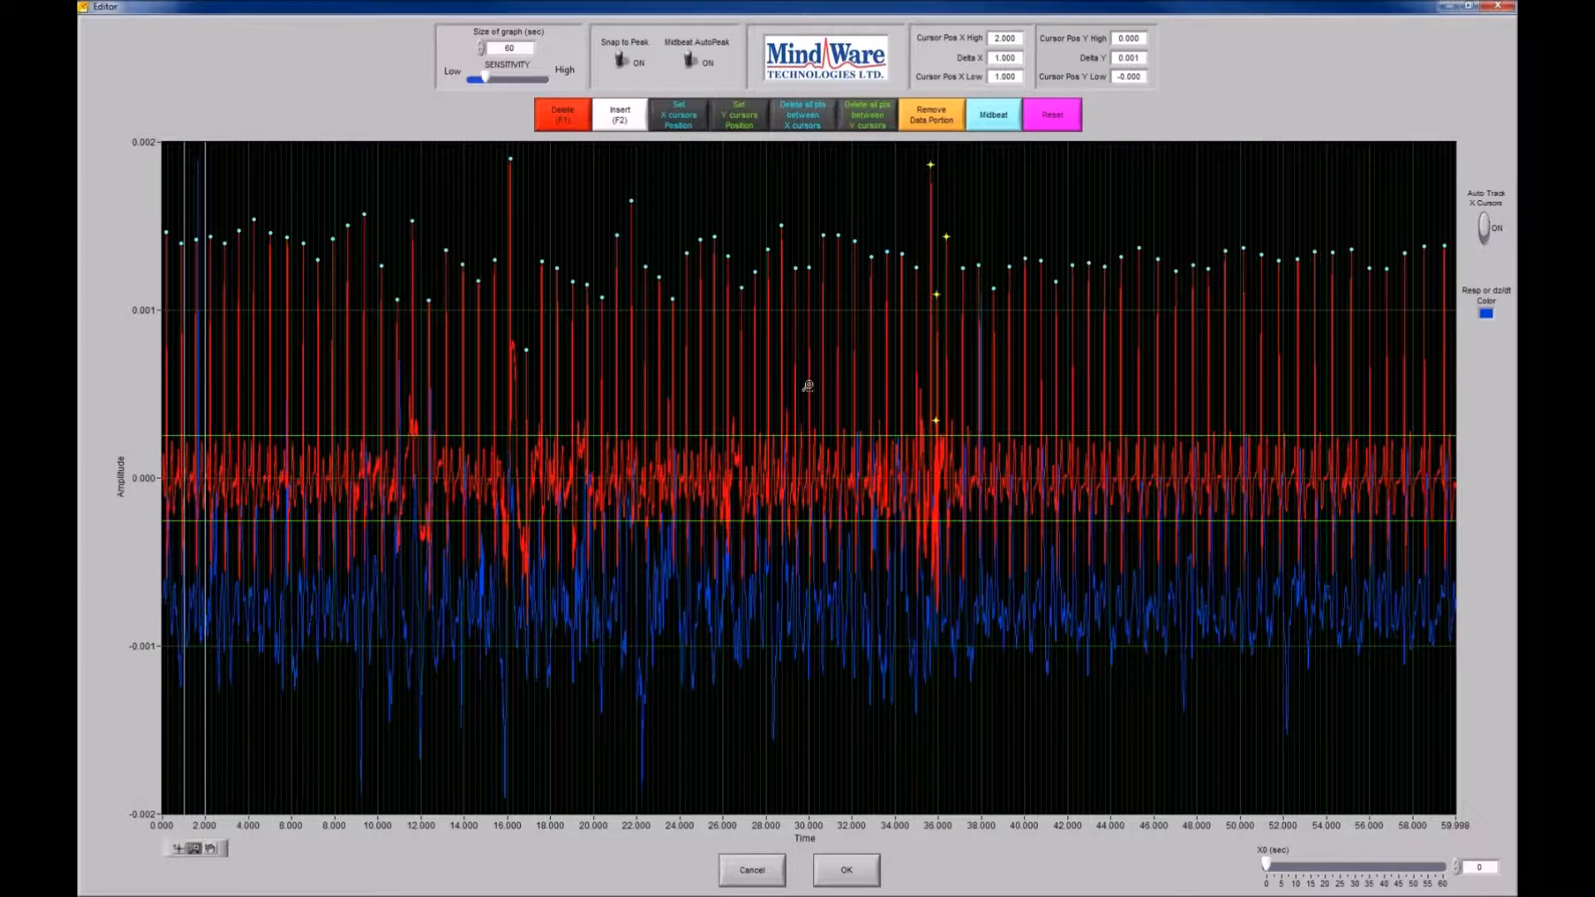
left_click_drag(818, 382, 1056, 367)
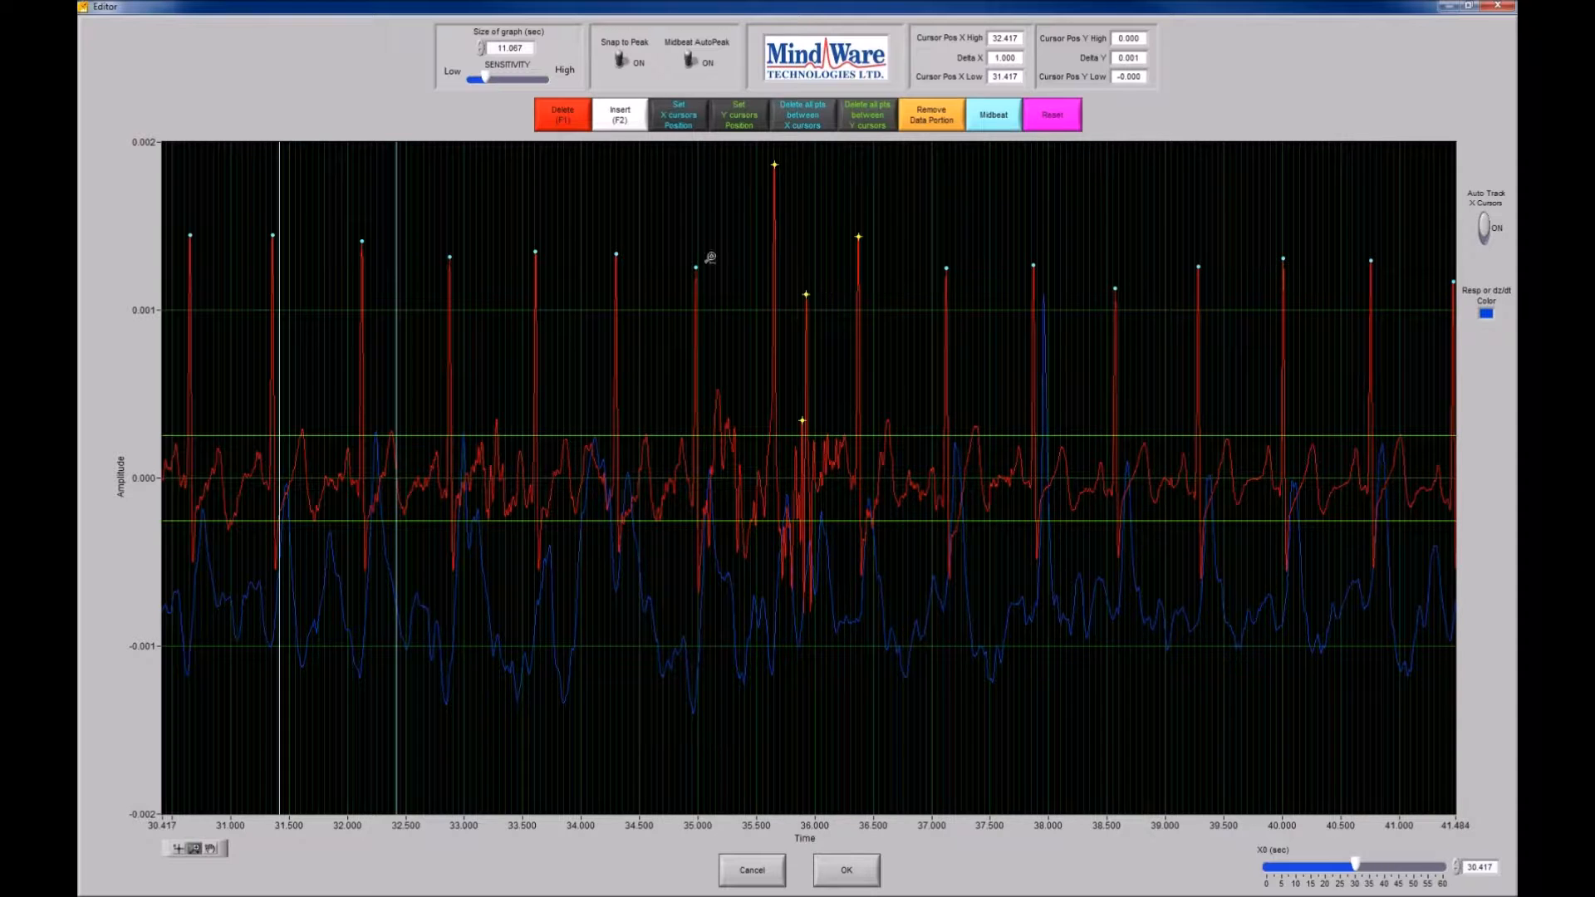
left_click_drag(512, 233, 1009, 231)
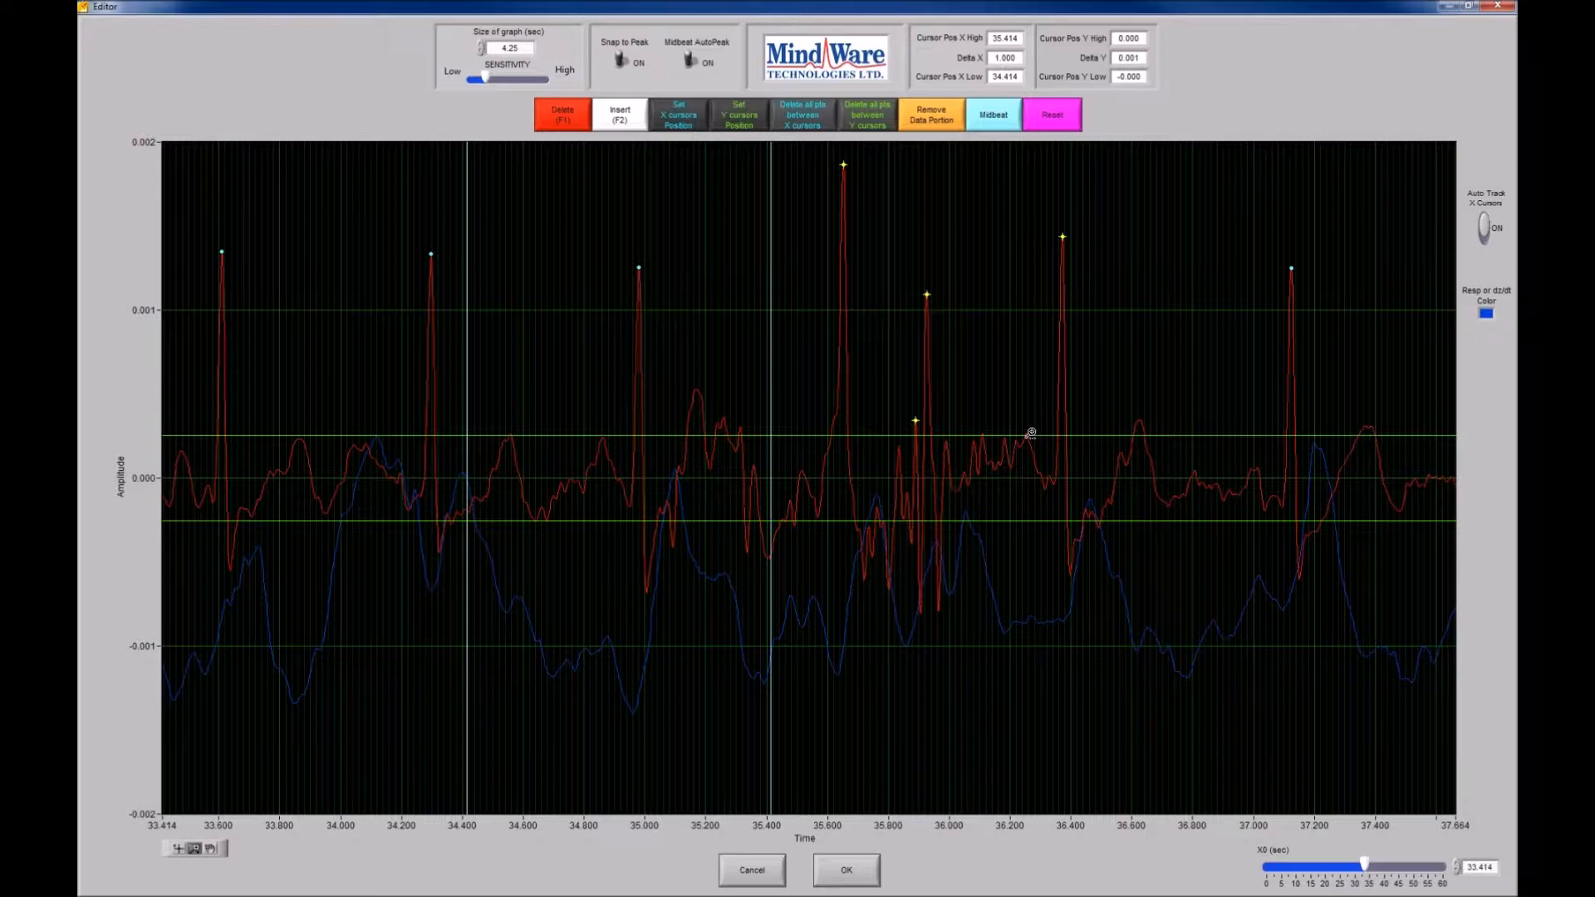
left_click(581, 118)
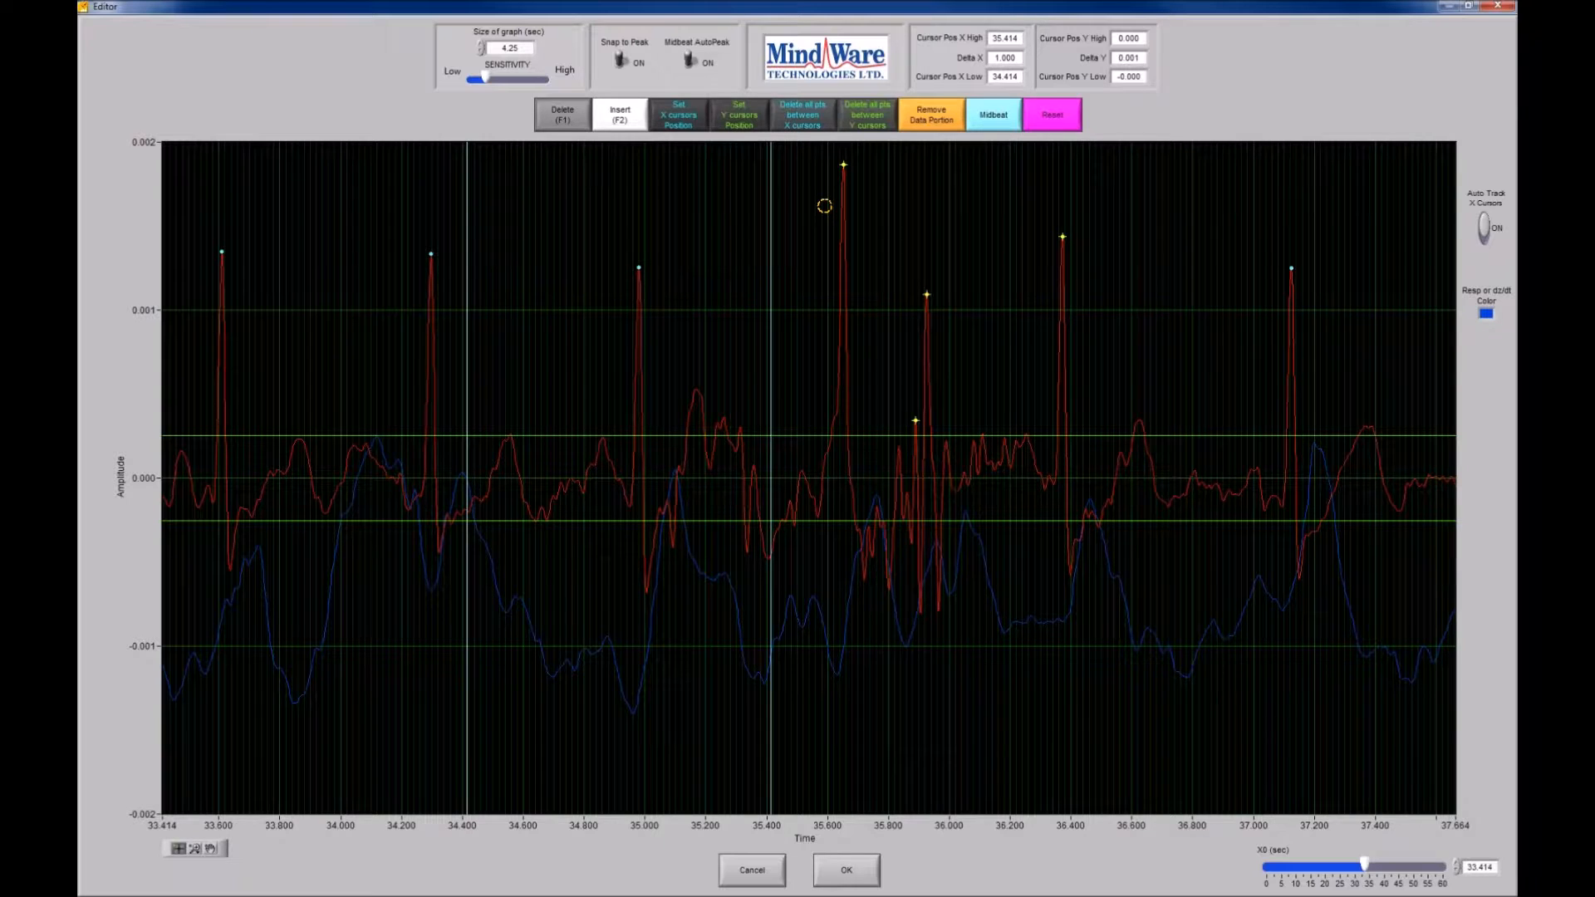
scroll(824, 206, "down", 2)
scroll(824, 206, "up", 9)
left_click(842, 164)
left_click(915, 421)
left_click(923, 293)
left_click(864, 866)
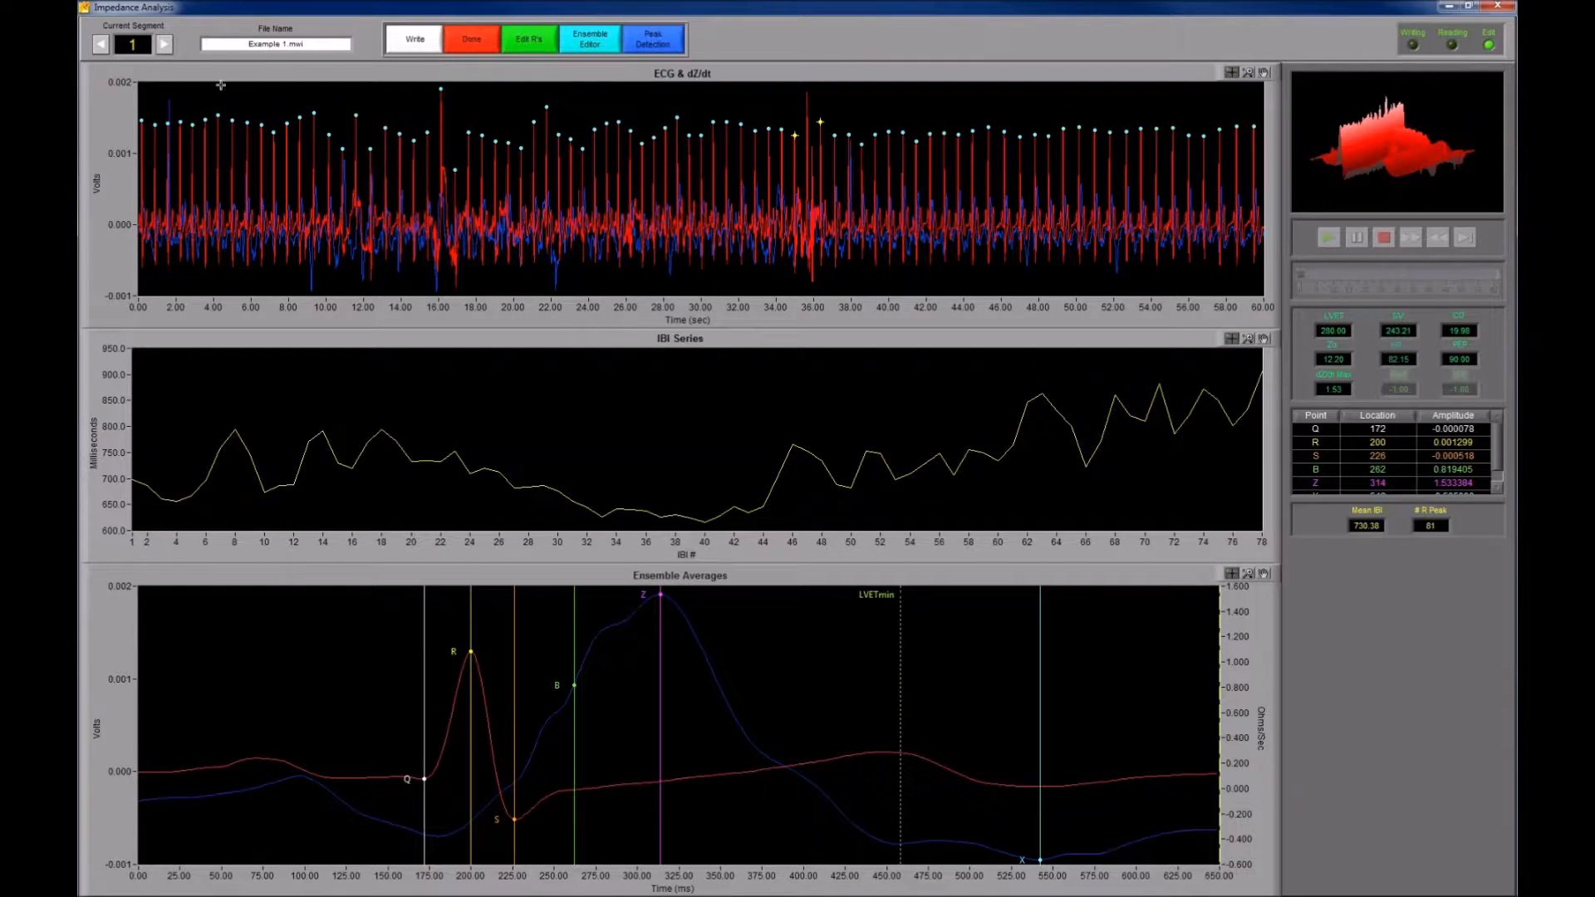
In segment 2, move the B point of the ensemble average to 262 ms and apply the edit.
left_click(163, 44)
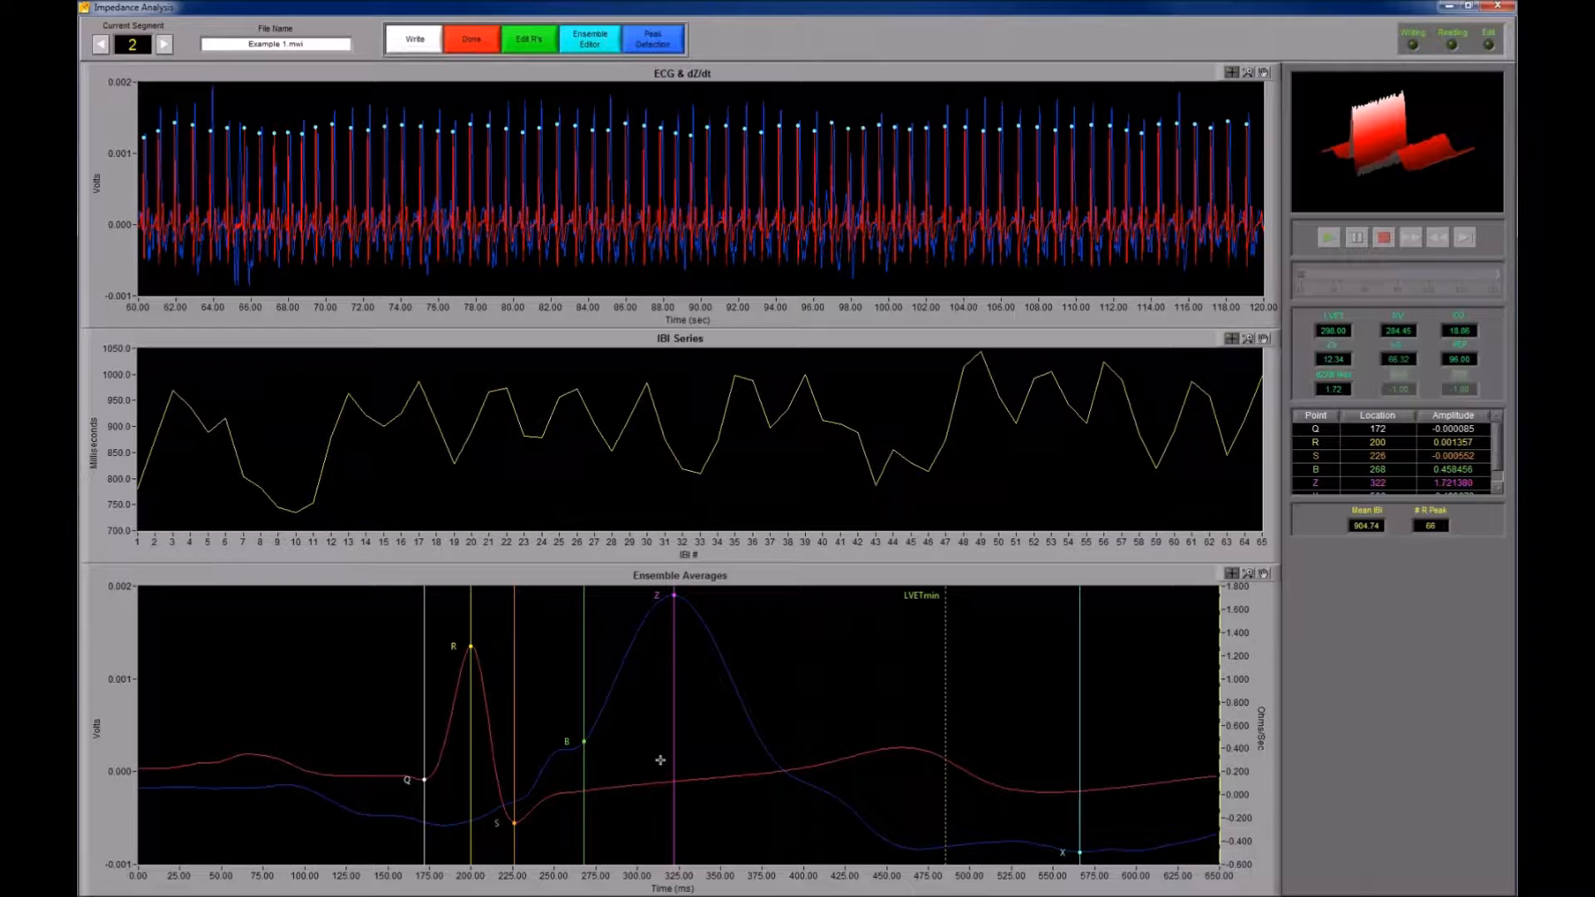
left_click(595, 46)
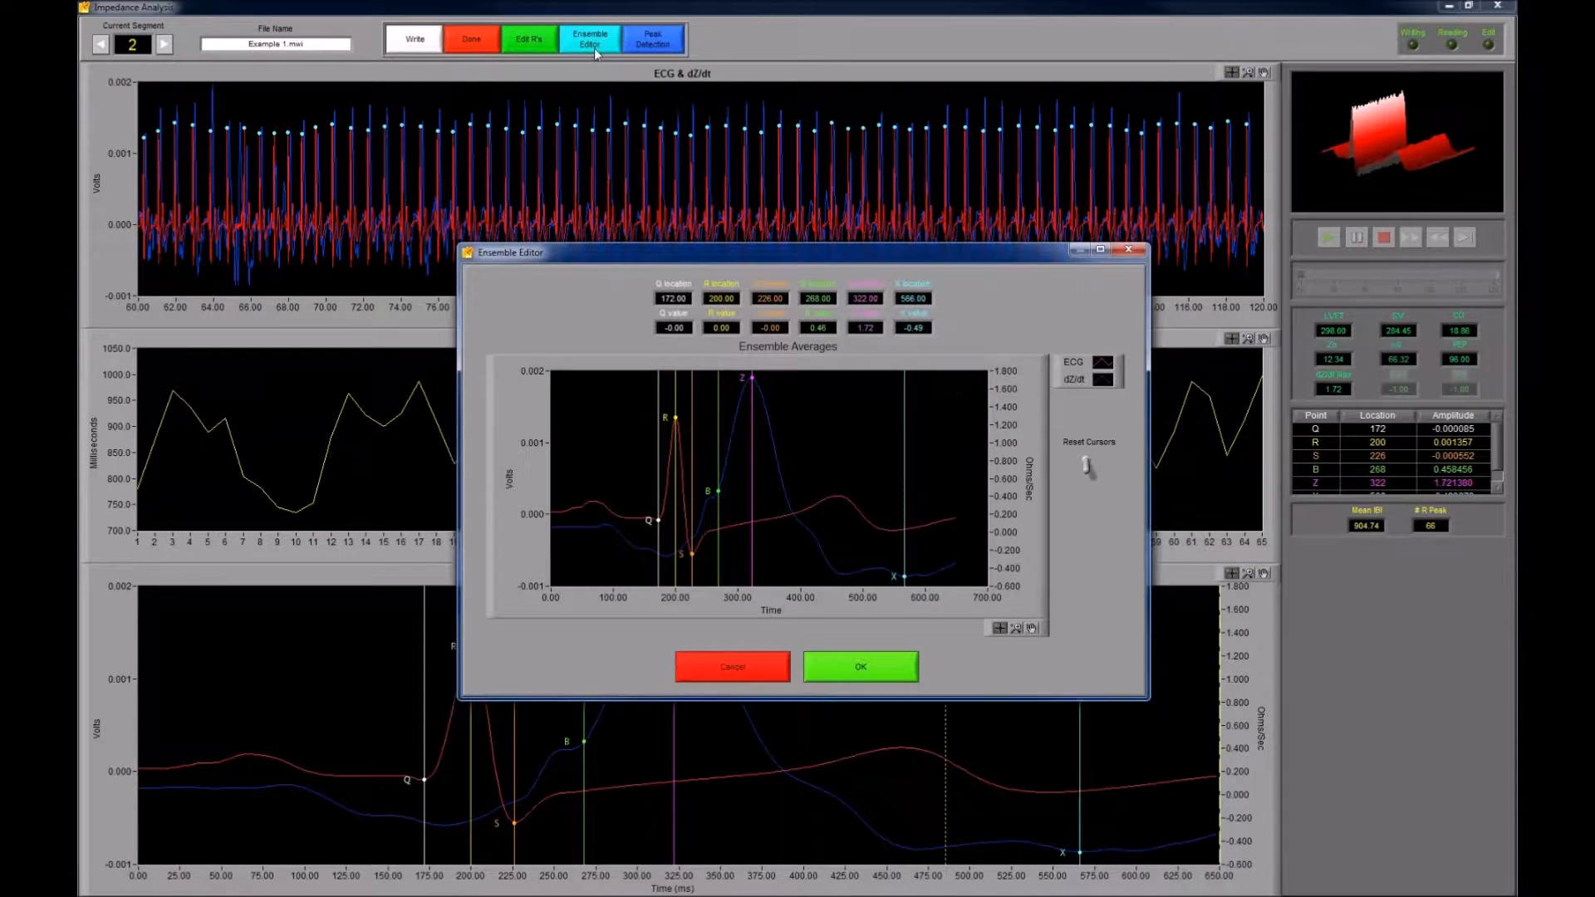
left_click_drag(714, 263, 434, 118)
left_click_drag(930, 573, 1191, 773)
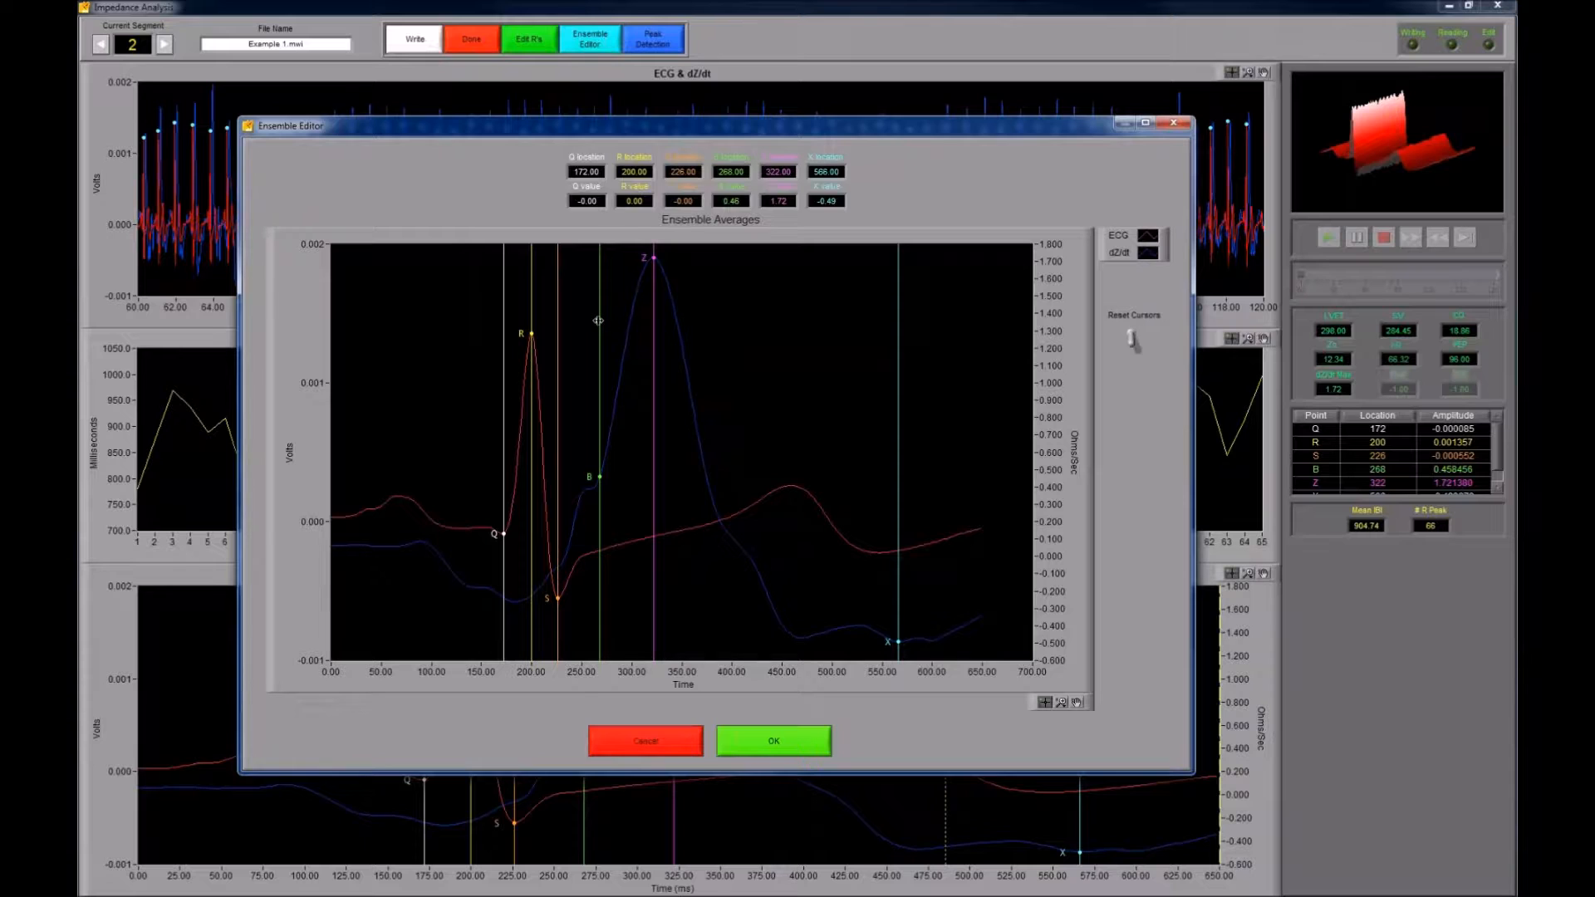
left_click_drag(598, 319, 592, 318)
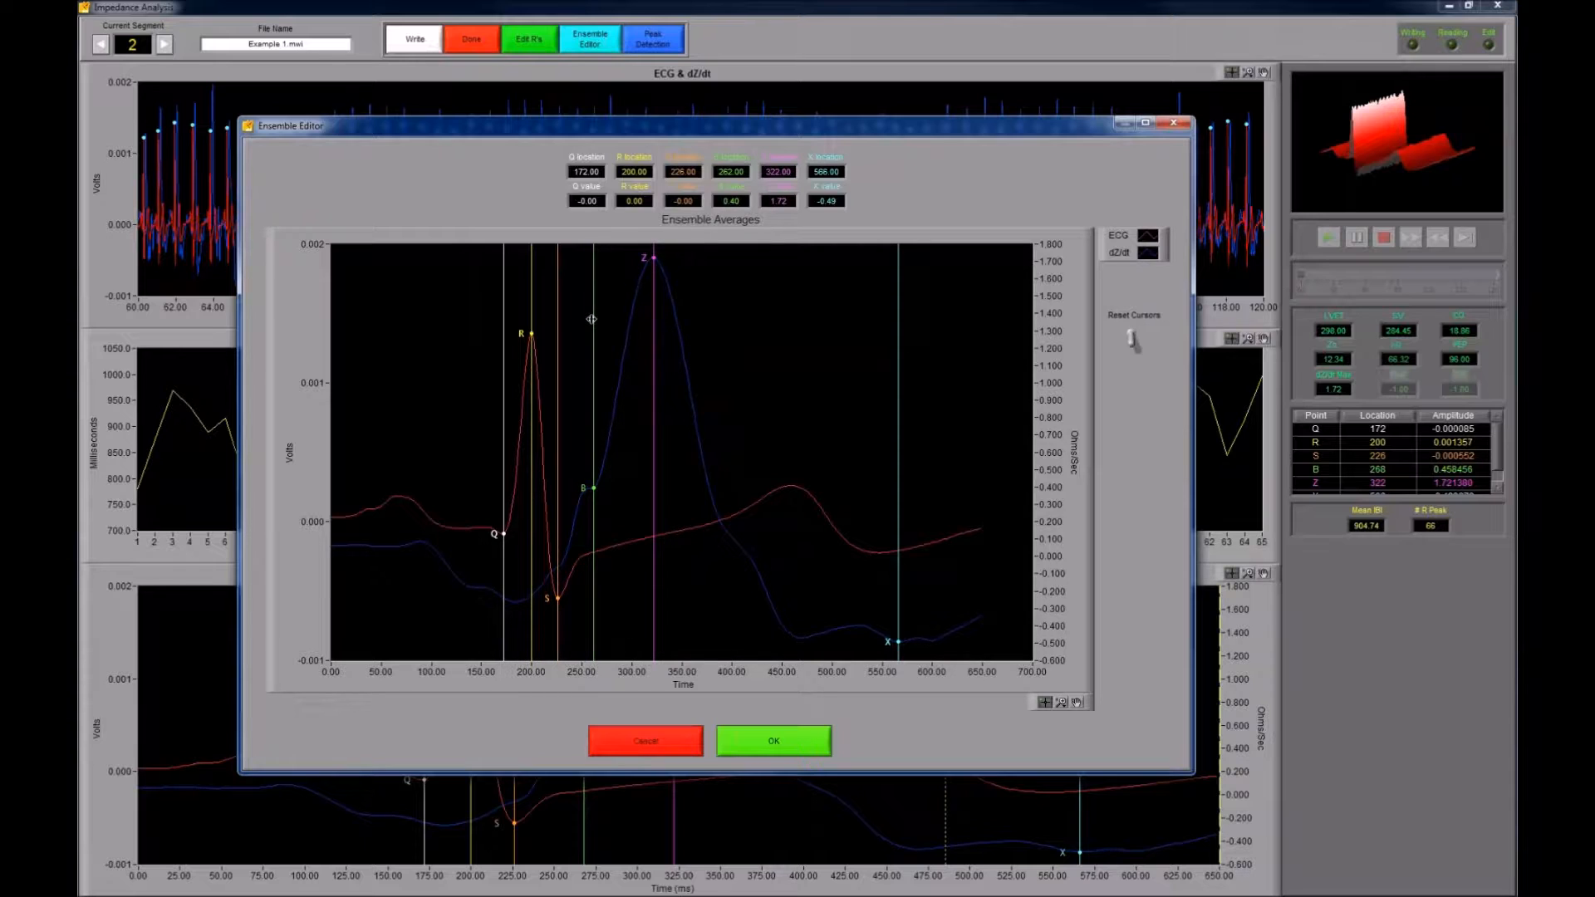
left_click(771, 739)
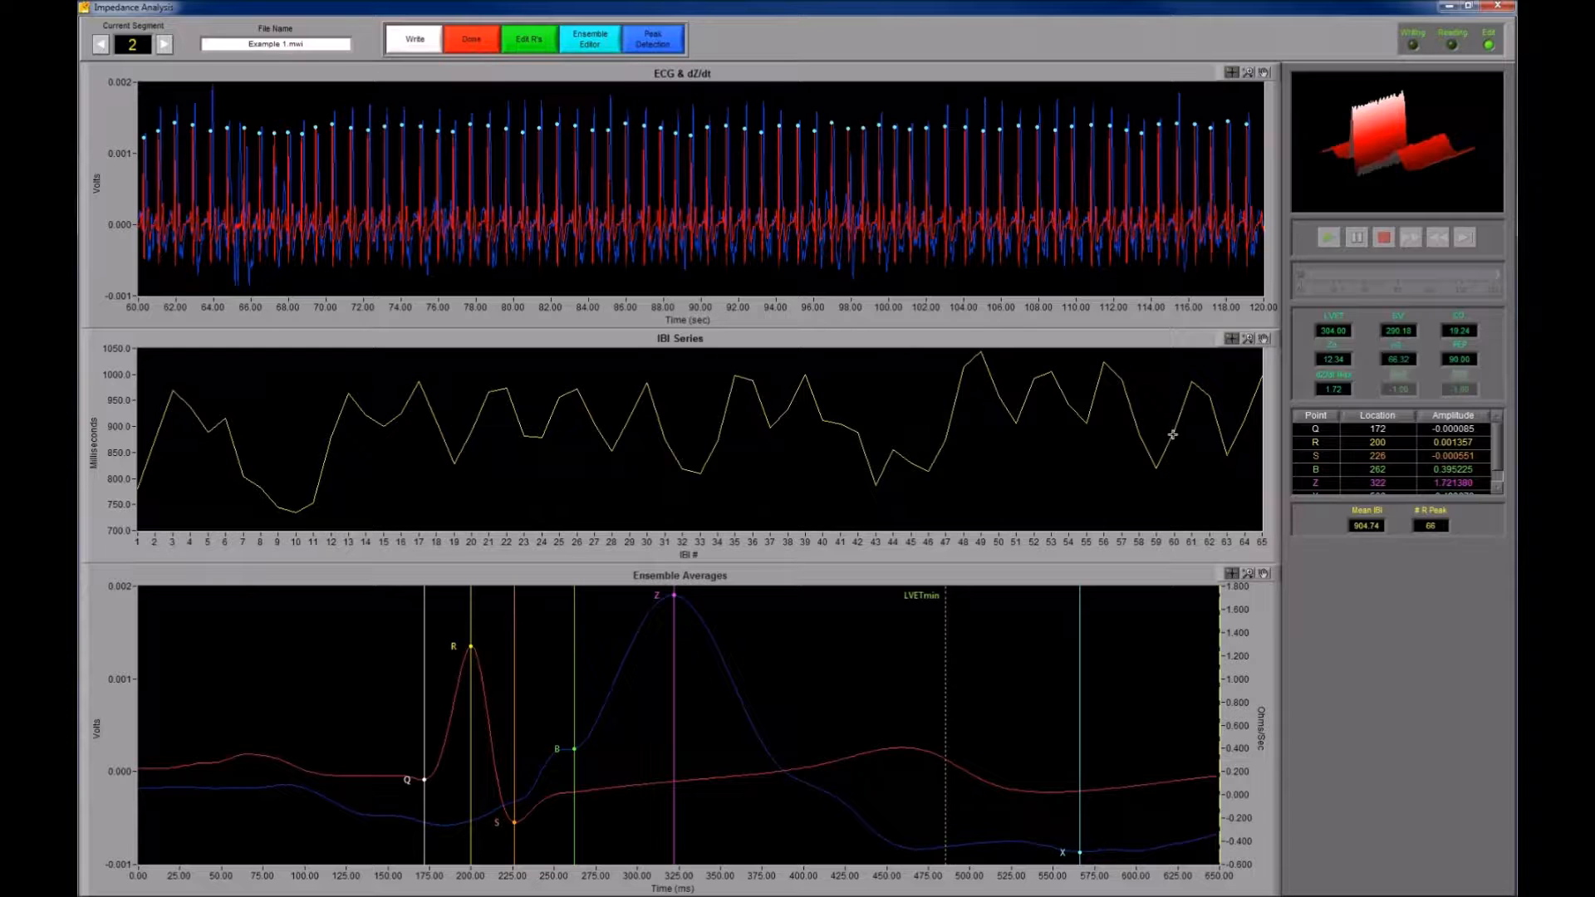
In segment 3, delete the false R peak at about 176 seconds and apply the edit.
left_click(165, 46)
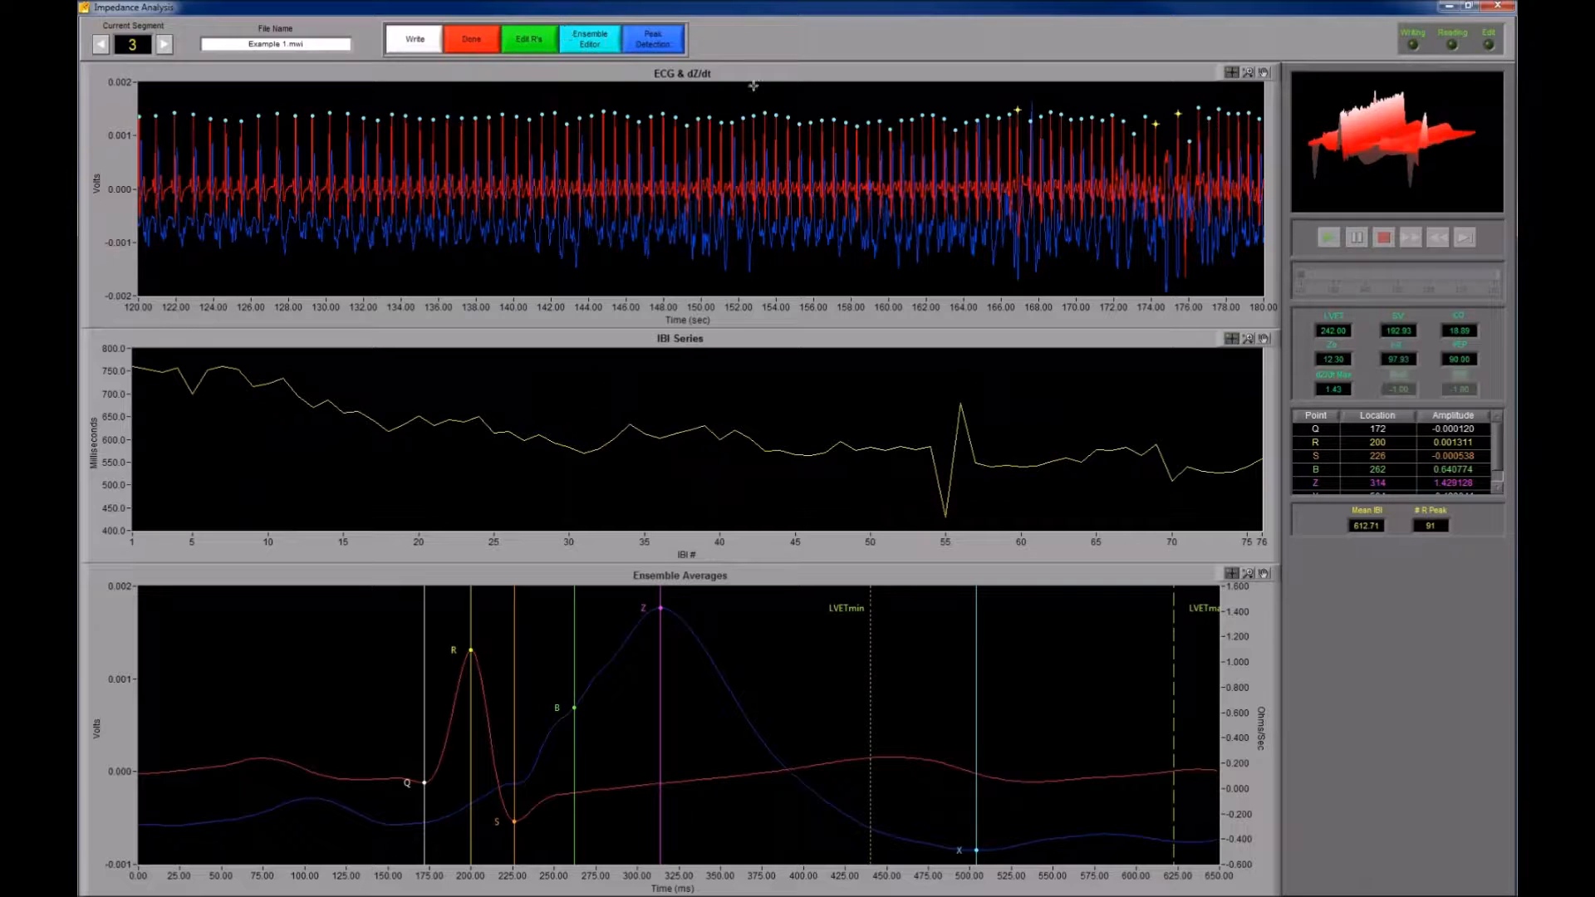
left_click(530, 46)
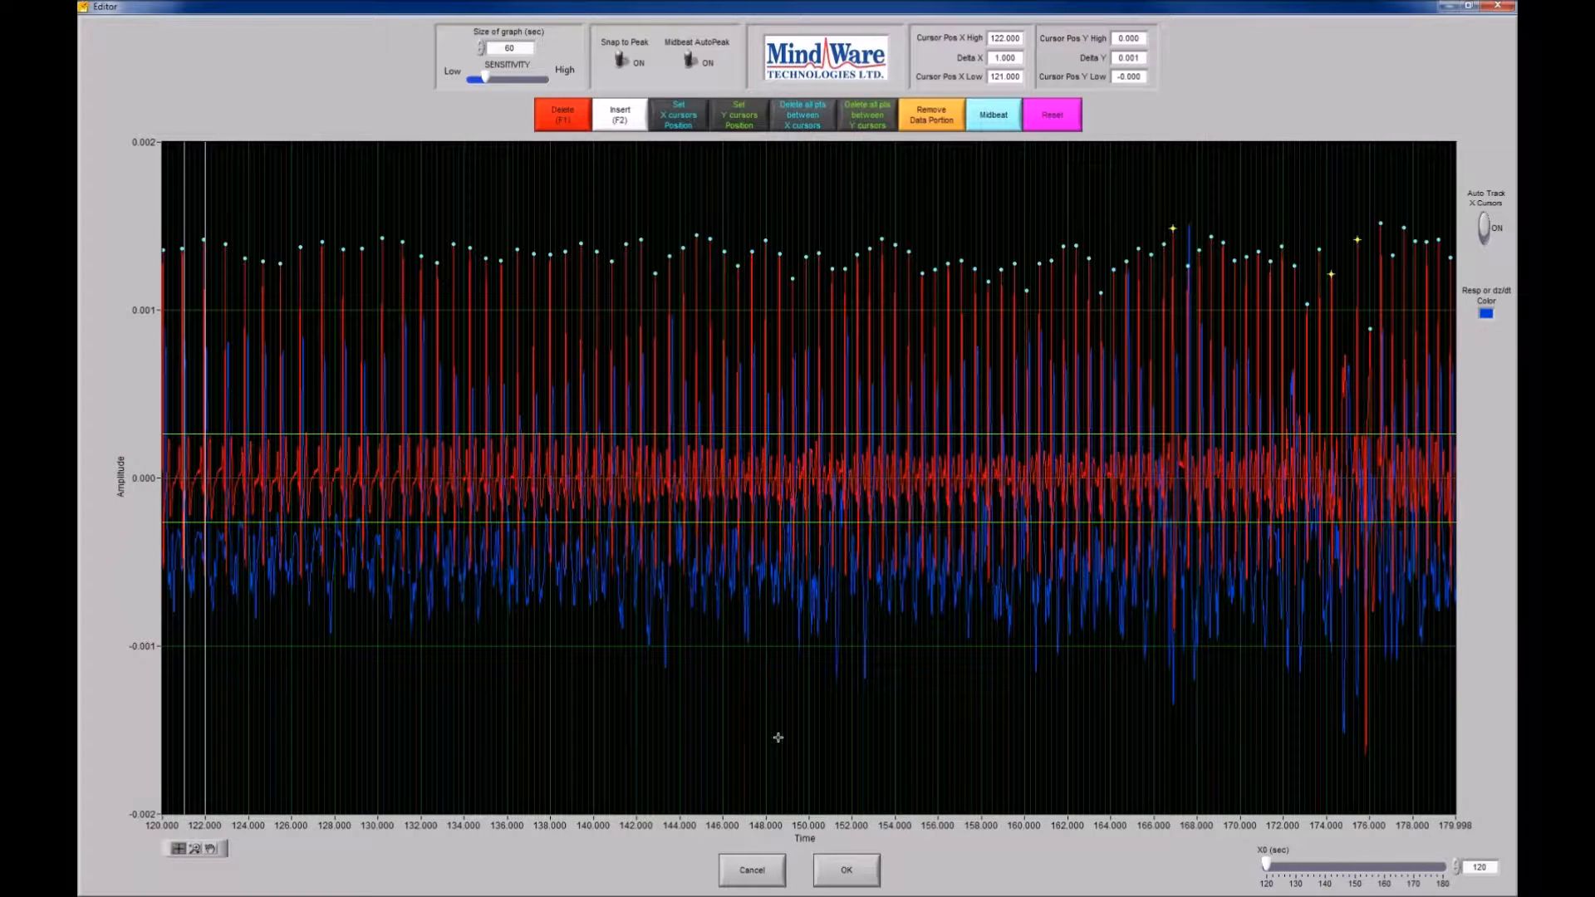
left_click(195, 848)
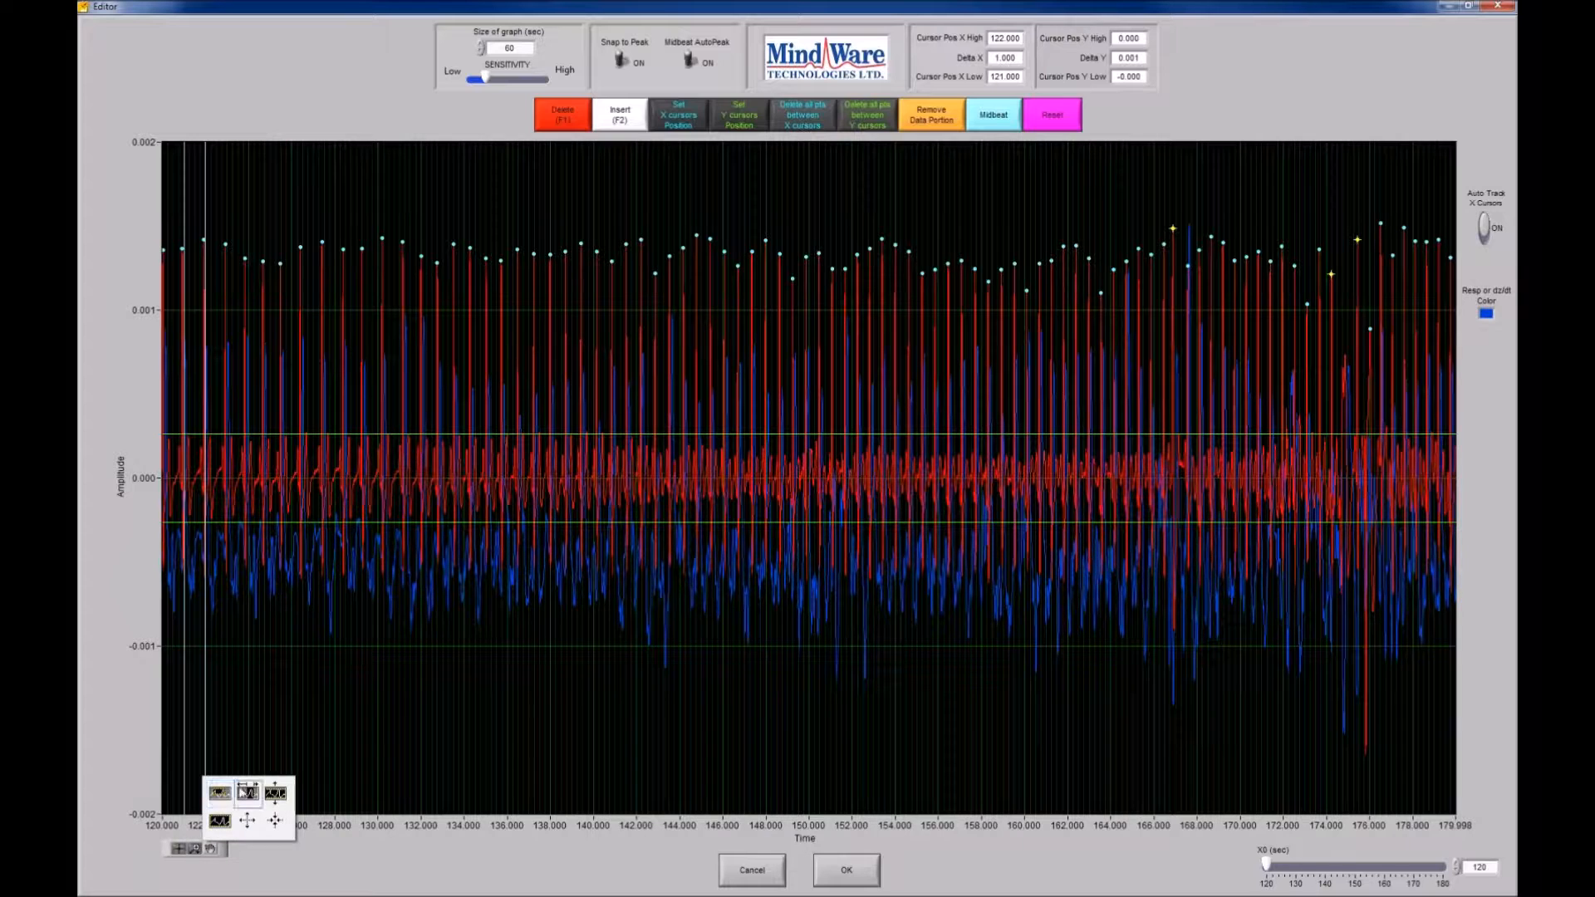
left_click(243, 792)
left_click_drag(1054, 321, 1238, 328)
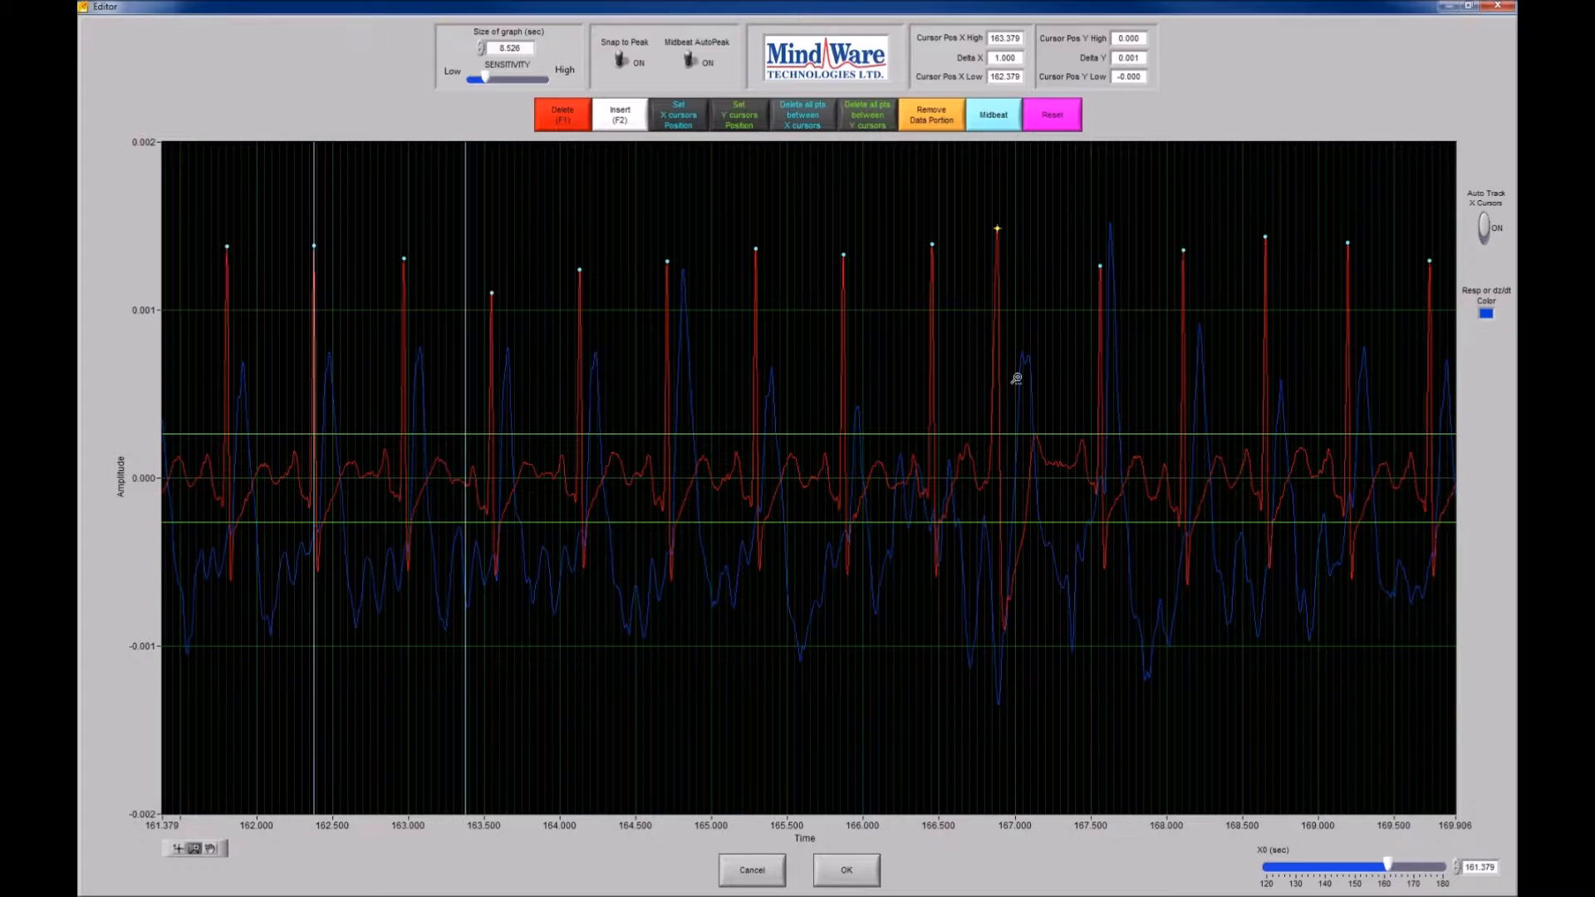
left_click_drag(1389, 872, 1417, 870)
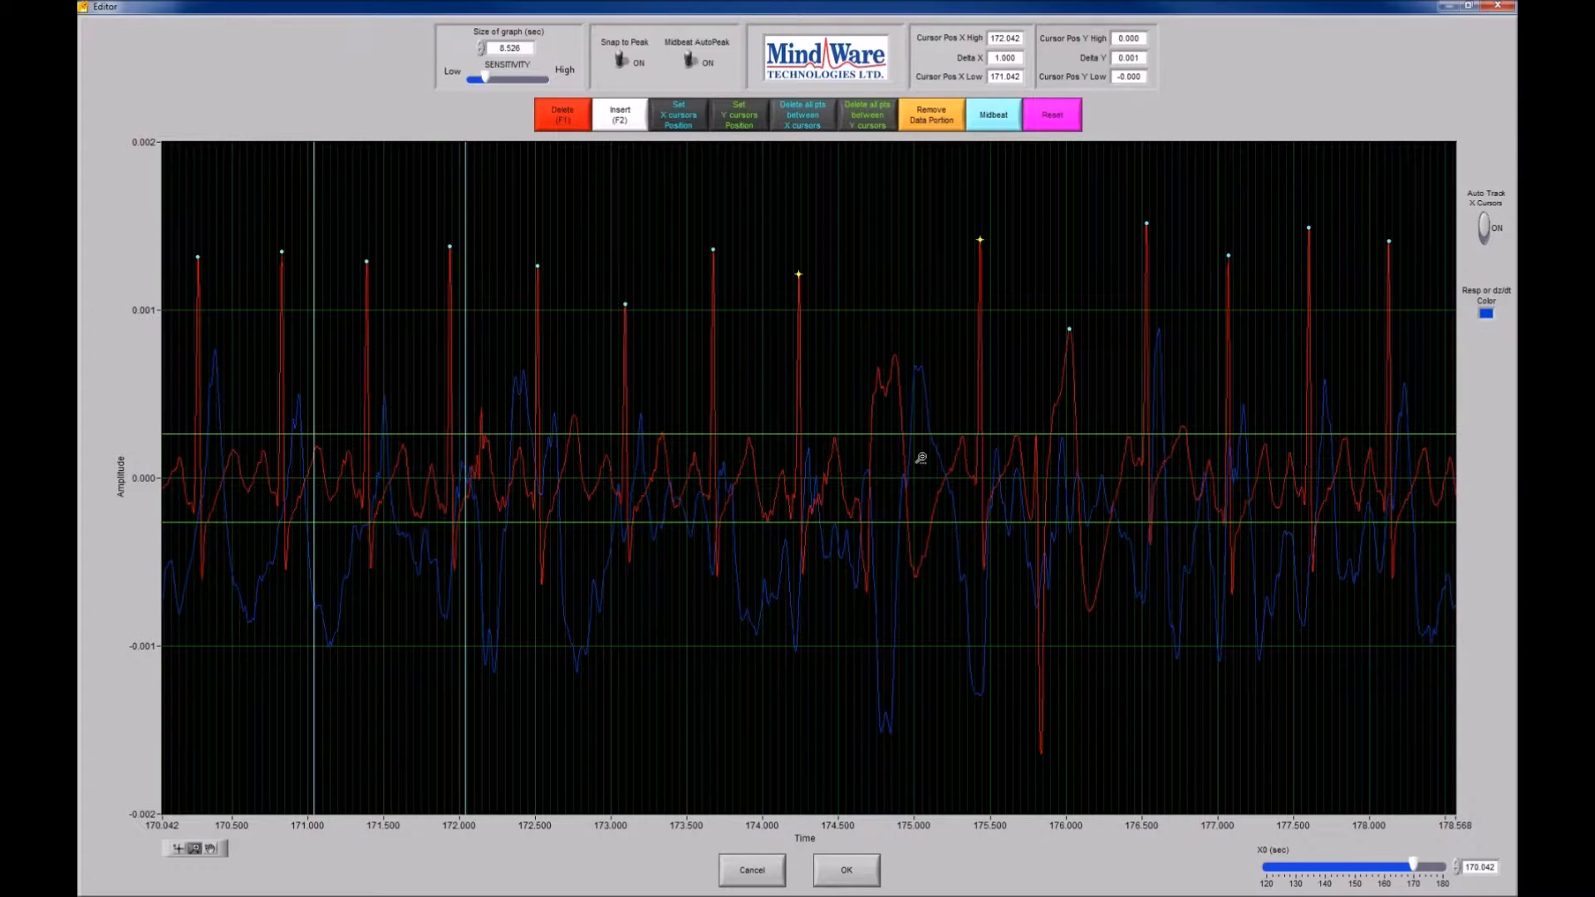
left_click(562, 115)
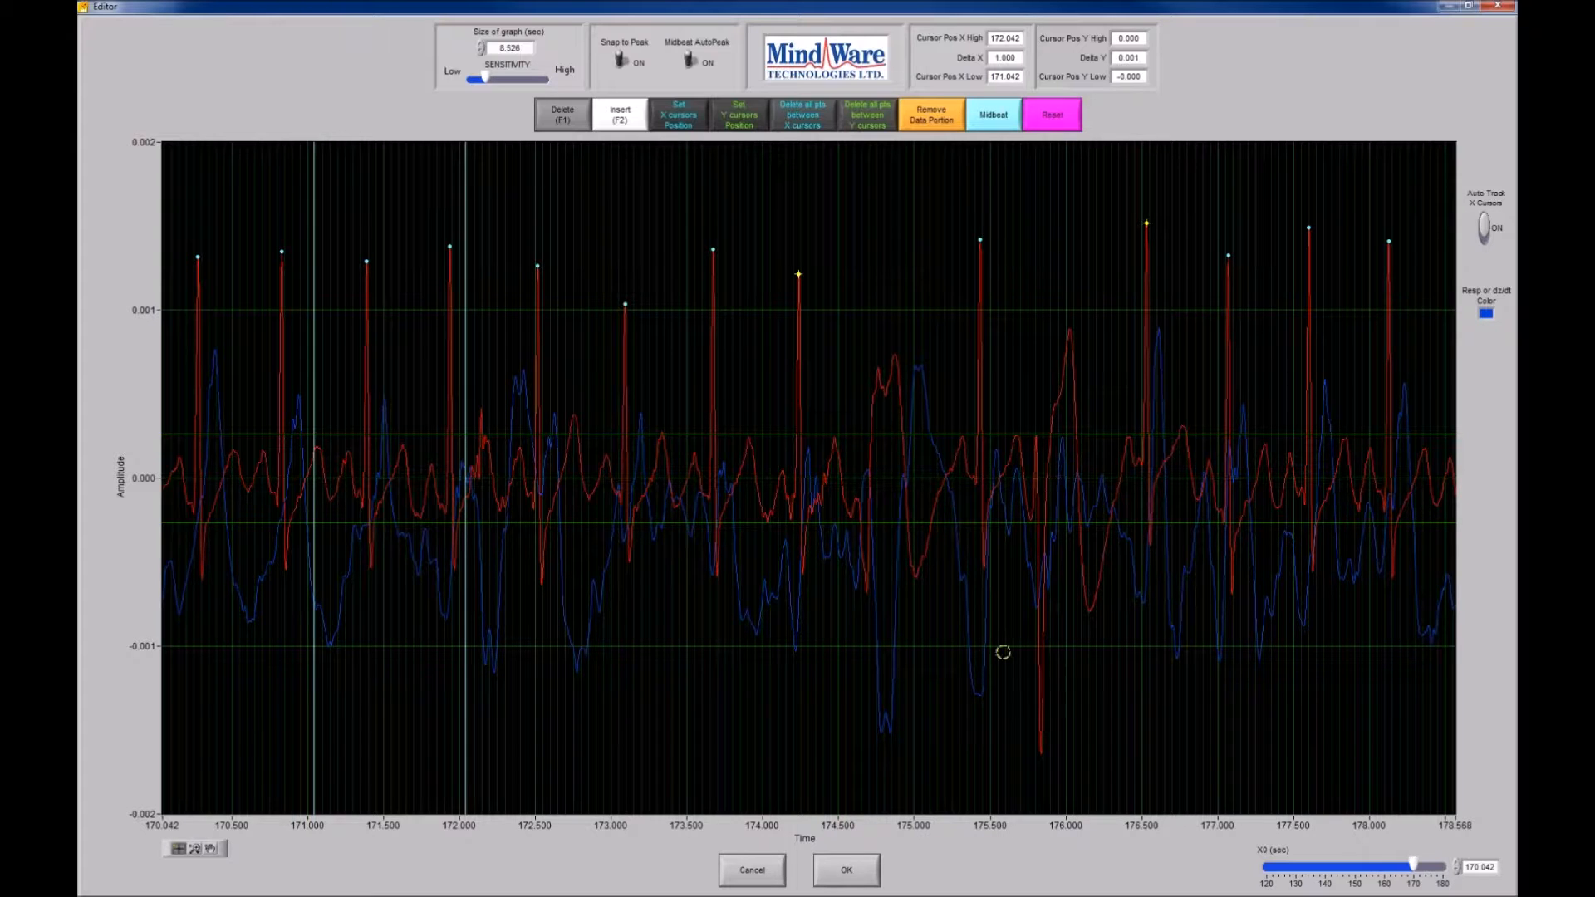
left_click(869, 873)
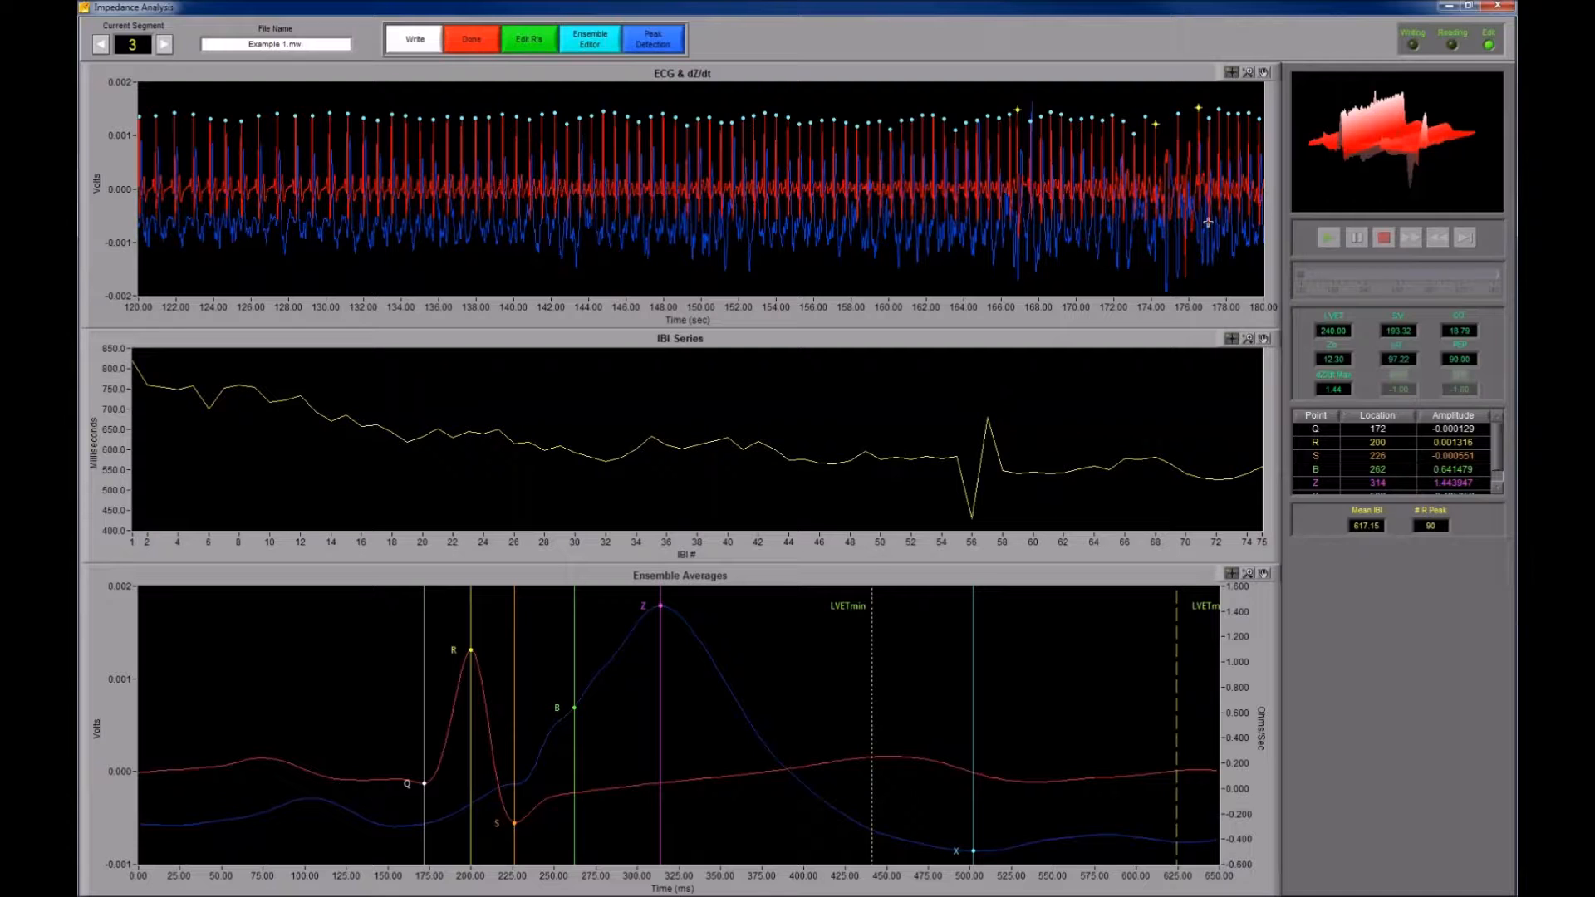
End the Example 1 analysis without saving the edit data to a file.
left_click(472, 42)
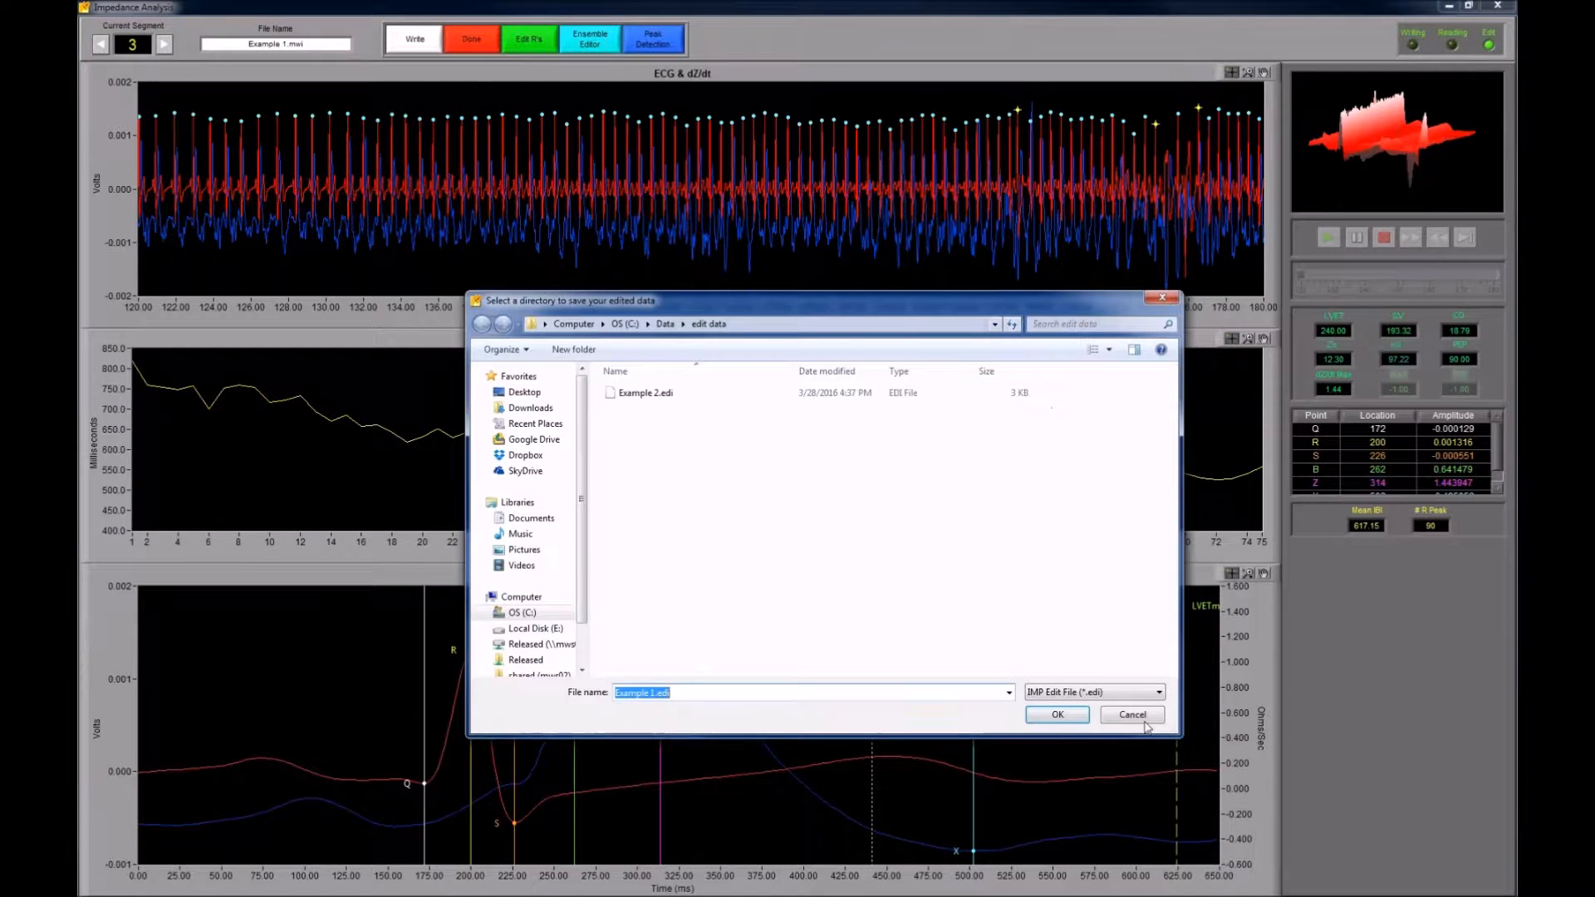
left_click(1144, 719)
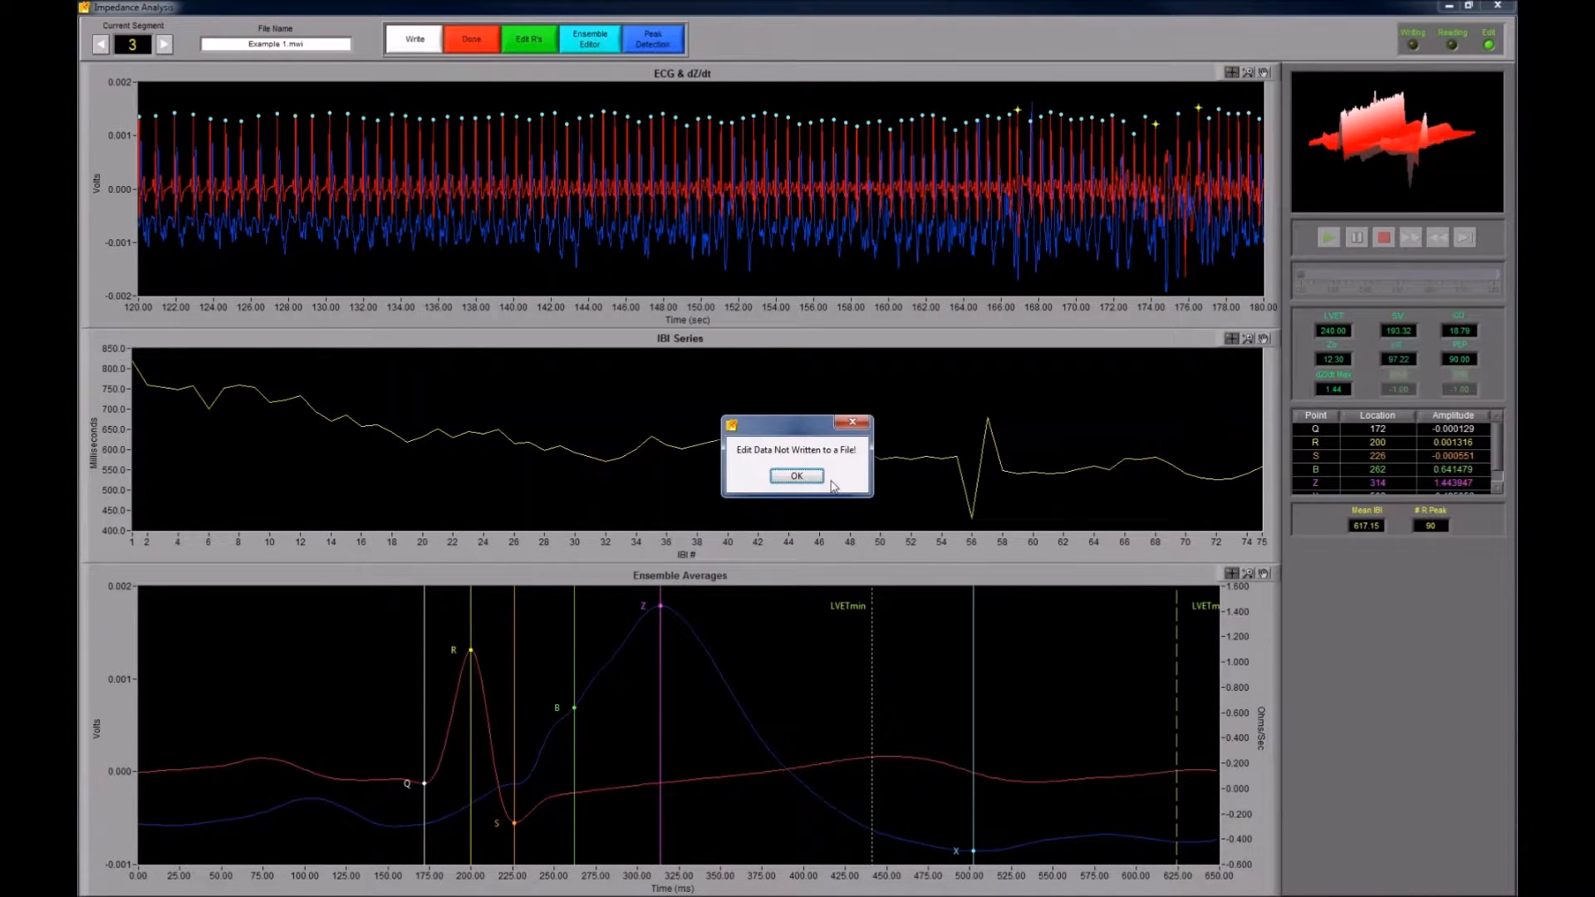
left_click(810, 479)
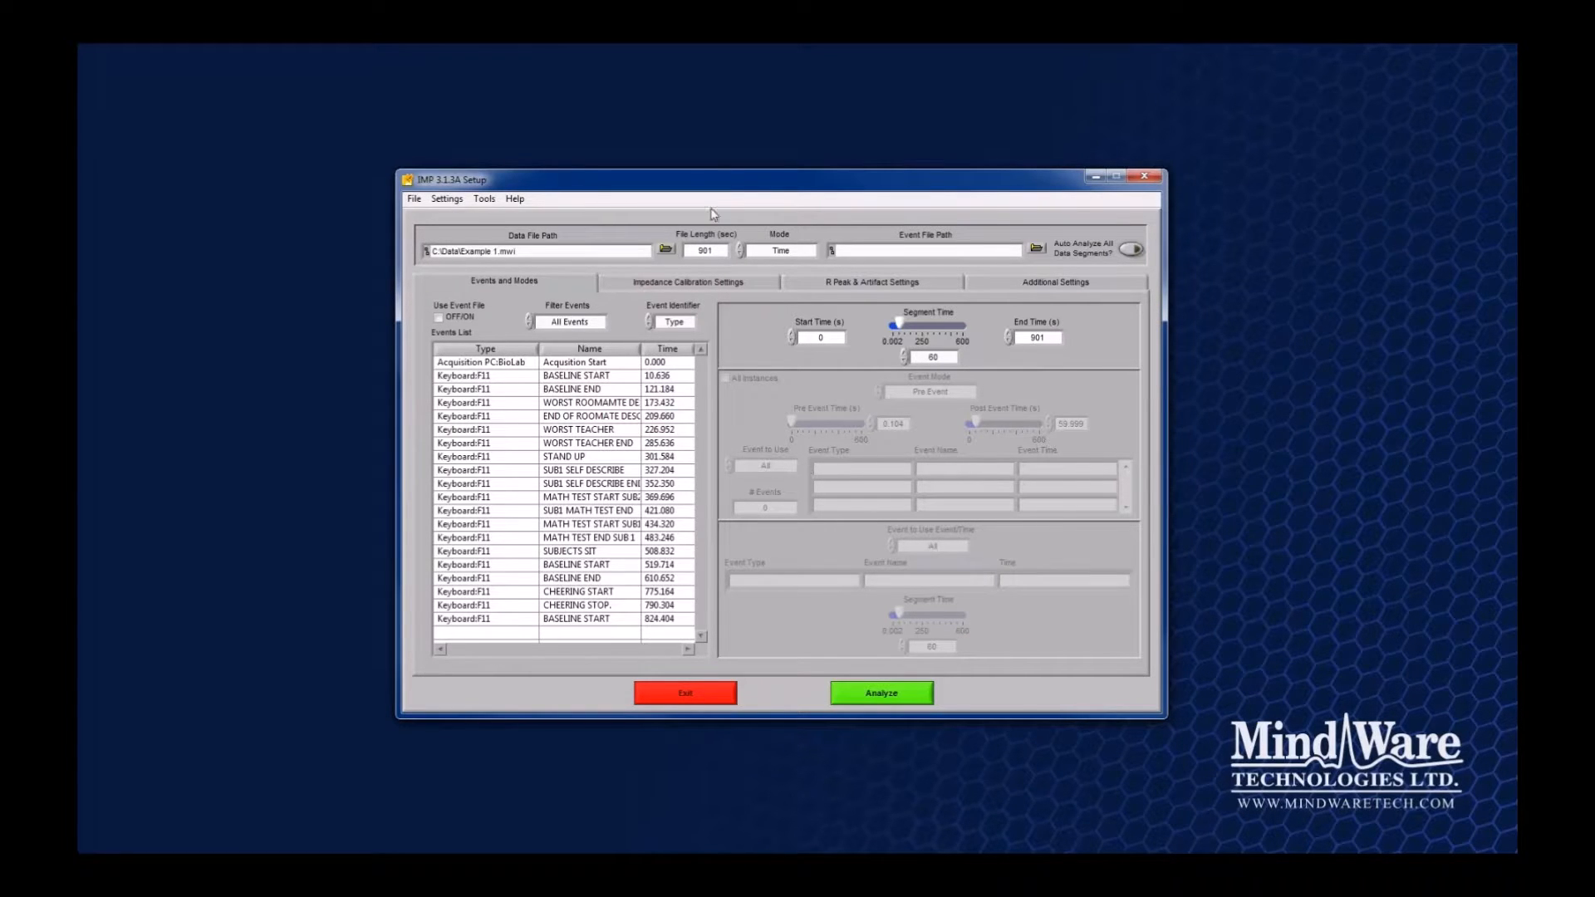
Load the data file Example 2.mw and accept its channel mapping of ECG, Zo and dZ/dt.
left_click(666, 250)
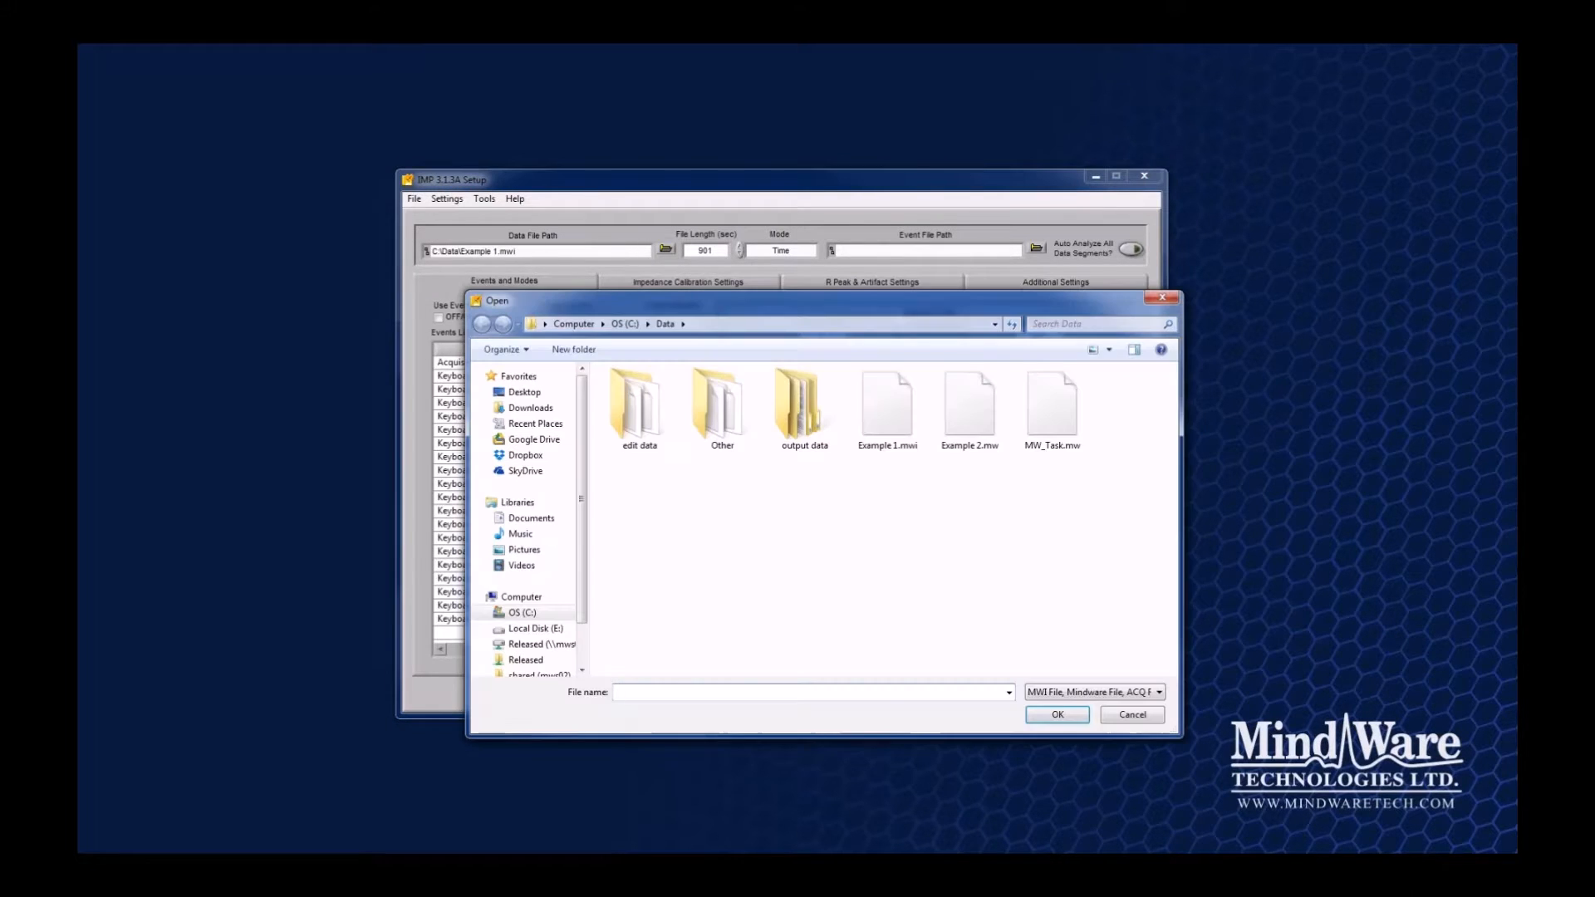
double_click(958, 415)
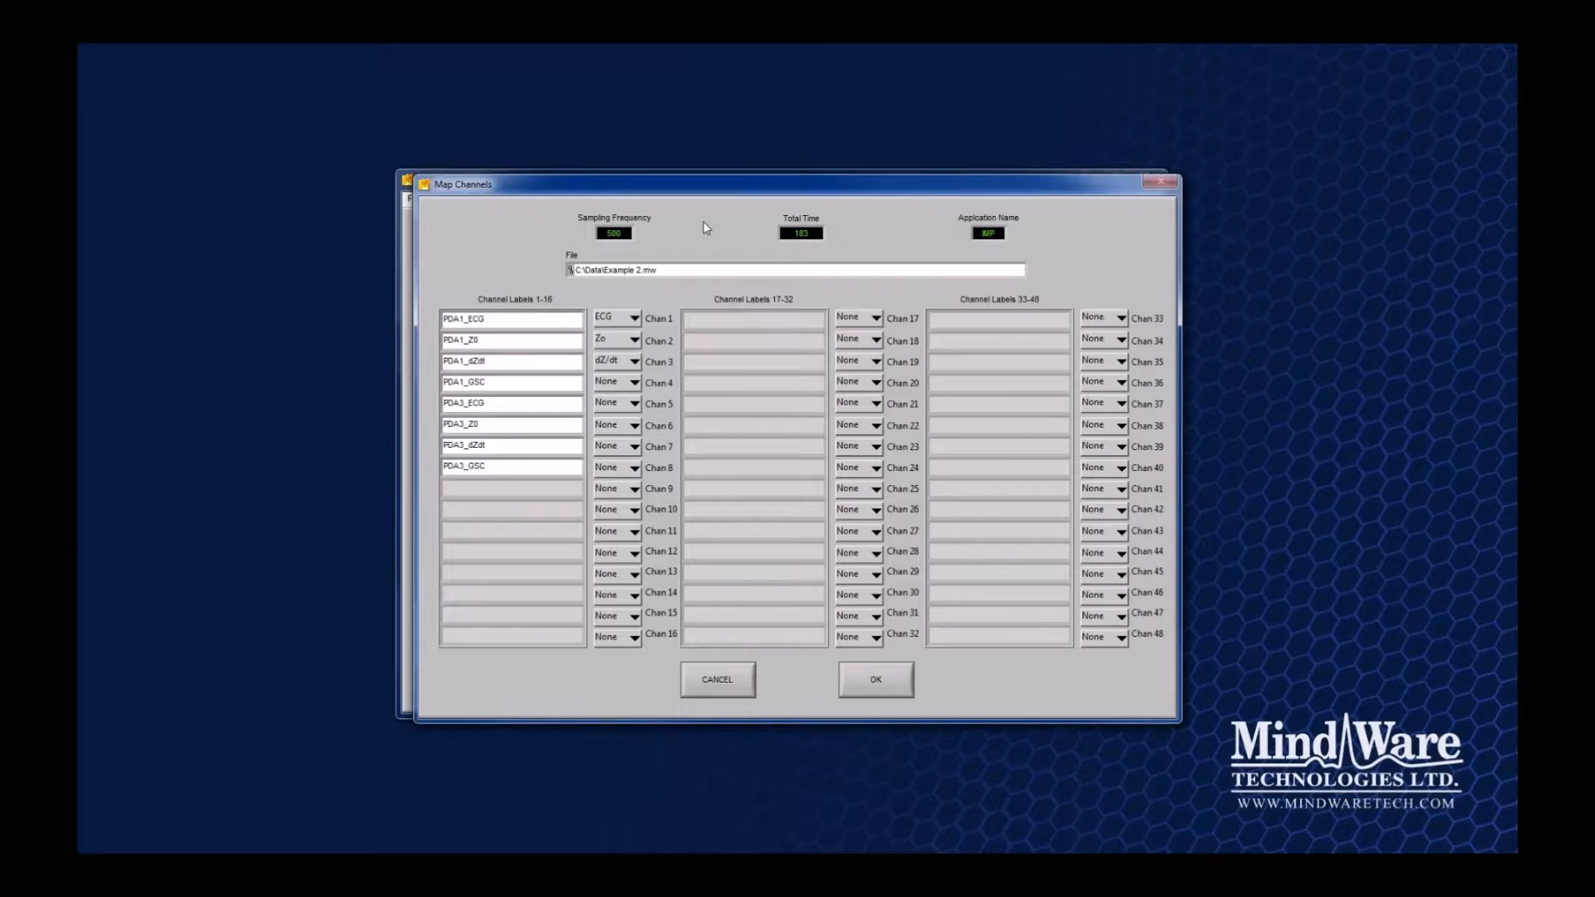
left_click(885, 672)
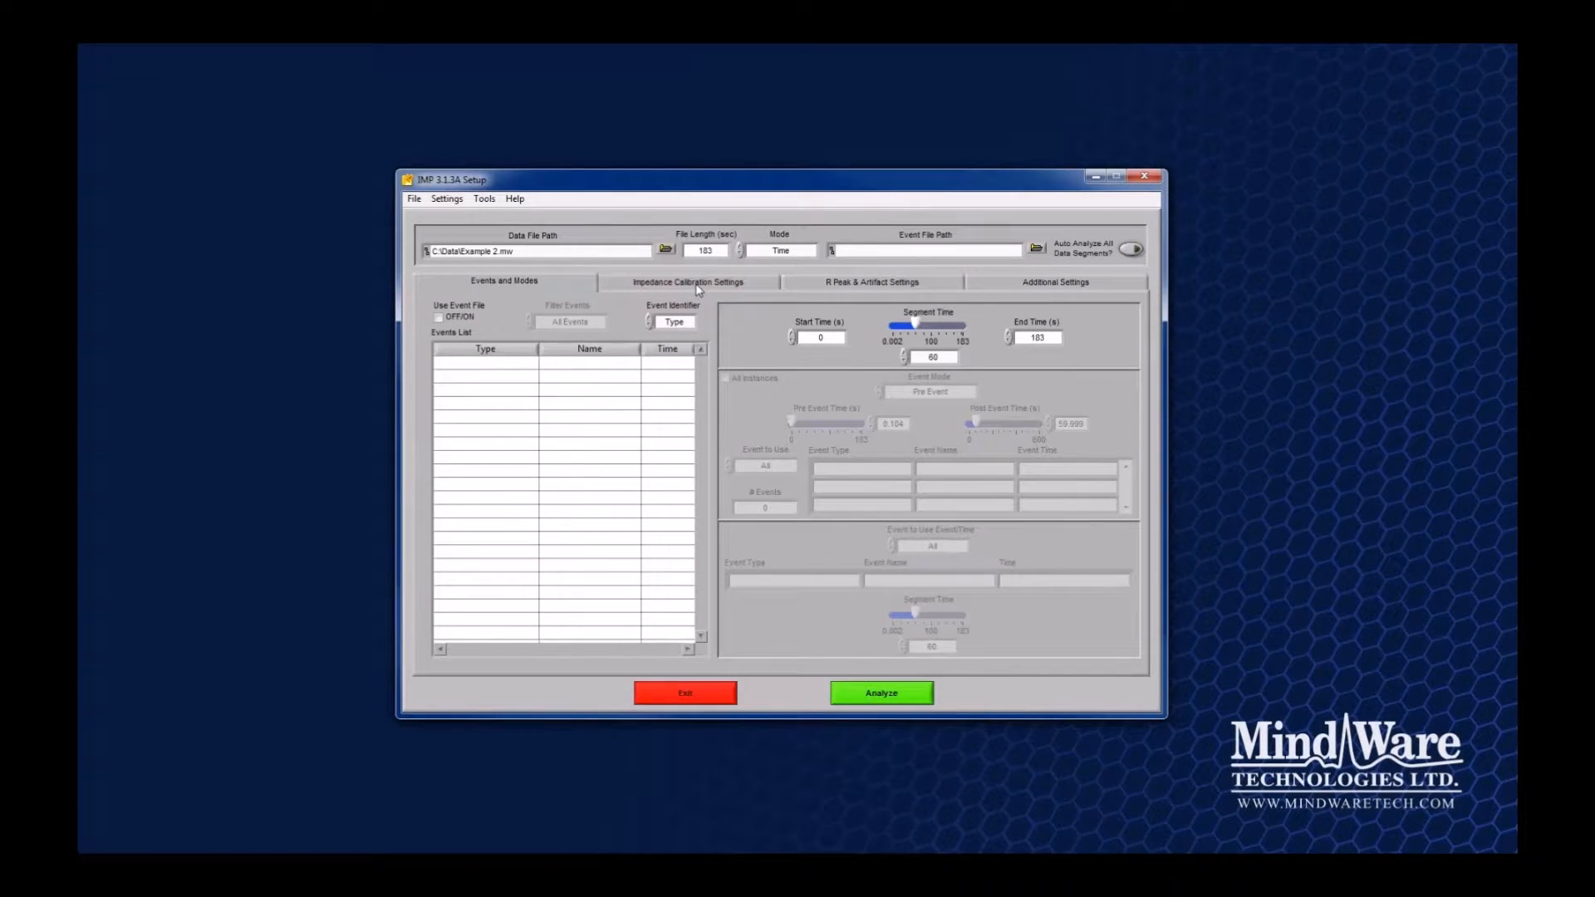
Start the Example 2 analysis with both the ECG and dZ/dt signals marked as not inverted.
left_click(895, 696)
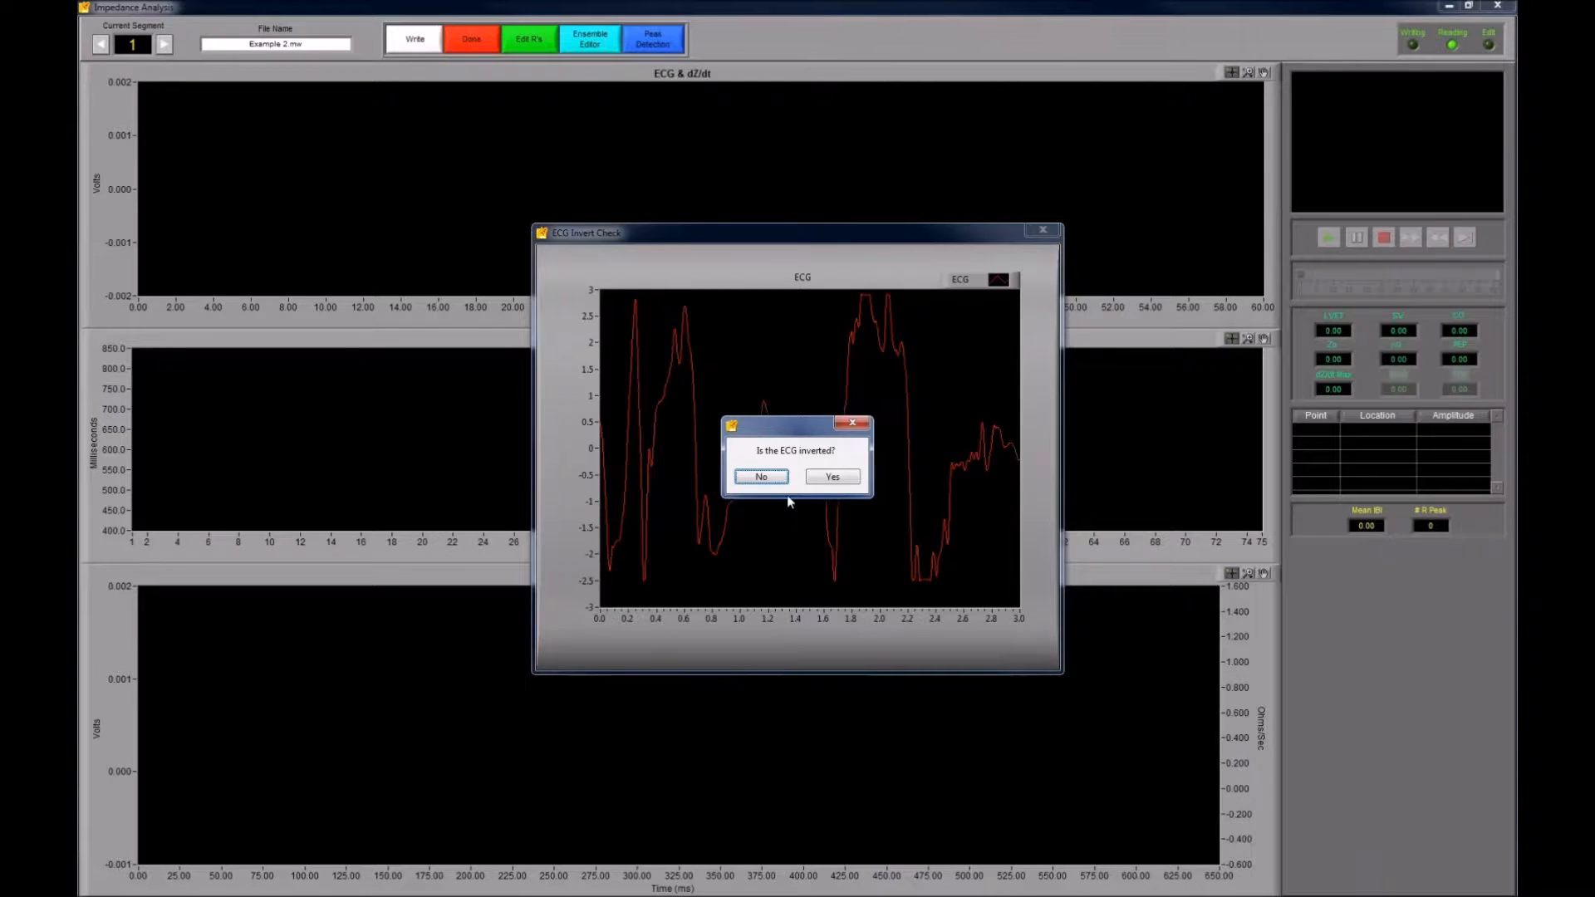
left_click_drag(775, 433, 769, 527)
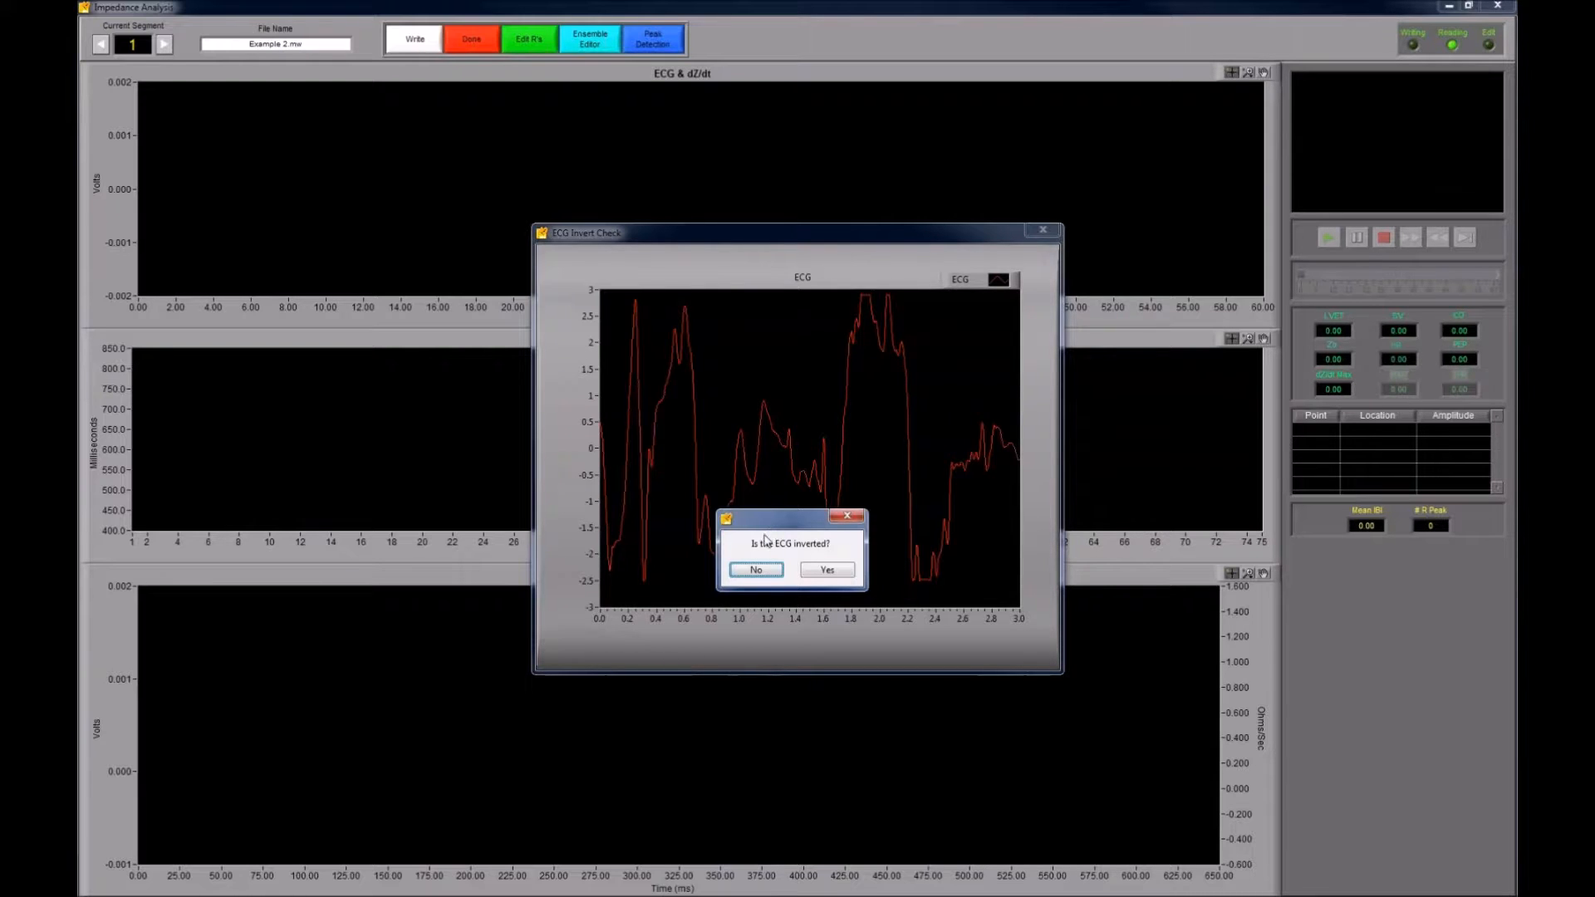
left_click(771, 576)
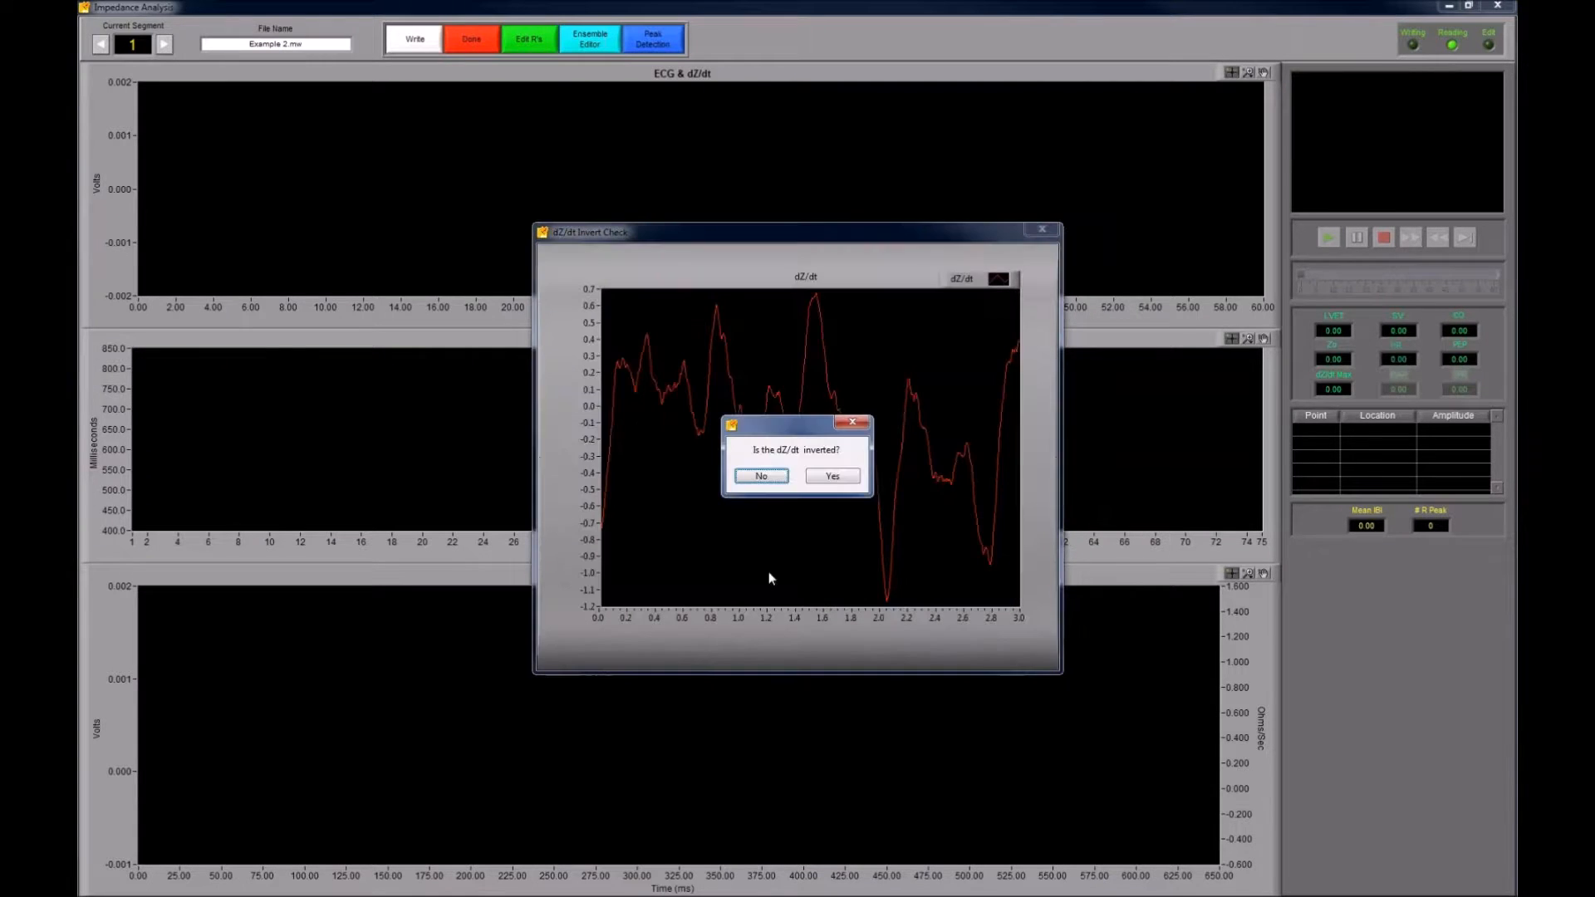
left_click(772, 481)
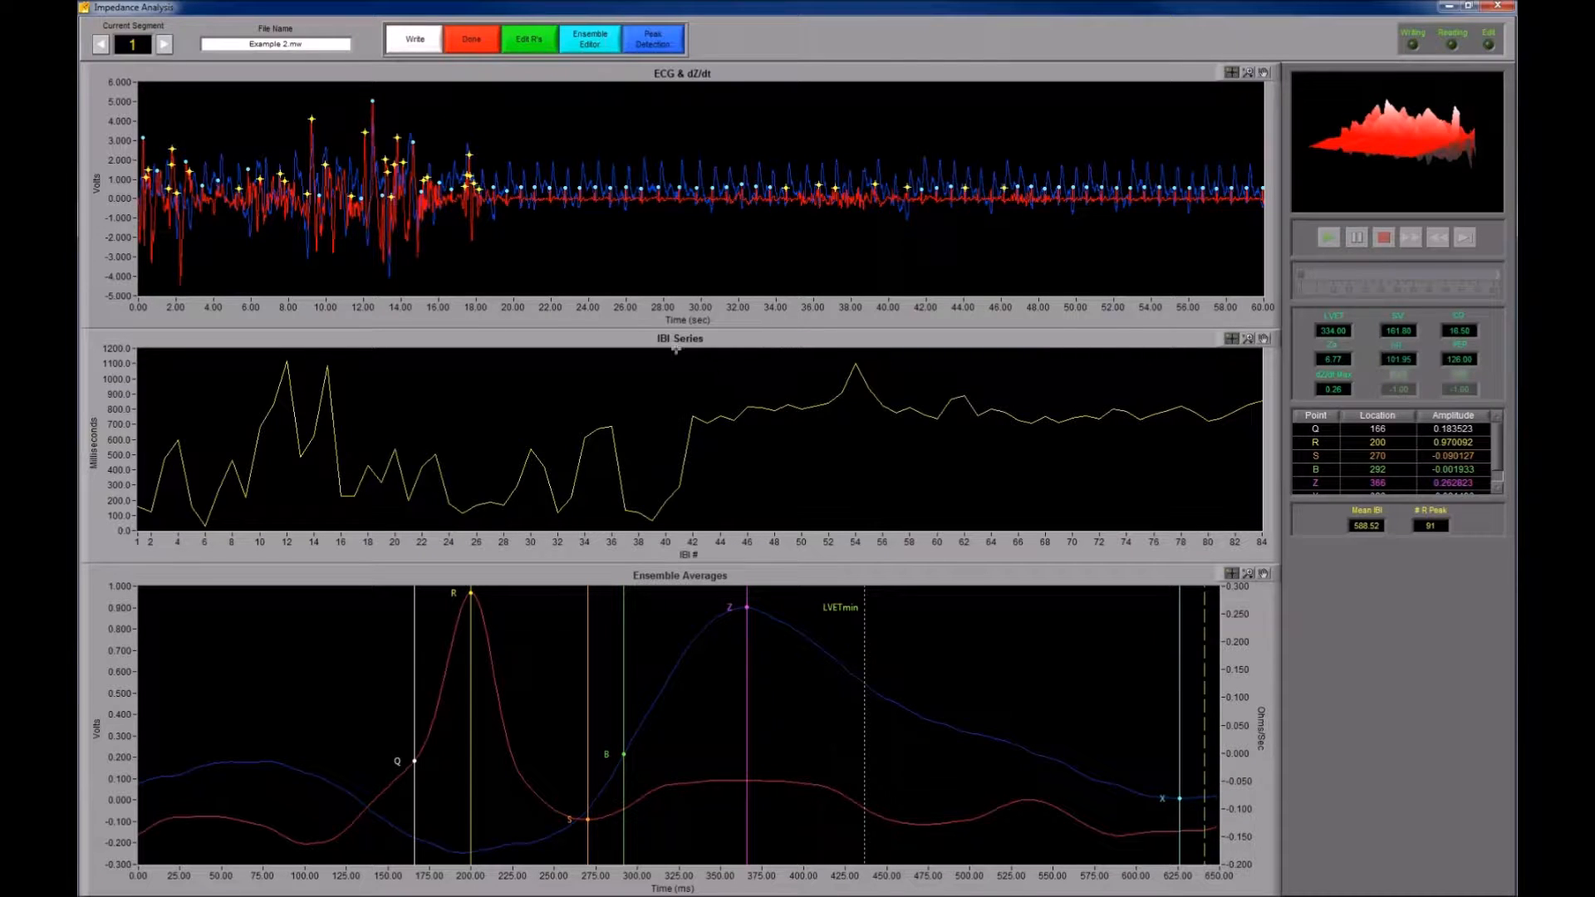
Examine the noisy first 21 seconds of segment 1 in the R peak editor and leave it without changes.
left_click(539, 45)
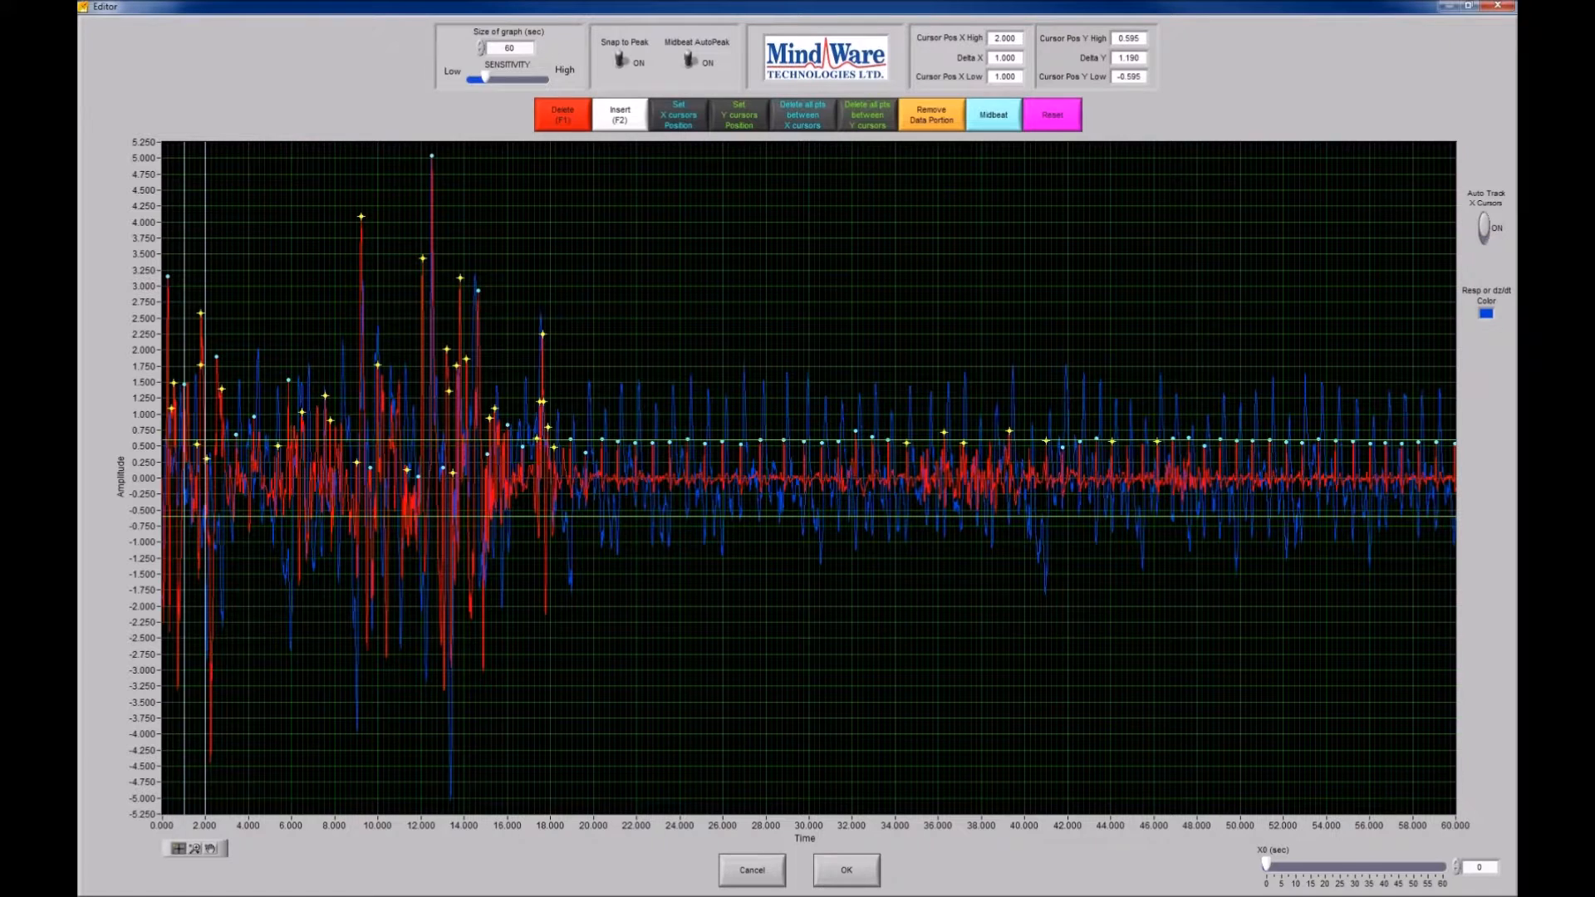
left_click(194, 847)
left_click_drag(622, 408, 162, 399)
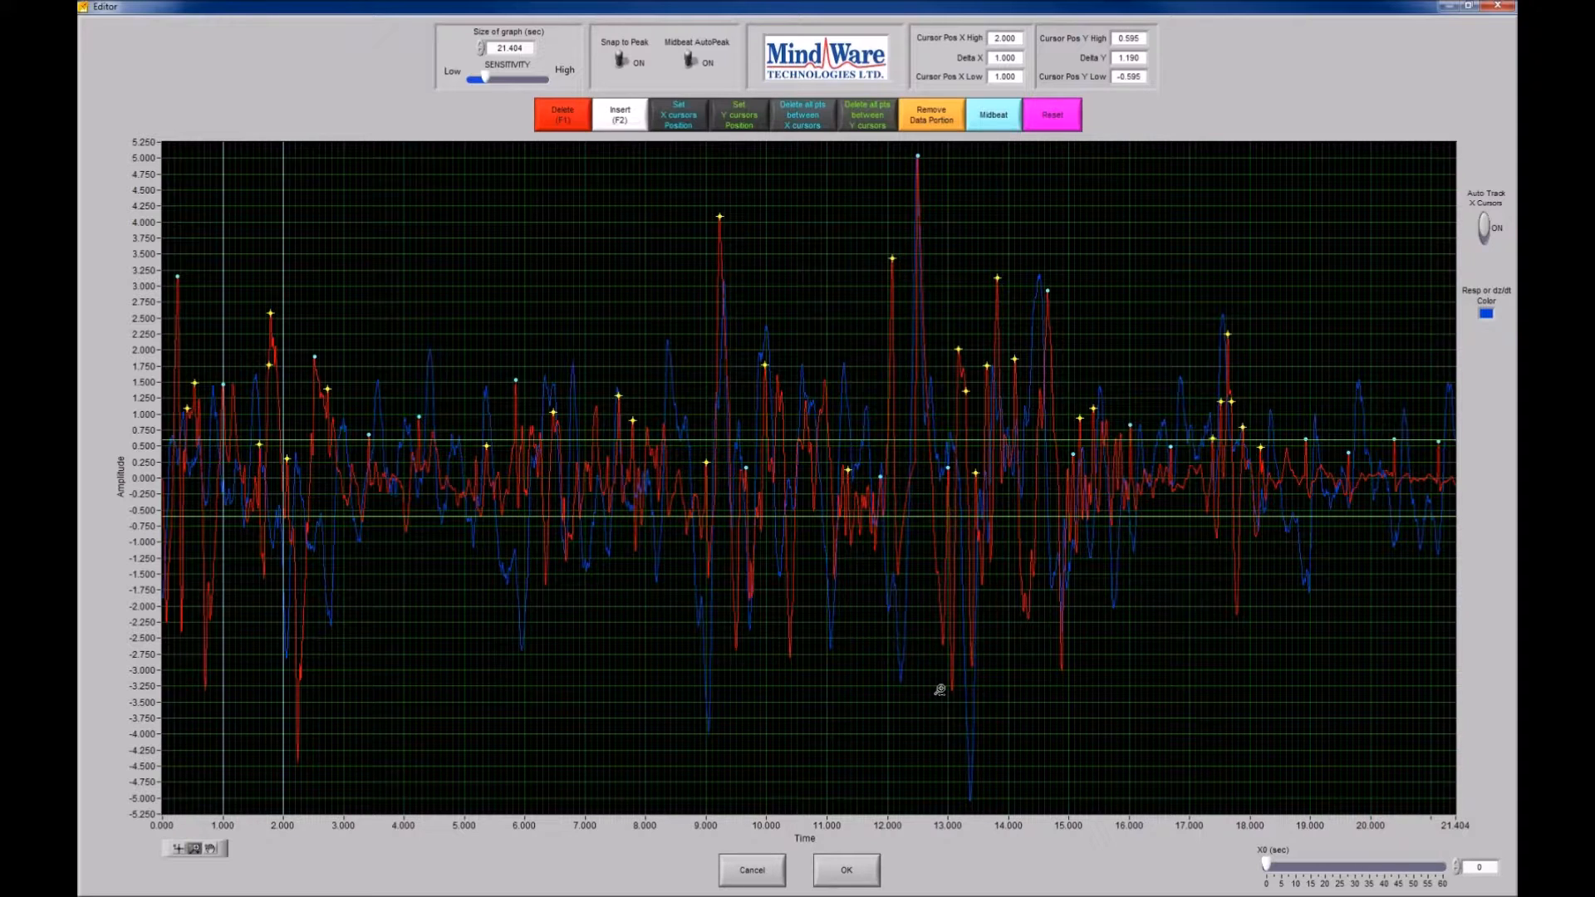
left_click(781, 873)
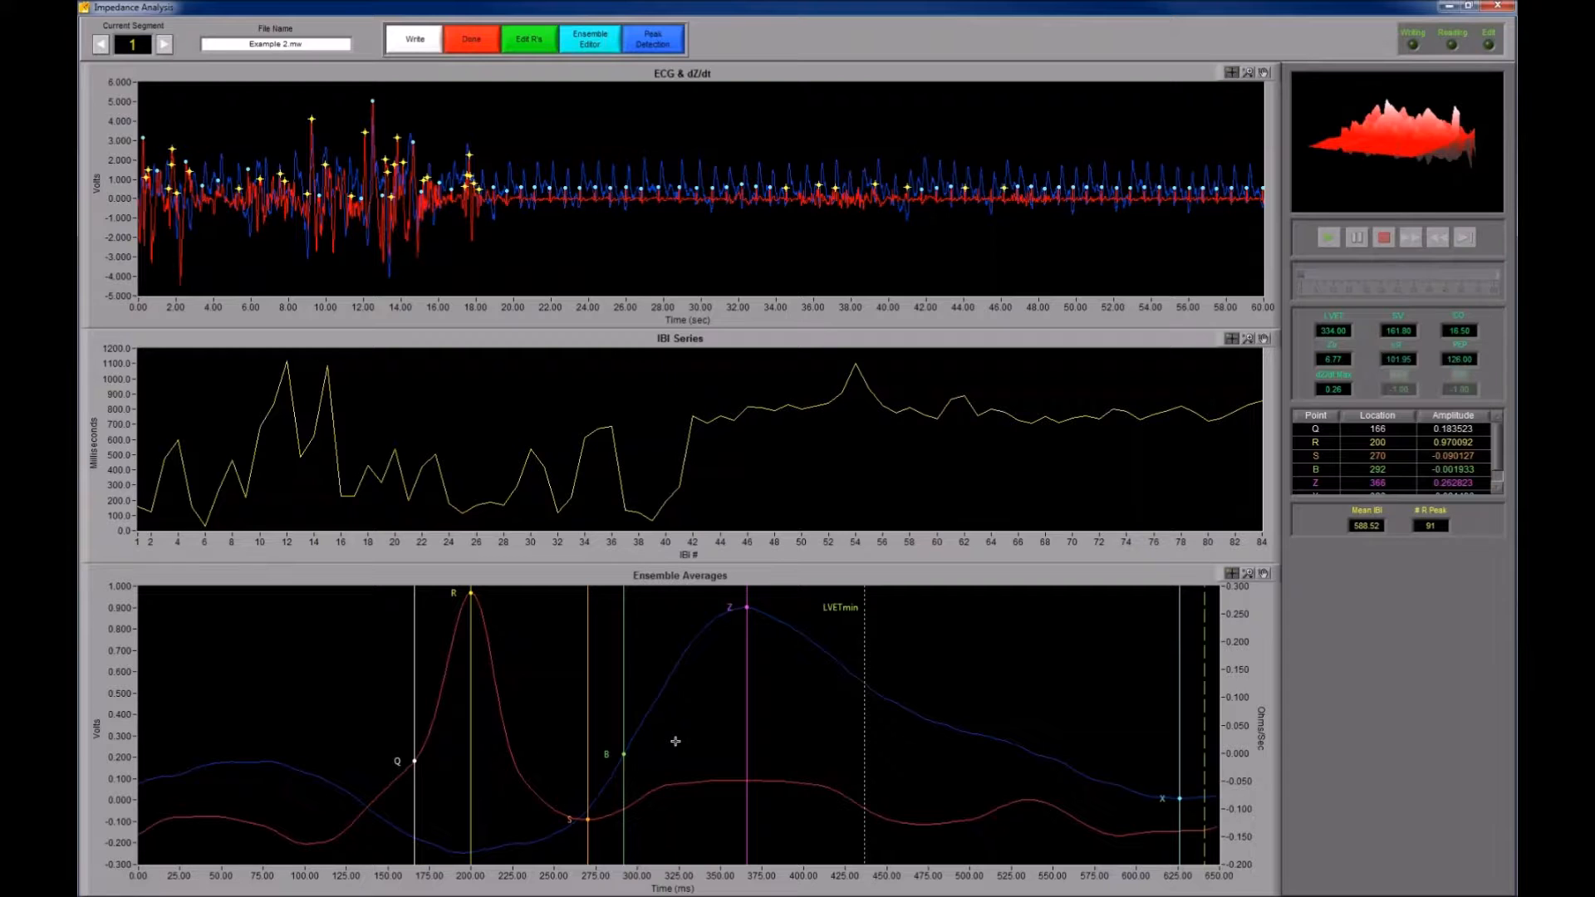
Delete all R peaks in segment 1 between 0 and about 18.6 seconds.
left_click(530, 40)
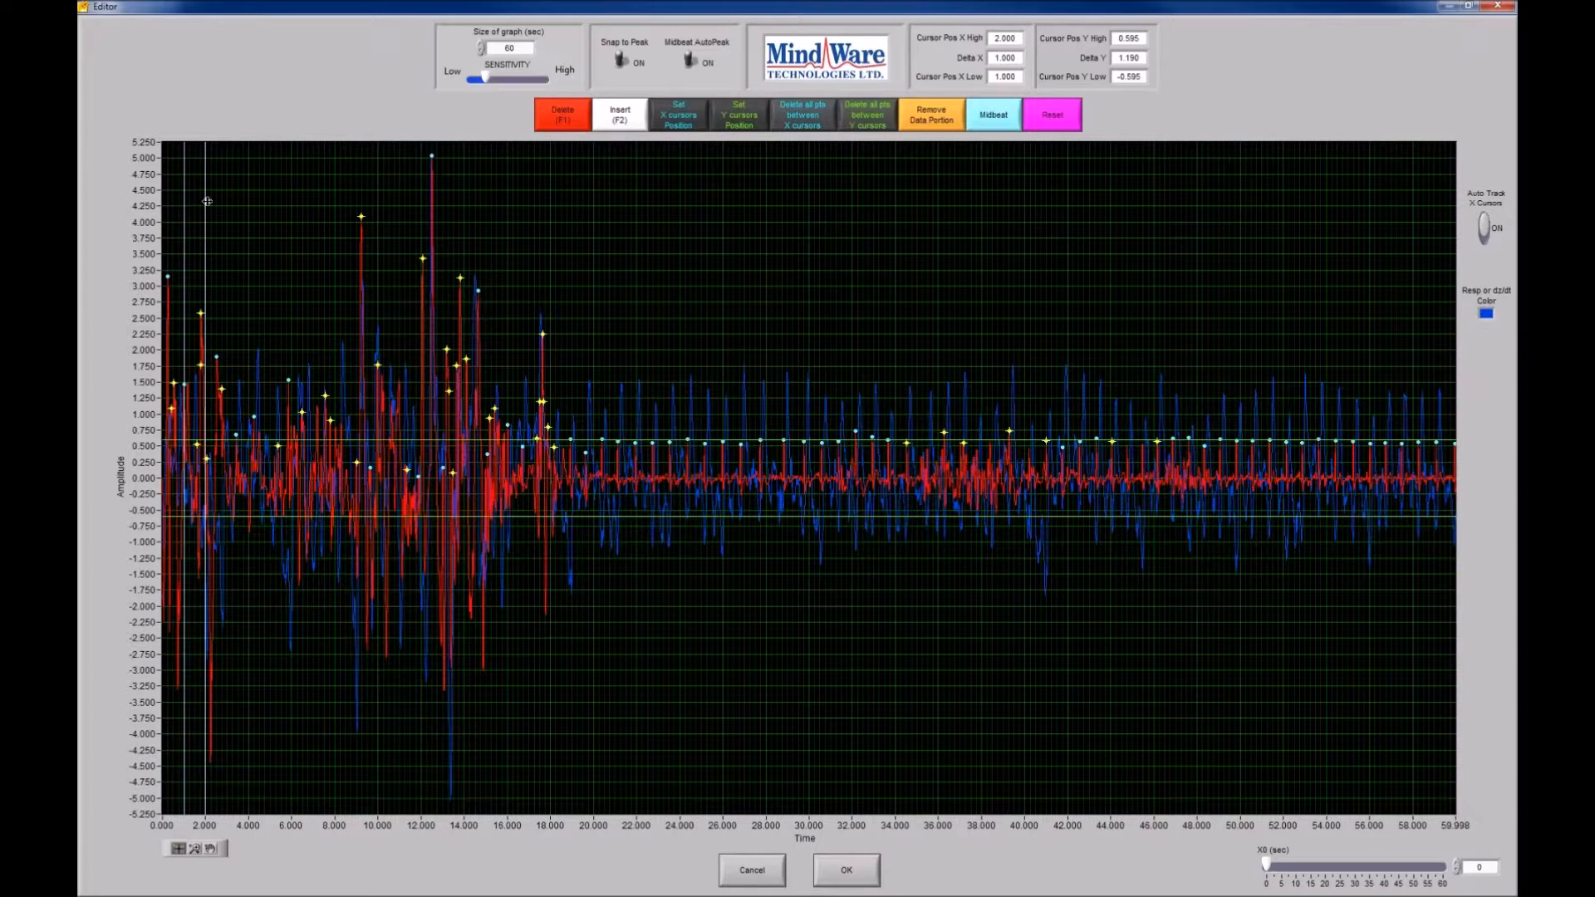
left_click_drag(206, 201, 570, 252)
left_click_drag(184, 212, 163, 217)
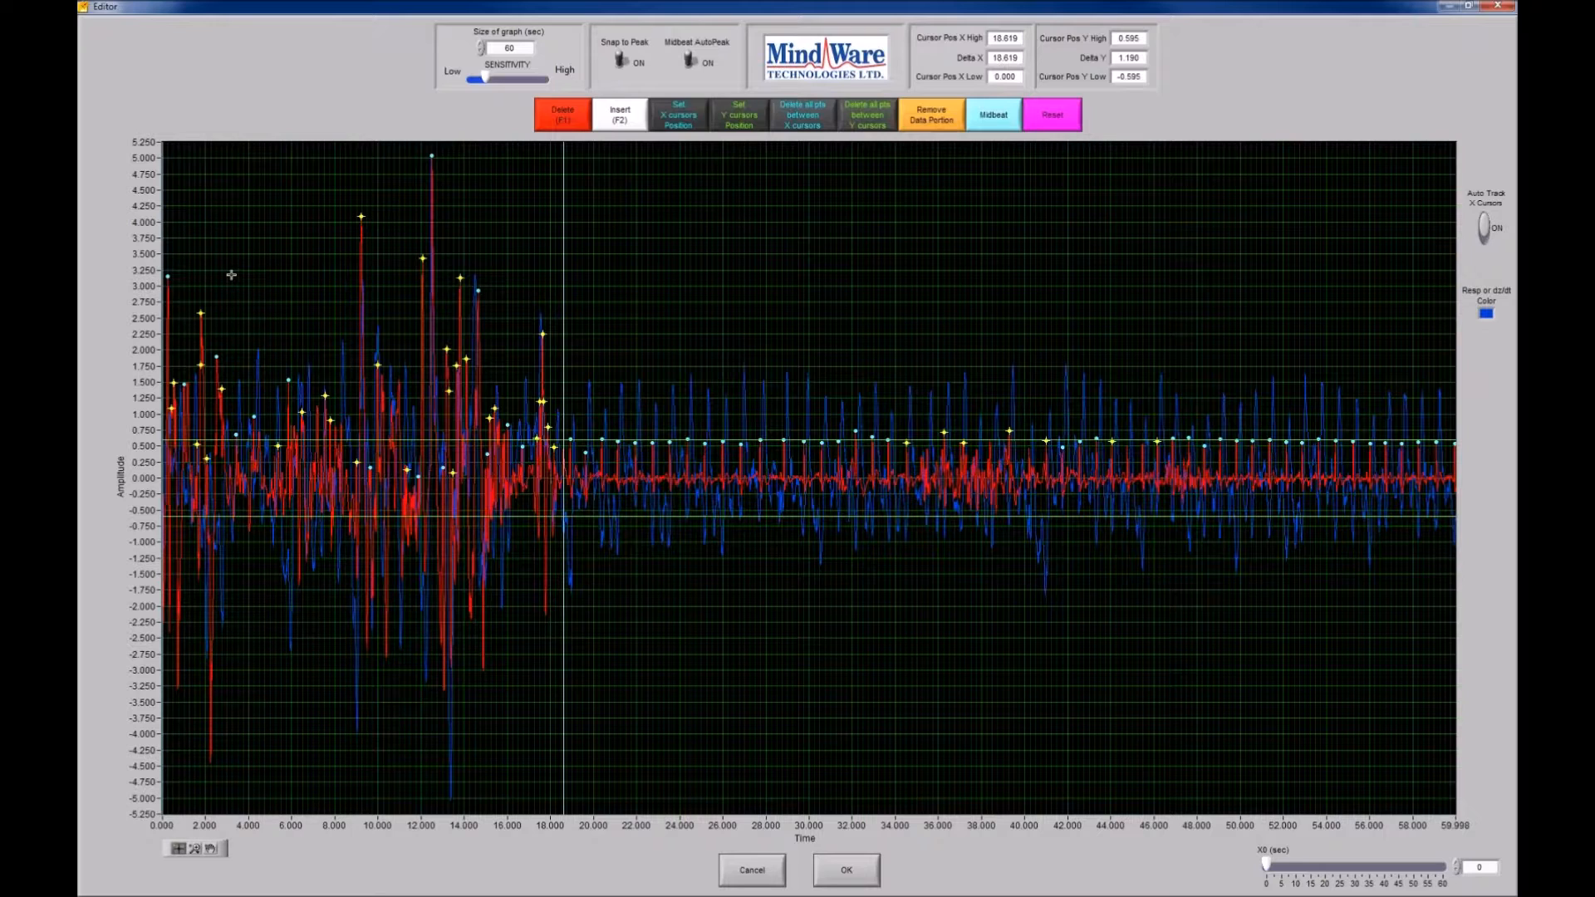
left_click(804, 120)
Replace the misplaced R peak at about 37.2 seconds with one at about 37 seconds, and insert the missed peaks between about 35.5 and 40.2 seconds.
left_click(194, 849)
left_click(231, 825)
left_click_drag(868, 545, 1103, 552)
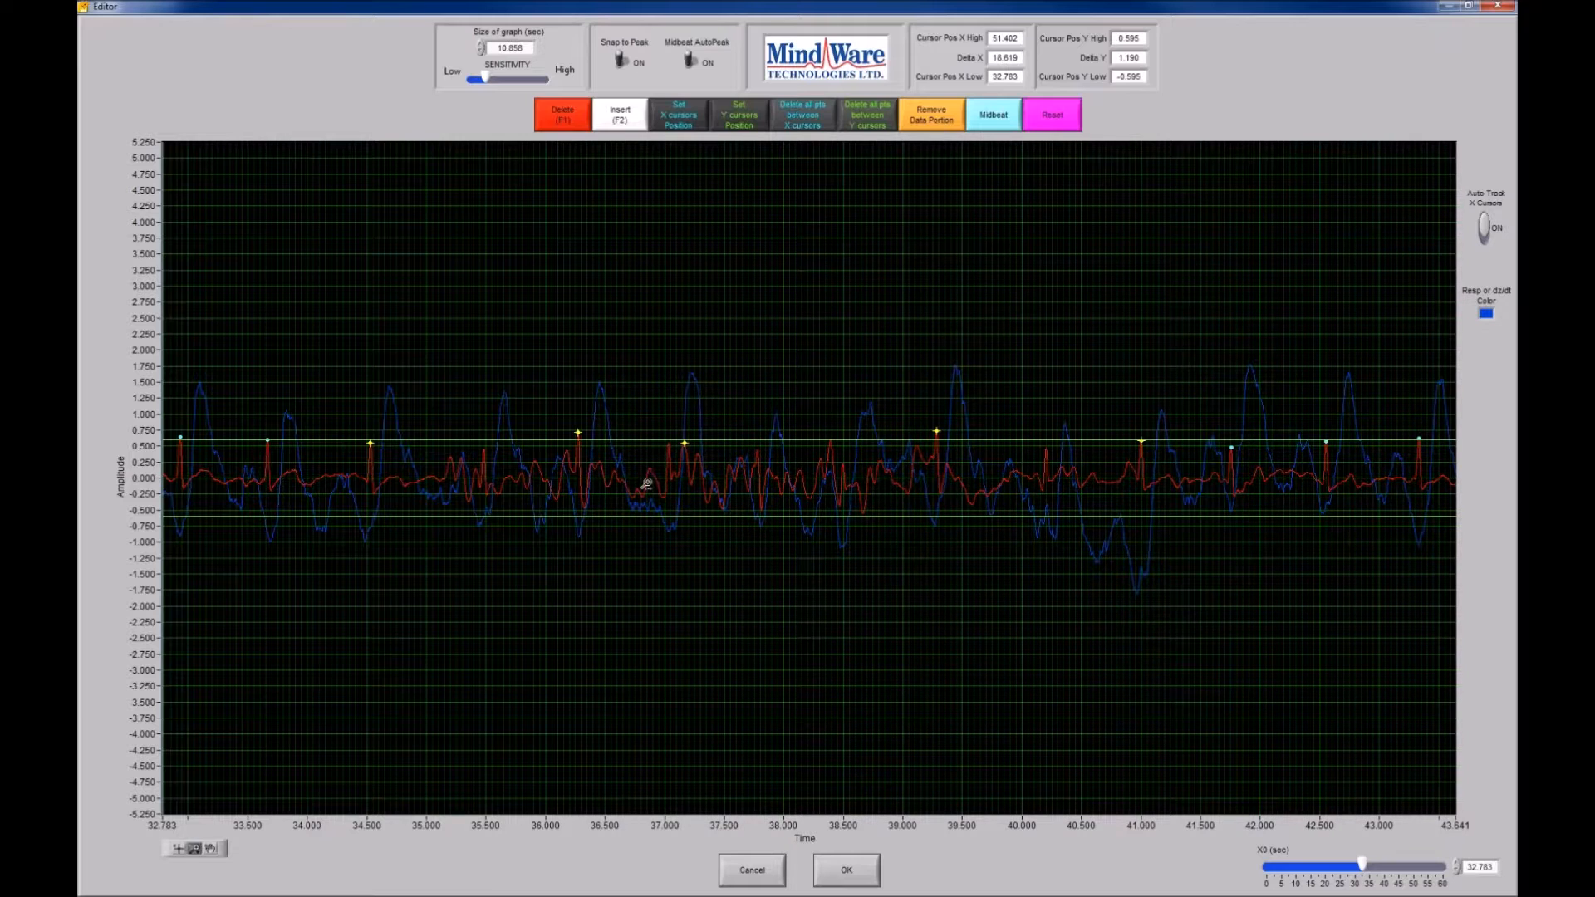
left_click(572, 118)
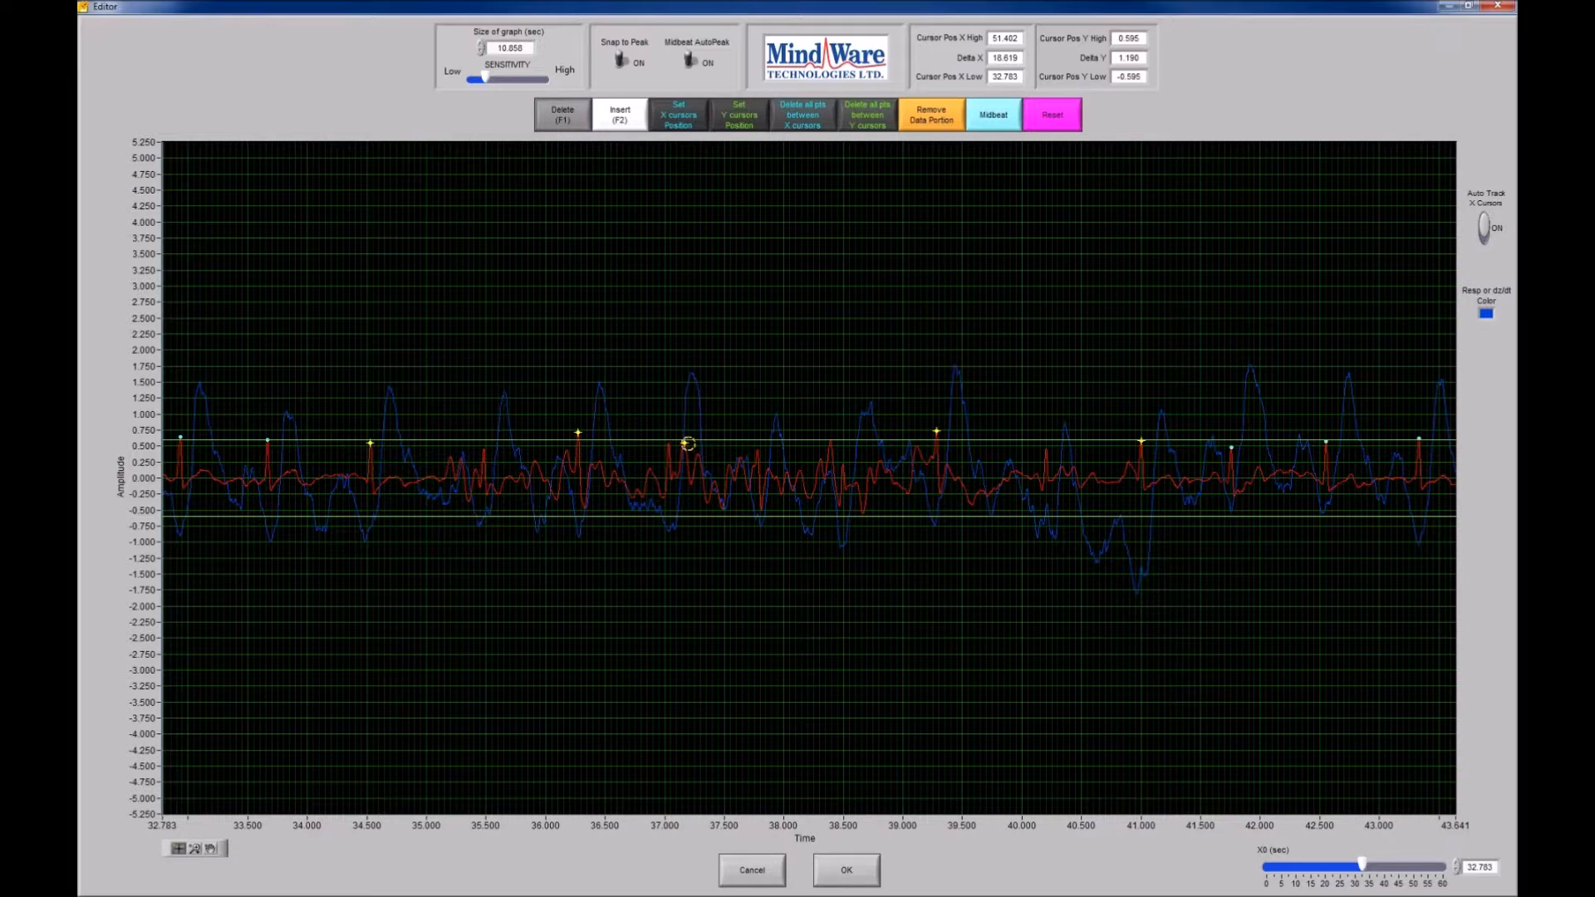
left_click(684, 442)
left_click(636, 124)
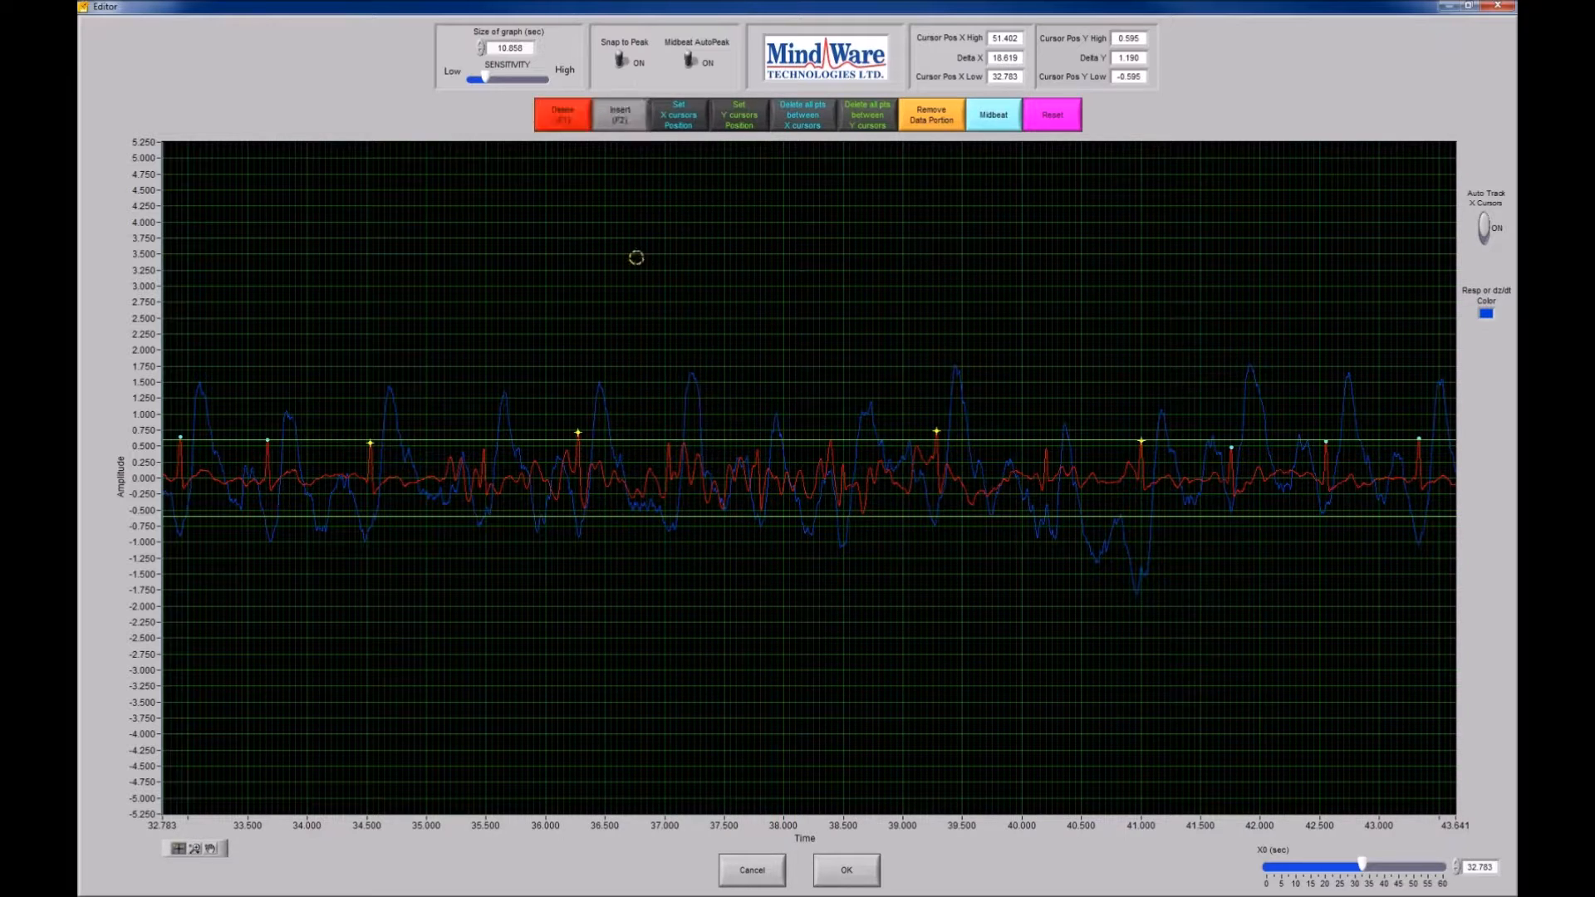
left_click(669, 443)
left_click(484, 448)
Insert the missed R peaks at about 44.8 and 45.5 seconds in segment 1 and apply the edits.
left_click_drag(1363, 867, 1372, 867)
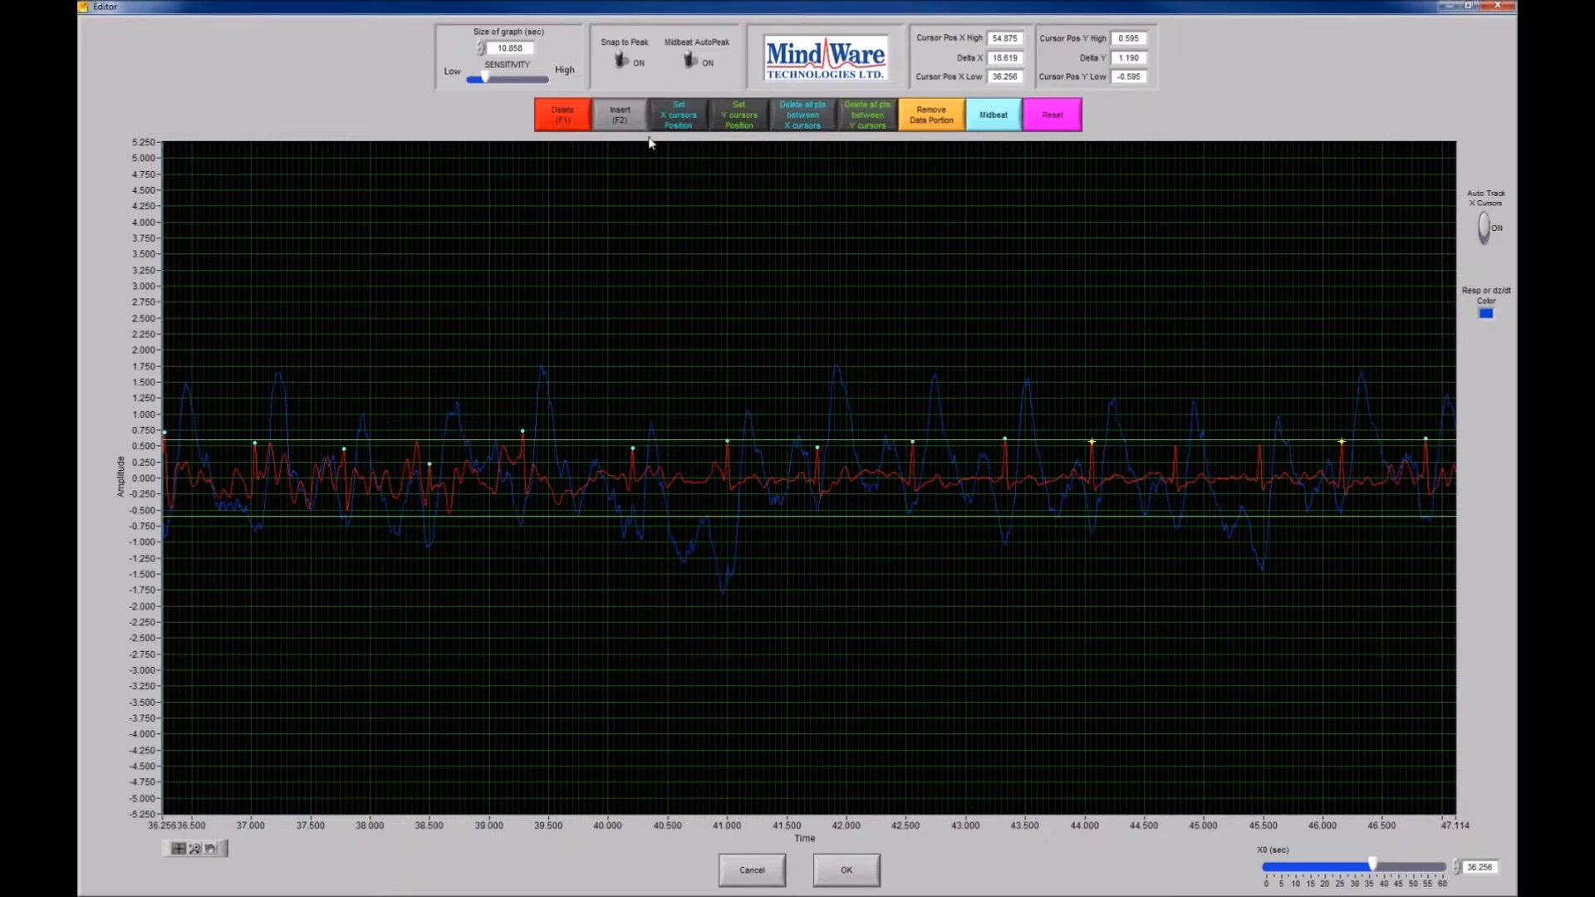
scroll(1184, 446, "up", 2)
left_click(1175, 444)
left_click(1259, 445)
left_click_drag(1372, 864, 1406, 866)
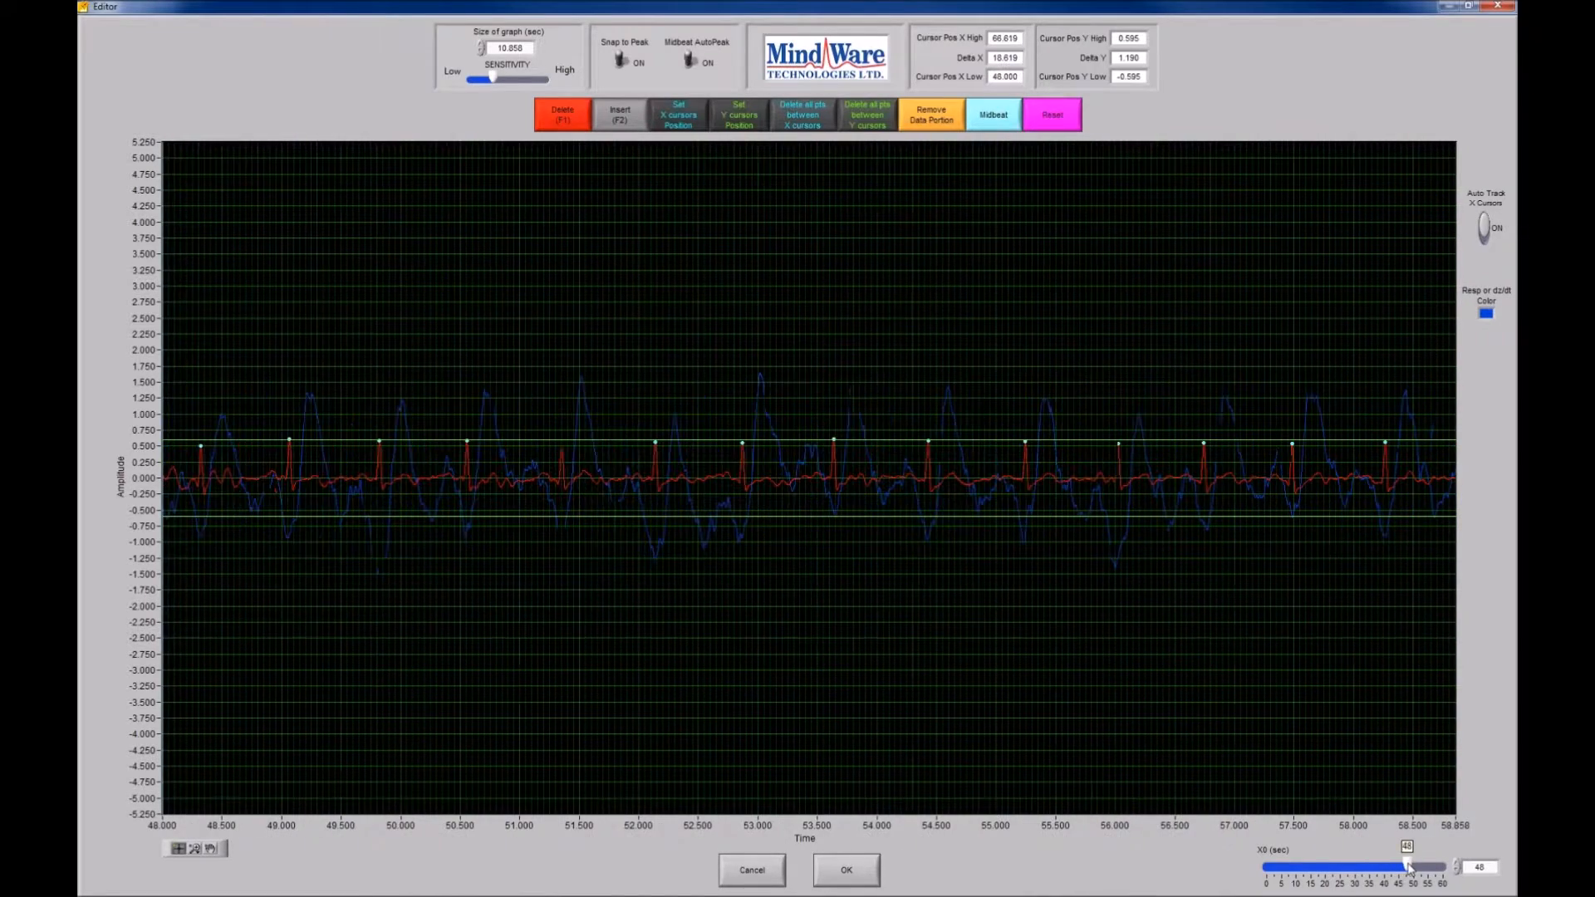
left_click(872, 869)
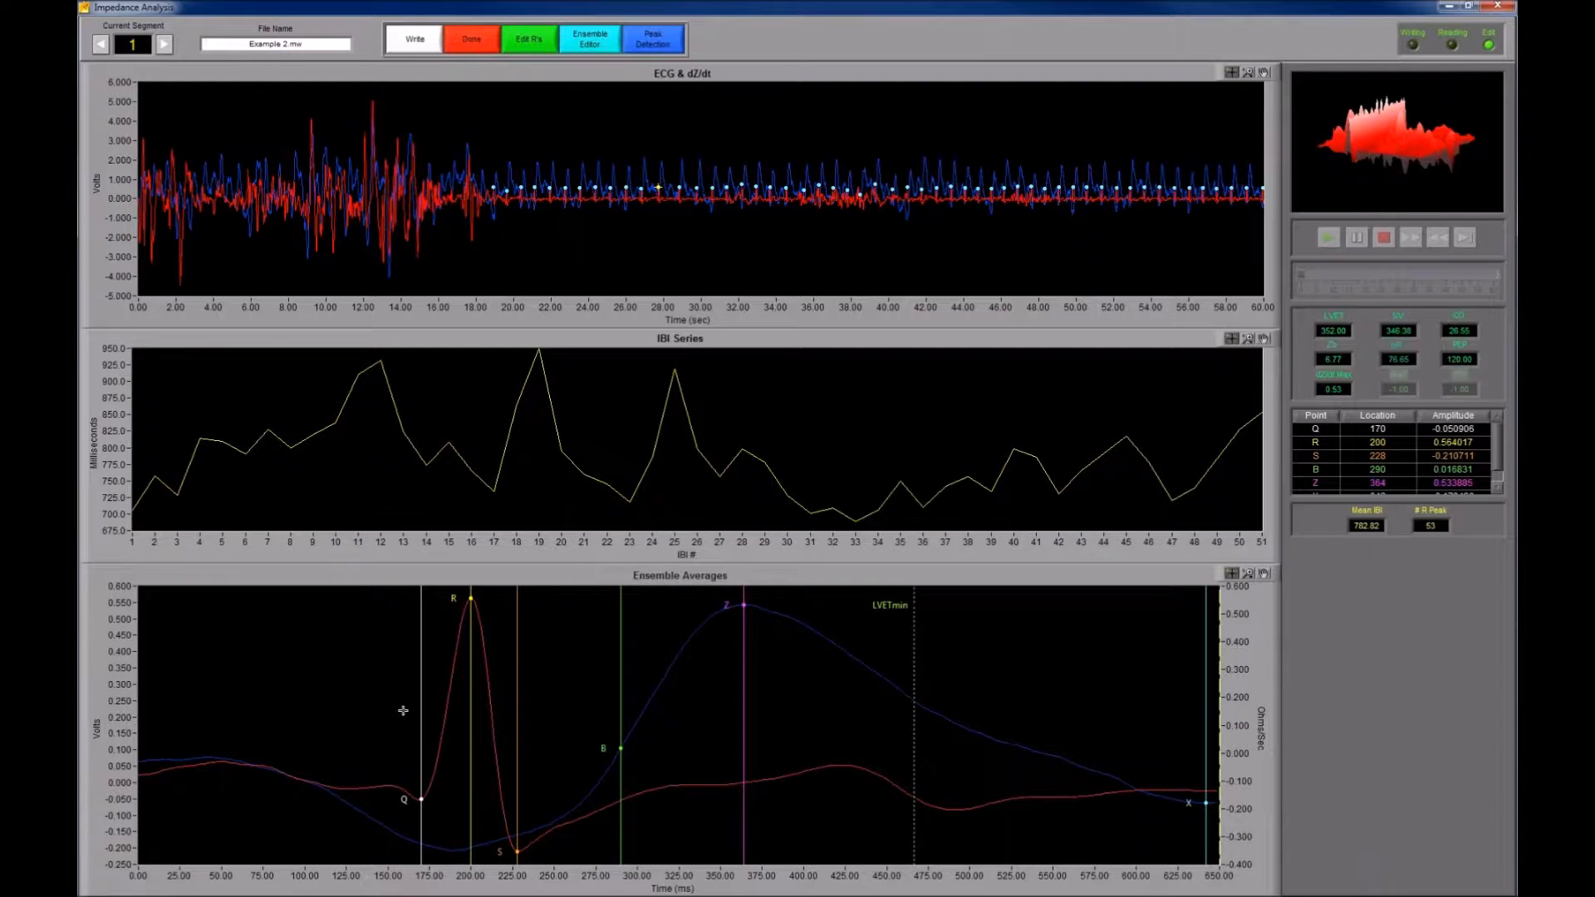
Review the R peaks and ensemble averages of segment 2, and advance to segment 3.
left_click(164, 44)
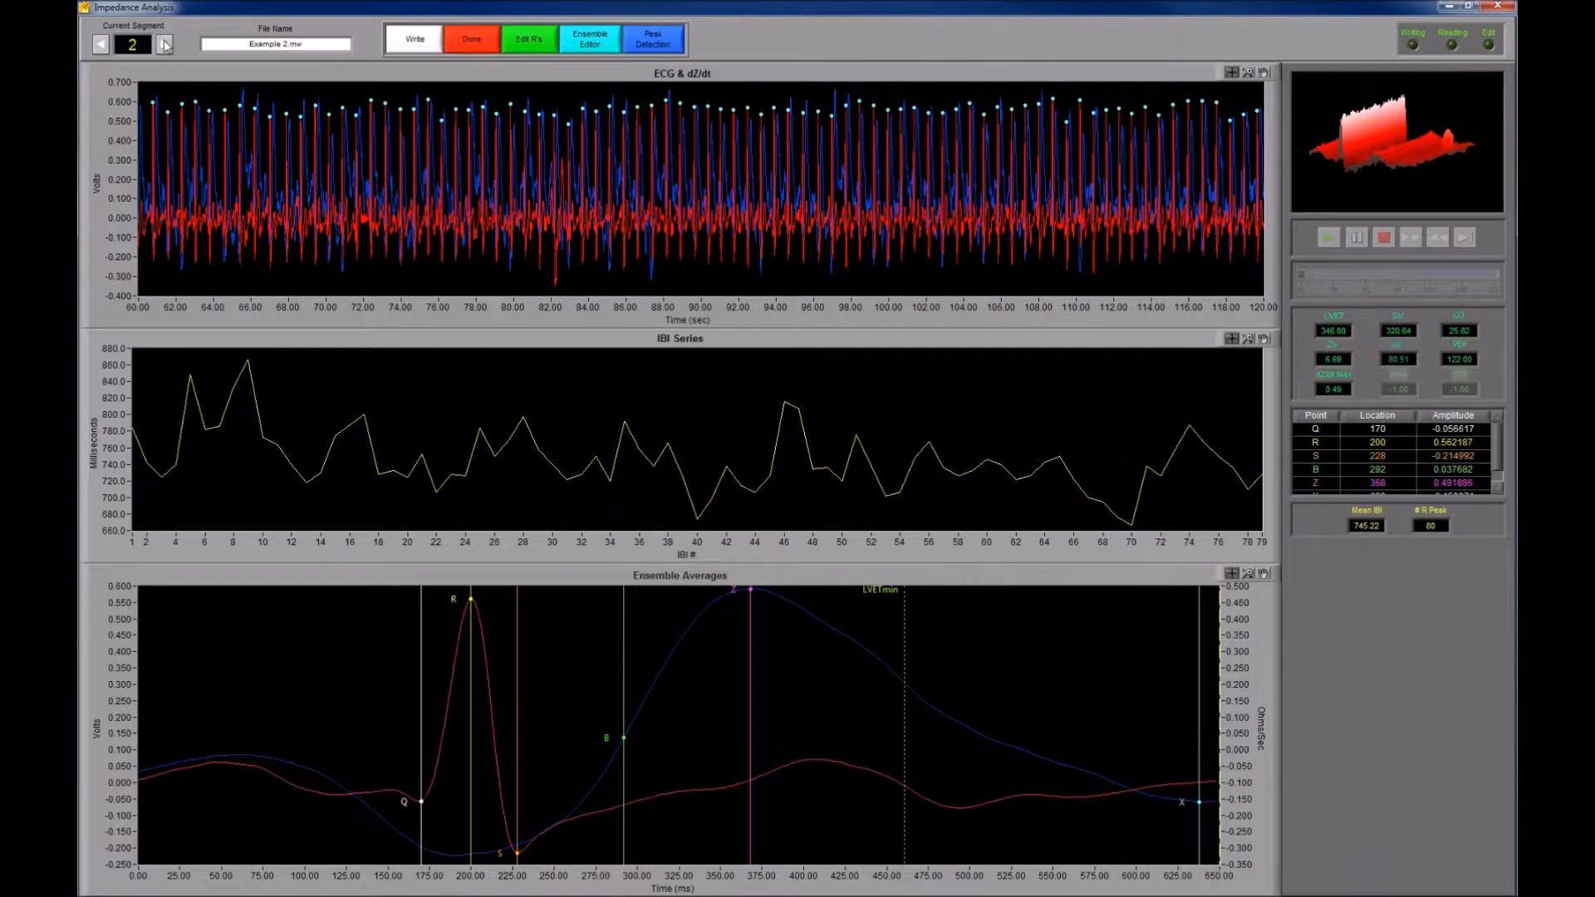
left_click(164, 45)
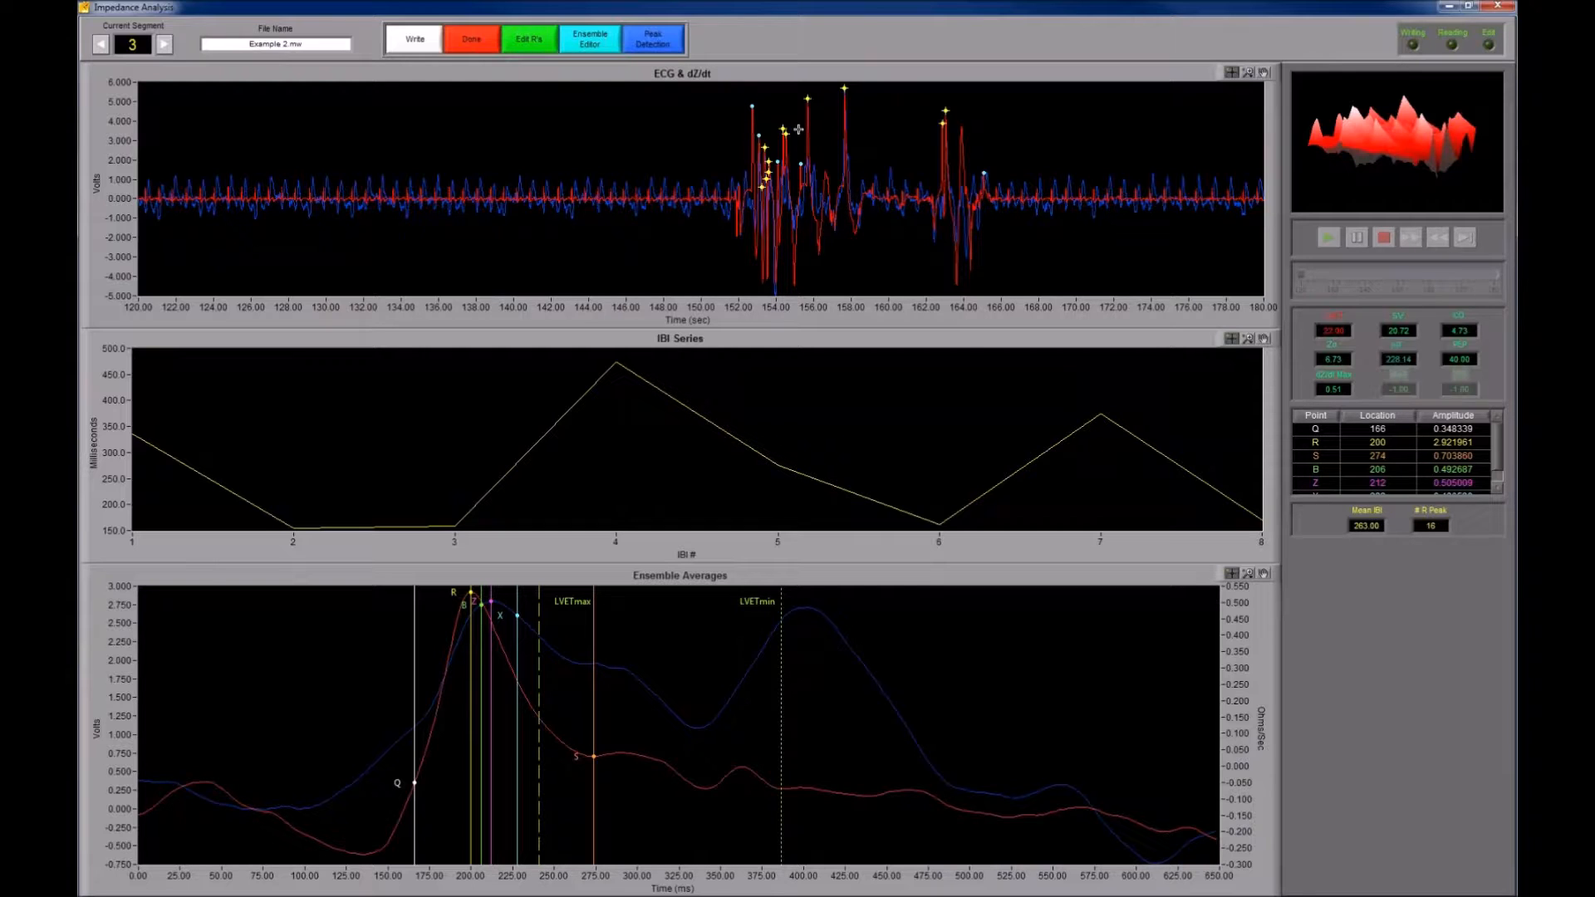
Turn on the manual override for R peak detection in segment 3 with a threshold of 0.500 volts.
left_click(653, 39)
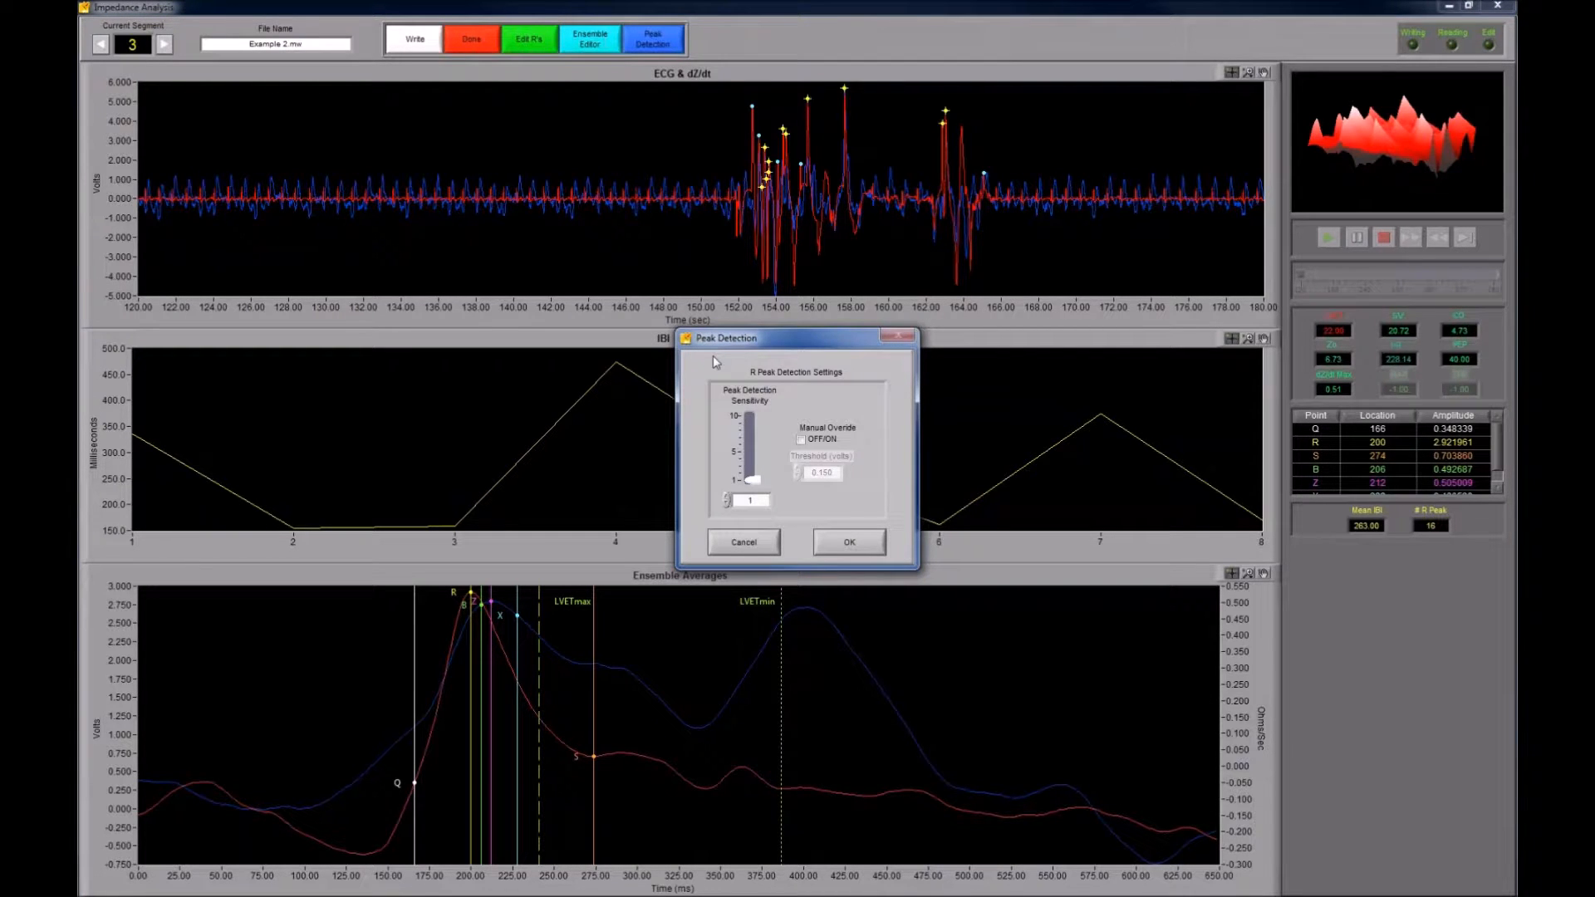
left_click(800, 440)
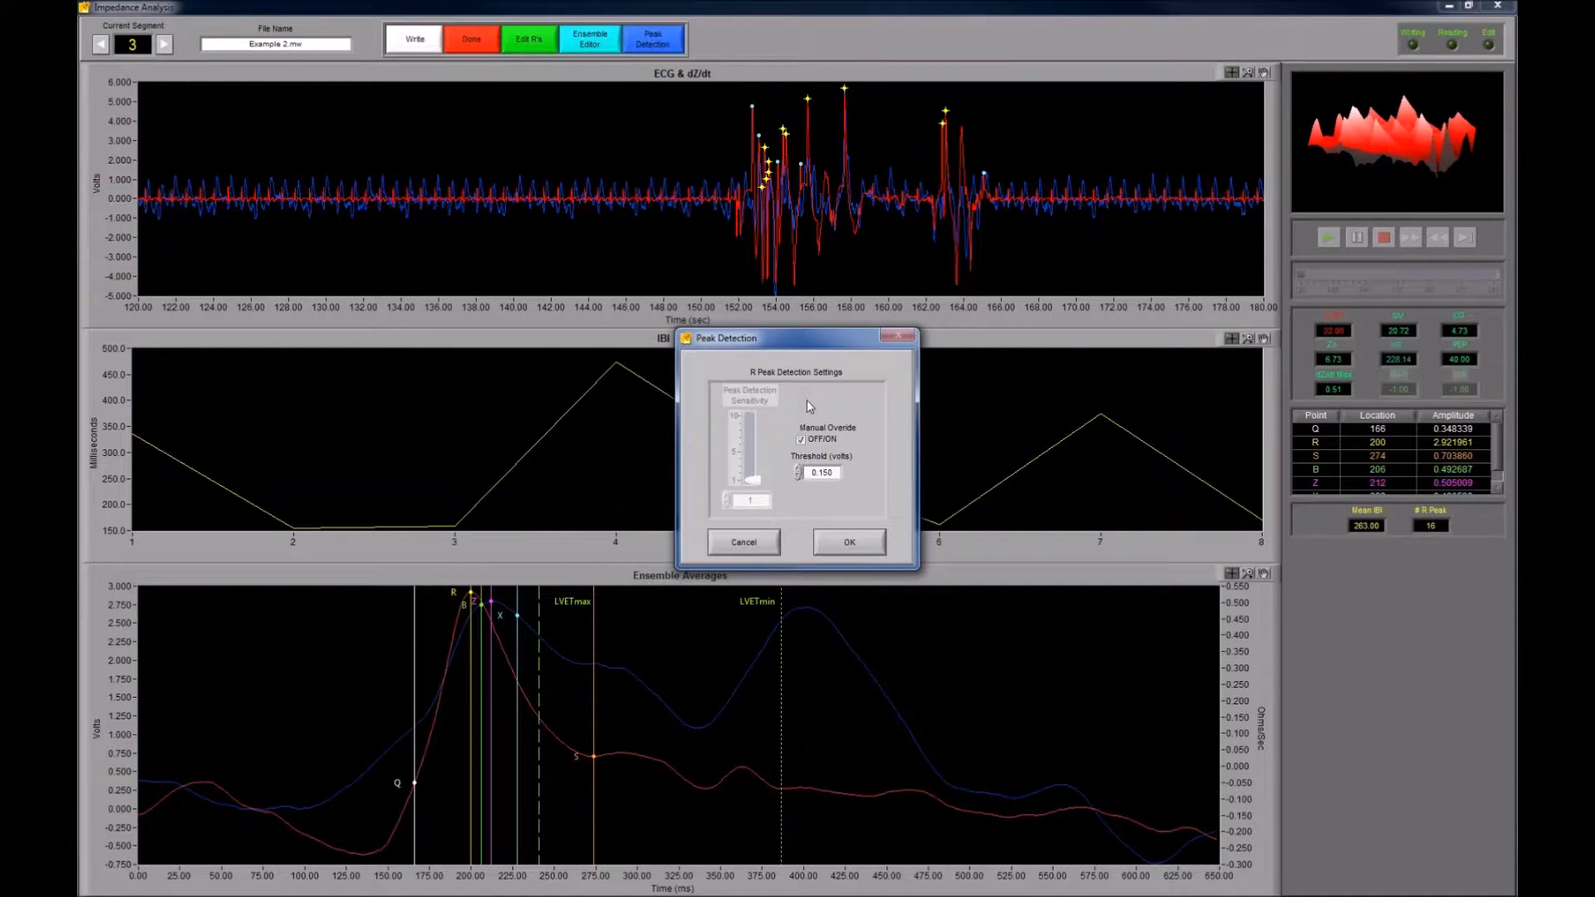
left_click_drag(836, 471, 804, 467)
type("0.500")
left_click(844, 396)
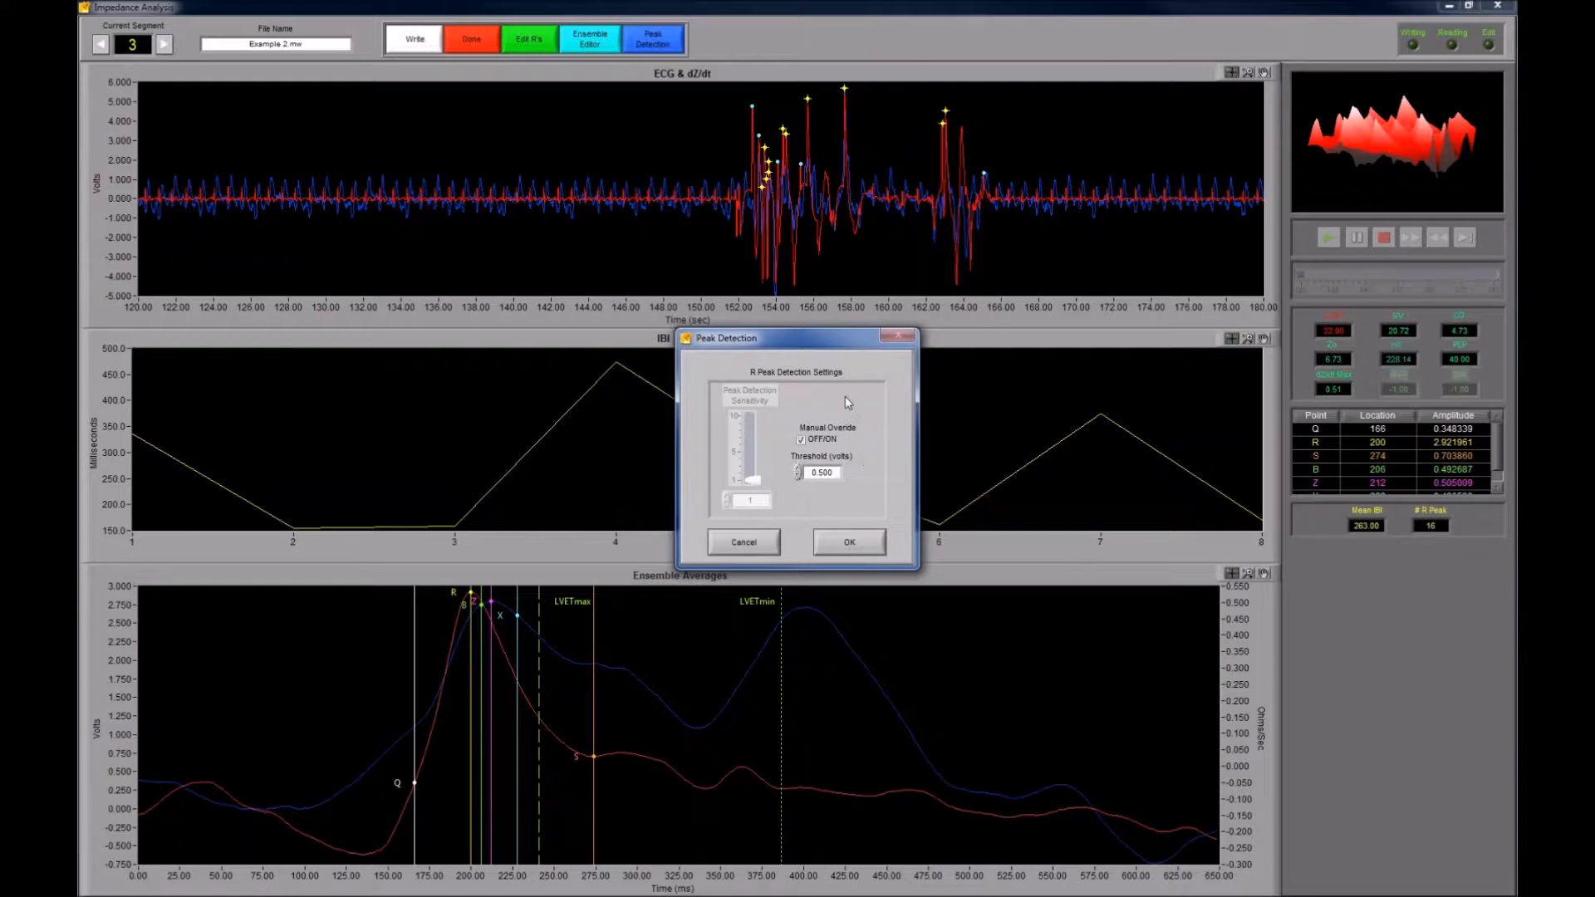
left_click(851, 542)
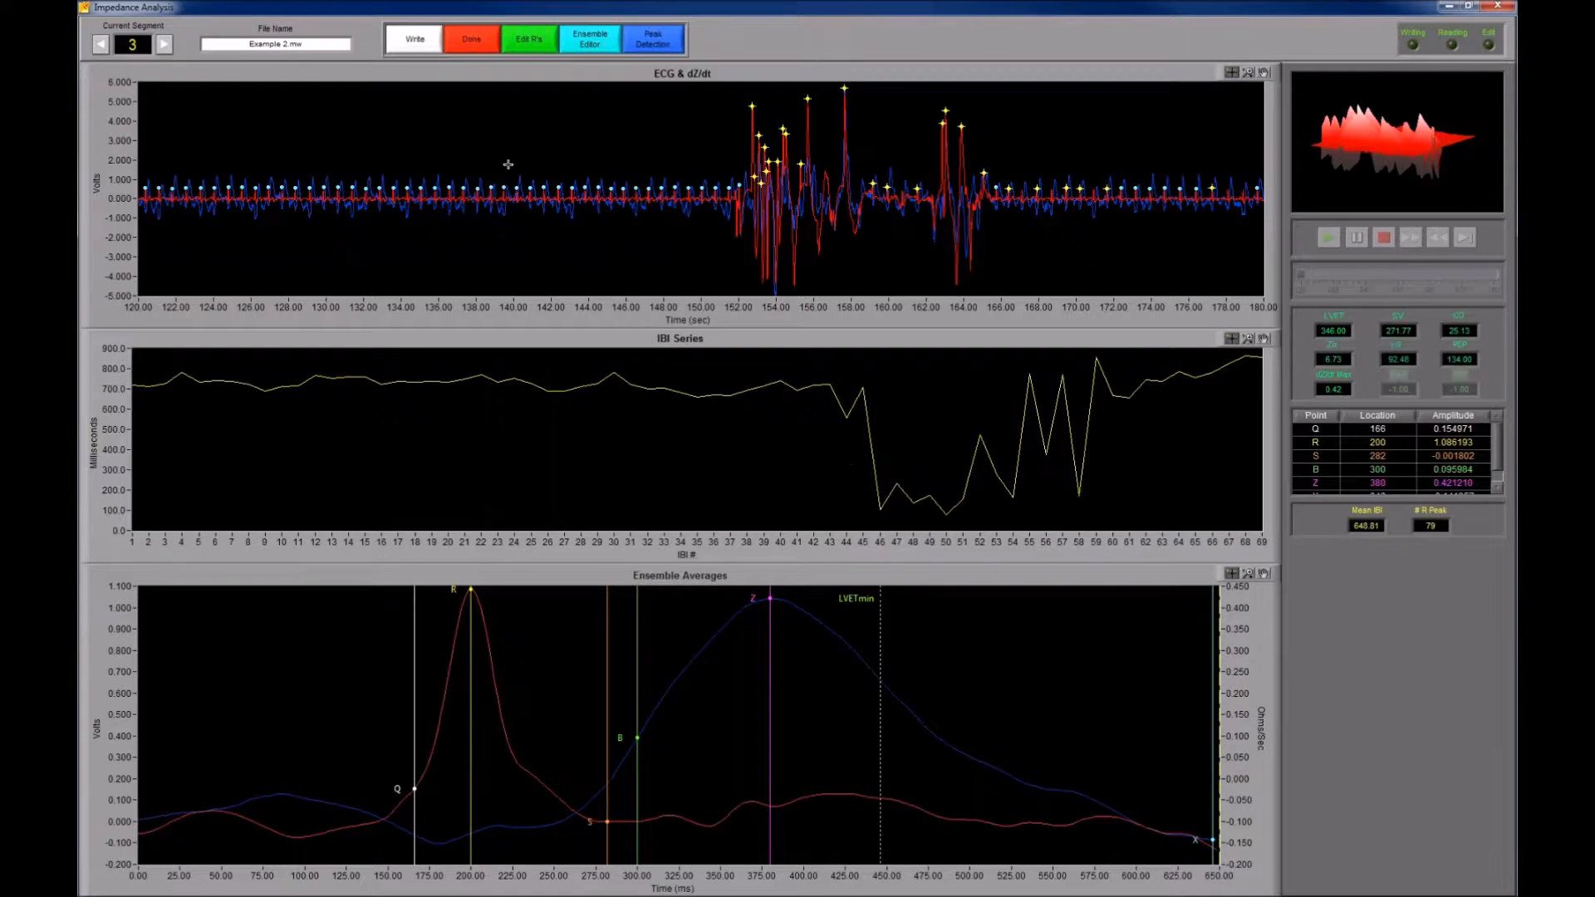
Delete all R peaks in segment 3 across the noisy stretch between about 151.7 and 158.4 seconds.
left_click(529, 39)
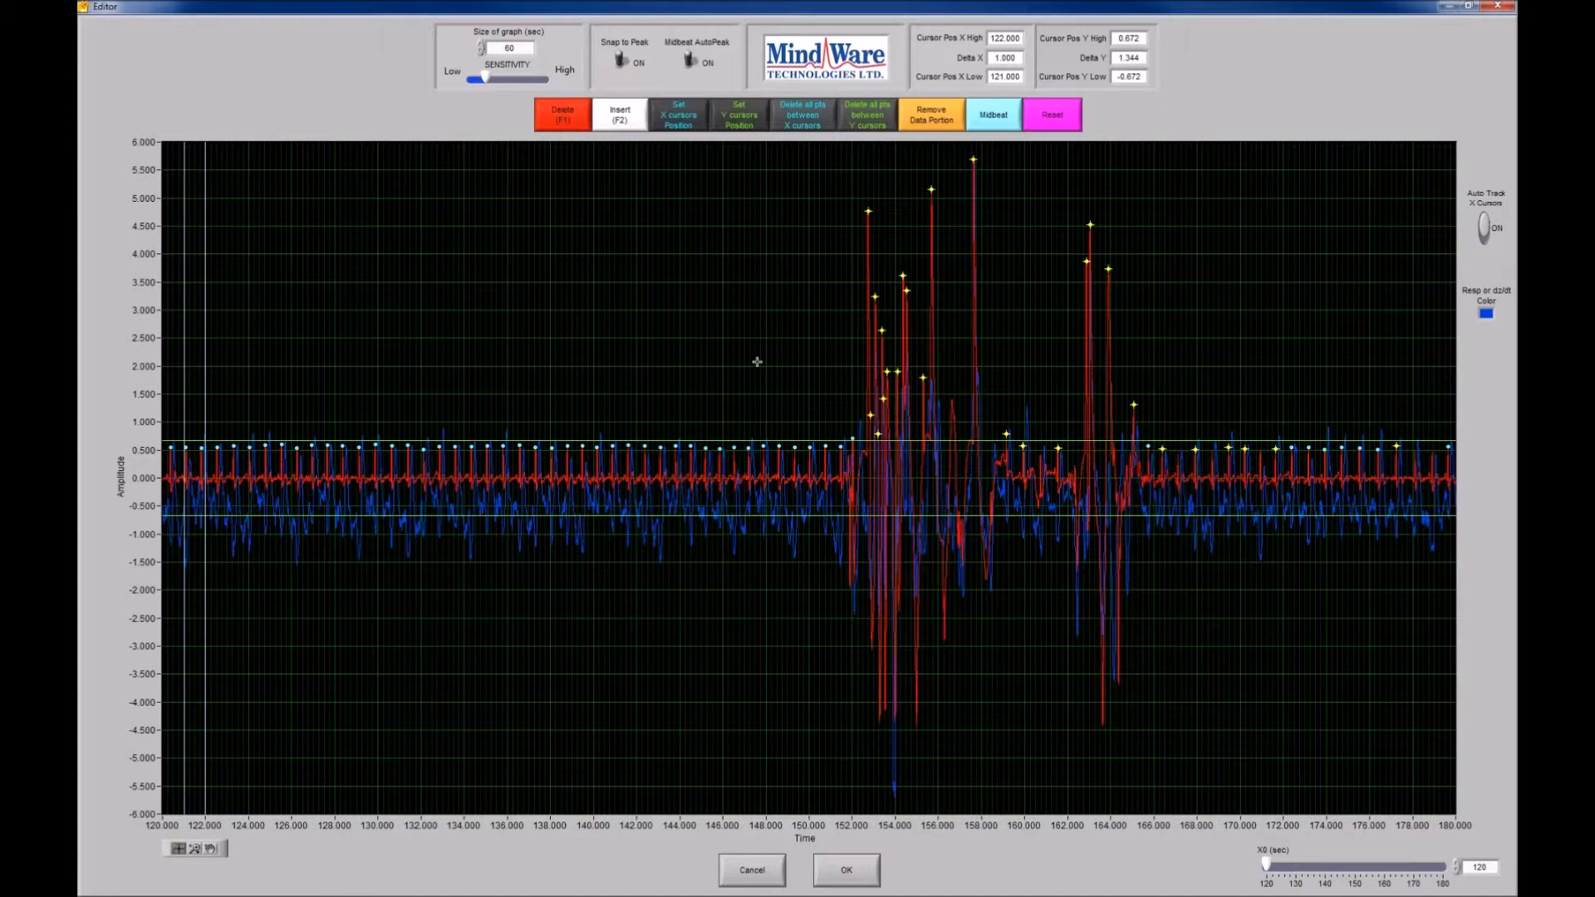
left_click_drag(207, 235, 990, 270)
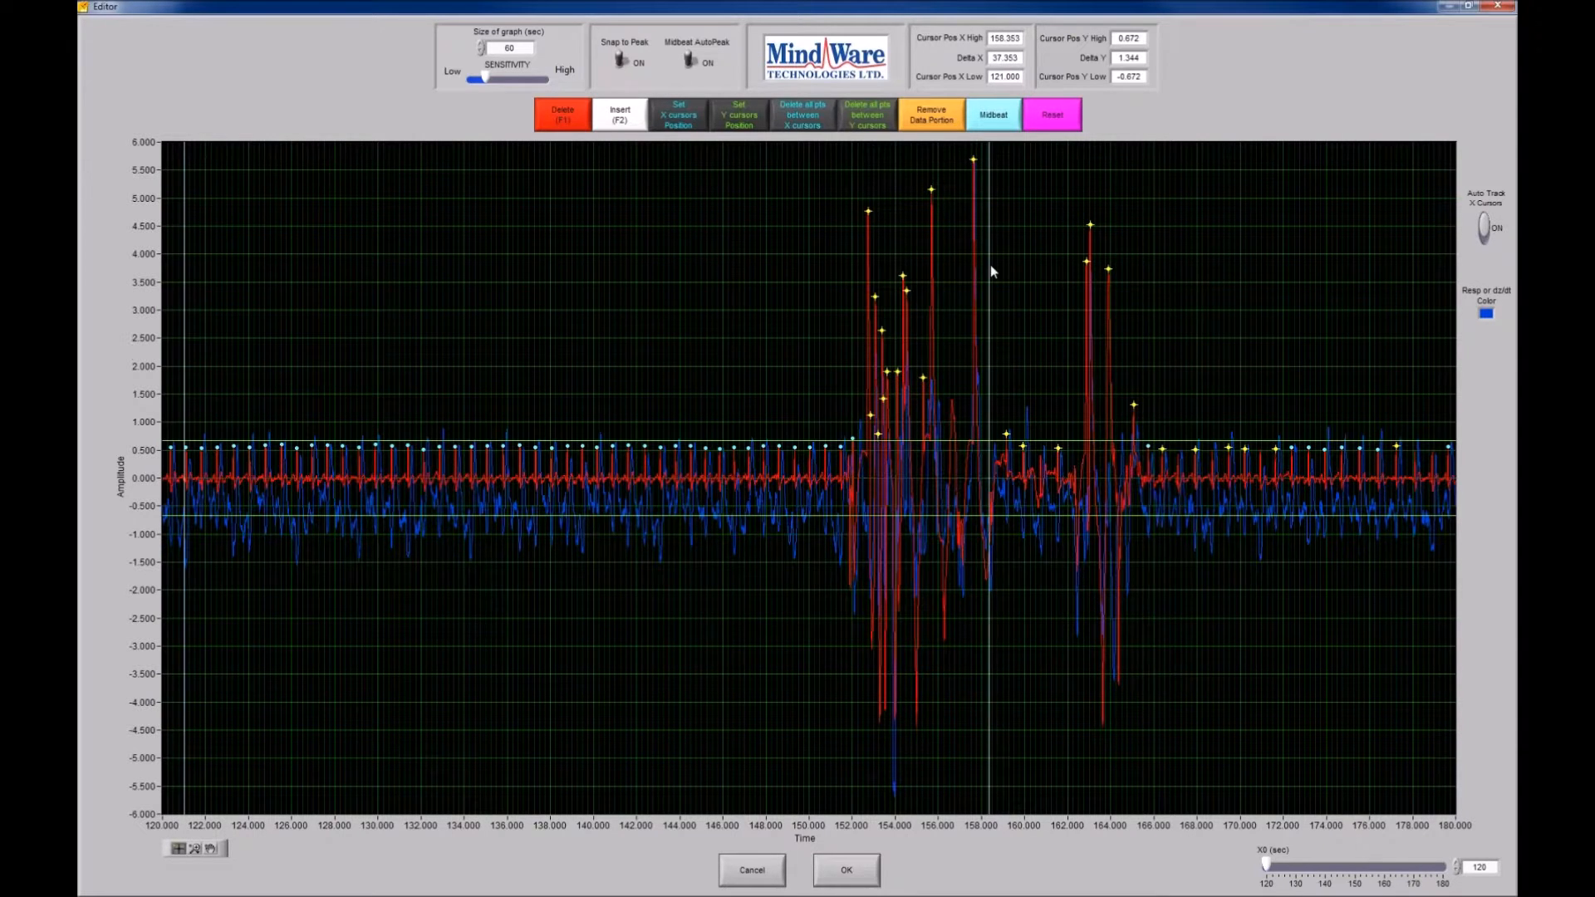
left_click_drag(359, 172, 847, 266)
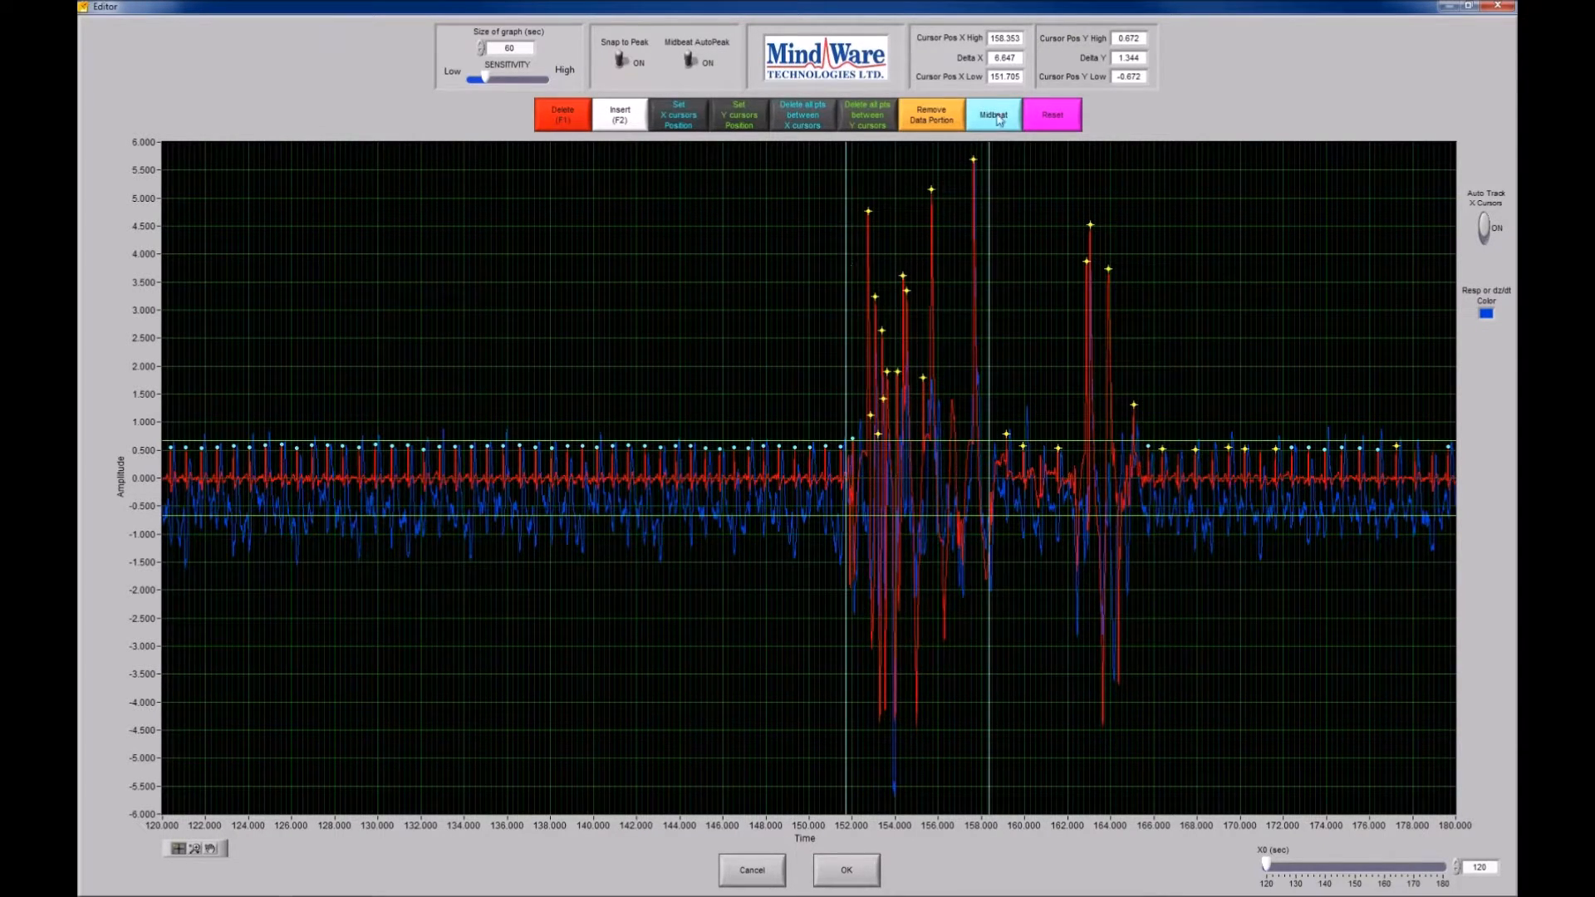
left_click(818, 124)
Insert the missed R peaks at about 160.7, 167.1, 168.6, 170.8, 178.1 and 178.8 seconds in segment 3.
left_click(641, 121)
left_click(1040, 454)
left_click(1177, 452)
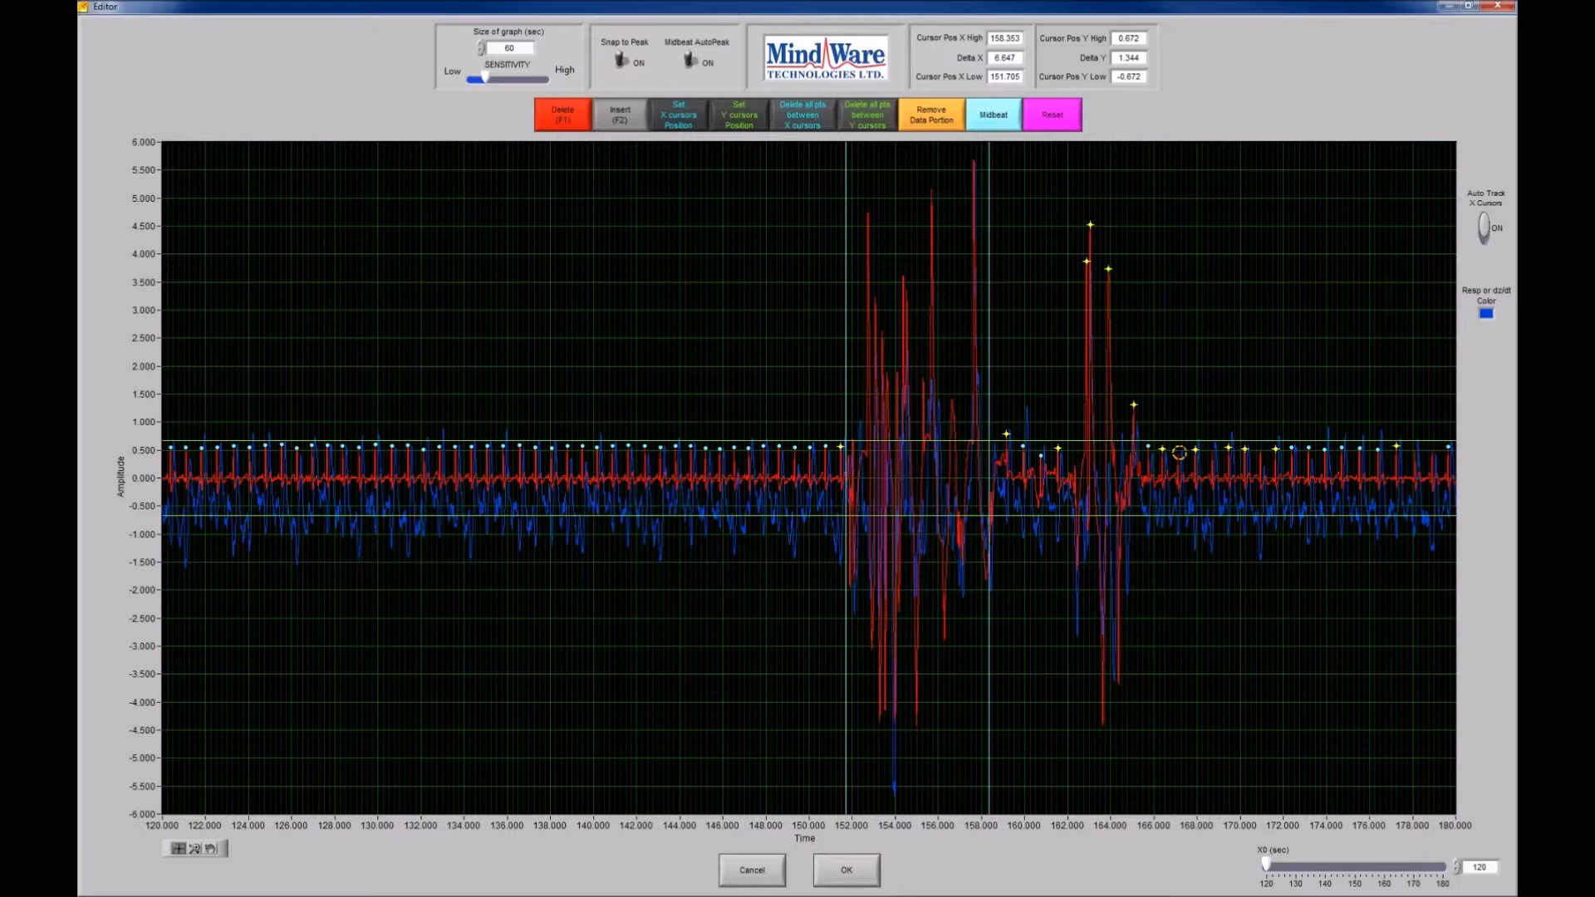
left_click(1259, 451)
left_click(1210, 451)
left_click(1414, 451)
left_click(1431, 450)
left_click(620, 116)
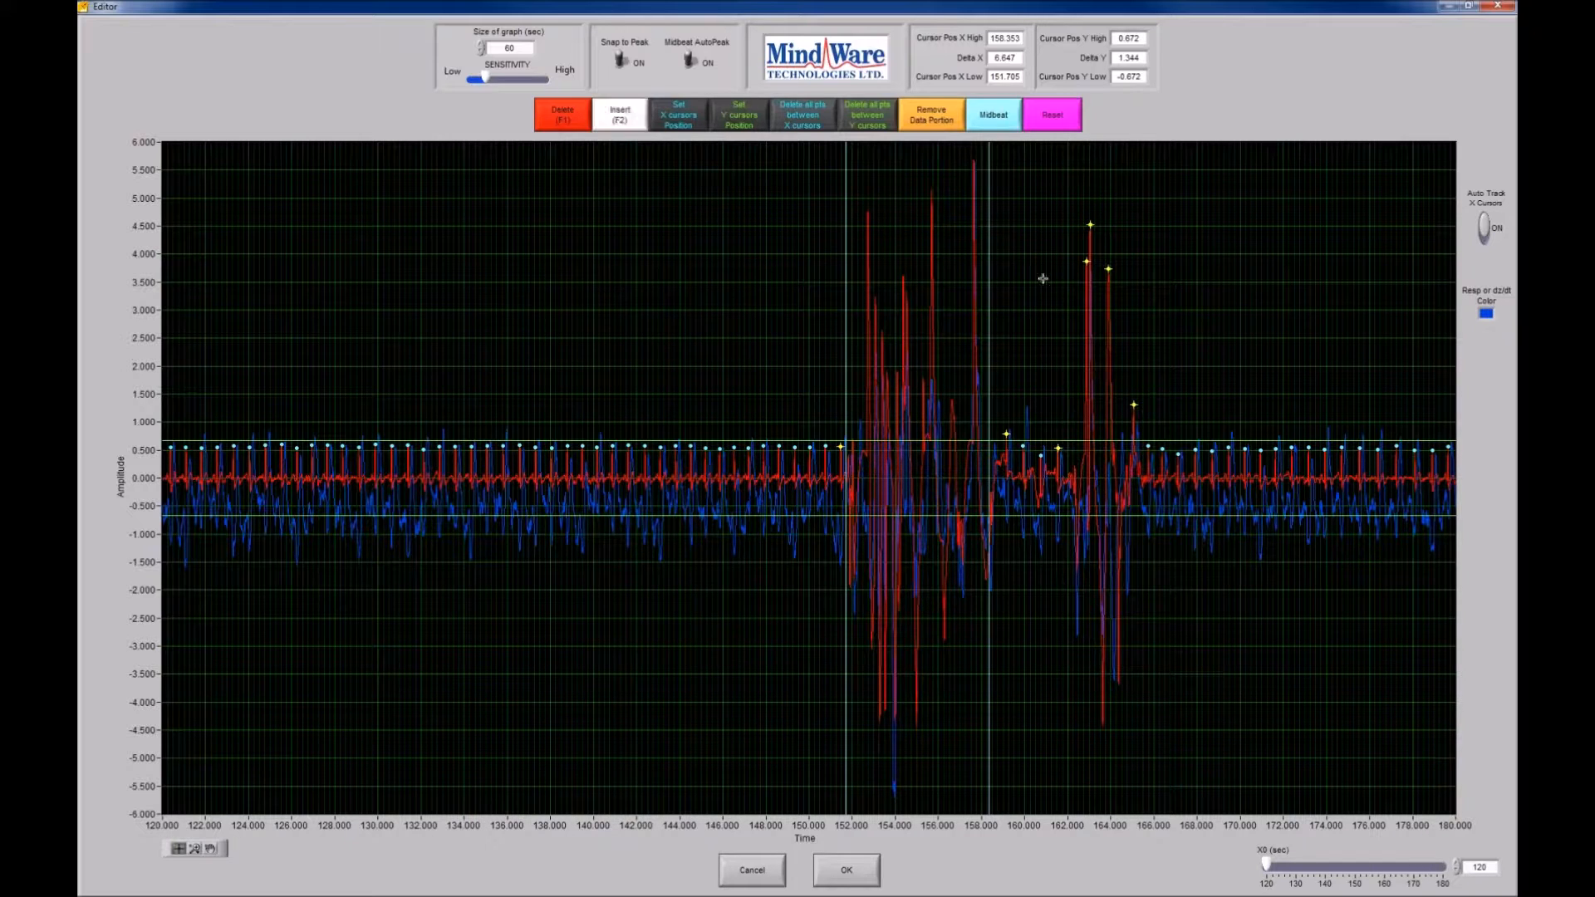
Delete the false R peaks at about 162.8, 163, 163.9 and 165.1 seconds in segment 3 and apply the edits.
left_click(563, 120)
left_click(1086, 261)
left_click(1089, 237)
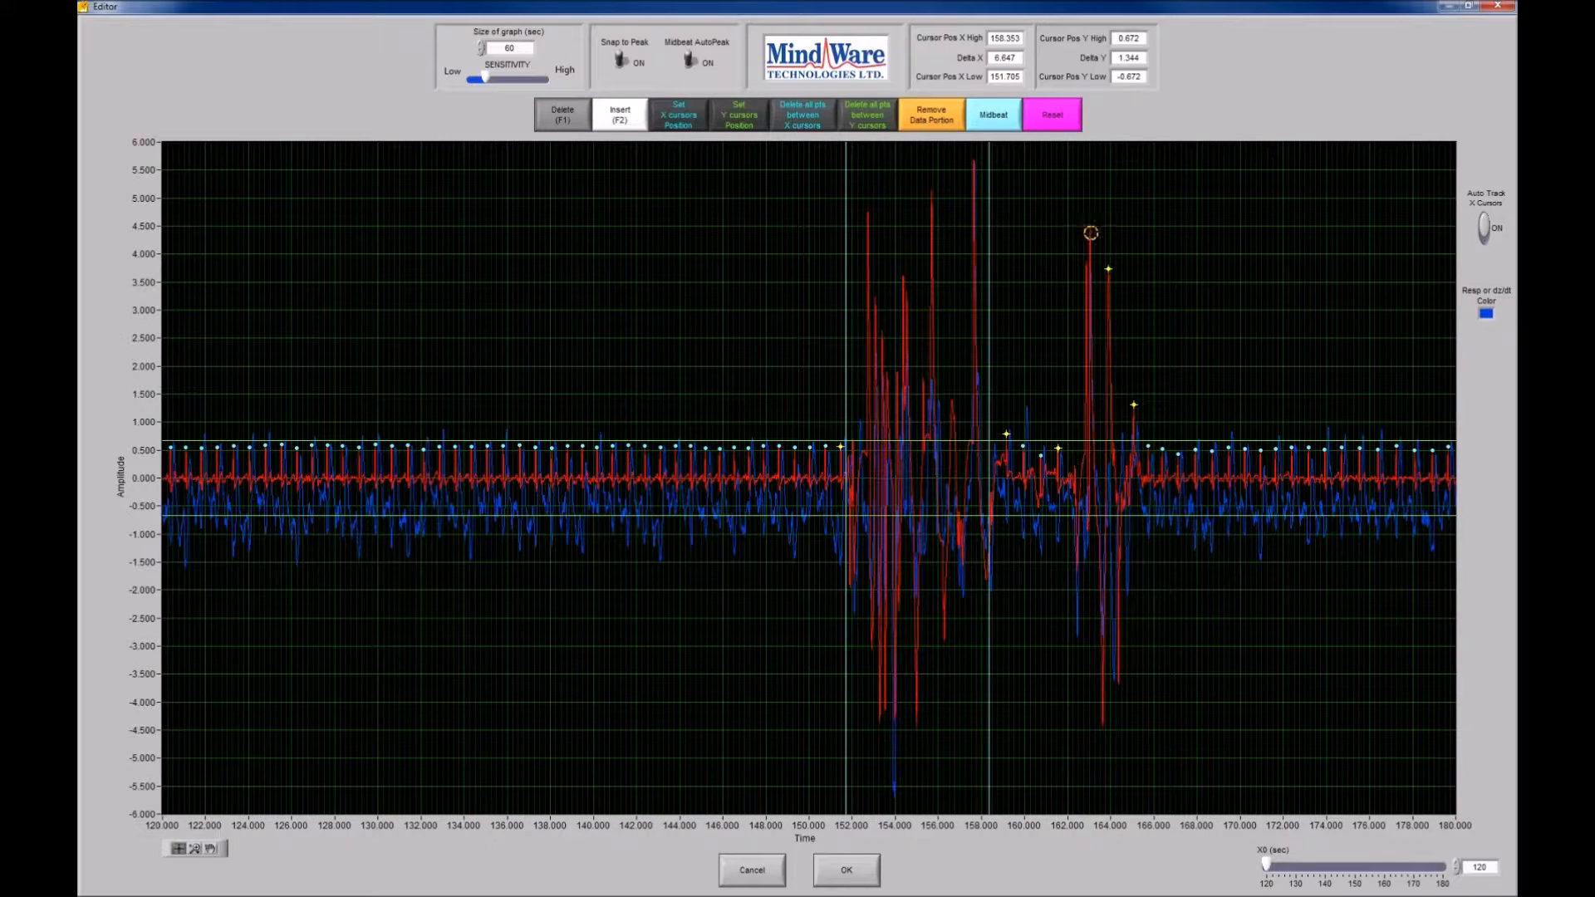
left_click(1110, 270)
left_click(1136, 404)
left_click(876, 868)
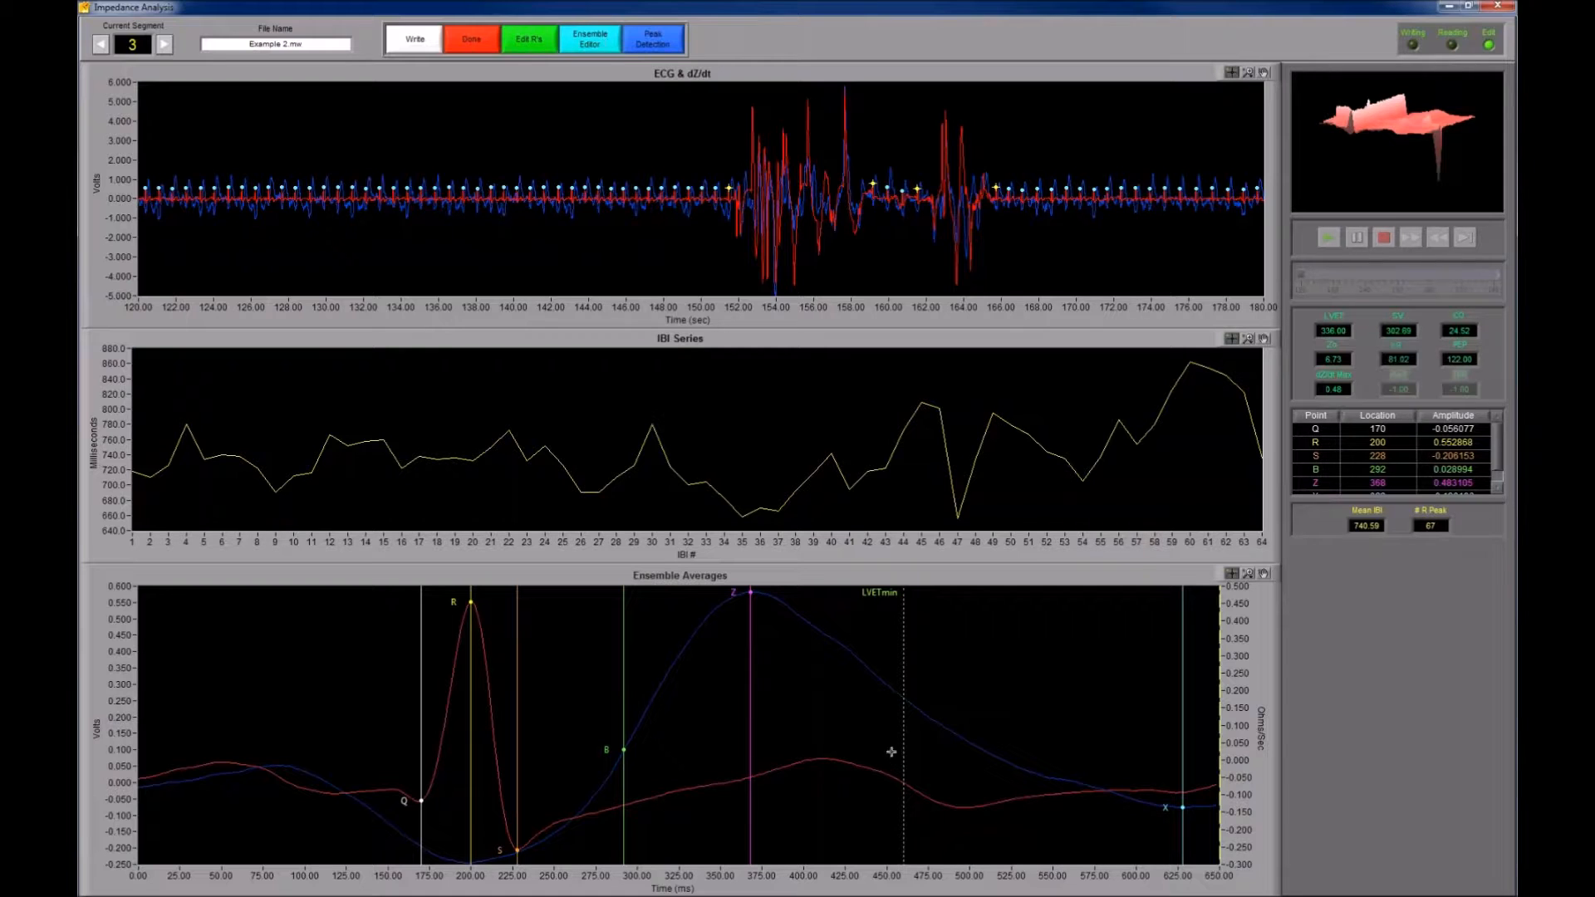
Write the segment 3 results to a new Excel output file and look through its impedance statistics.
left_click(423, 50)
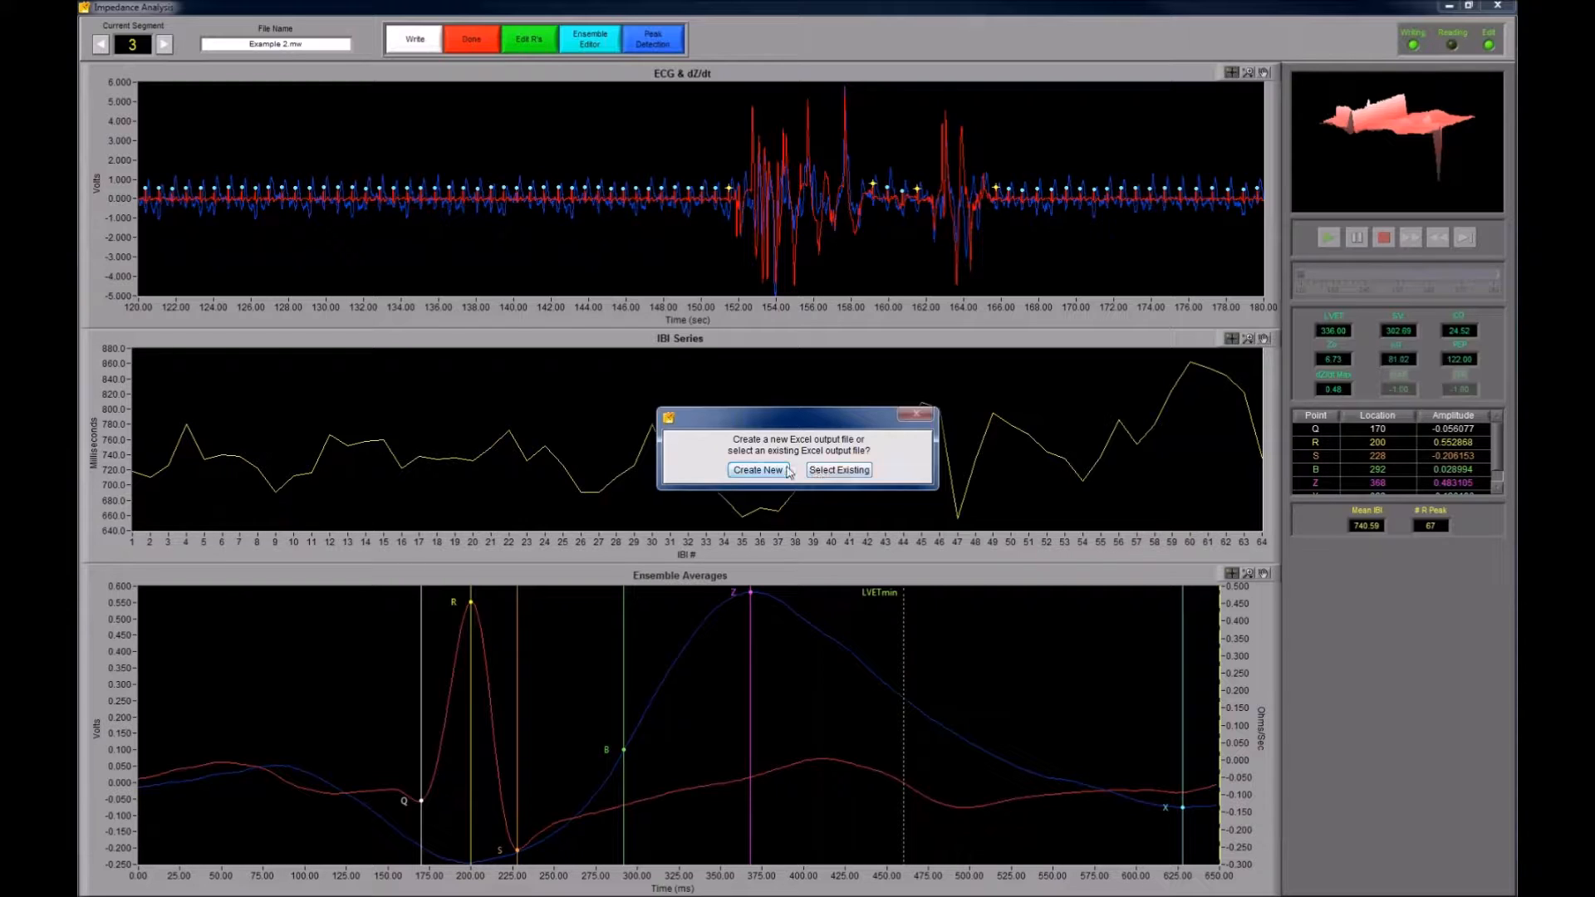
left_click(758, 470)
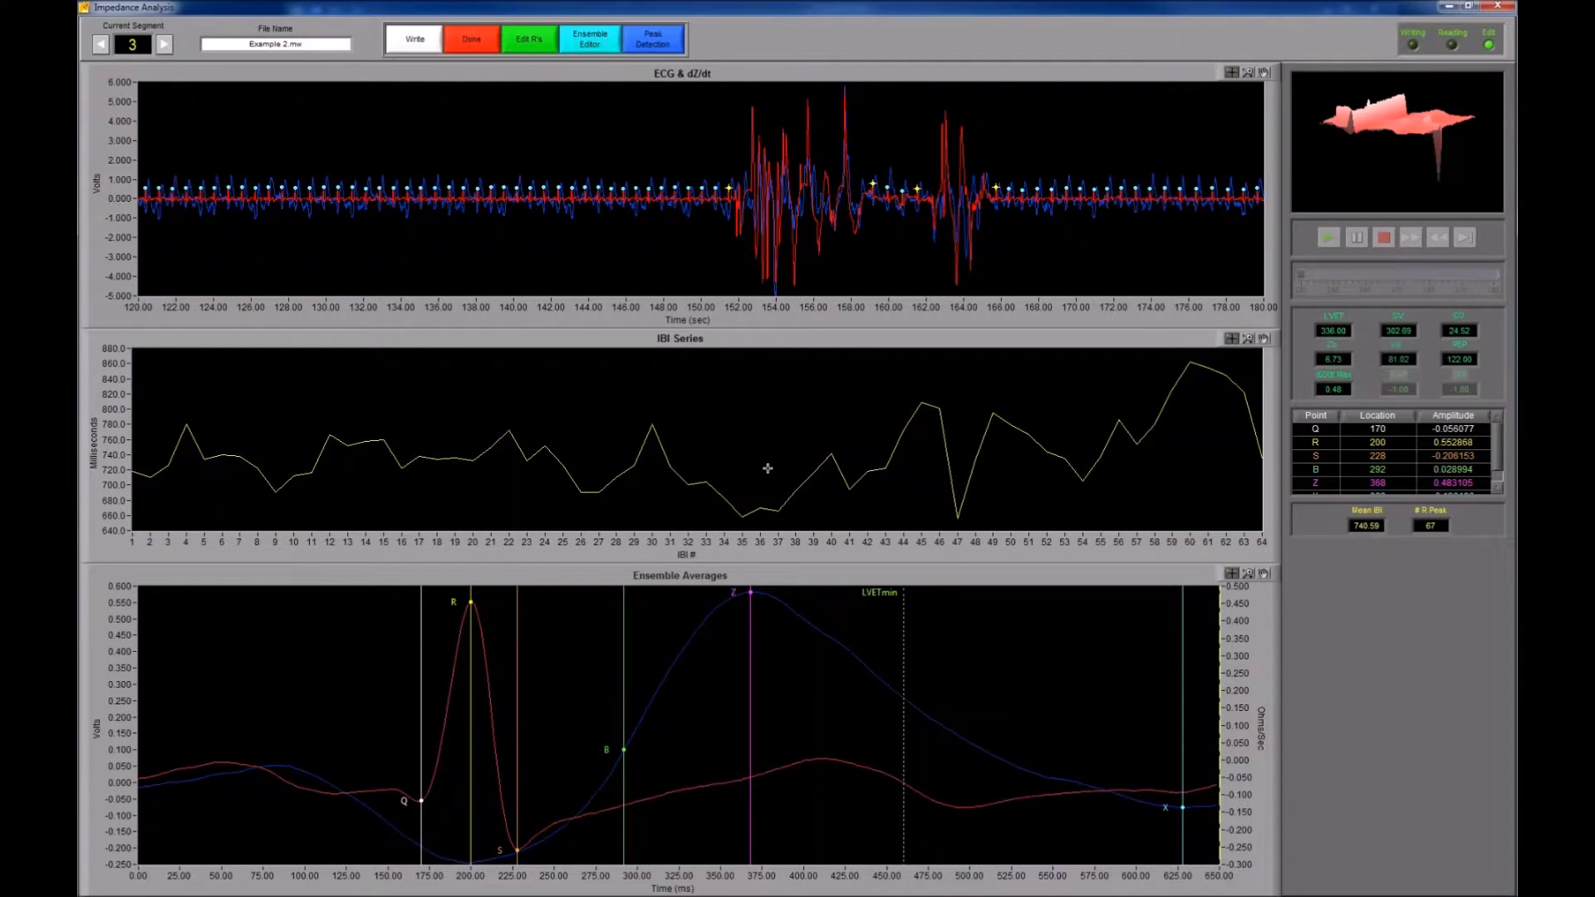
scroll(828, 468, "down", 14)
scroll(828, 468, "down", 12)
scroll(828, 466, "up", 2)
scroll(828, 466, "down", 1)
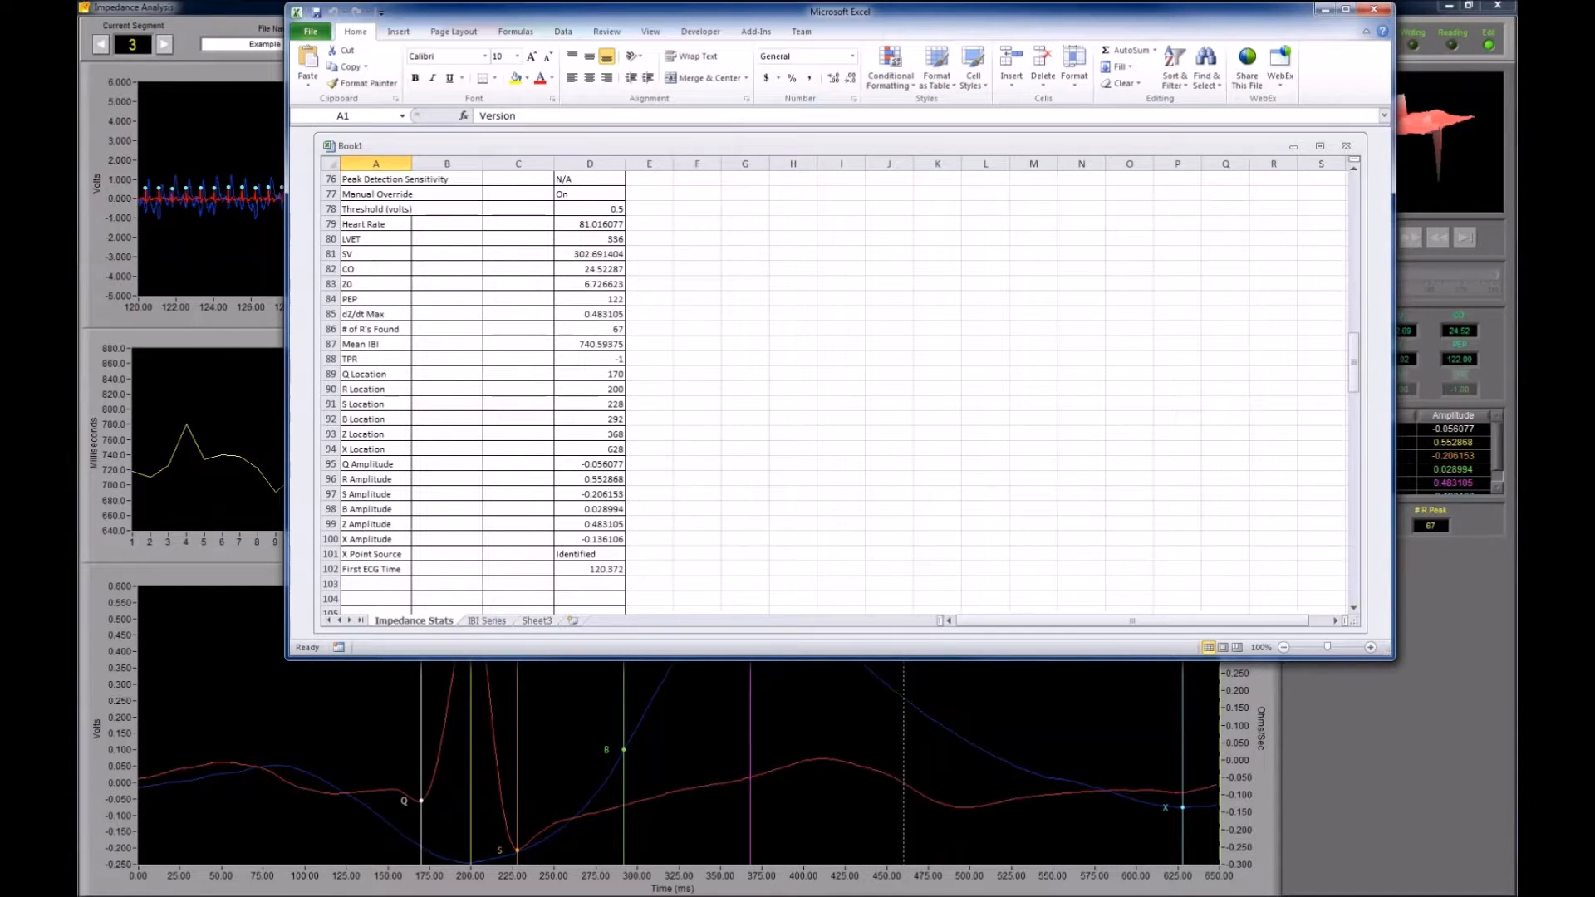
Go back to segment 1 and write its results to the same Excel output file.
left_click(101, 48)
left_click(101, 48)
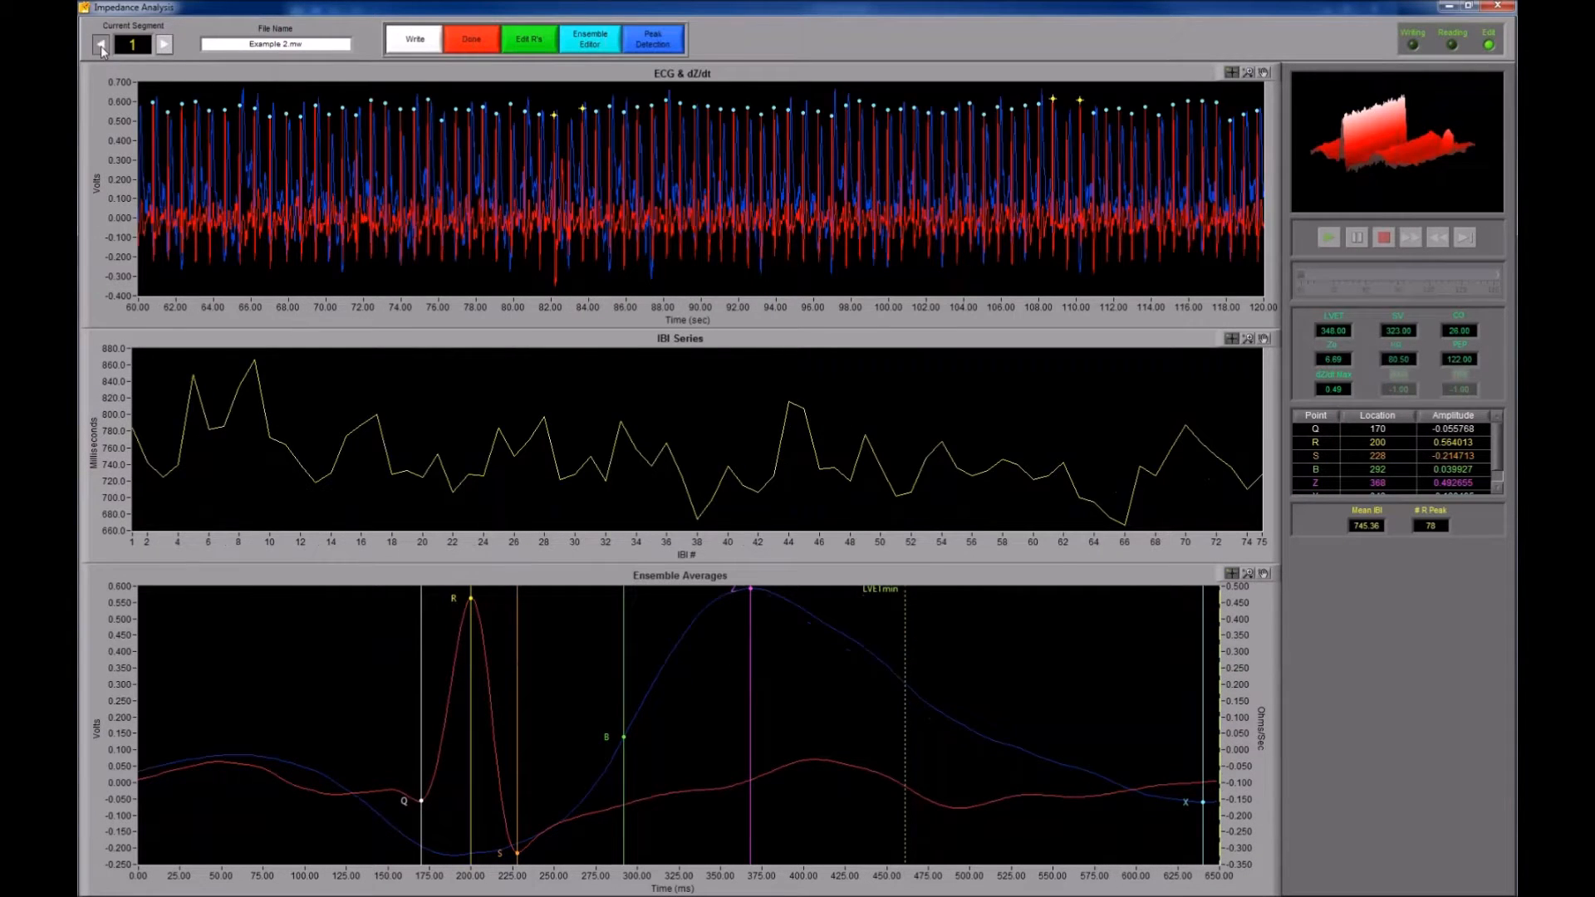
left_click(414, 46)
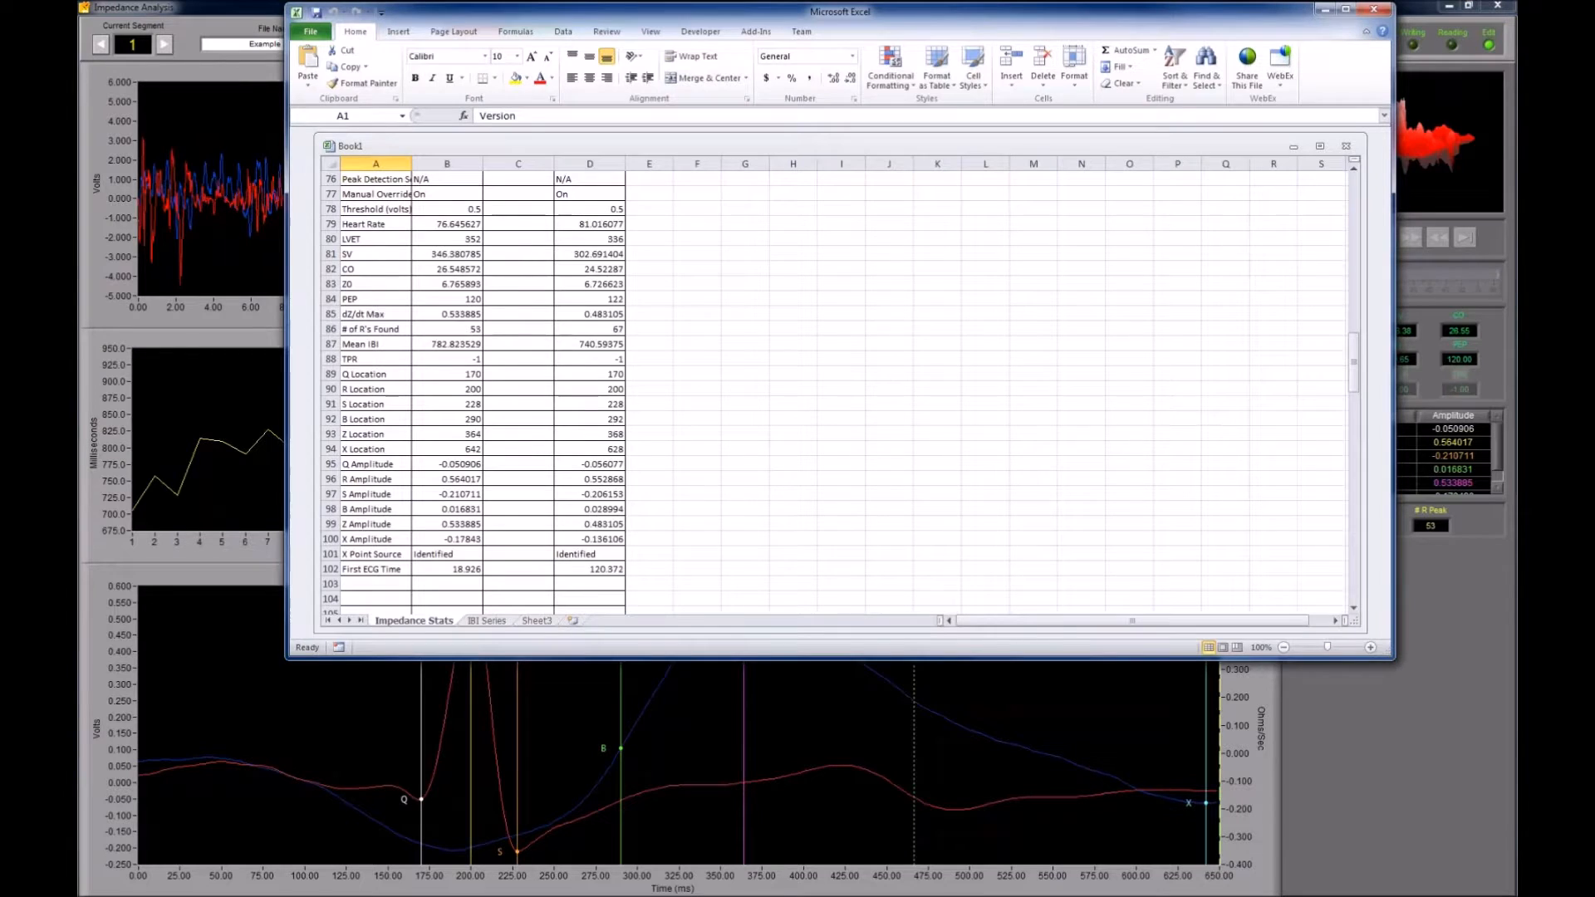
Compare the segment 1 and segment 3 columns of the impedance statistics in Excel, and return to the impedance analysis.
scroll(518, 324, "up", 2)
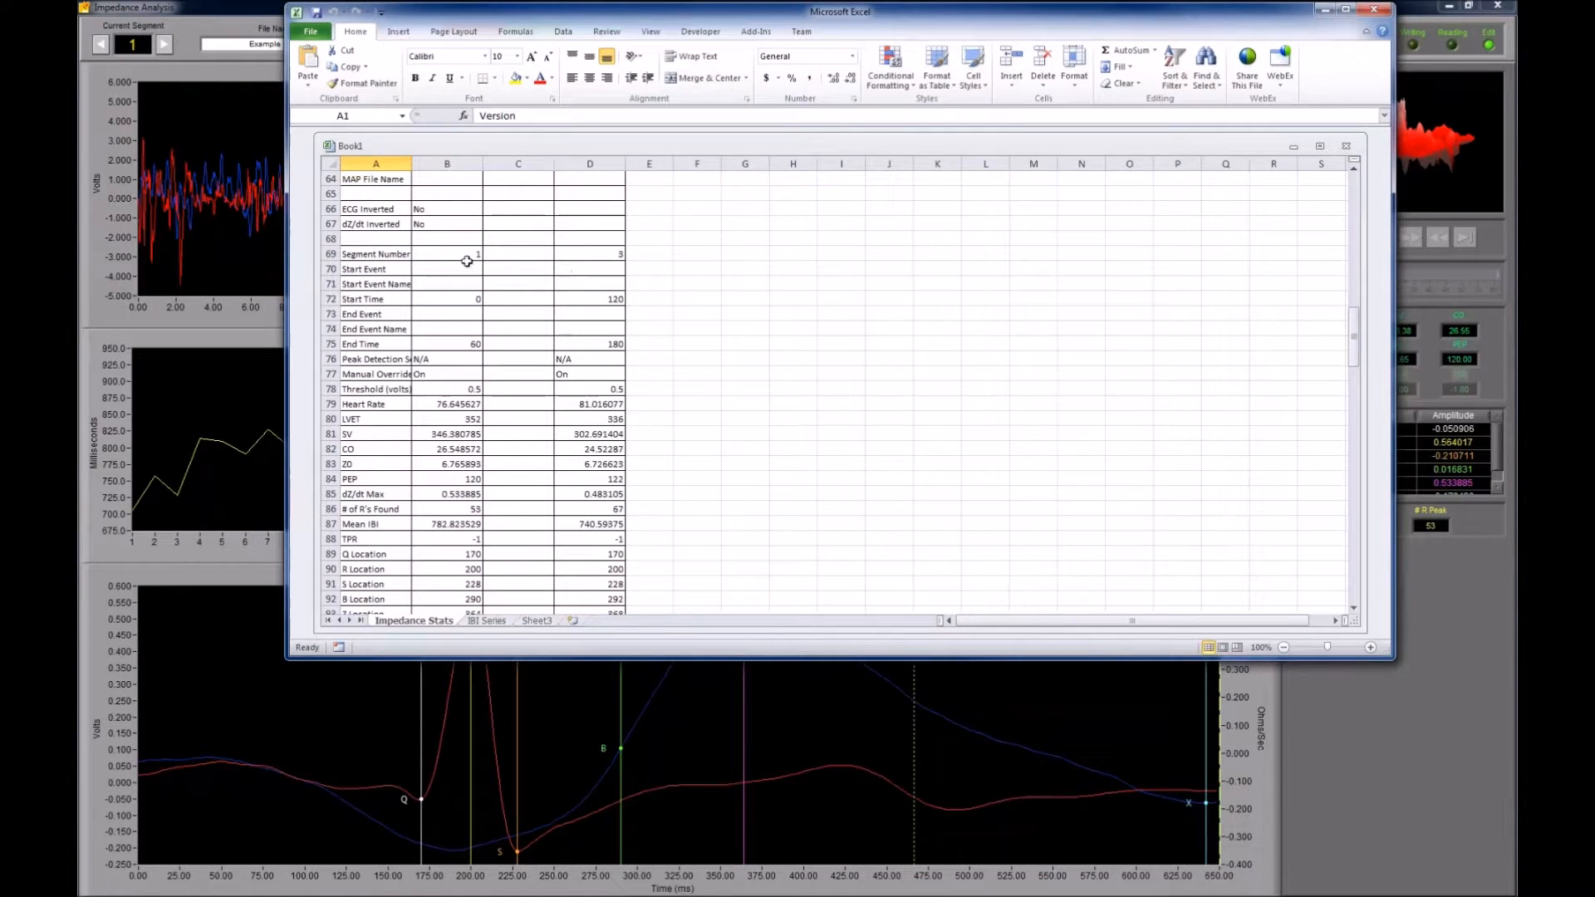
left_click_drag(465, 254, 462, 540)
left_click_drag(619, 254, 620, 585)
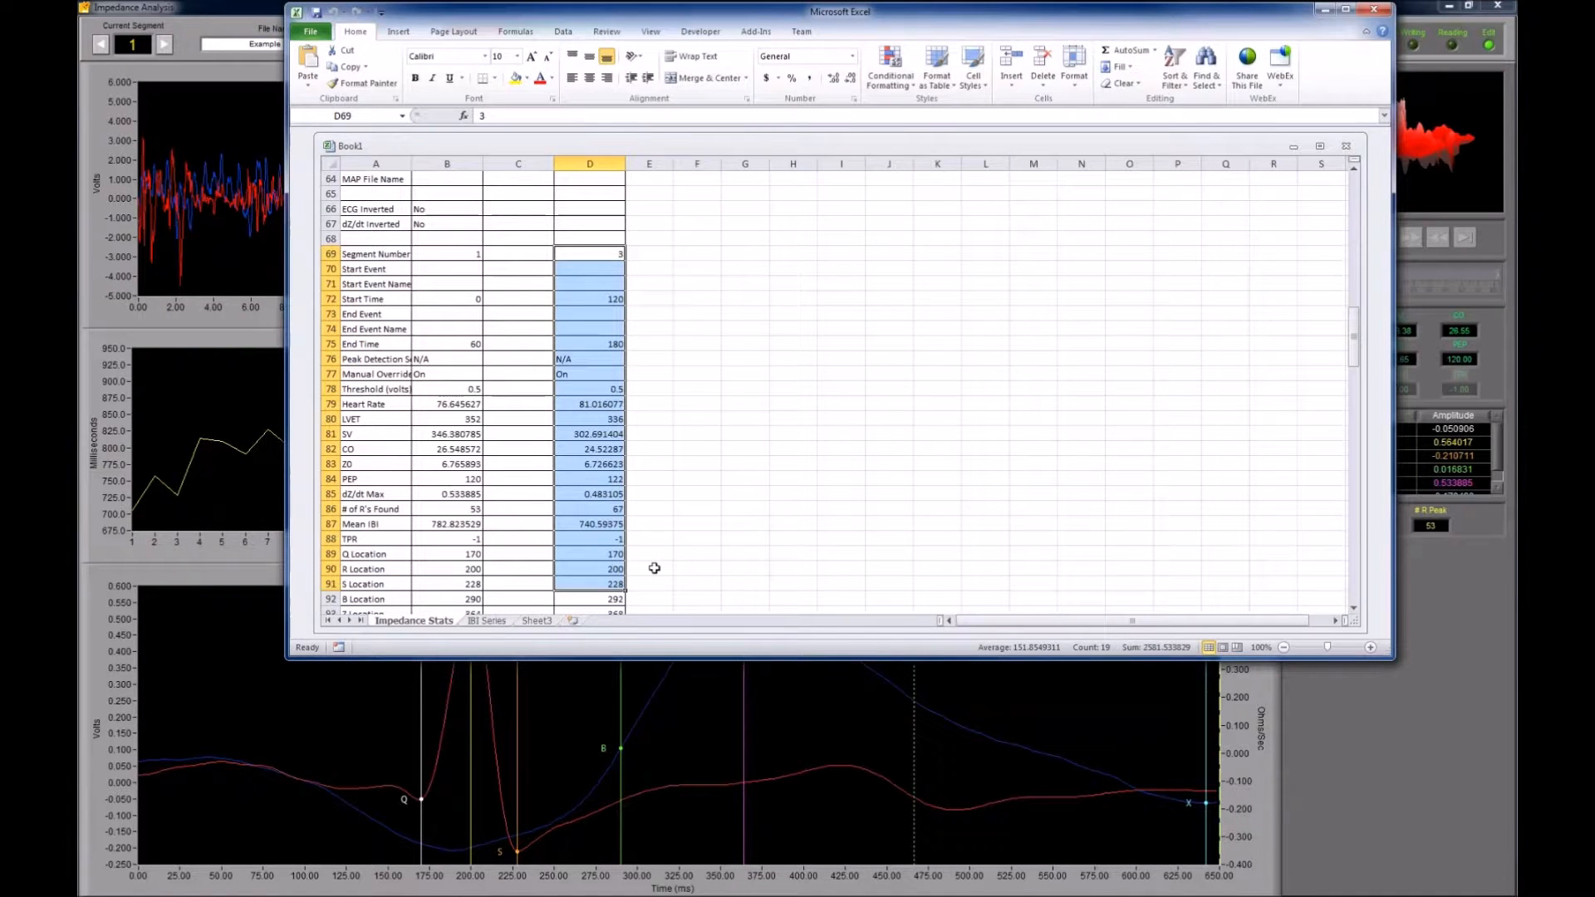
left_click(1325, 10)
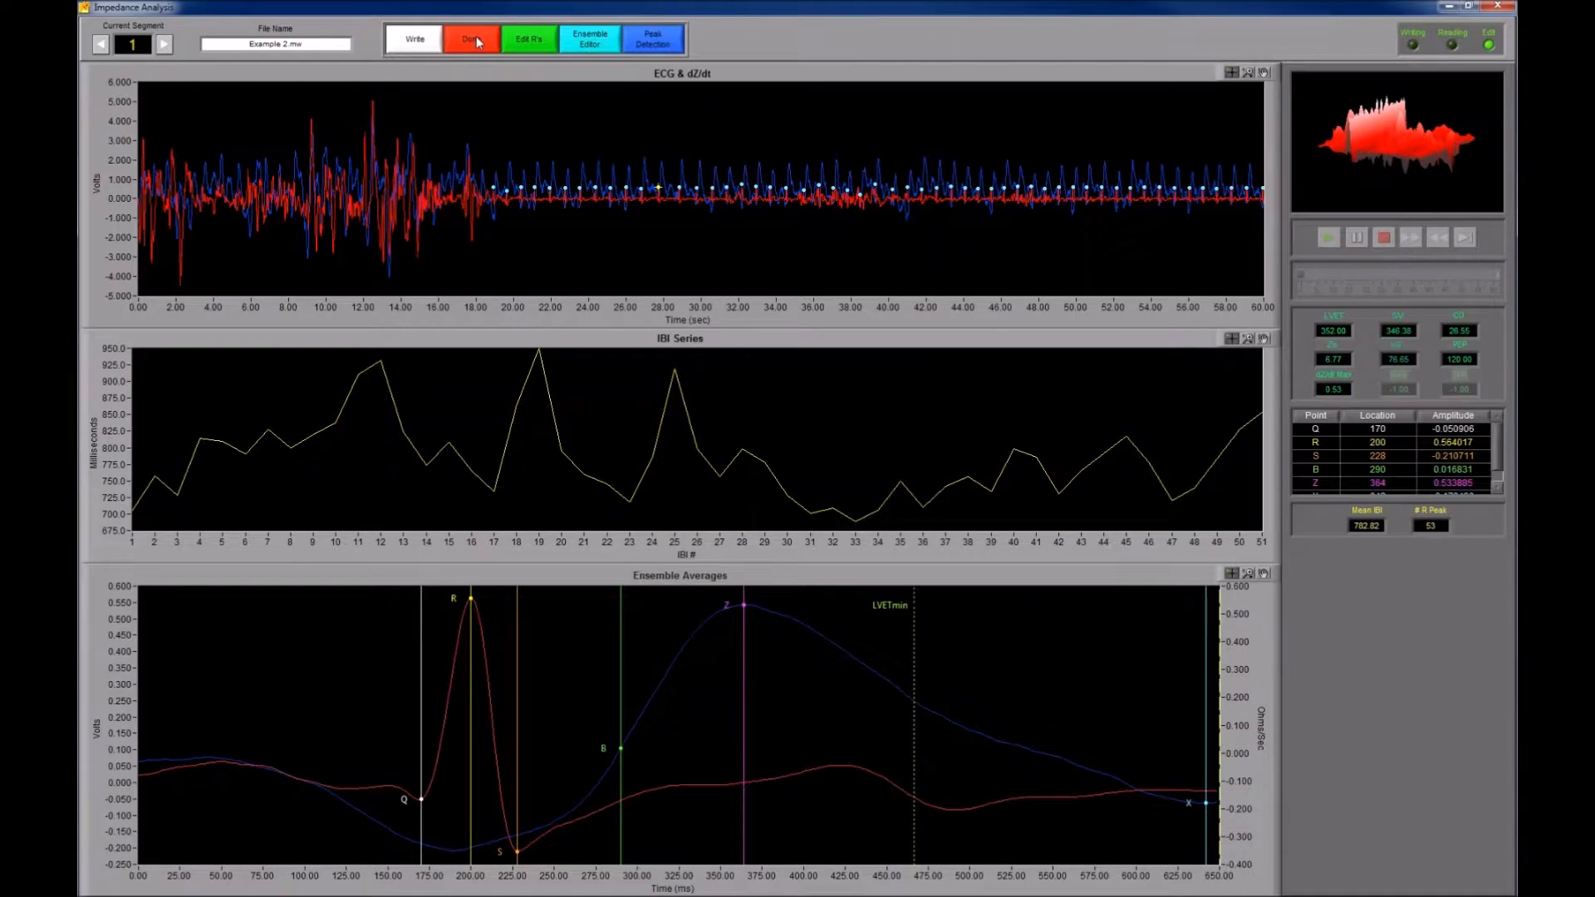
Finish the analysis and save the edits as Example 2.edi in the edit data folder, replacing the existing file.
left_click(476, 37)
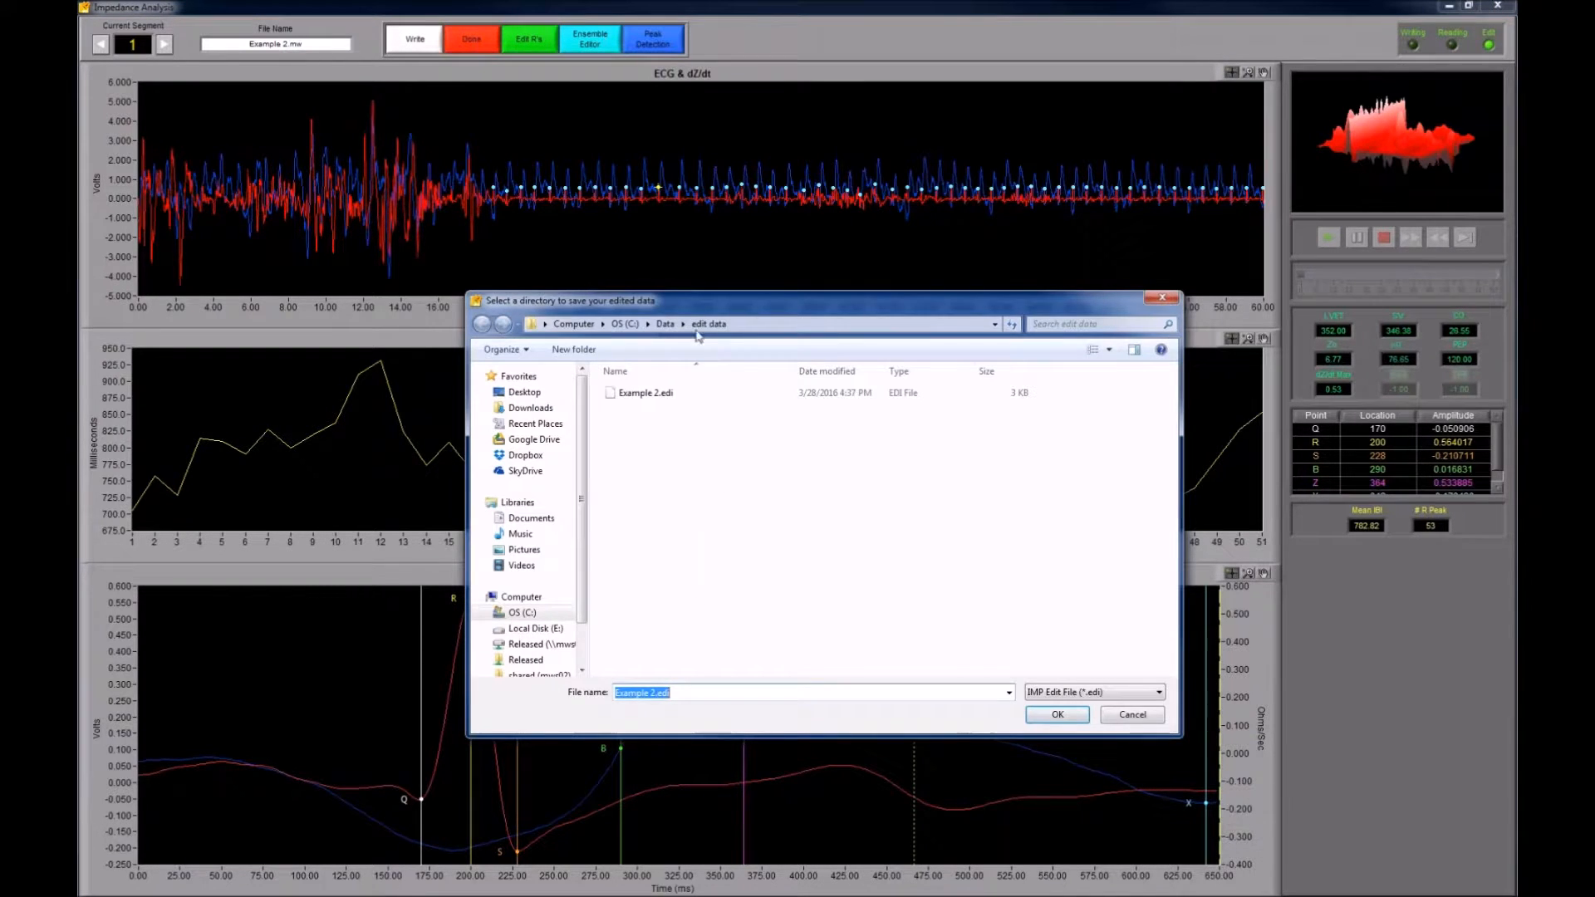
left_click_drag(696, 316, 686, 290)
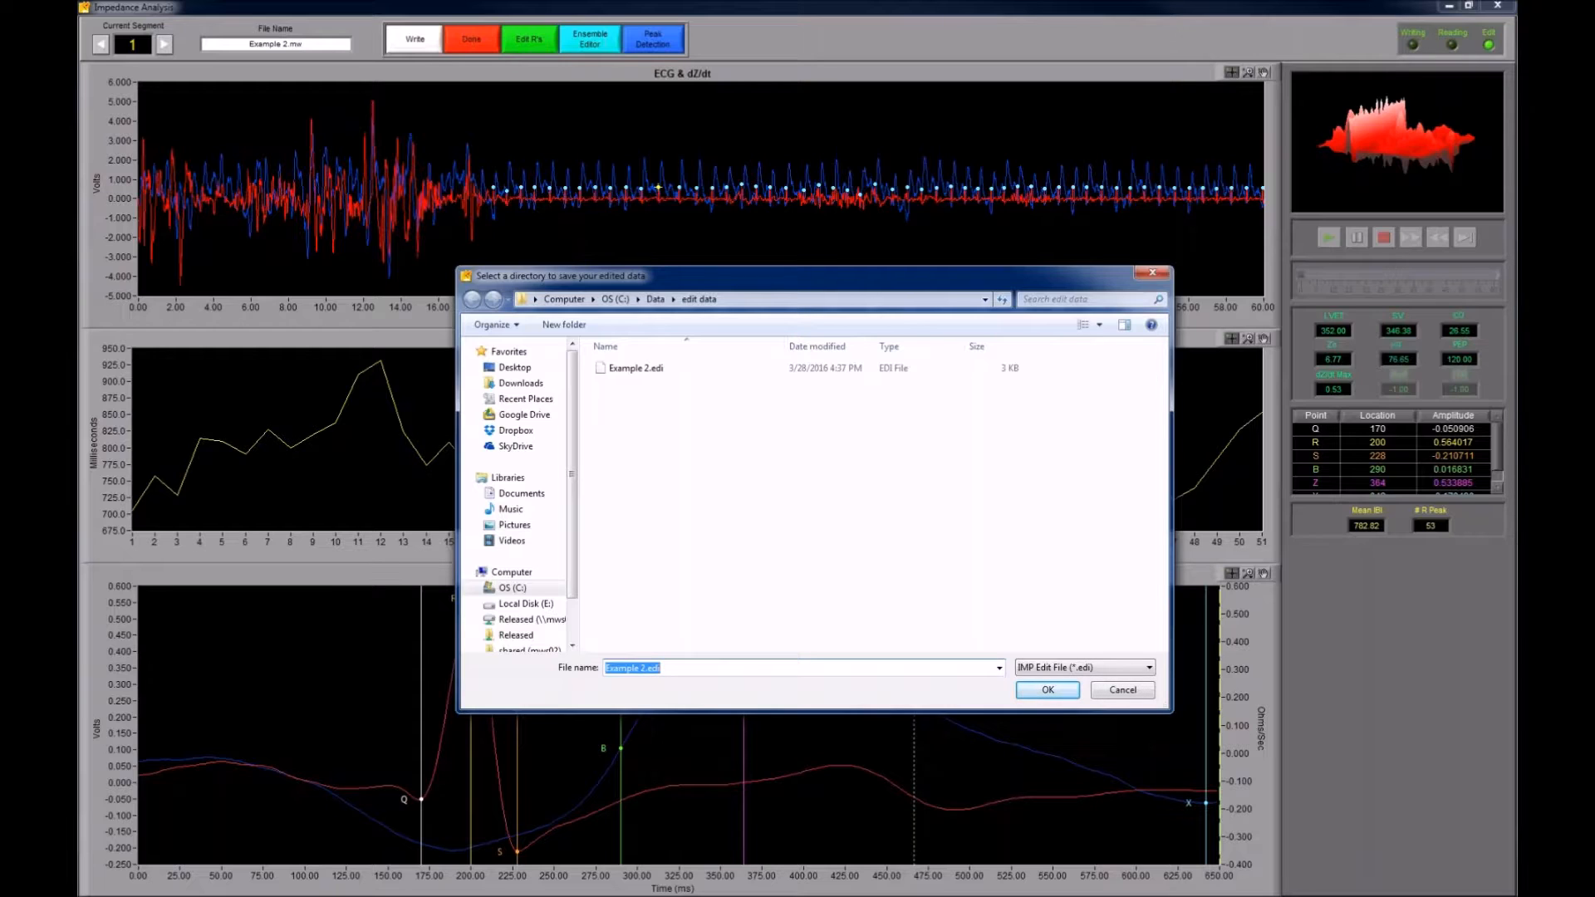
left_click(1045, 690)
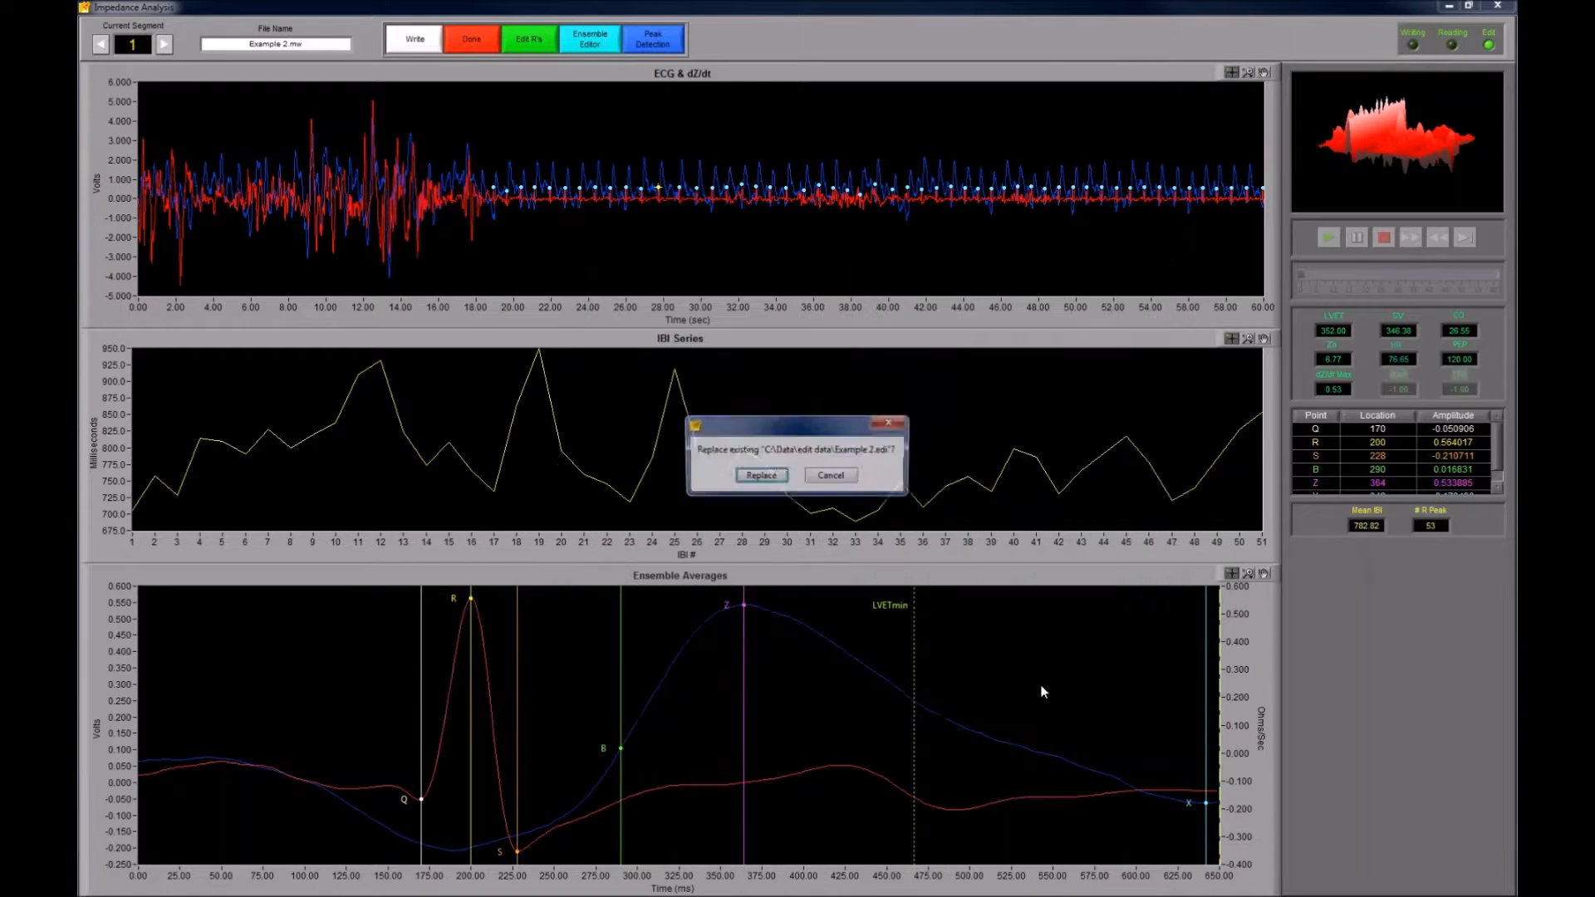
left_click(760, 476)
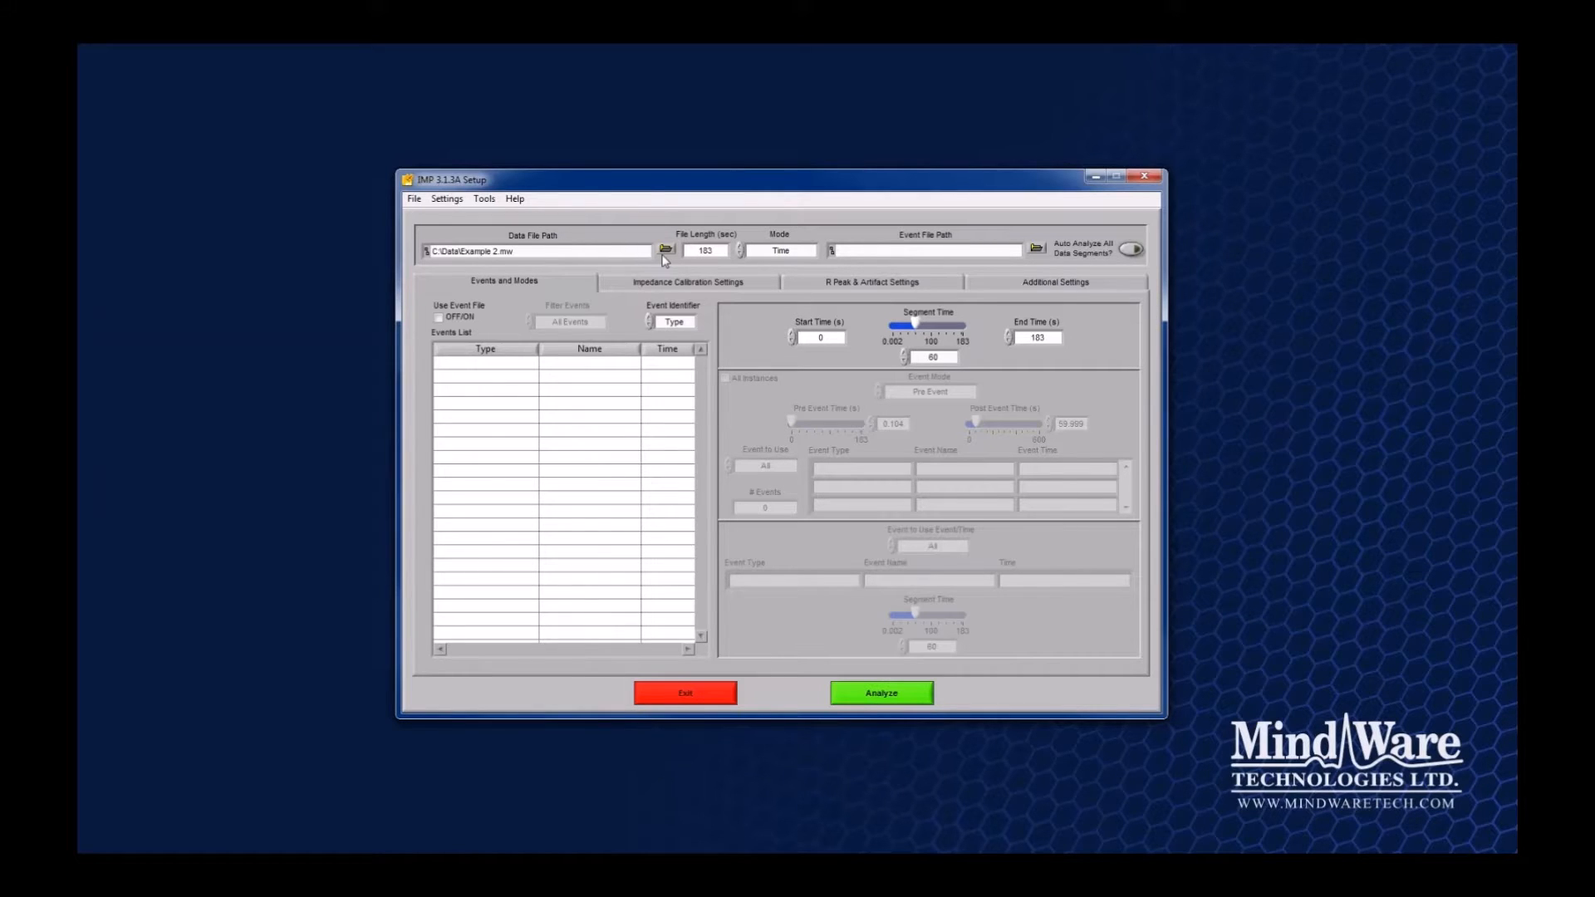
Enable the use of edited data in the setup and load Example 2.edi as the edit file.
left_click(994, 286)
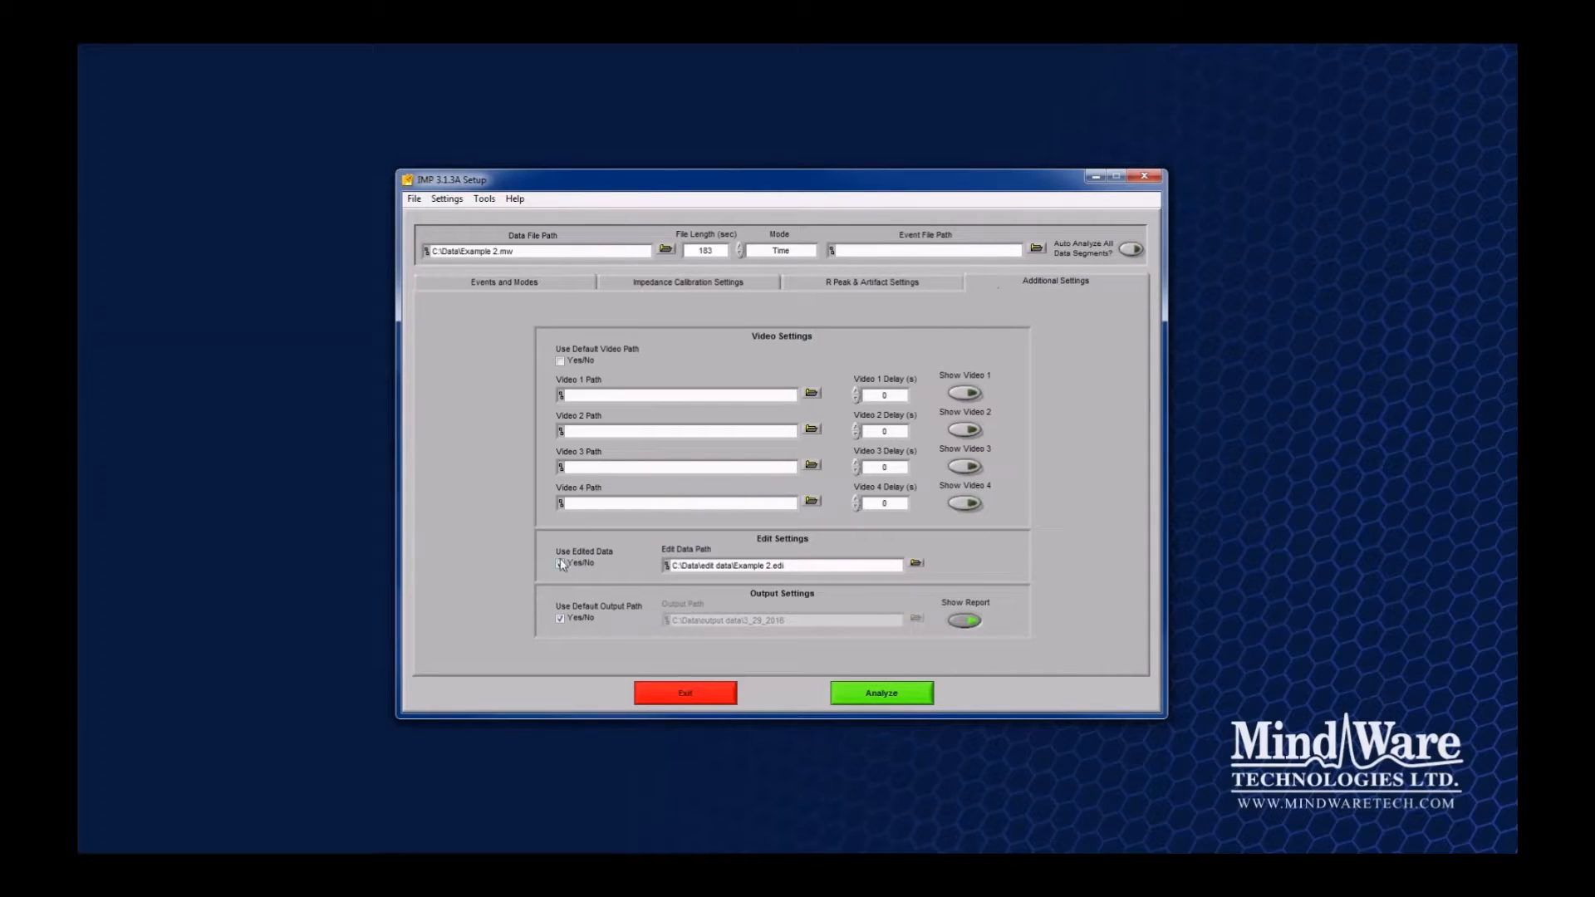
left_click(554, 283)
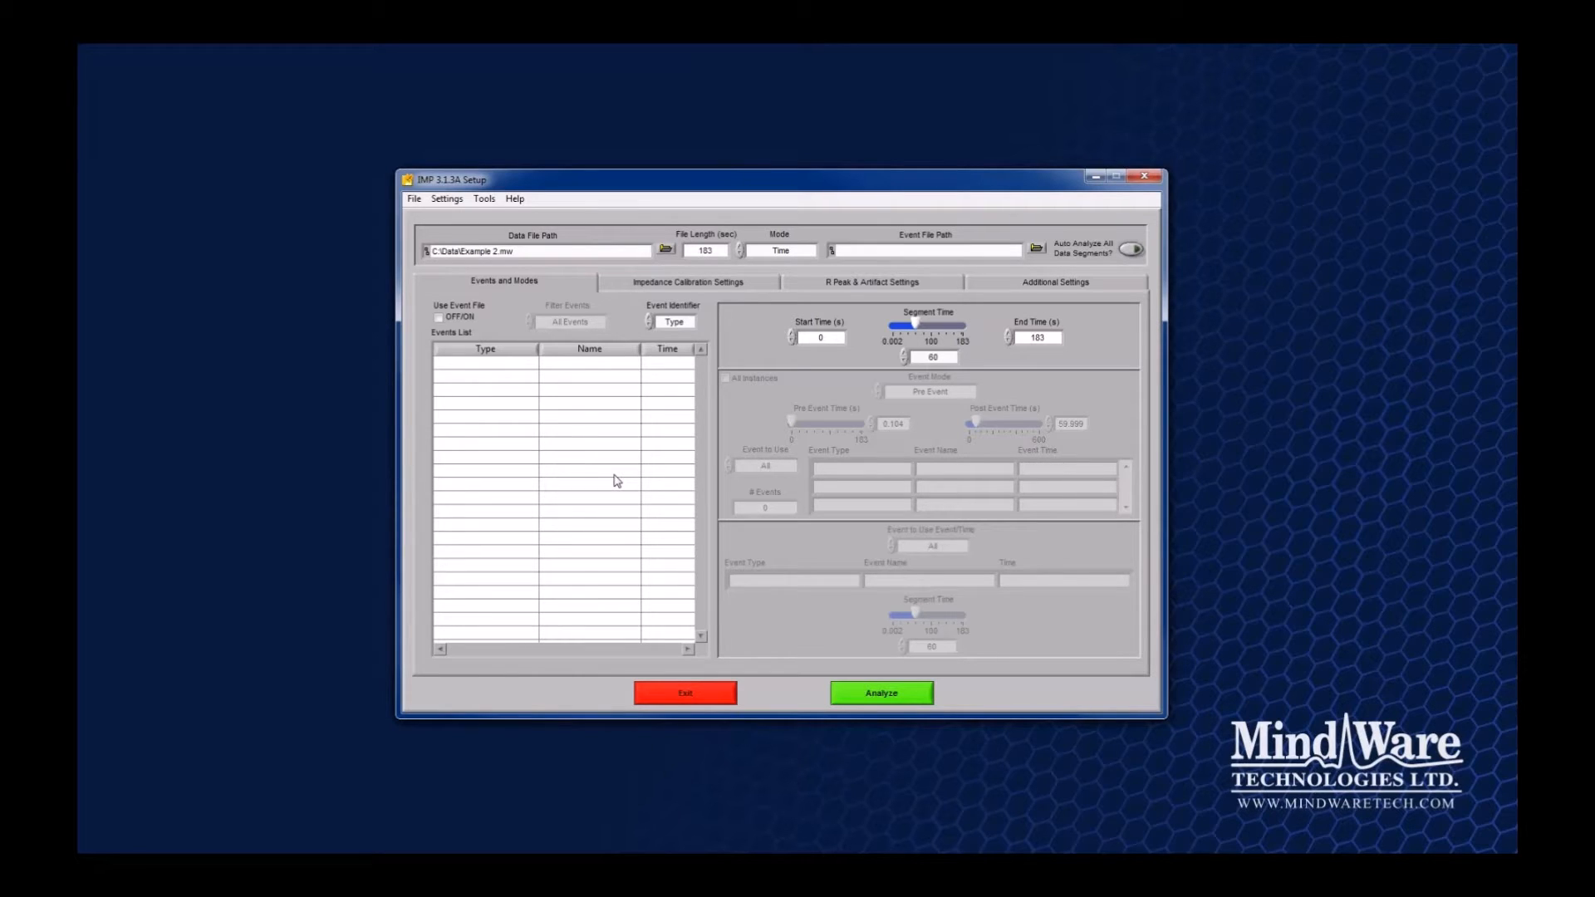
left_click(1061, 284)
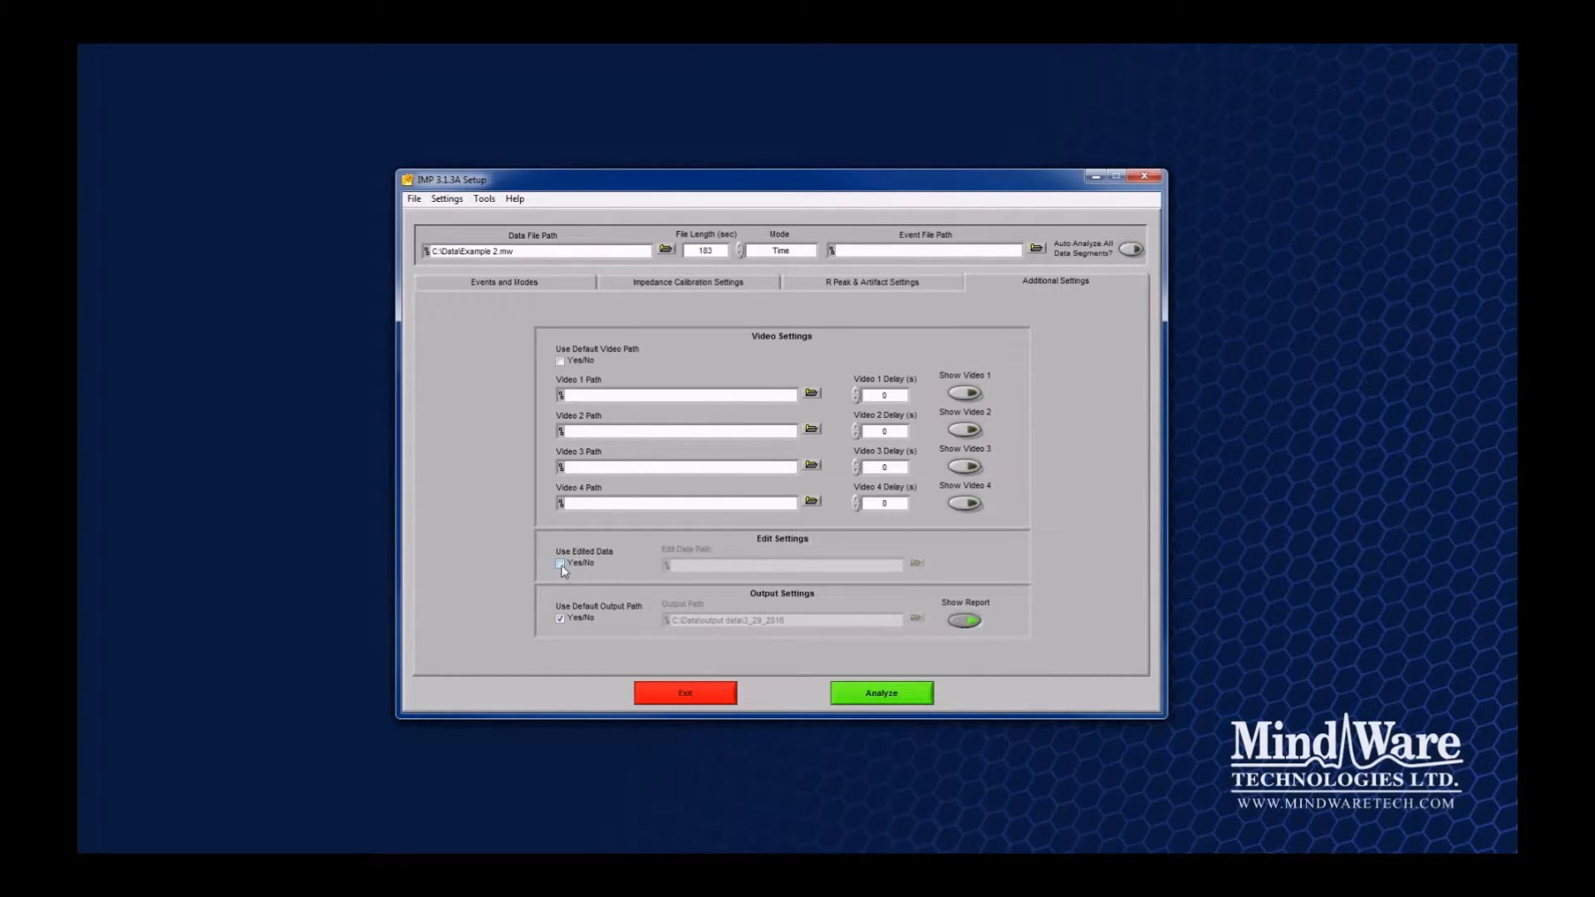
left_click(560, 564)
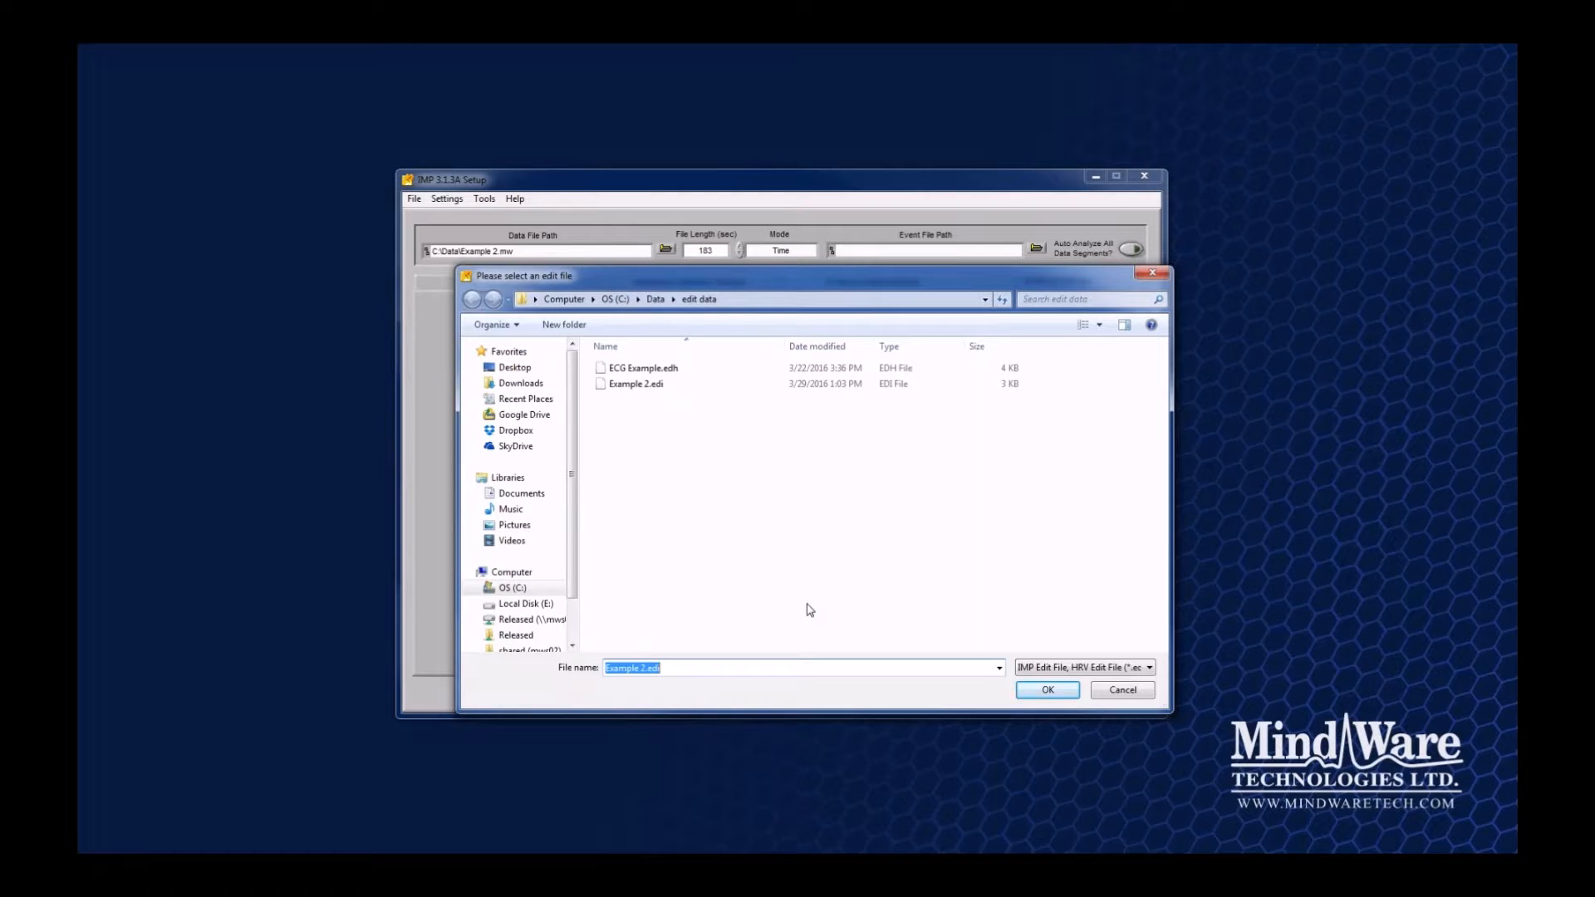
left_click(1038, 690)
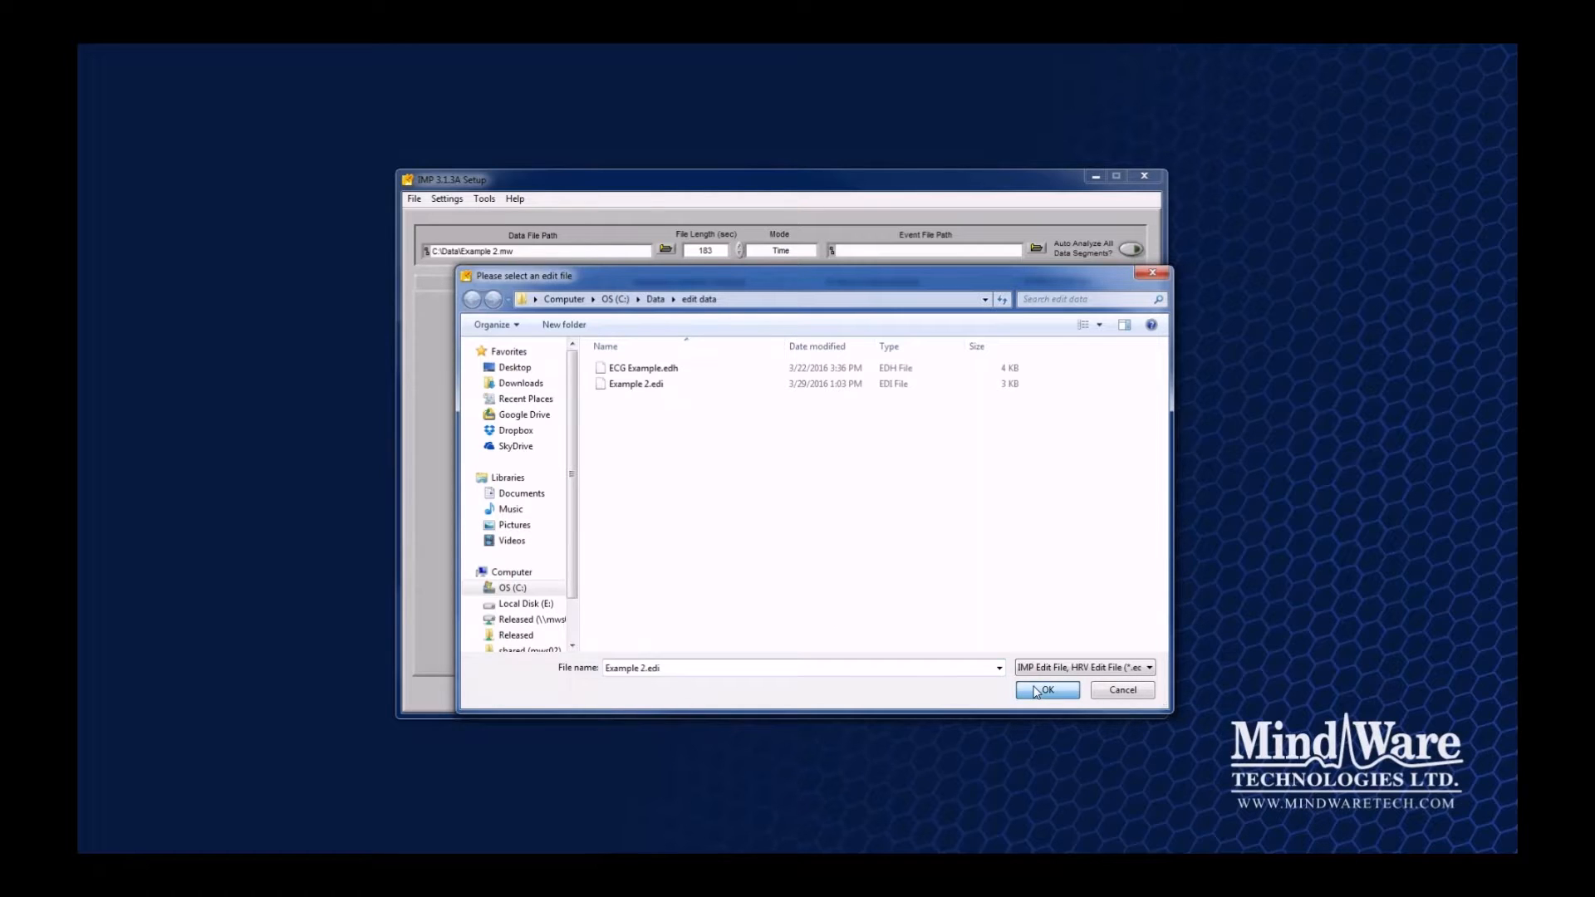
Analyze Example 2 with the loaded edits, treating the ECG as not inverted, and close the analysis after viewing segment 1.
left_click(884, 691)
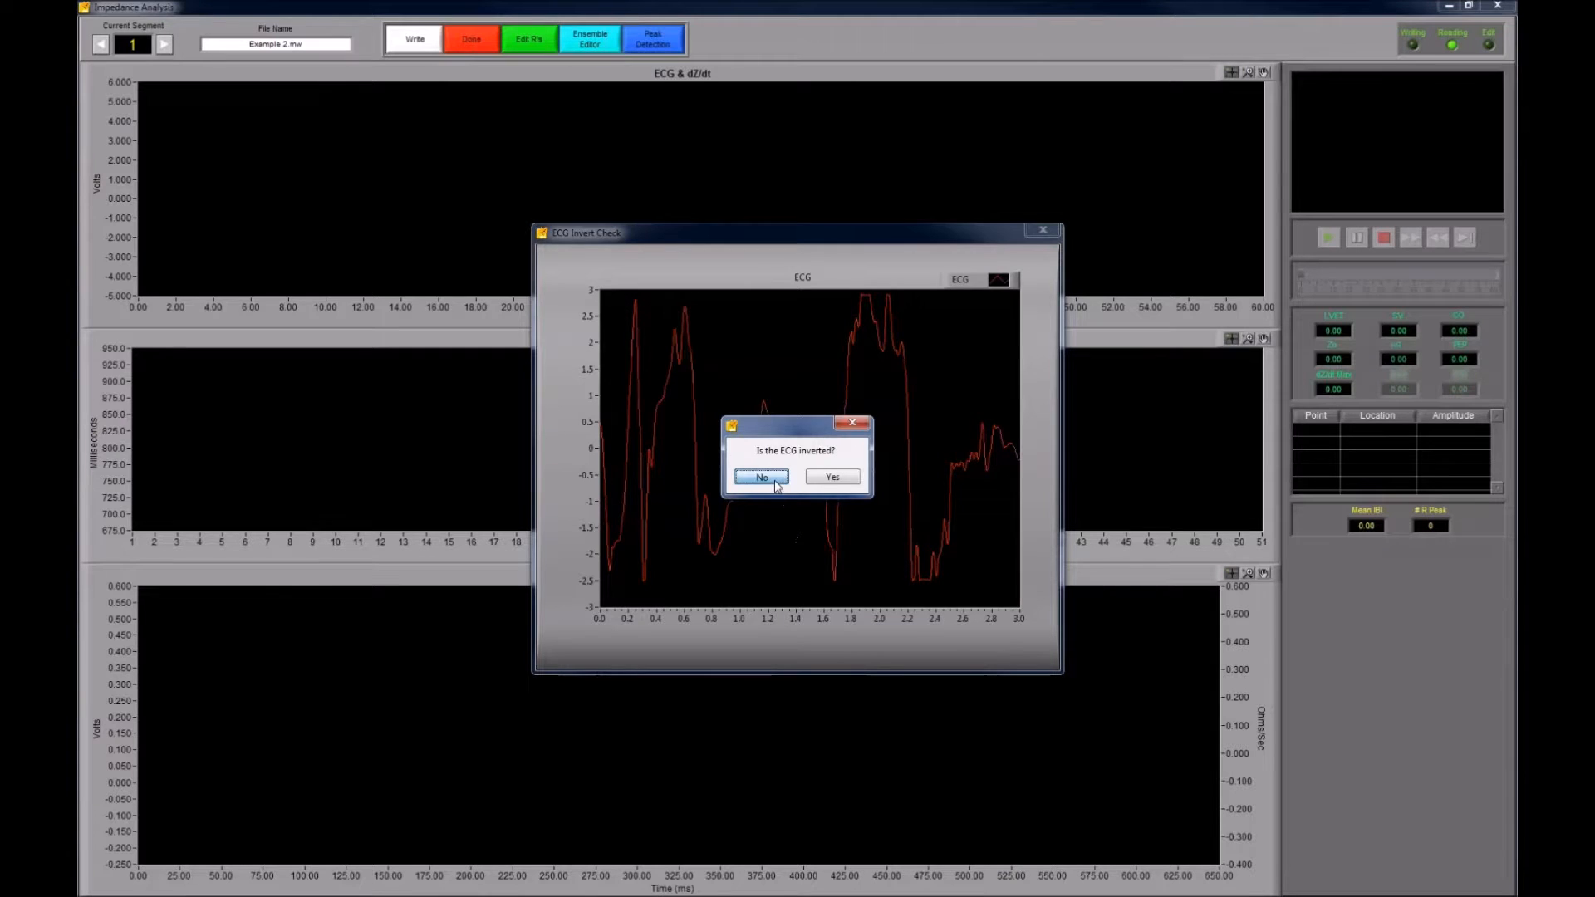
left_click(761, 477)
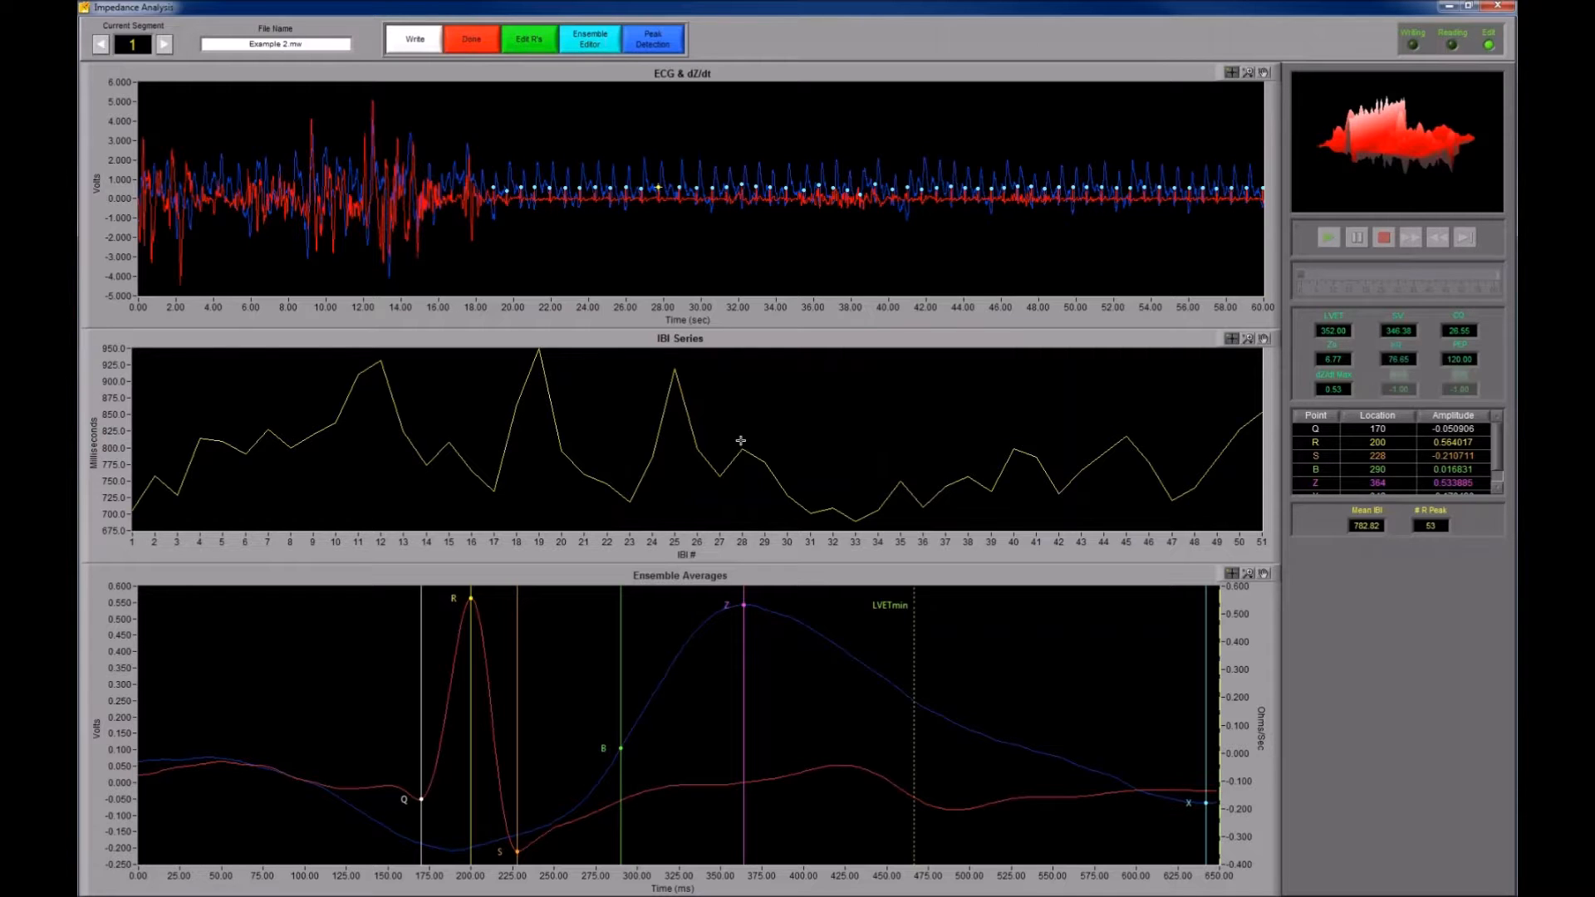
left_click(480, 33)
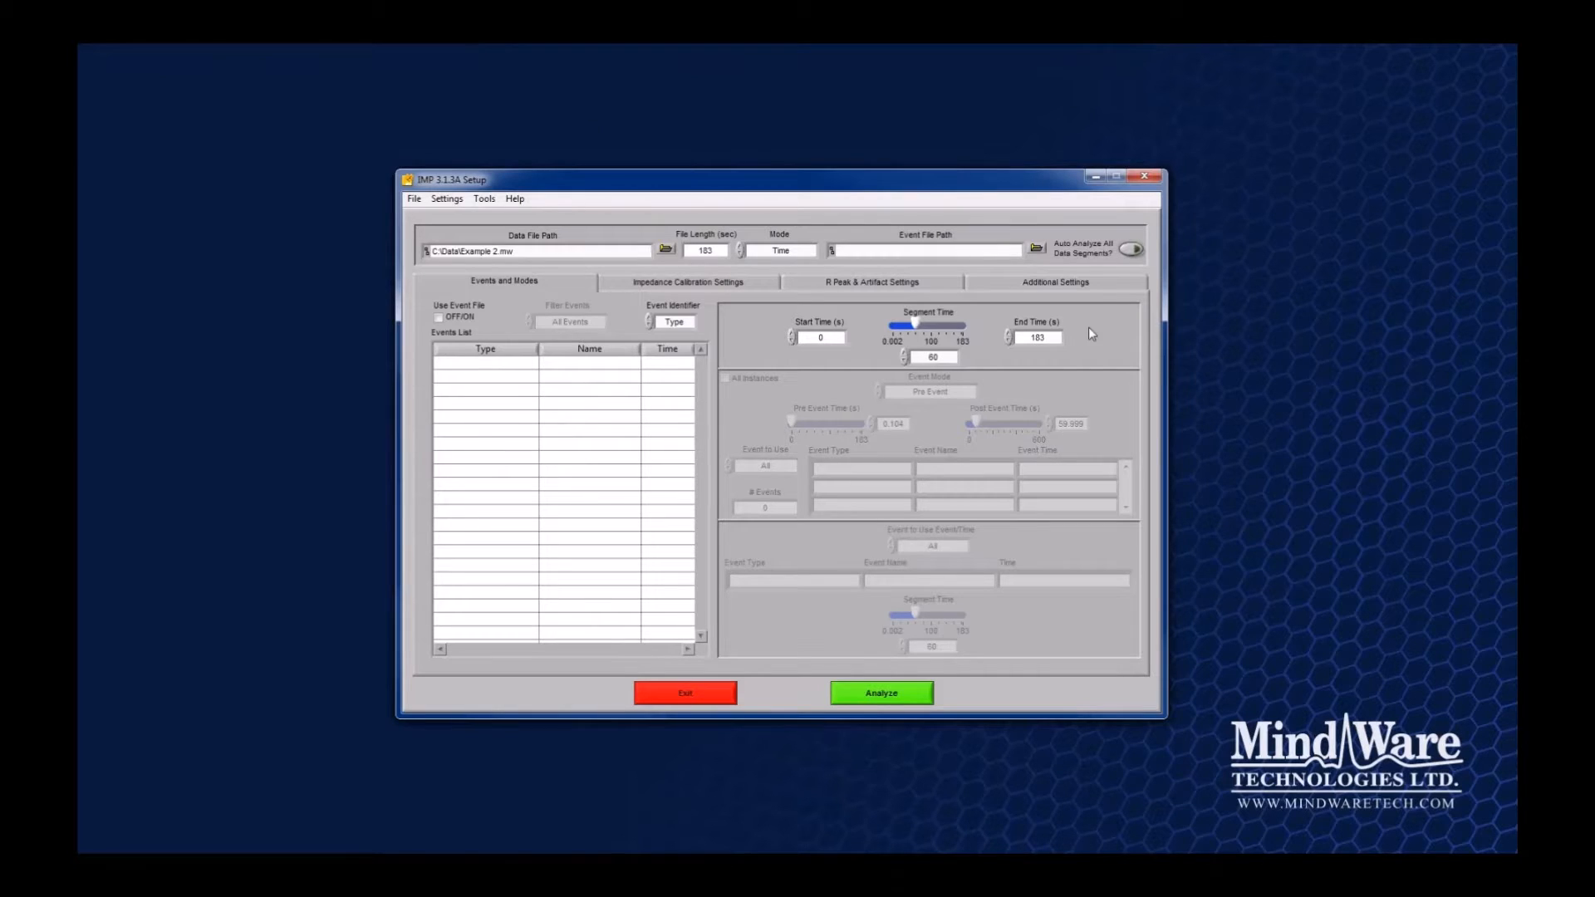
View the edit files available in the edit data folder without choosing a different one.
left_click(1066, 283)
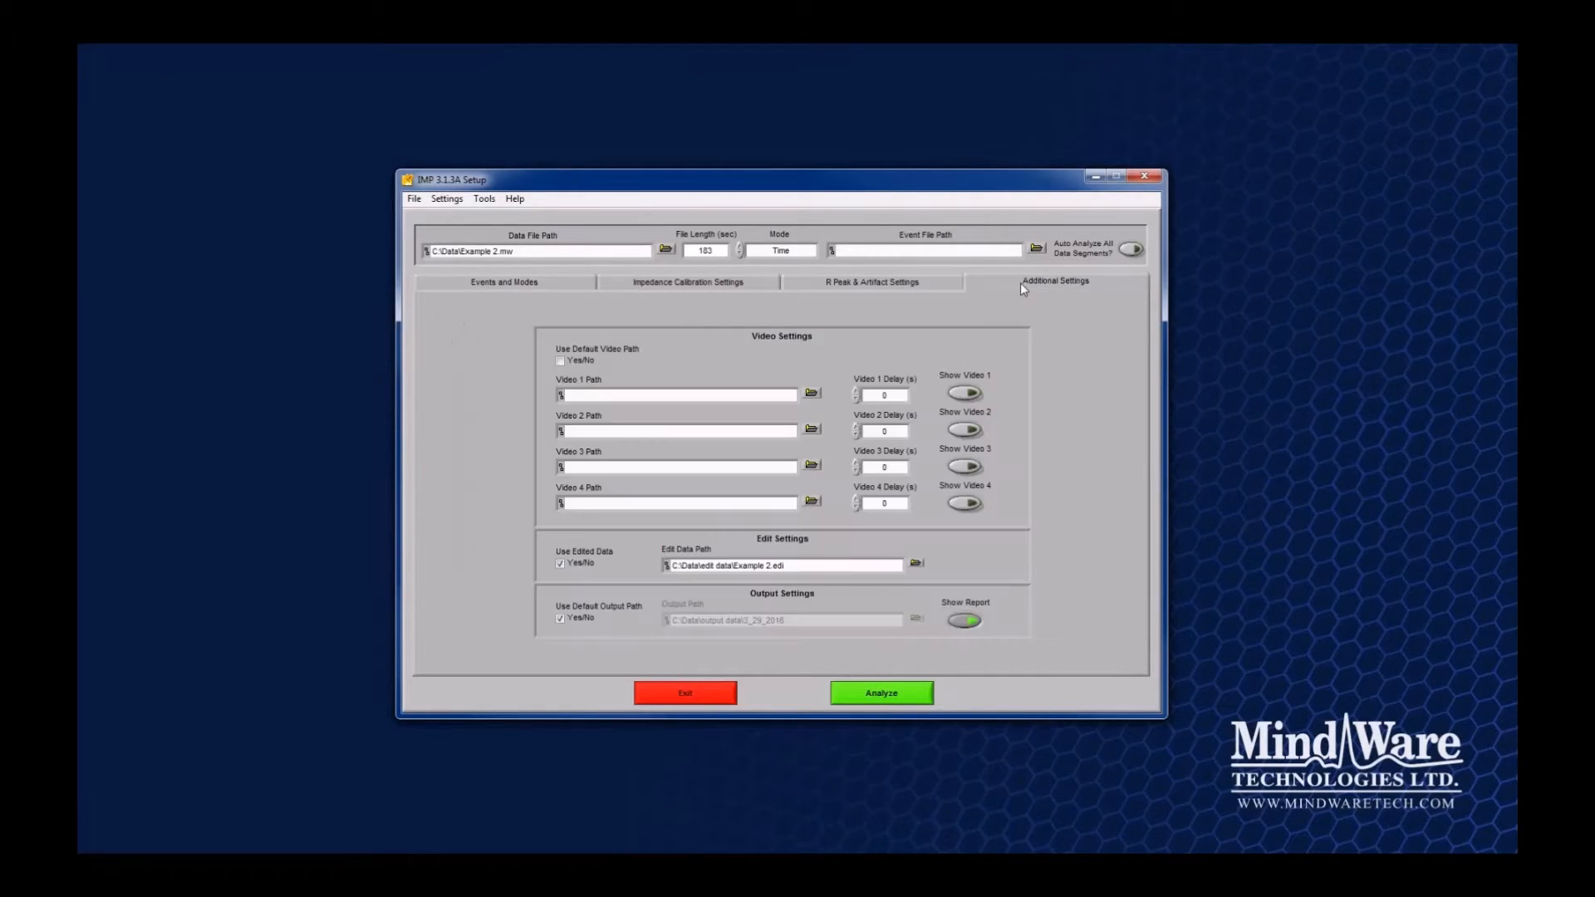
left_click(916, 565)
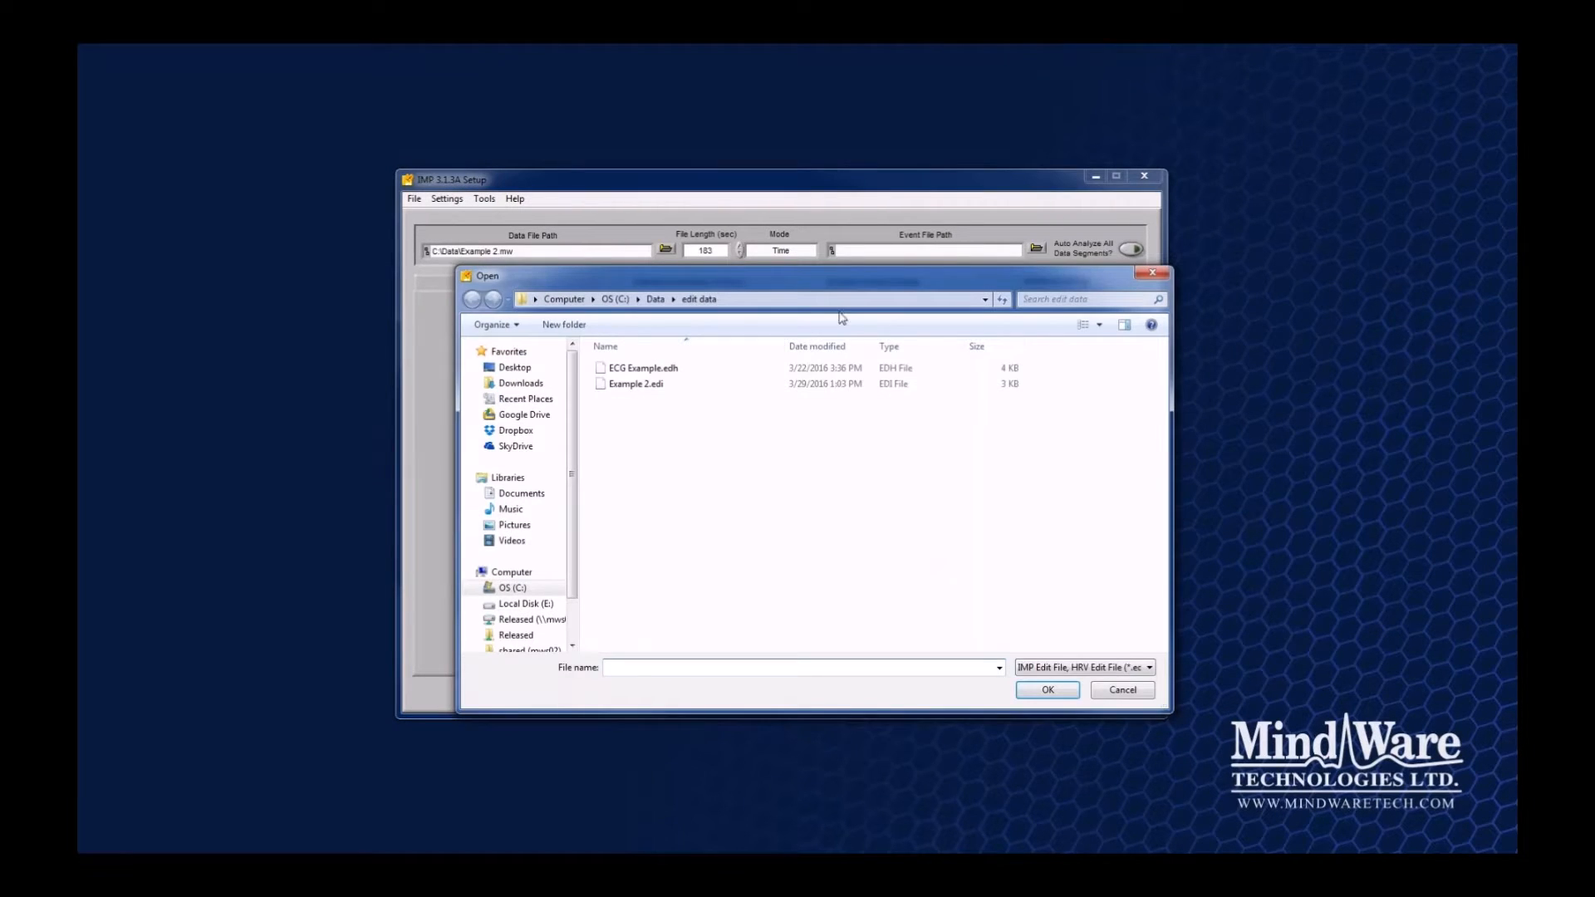
left_click_drag(837, 285, 827, 251)
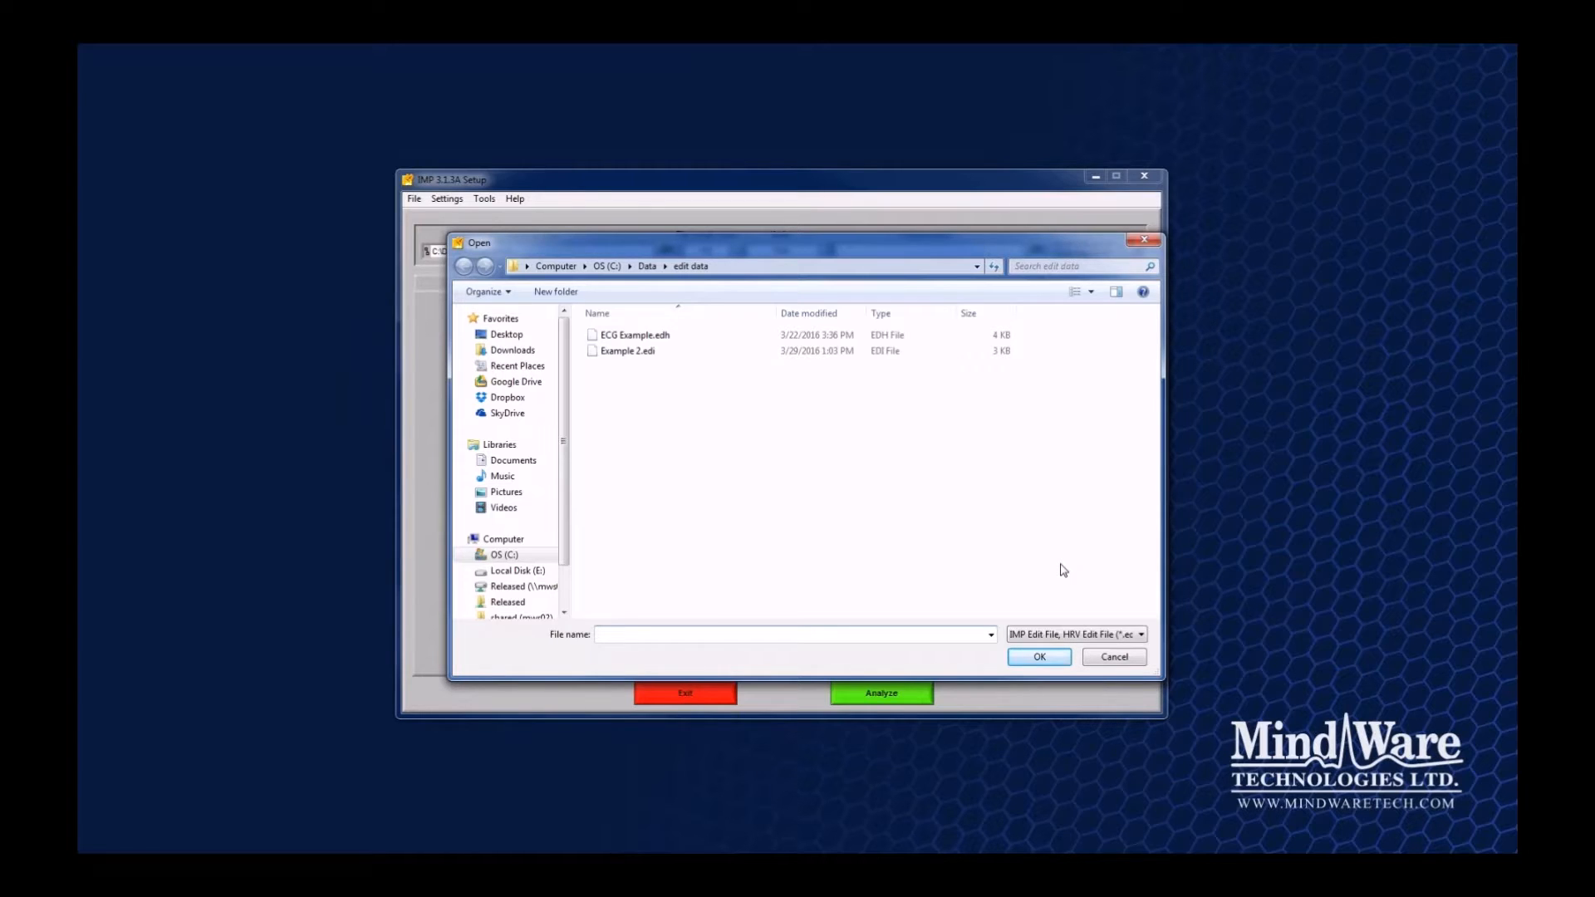
left_click(1105, 656)
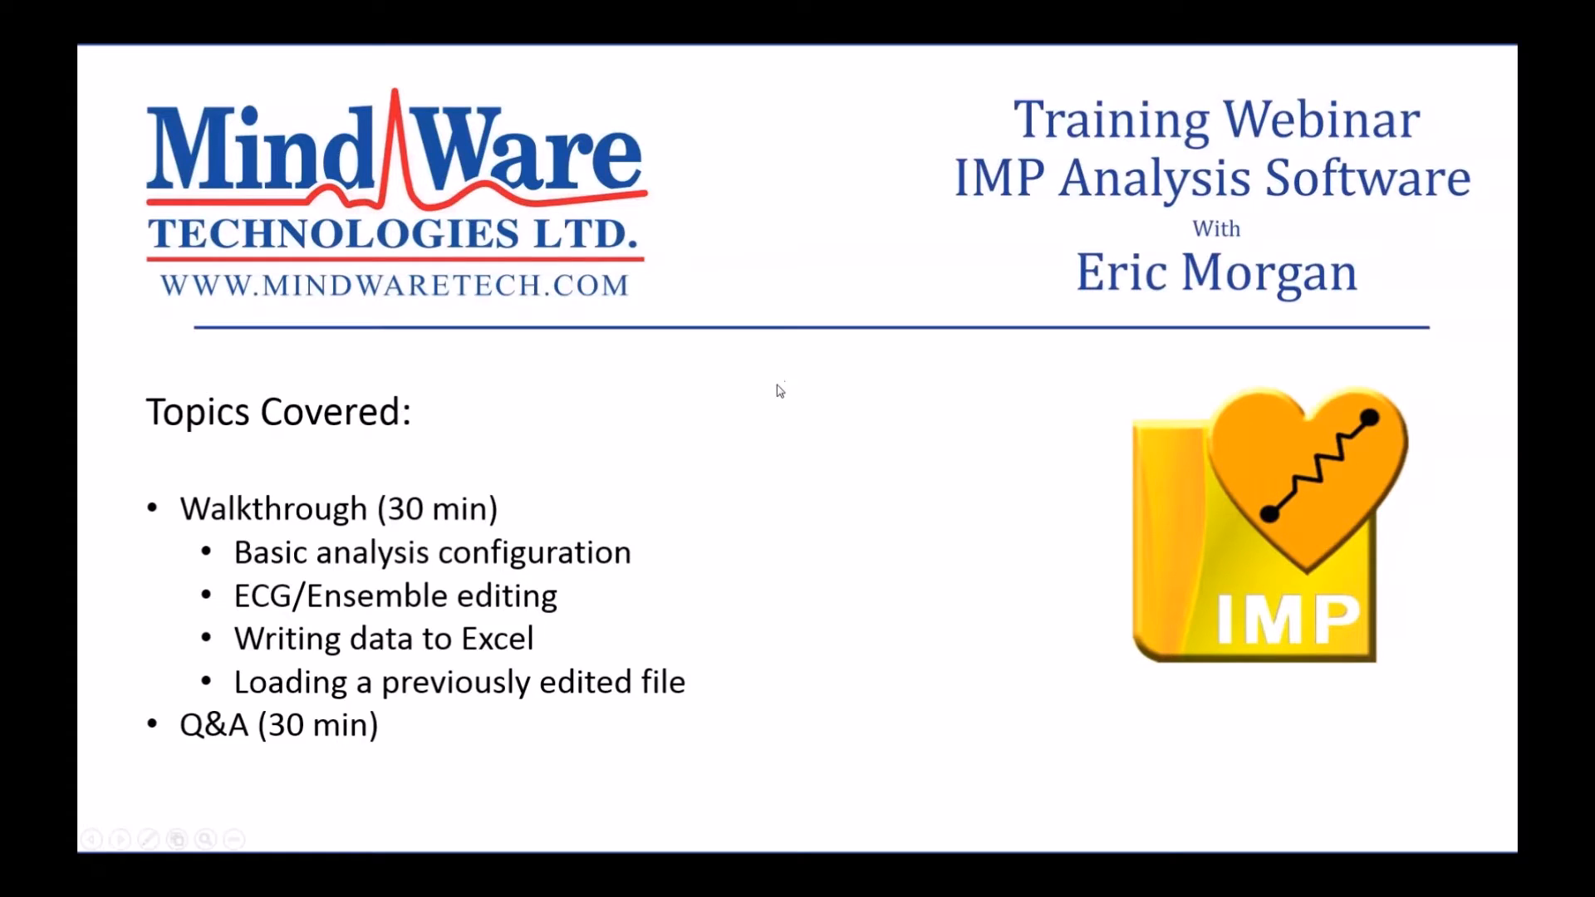
key("Right")
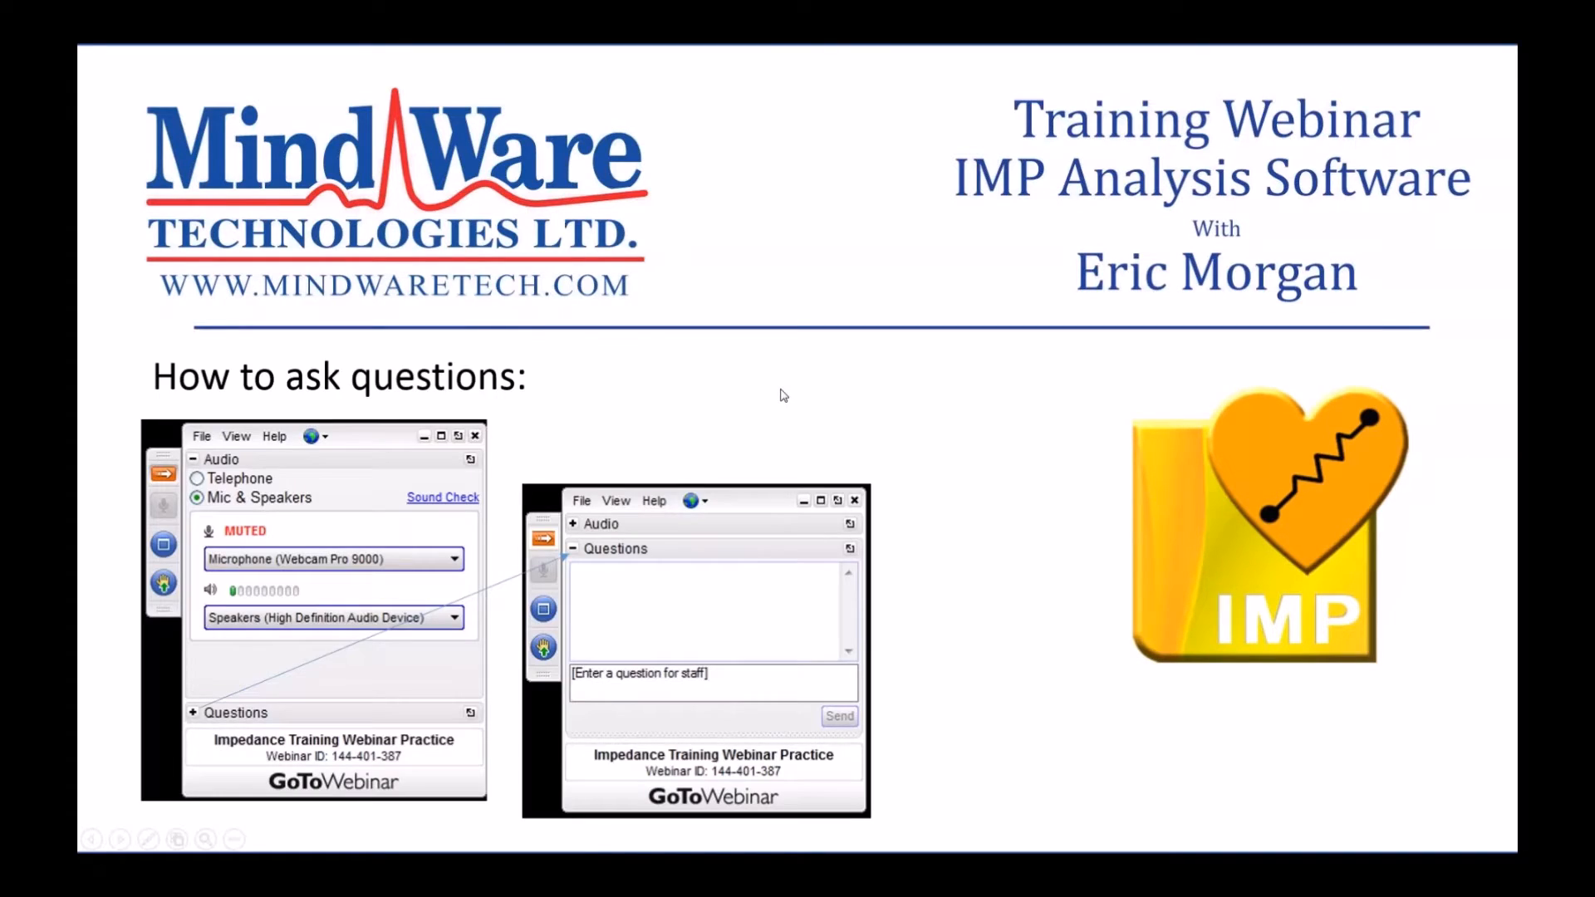
key("Right")
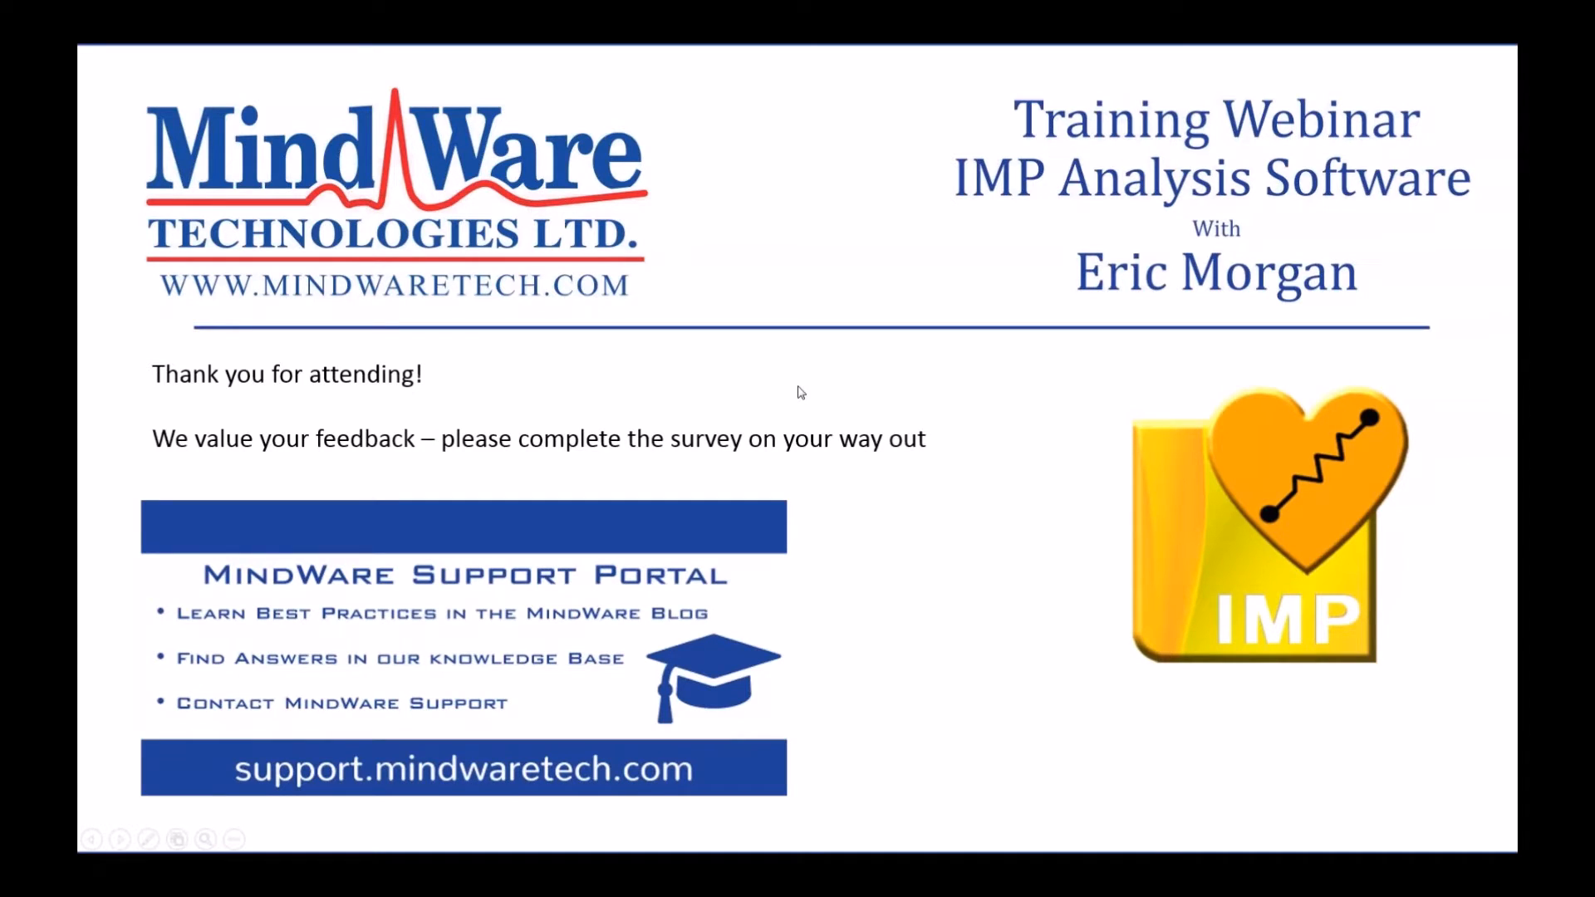
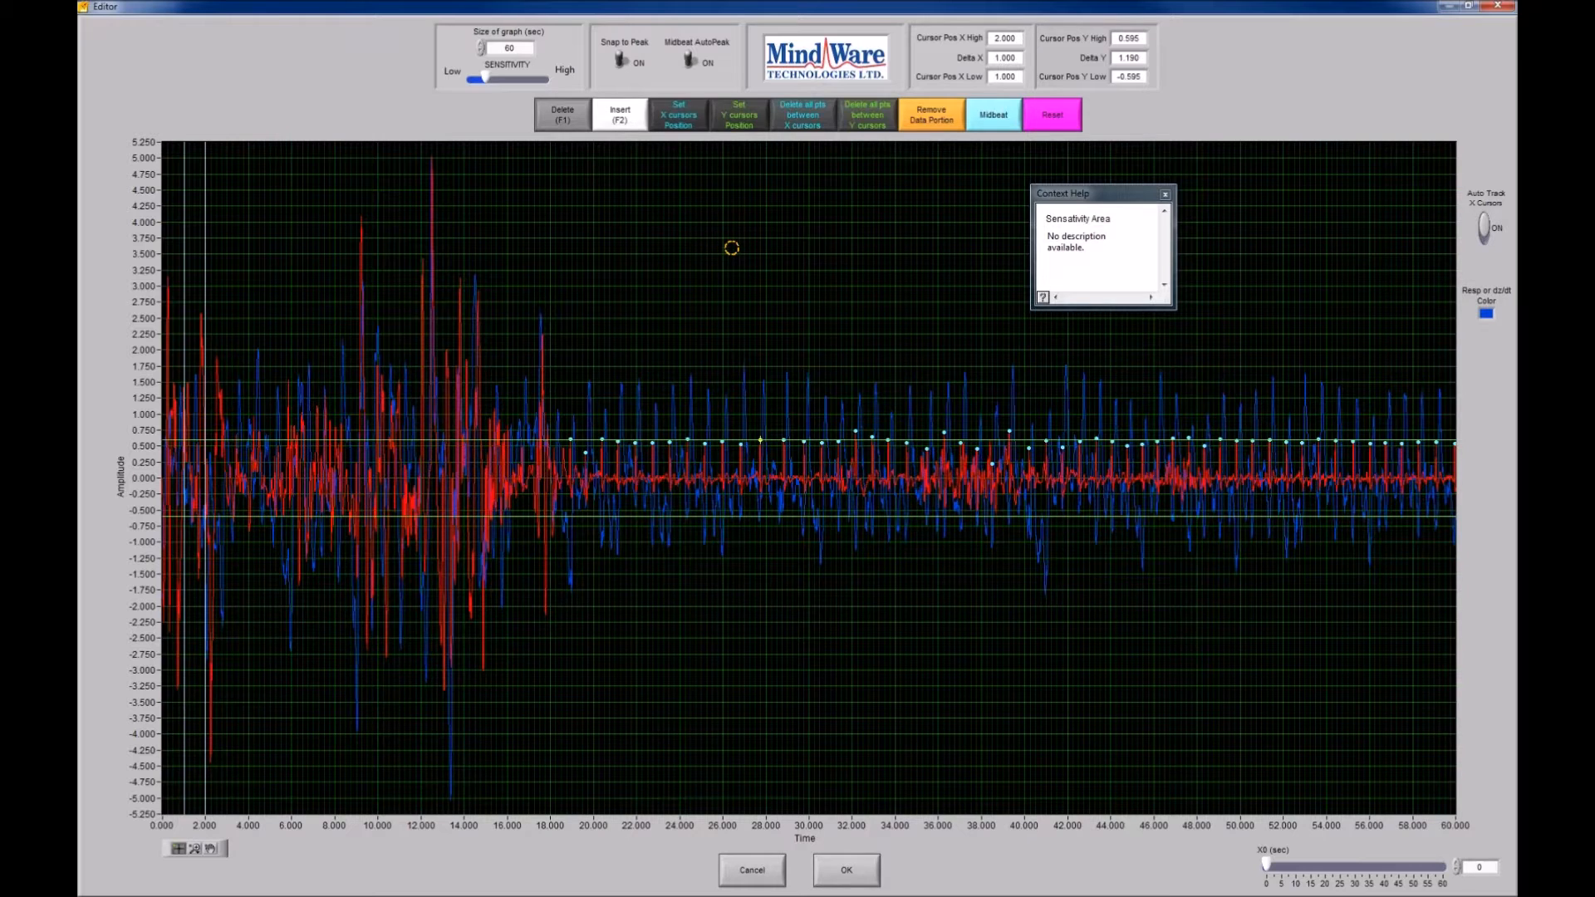
Switch Snap to Peak off and back on while putting the R peak editor into delete mode.
left_click(622, 61)
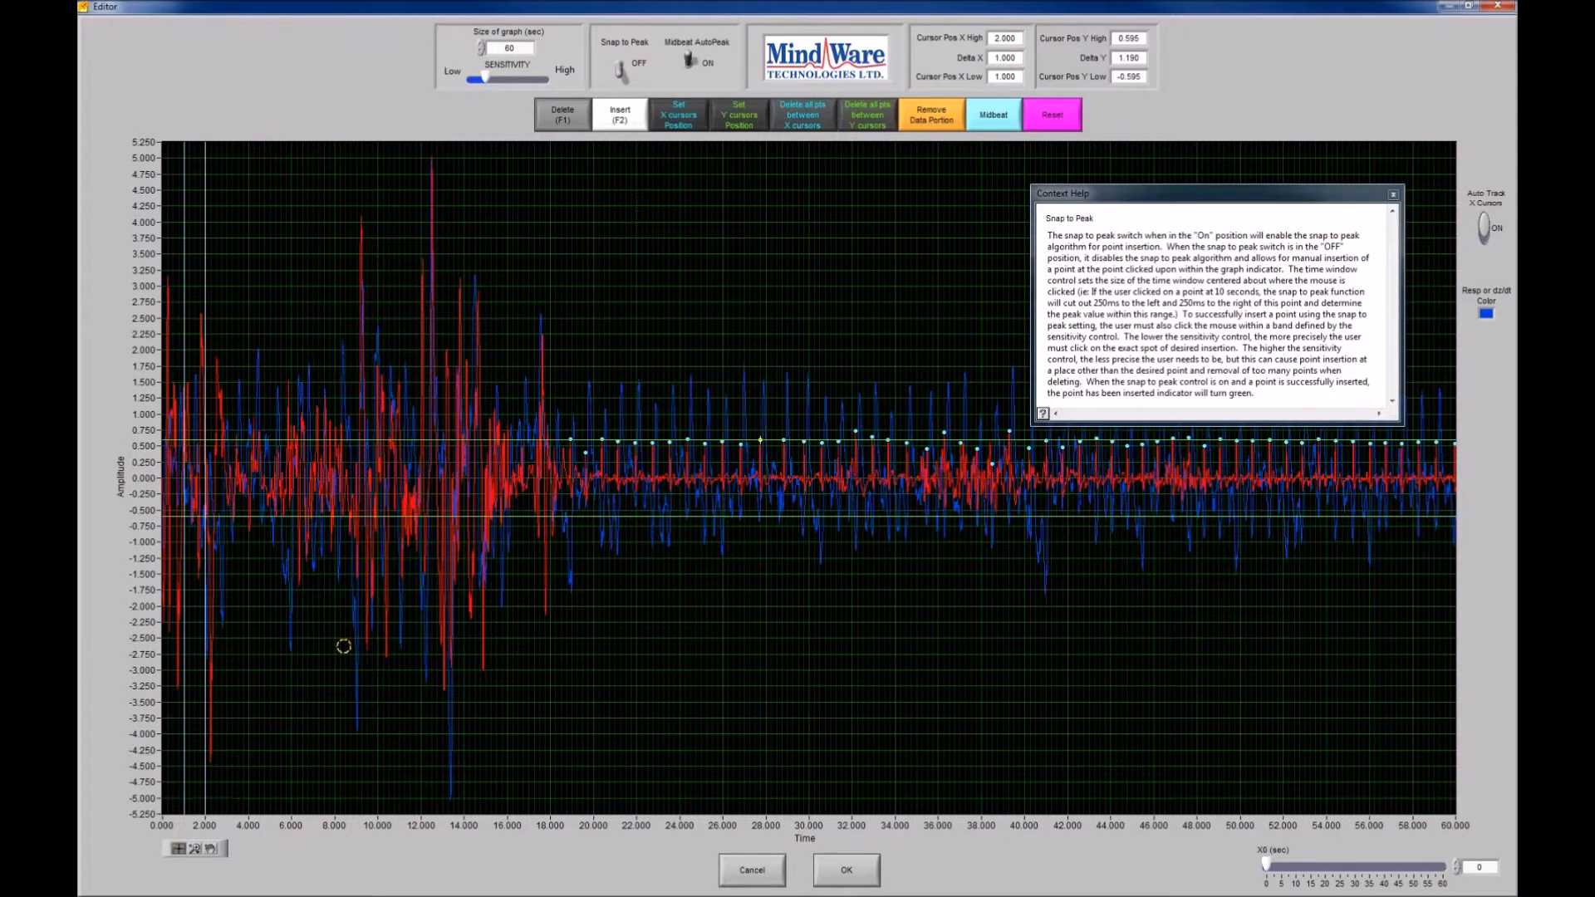
left_click(571, 118)
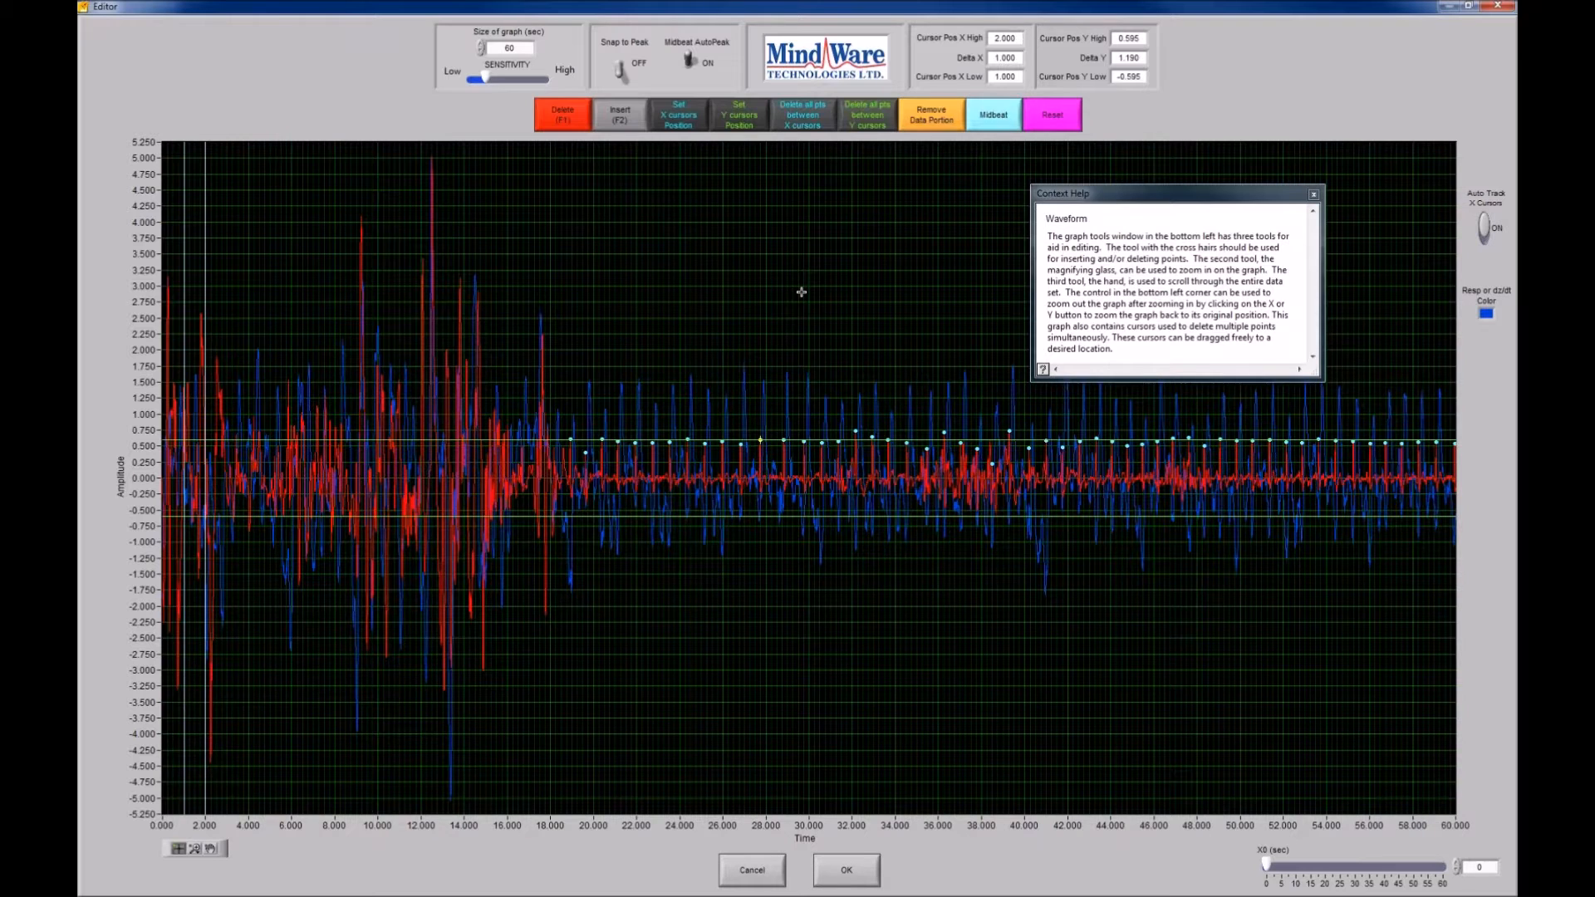
left_click(621, 70)
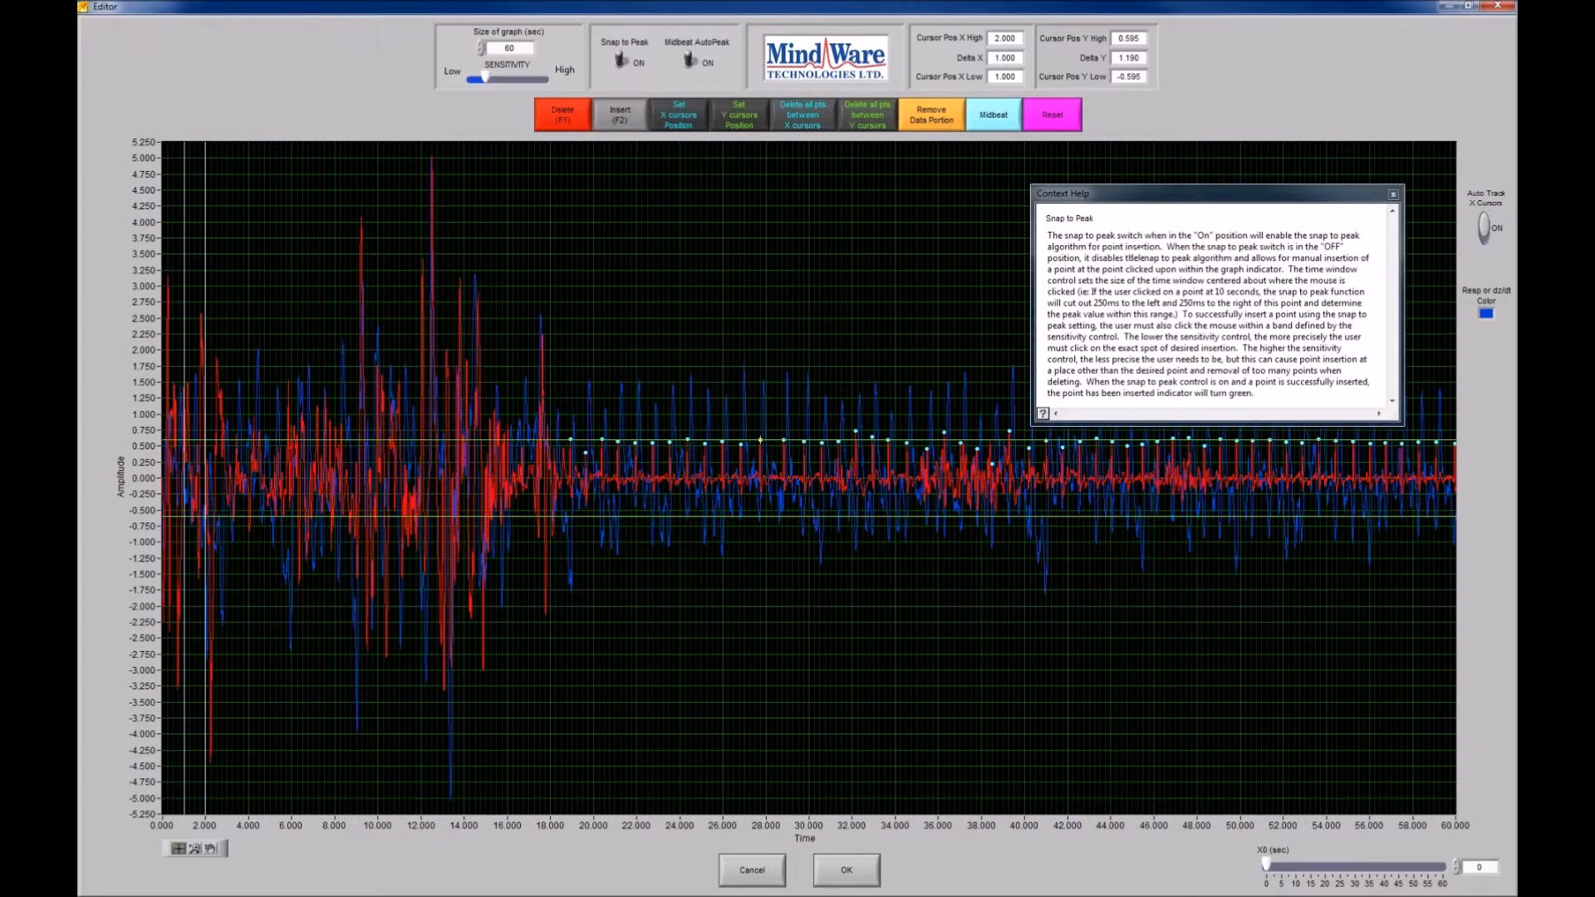
Raise the R peak editor's sensitivity to widen the selection circle, and leave the editor in delete mode.
left_click_drag(485, 77, 516, 77)
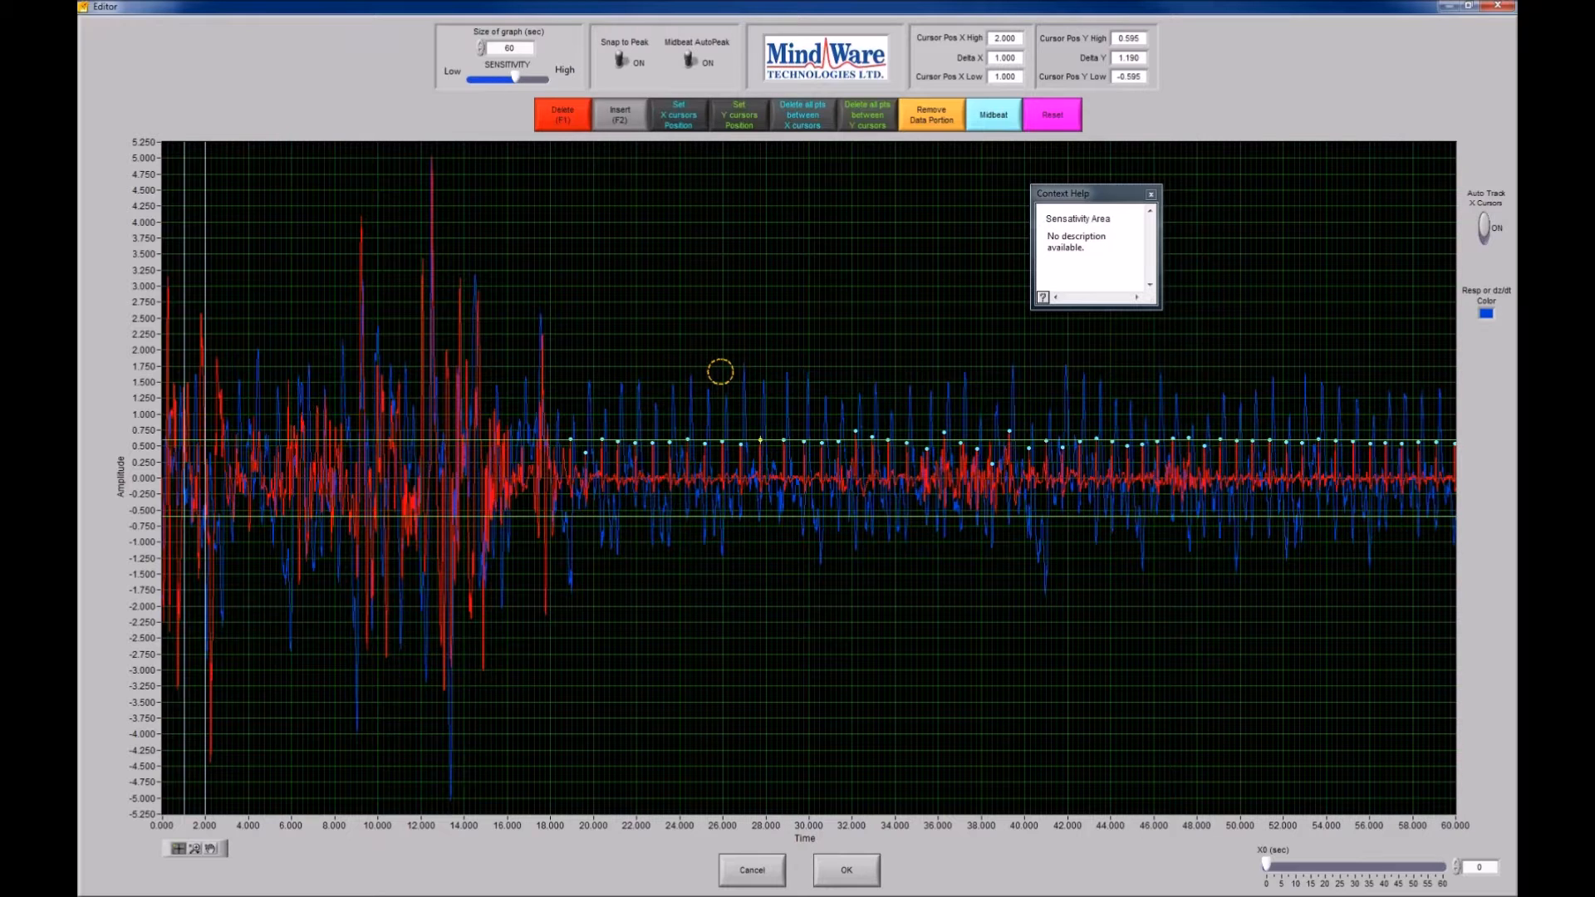
left_click_drag(516, 76, 522, 76)
left_click(562, 115)
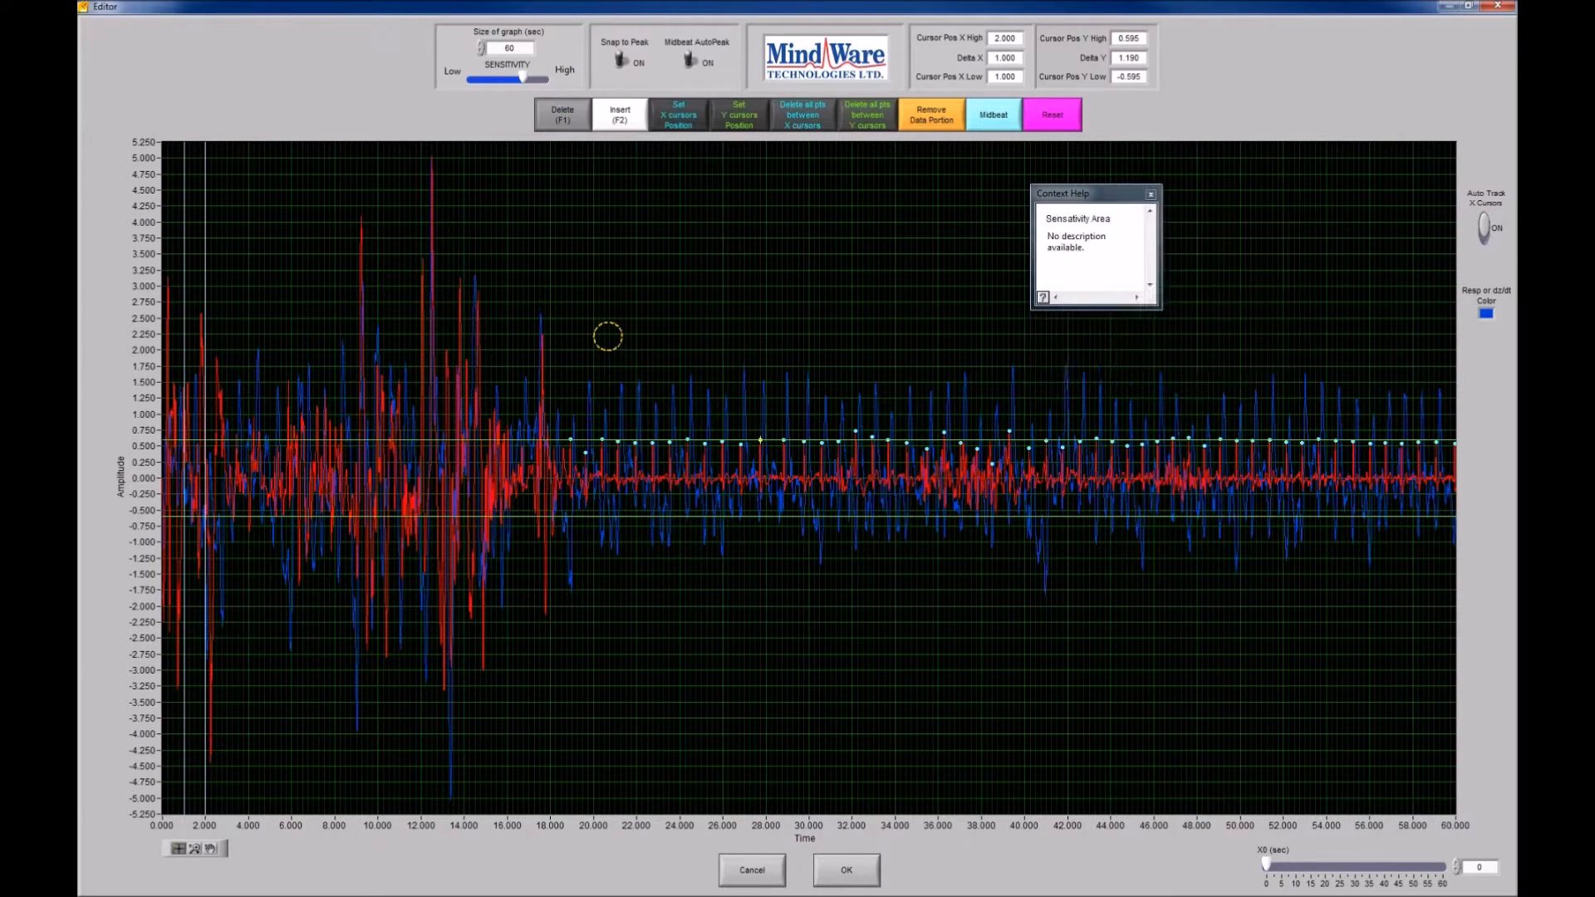
scroll(622, 441, "up", 1)
key("F1")
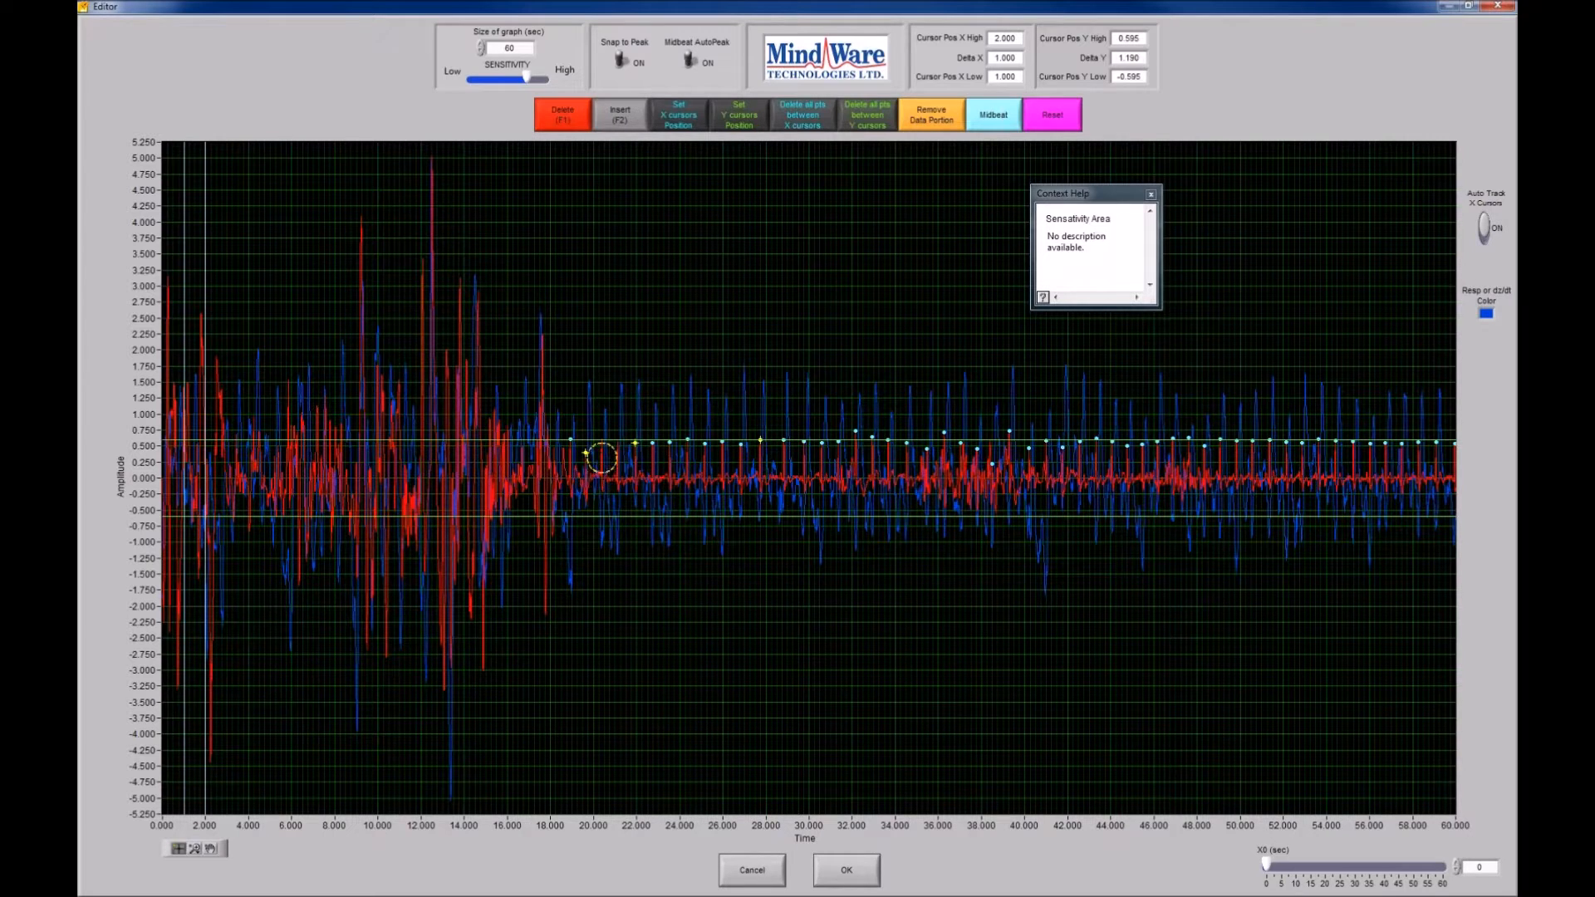
scroll(601, 439, "down", 3)
Accept the R peak editor for segment 1 and finish the Example 2 analysis to return to the setup.
left_click(834, 882)
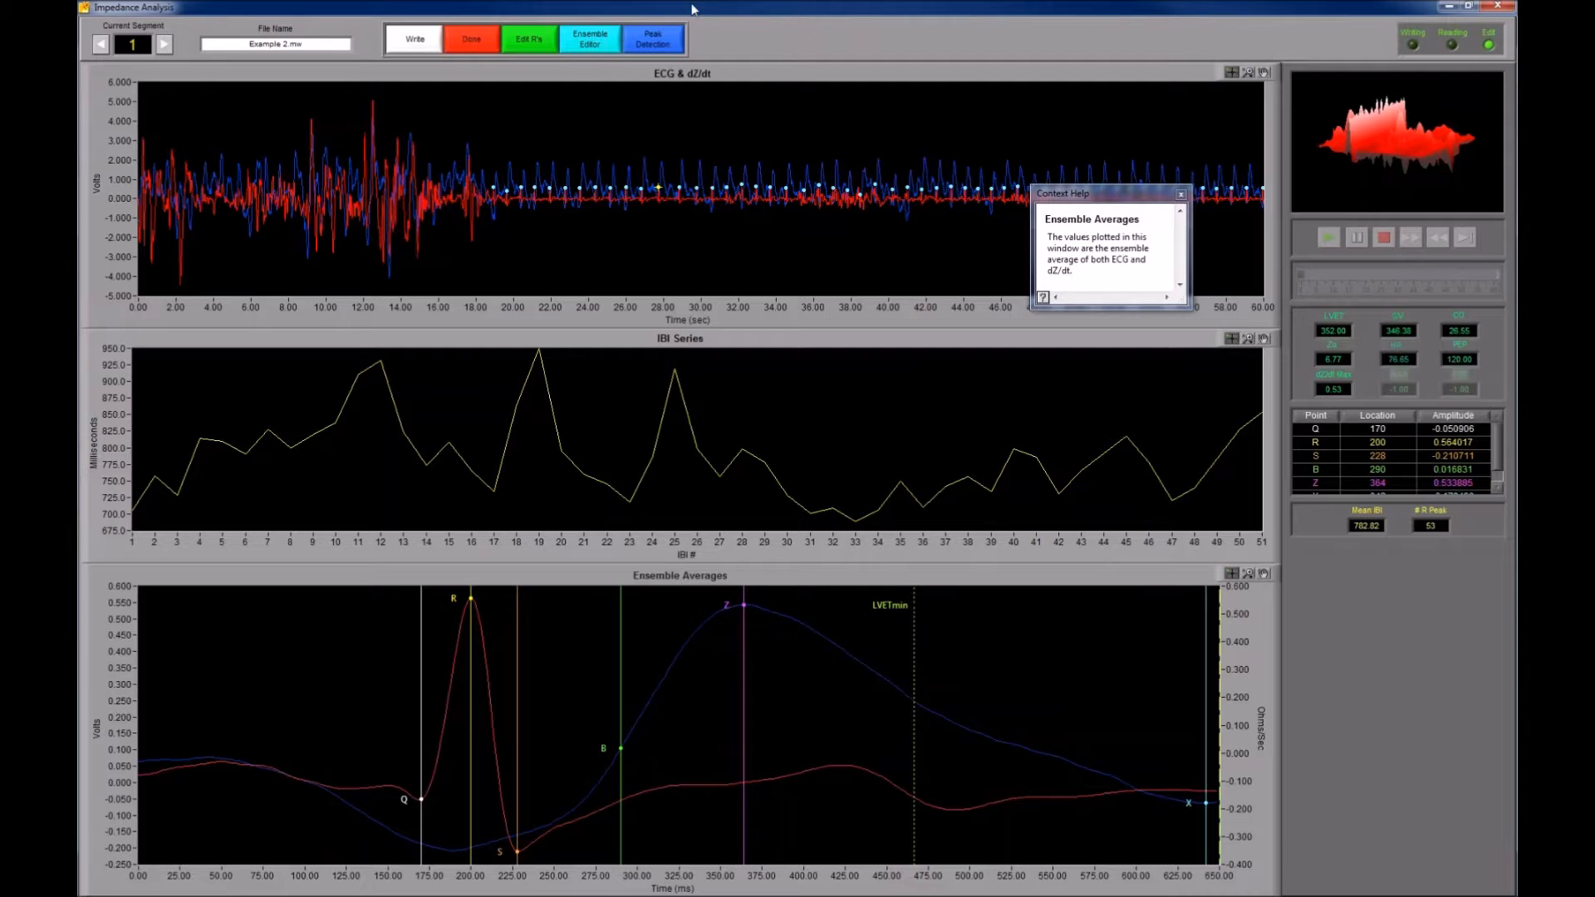
left_click(484, 43)
left_click(1113, 656)
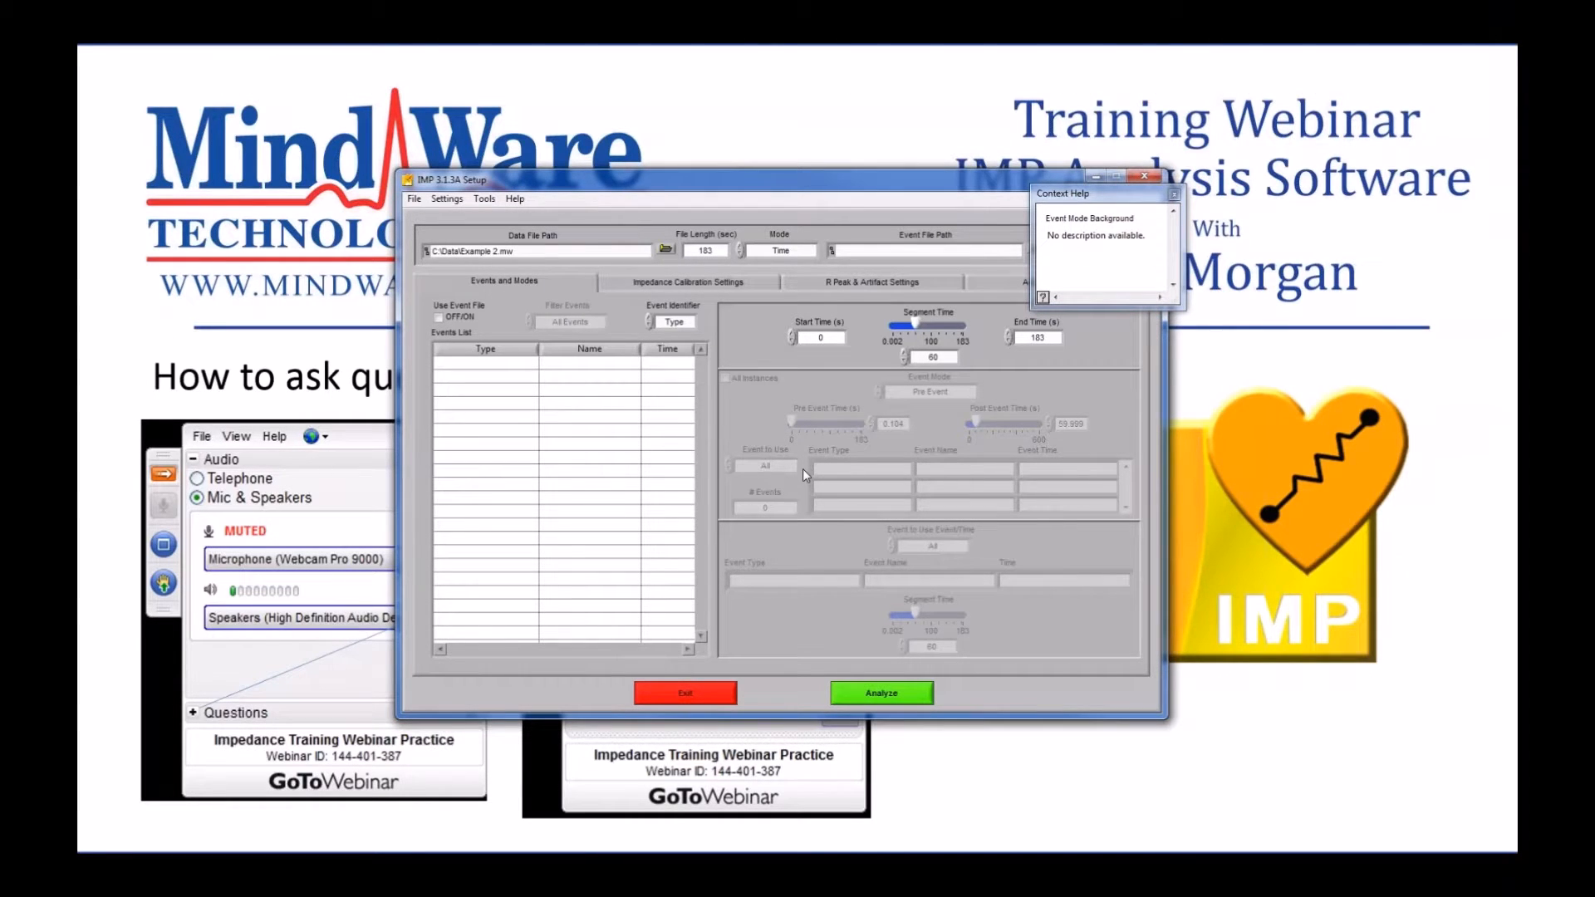
Review the impedance calibration settings, the configuration options, the B point calculation methods, and the R peak and artifact settings.
left_click(693, 283)
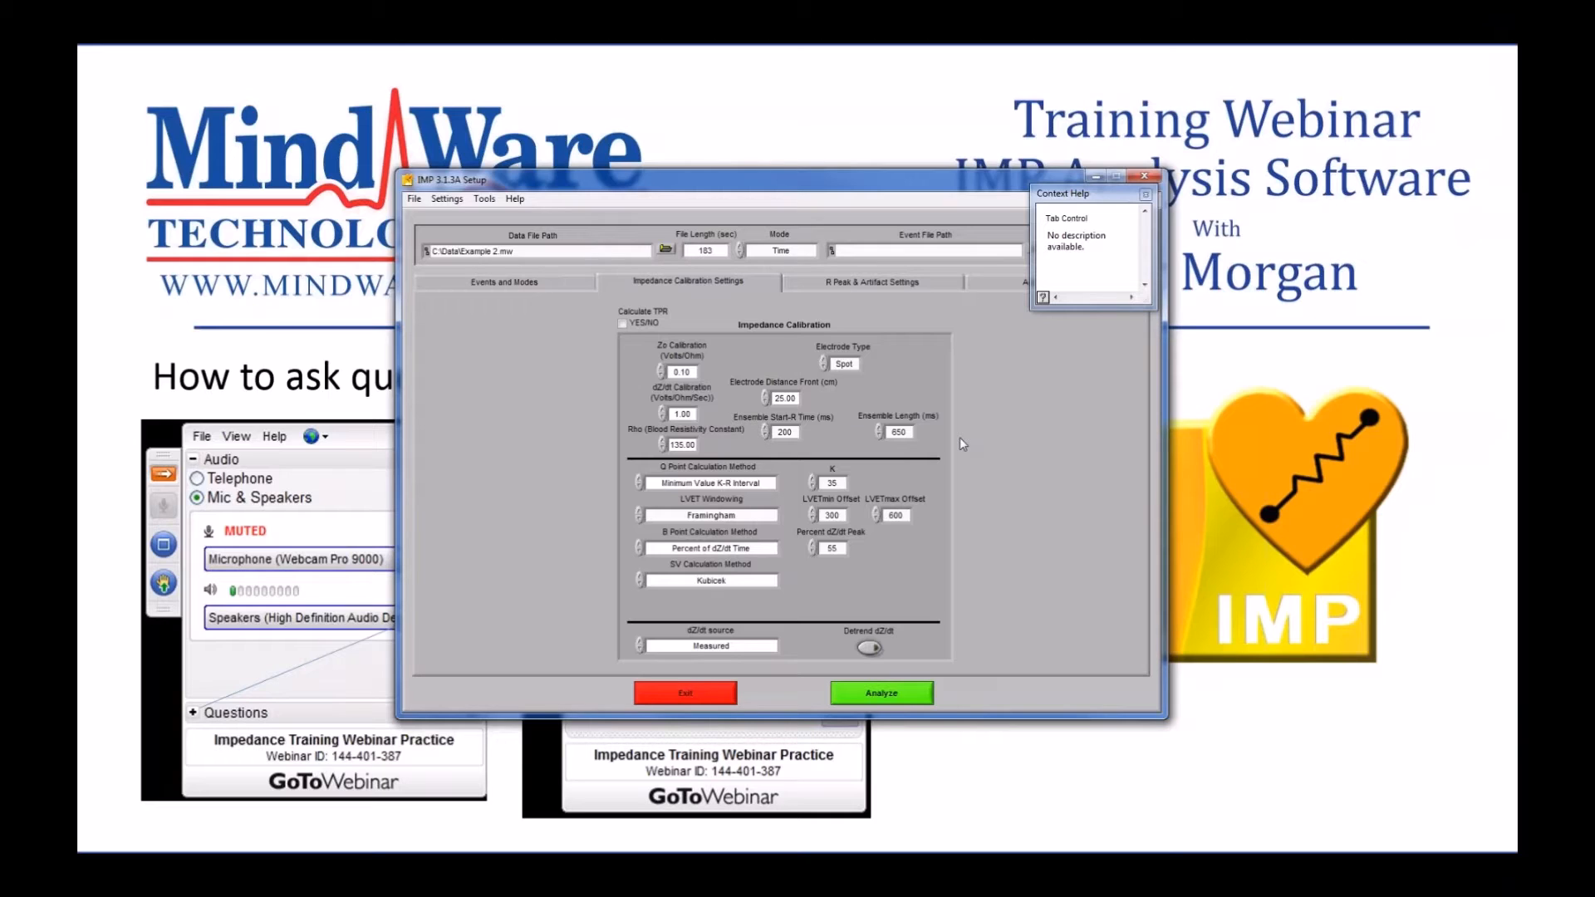
left_click(447, 199)
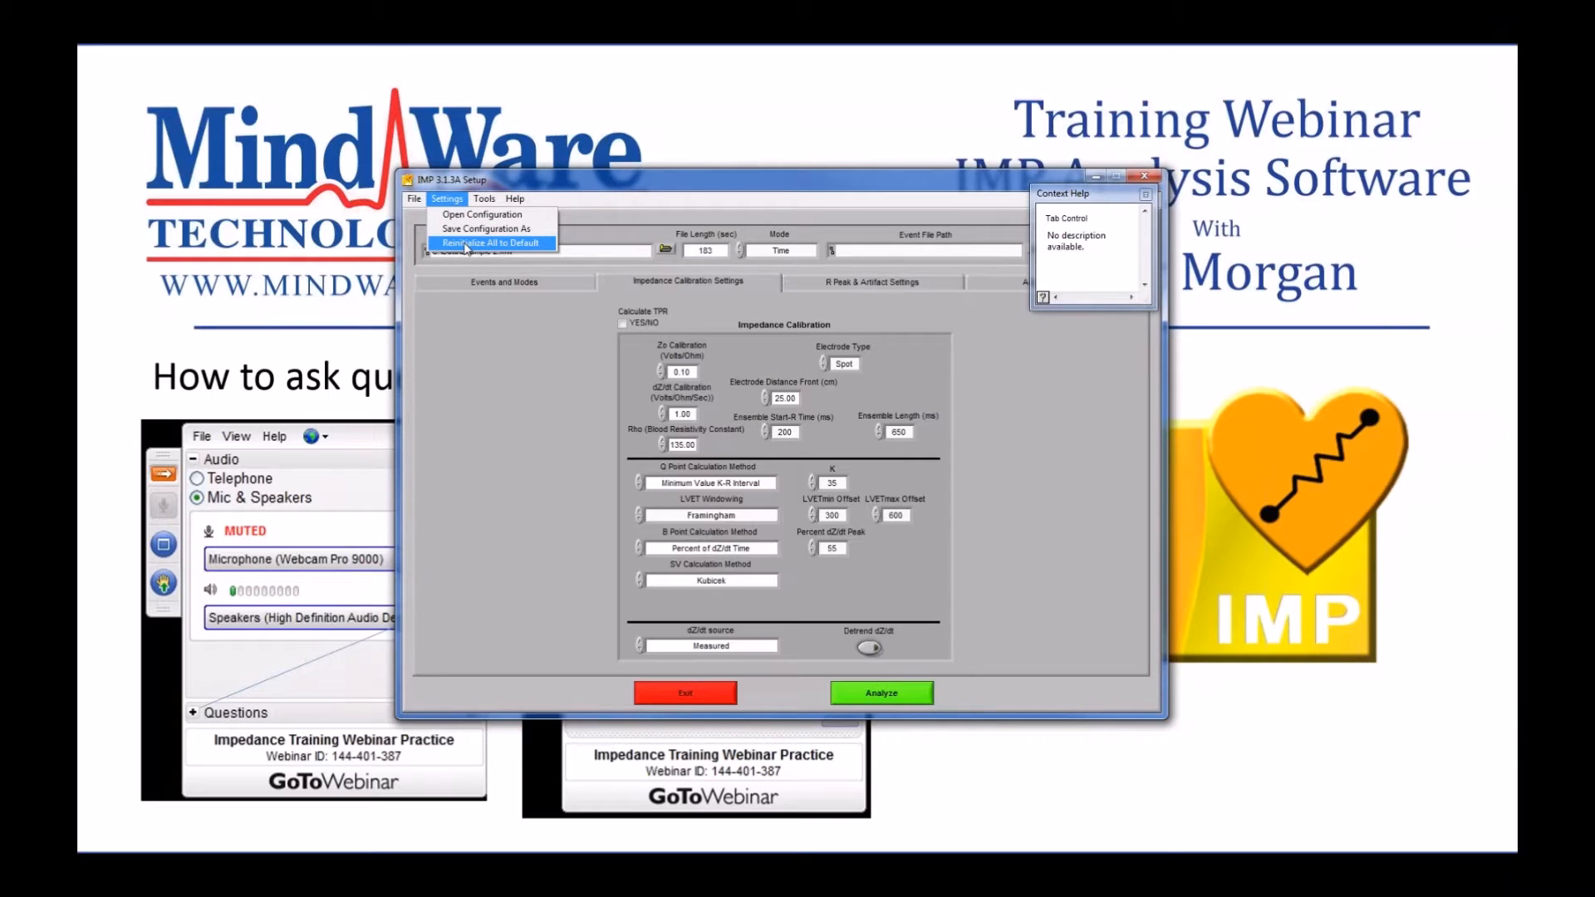
left_click(554, 353)
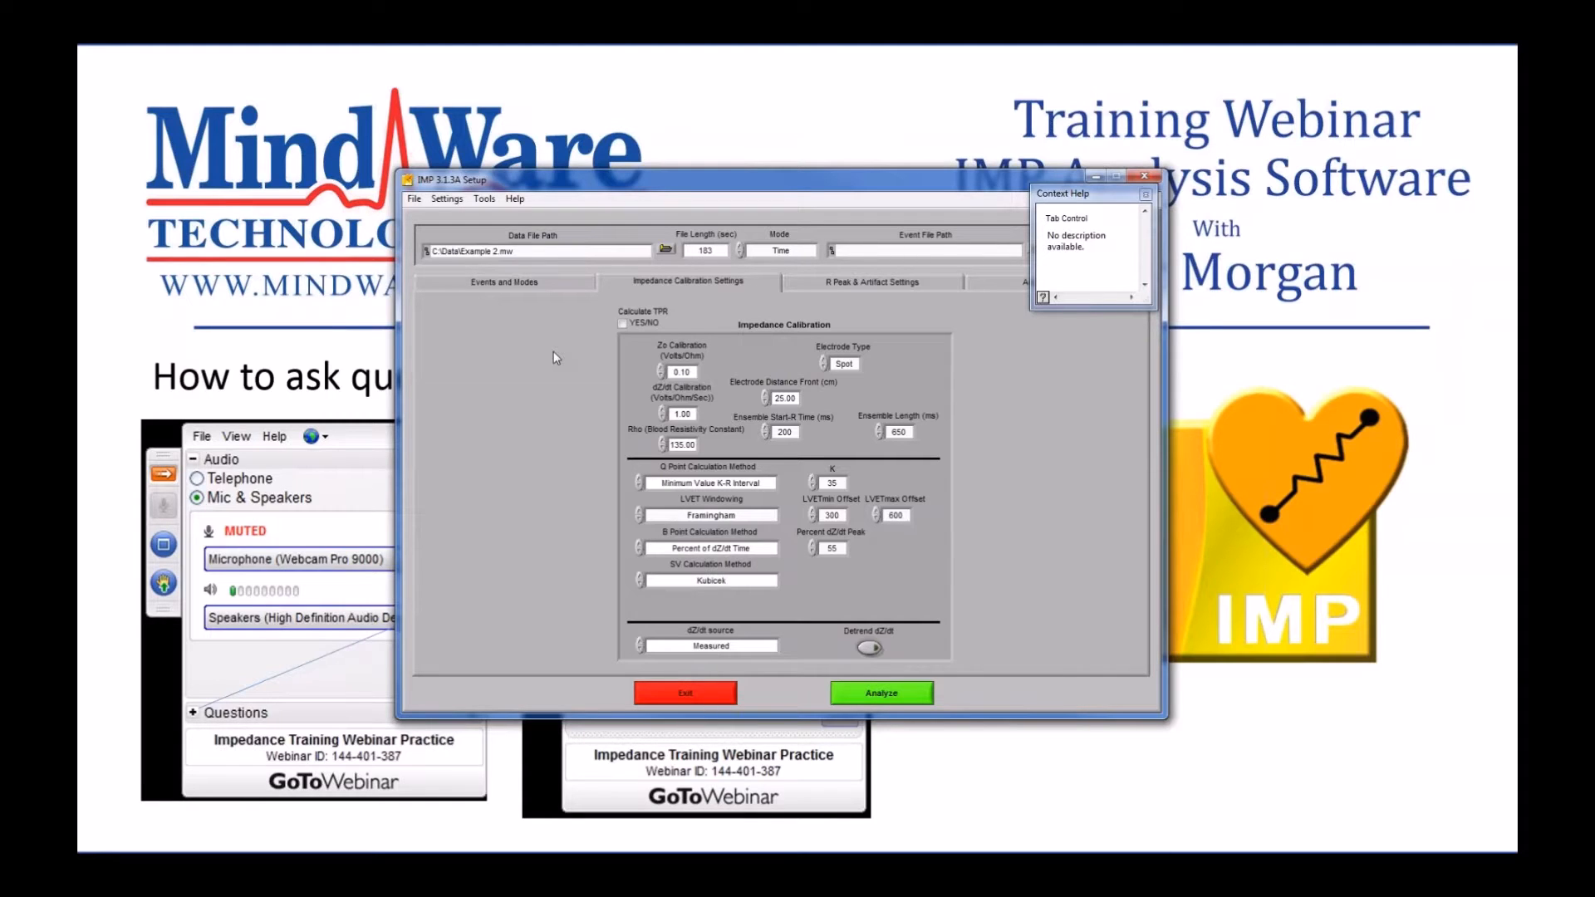
left_click(719, 548)
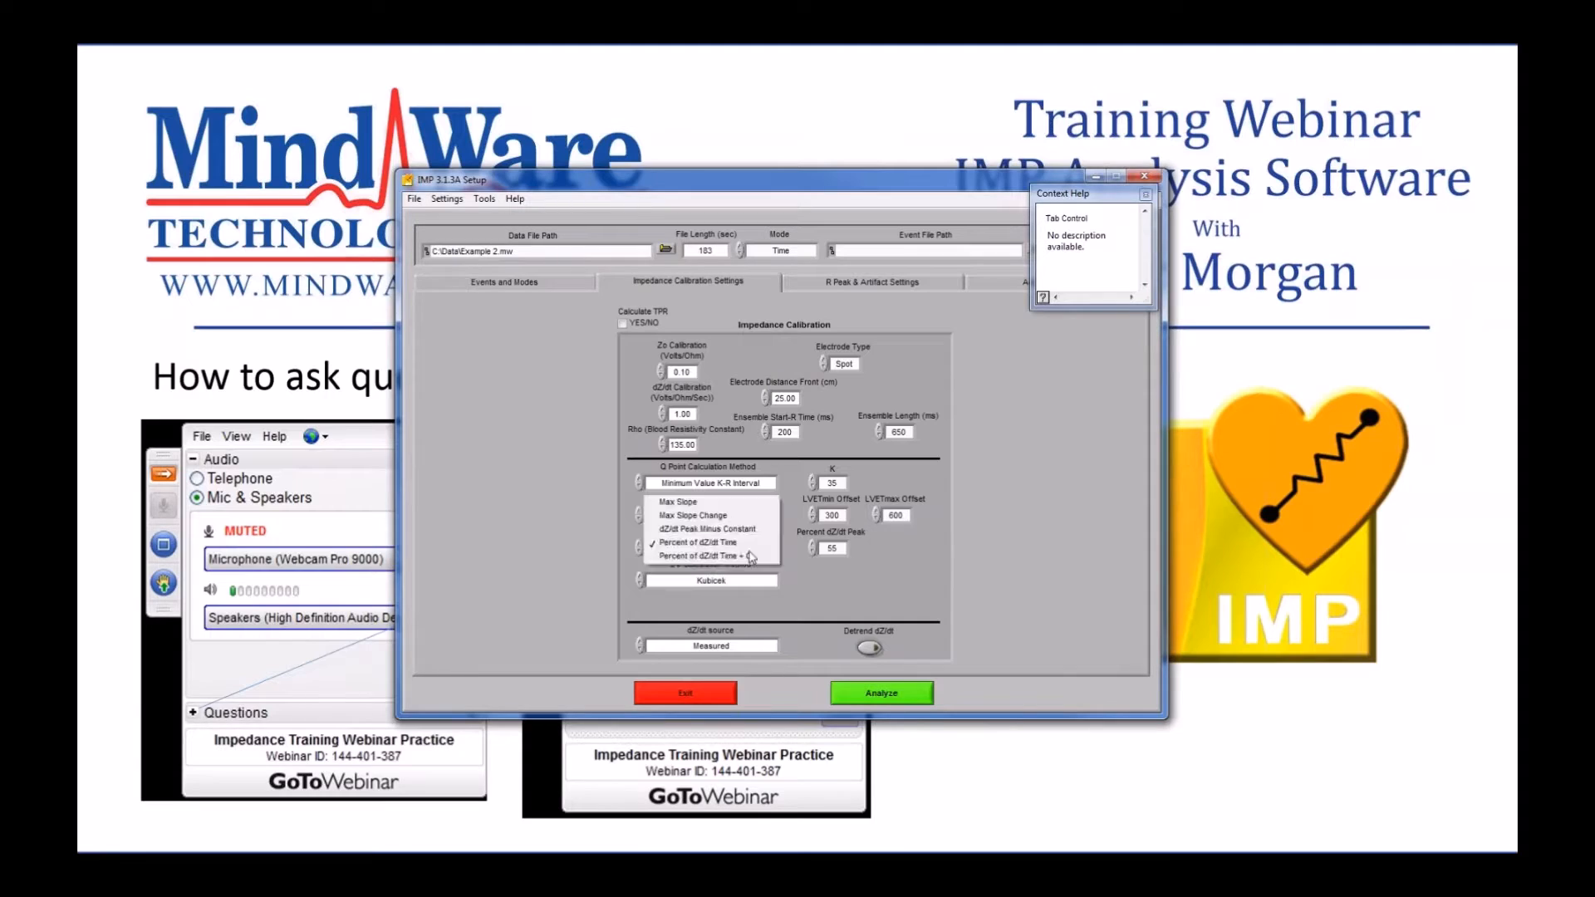
left_click(681, 546)
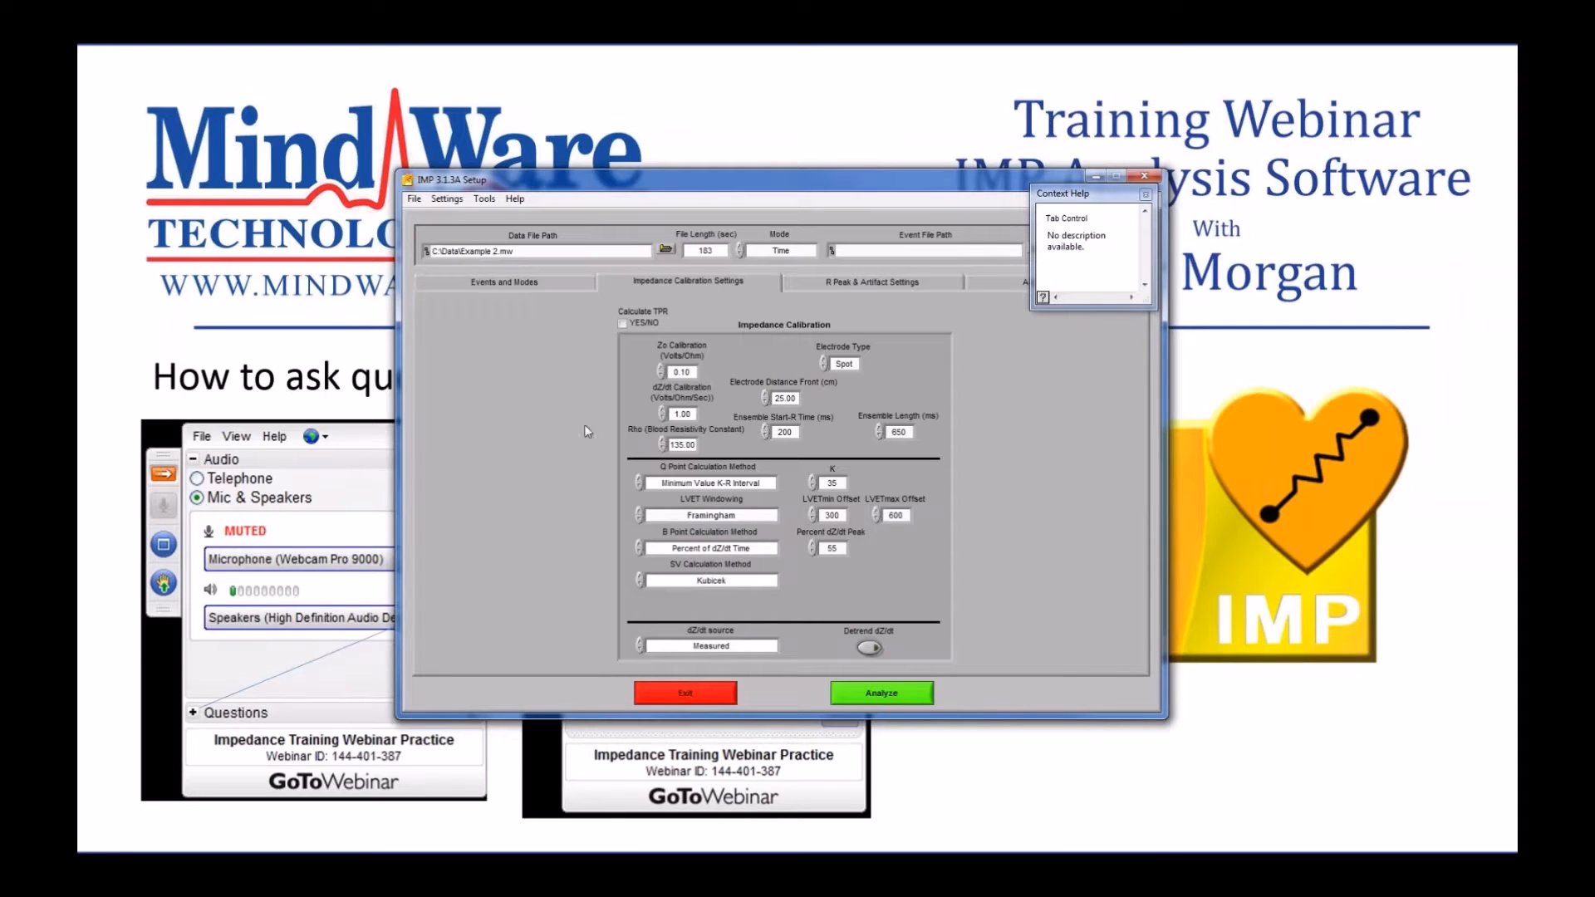
left_click(826, 284)
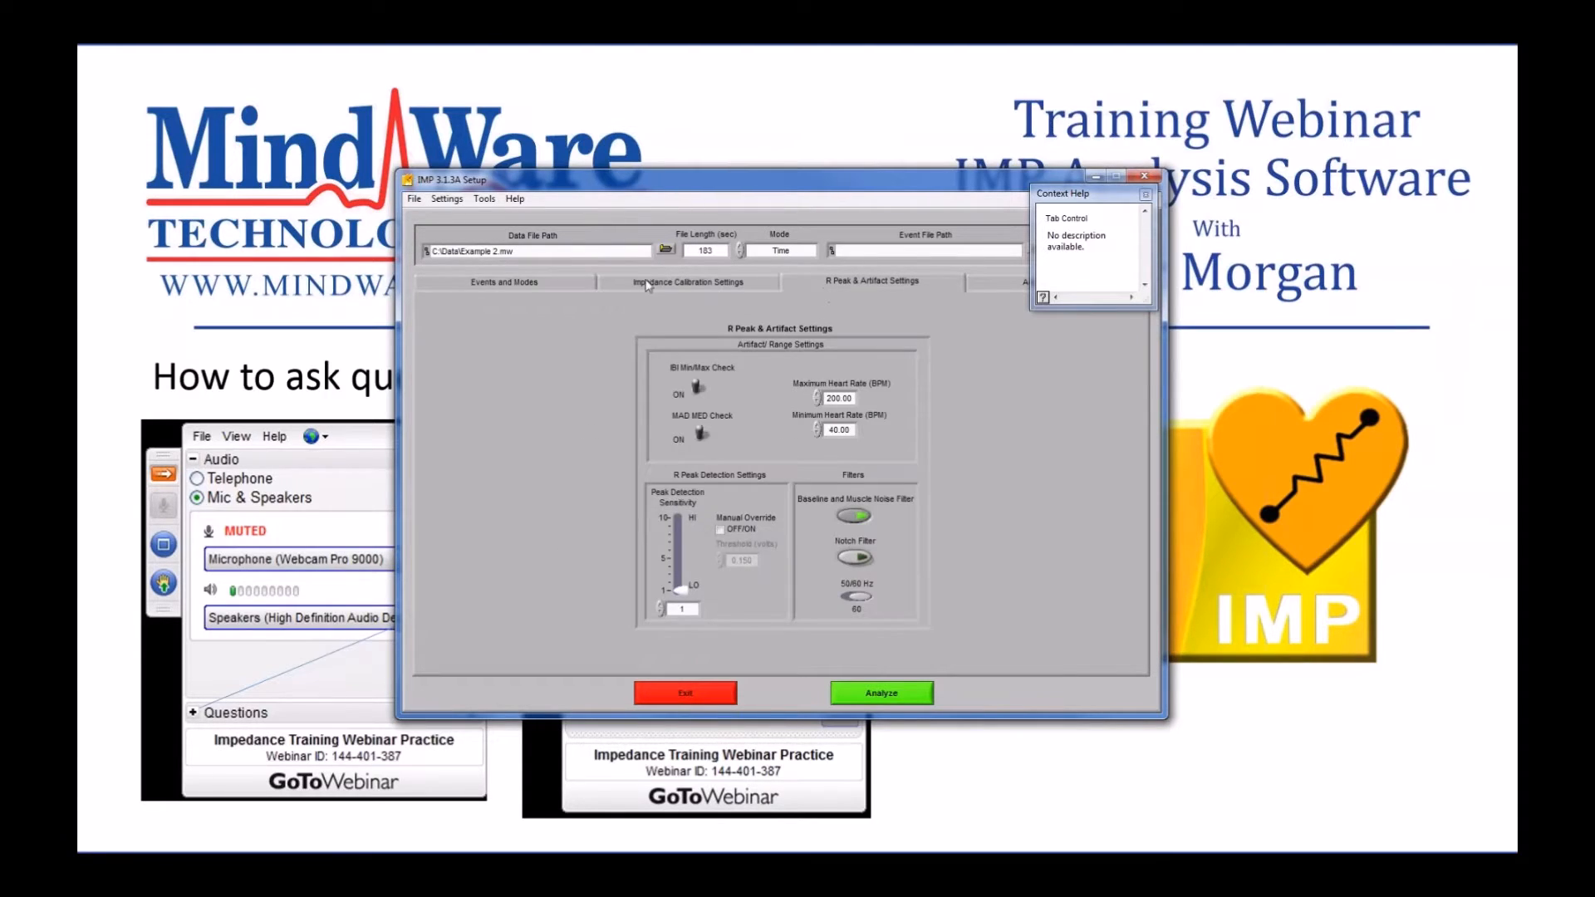
left_click(576, 279)
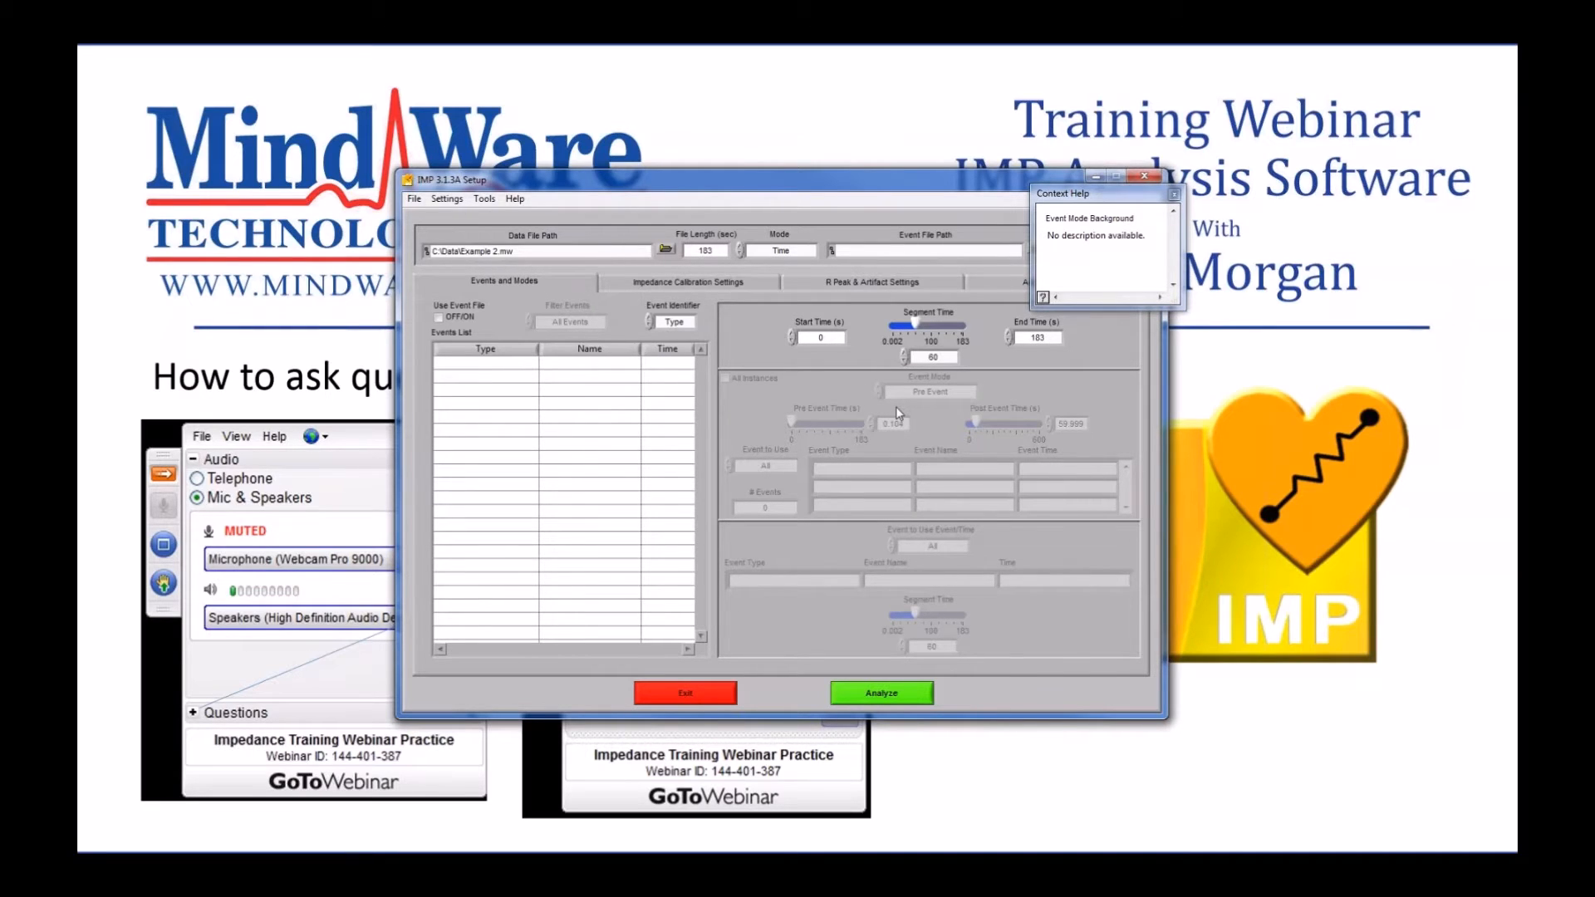
Analyze Example 2 with the loaded edits, treating ECG and dZ/dt as not inverted, and view segment 3.
left_click(897, 696)
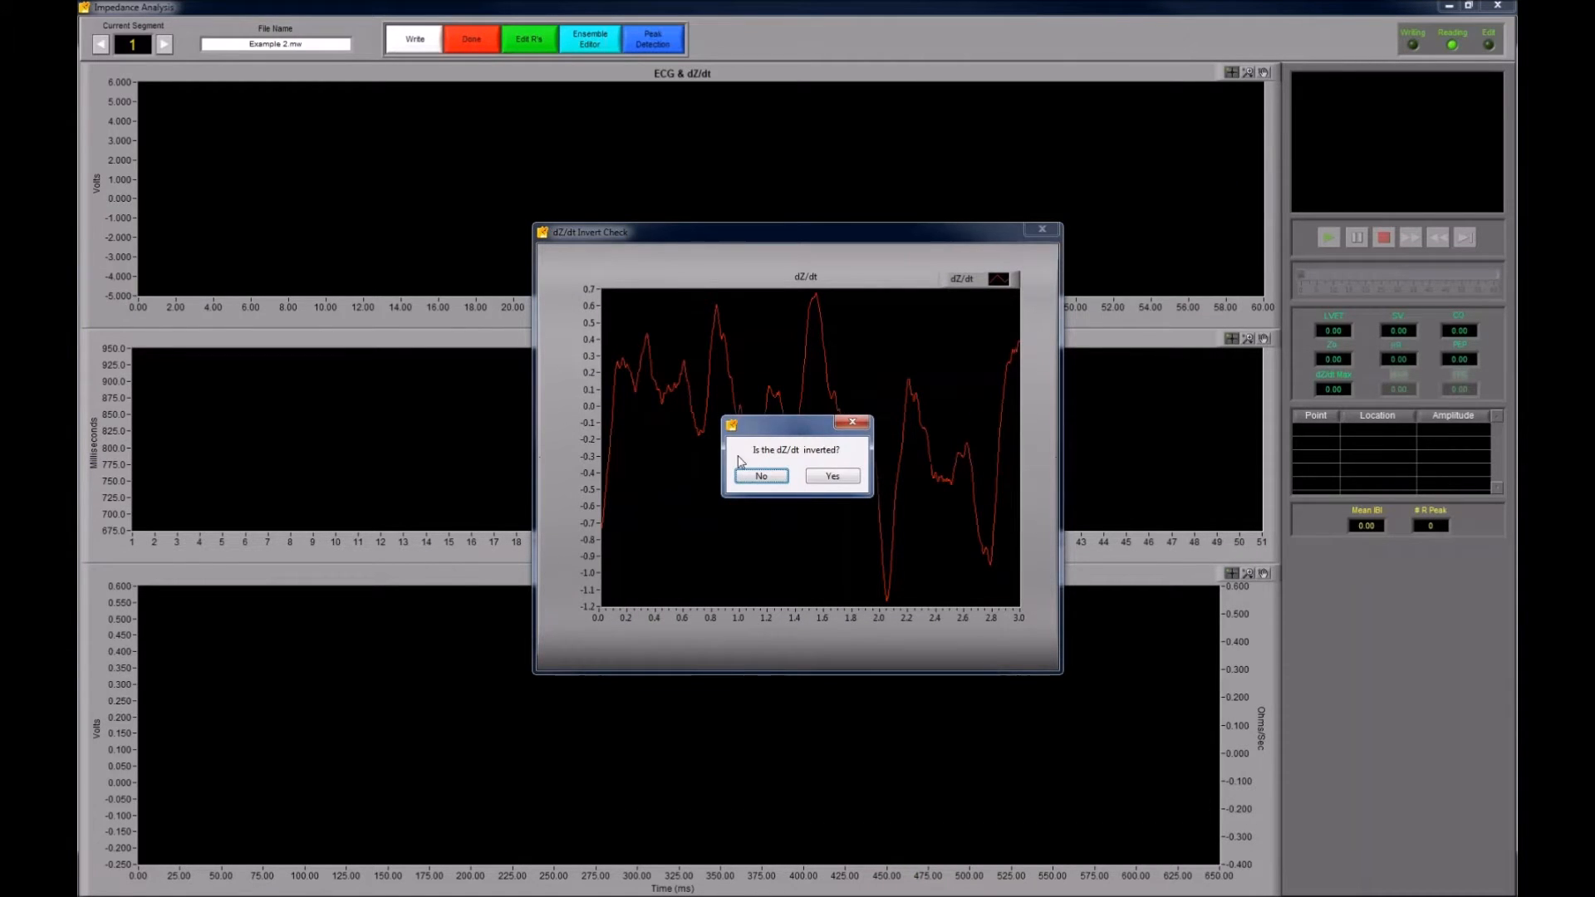
left_click(760, 477)
key("Return")
left_click(165, 44)
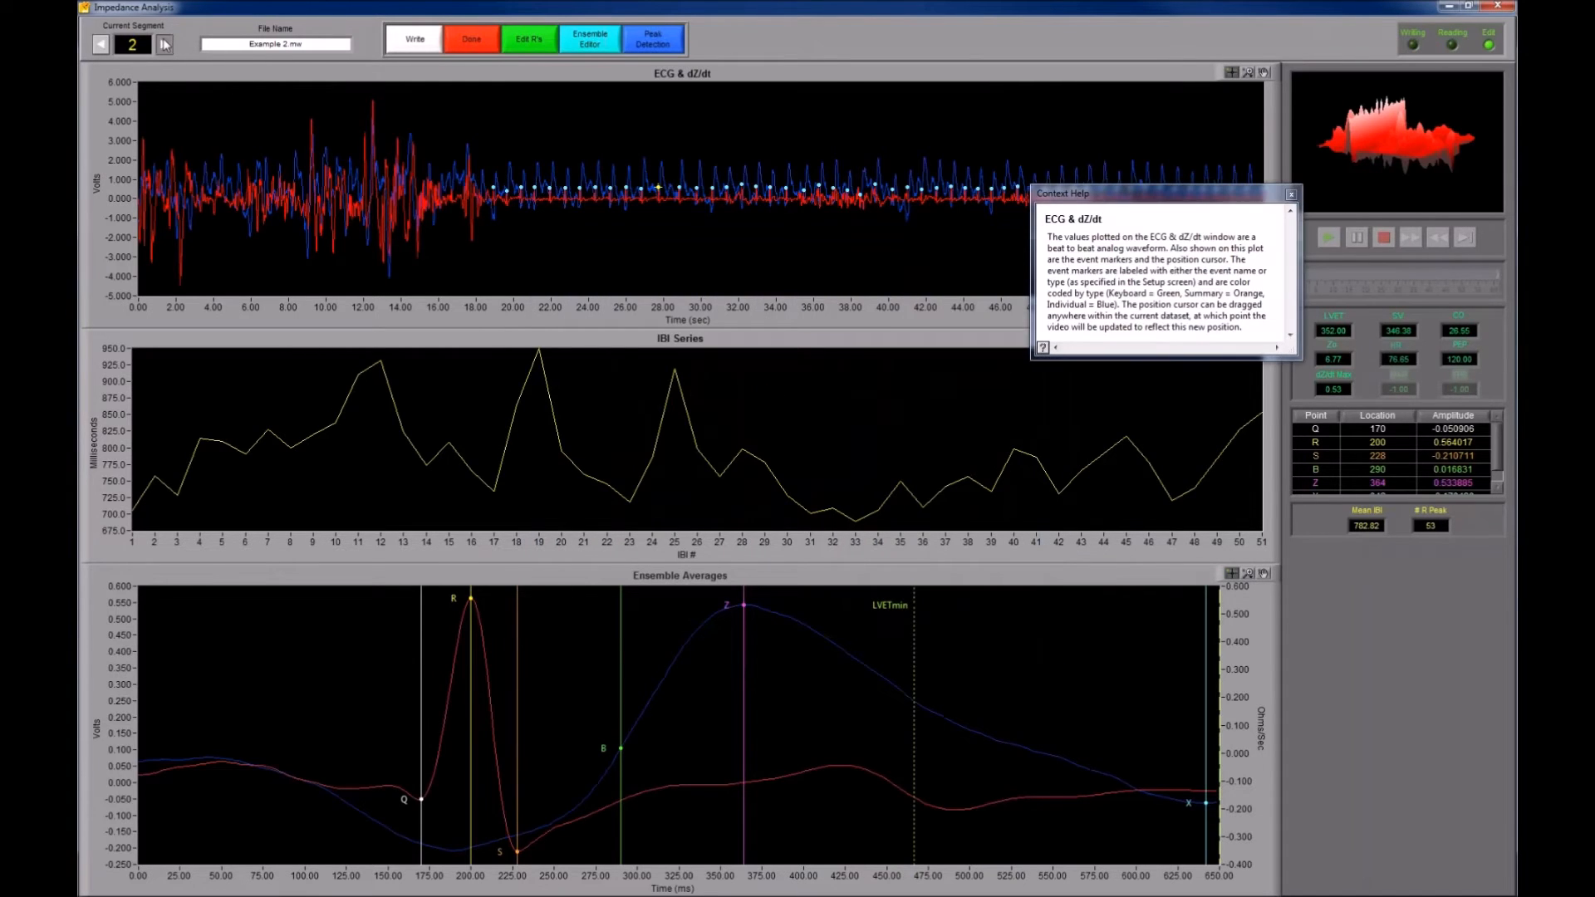
left_click(165, 44)
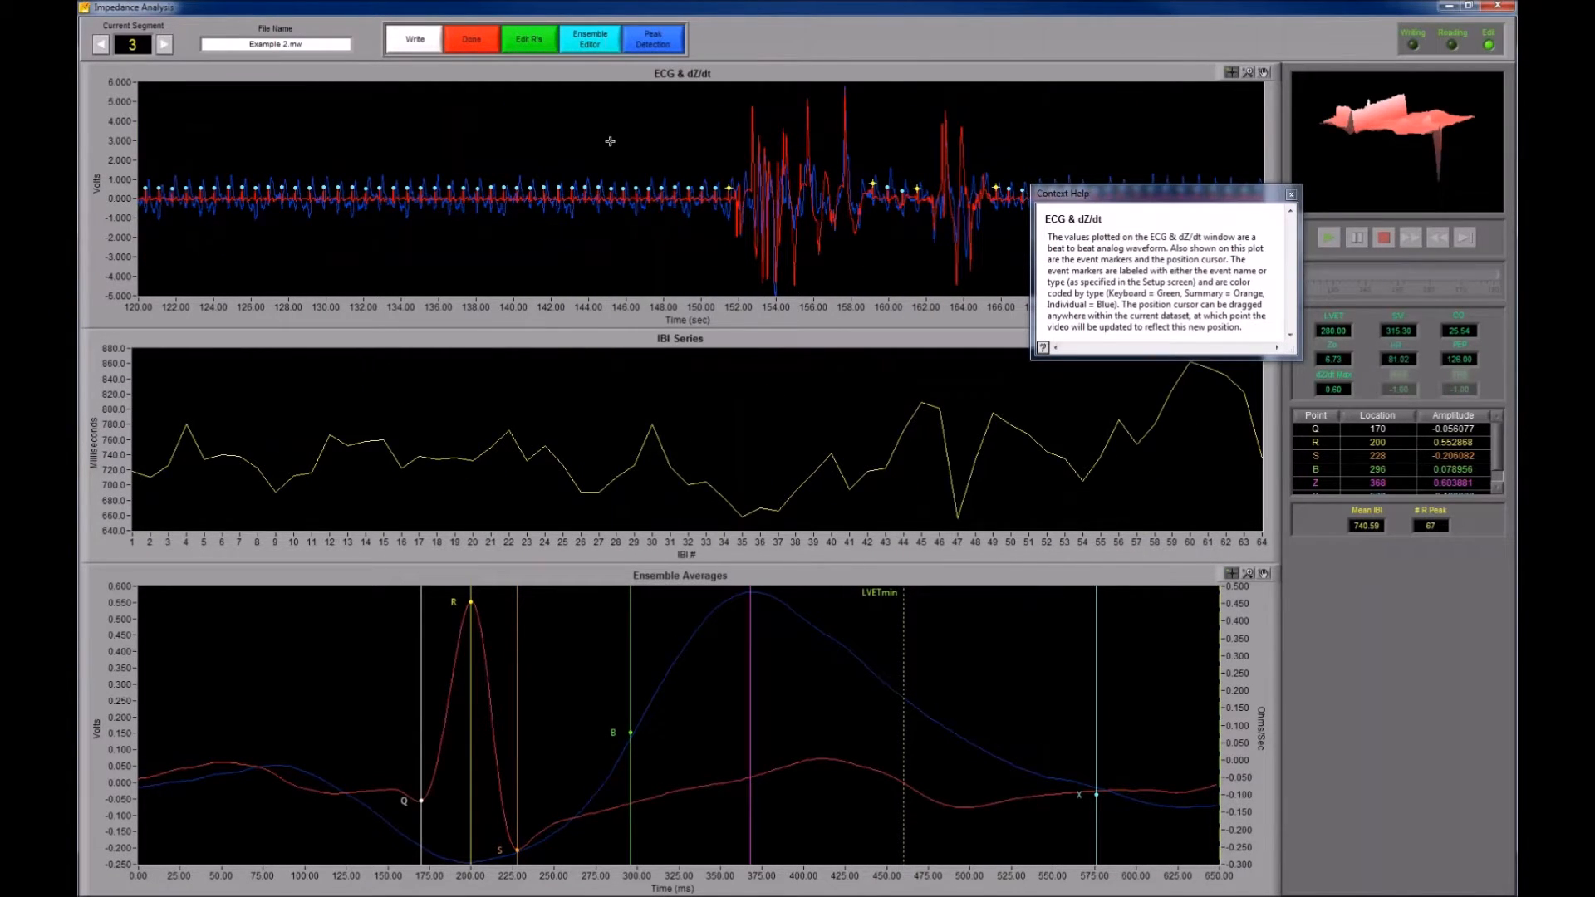
left_click(1290, 194)
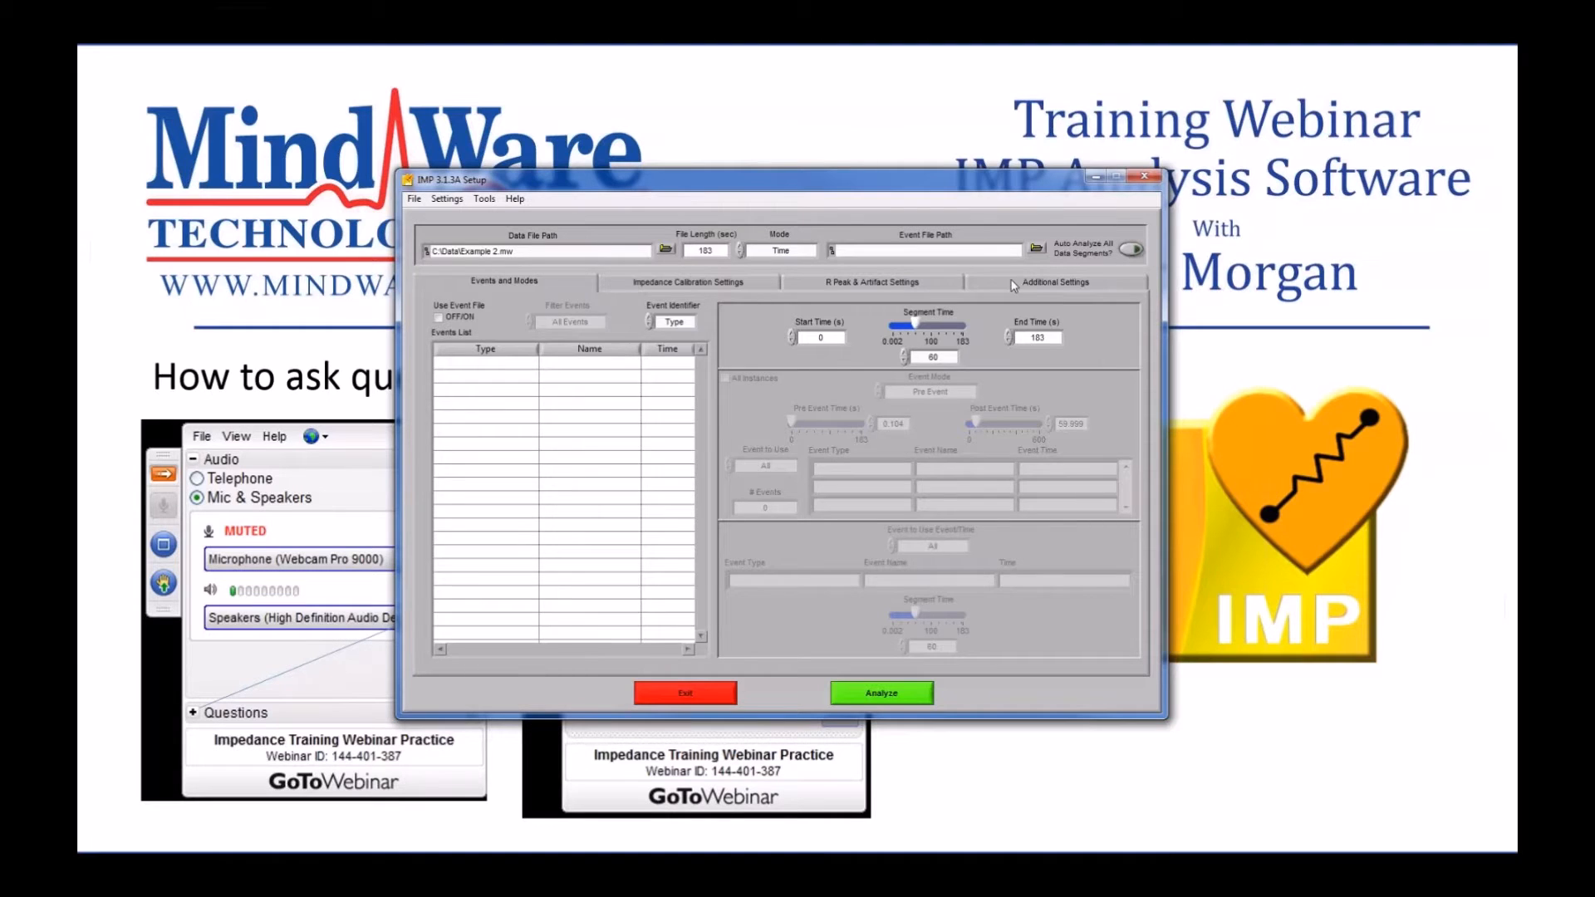
Disable the use of edited data in the setup and view the R peak and artifact settings.
left_click(1015, 287)
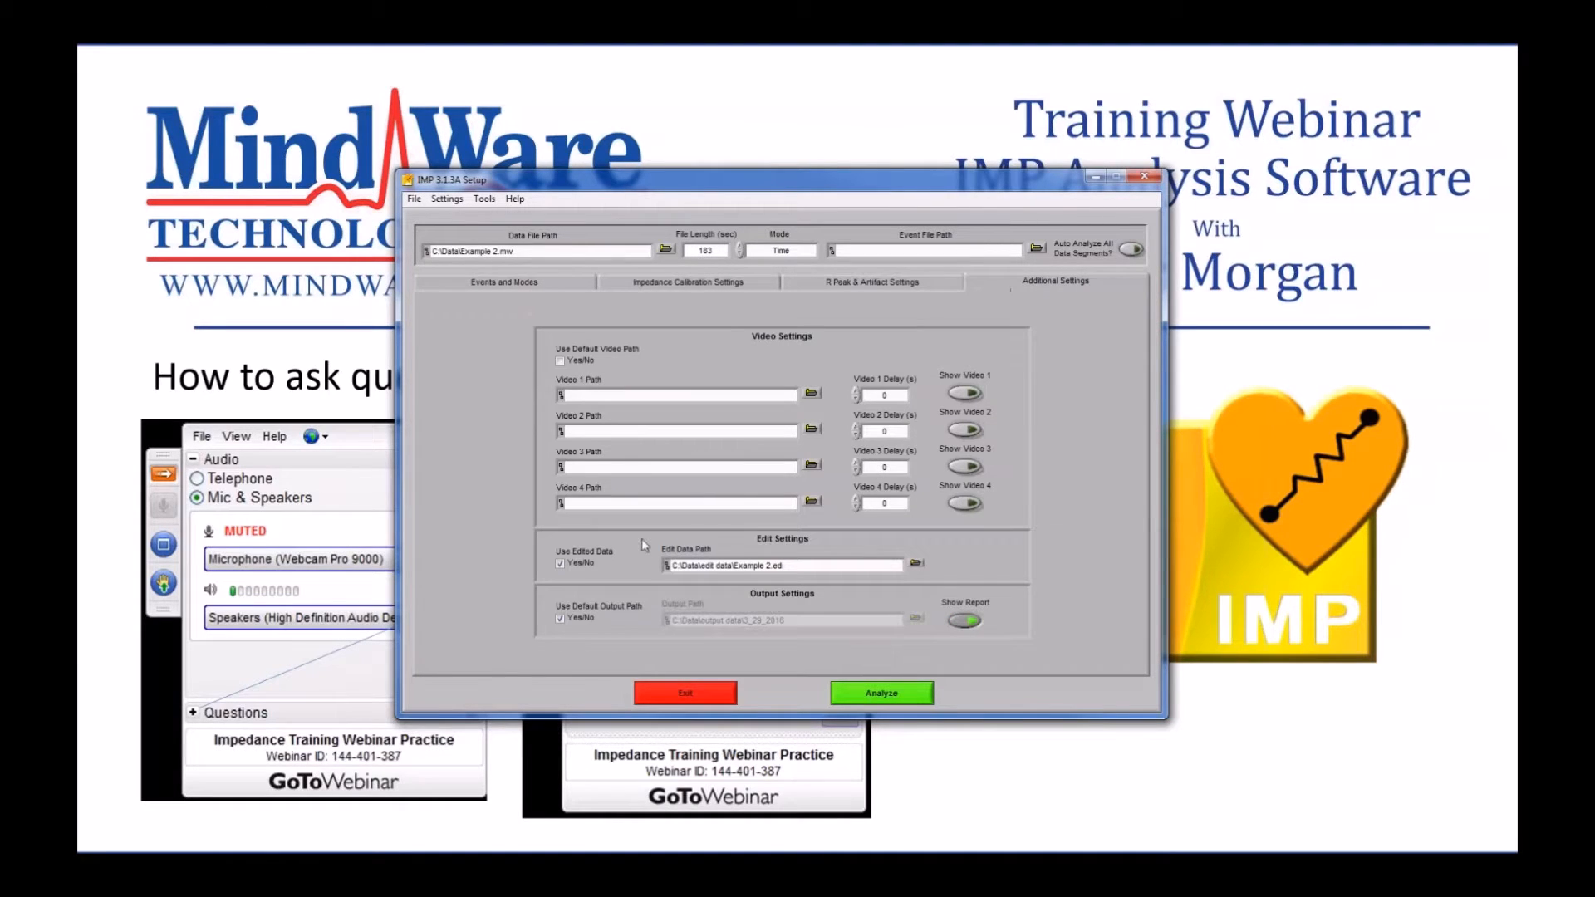
left_click(561, 564)
left_click(809, 282)
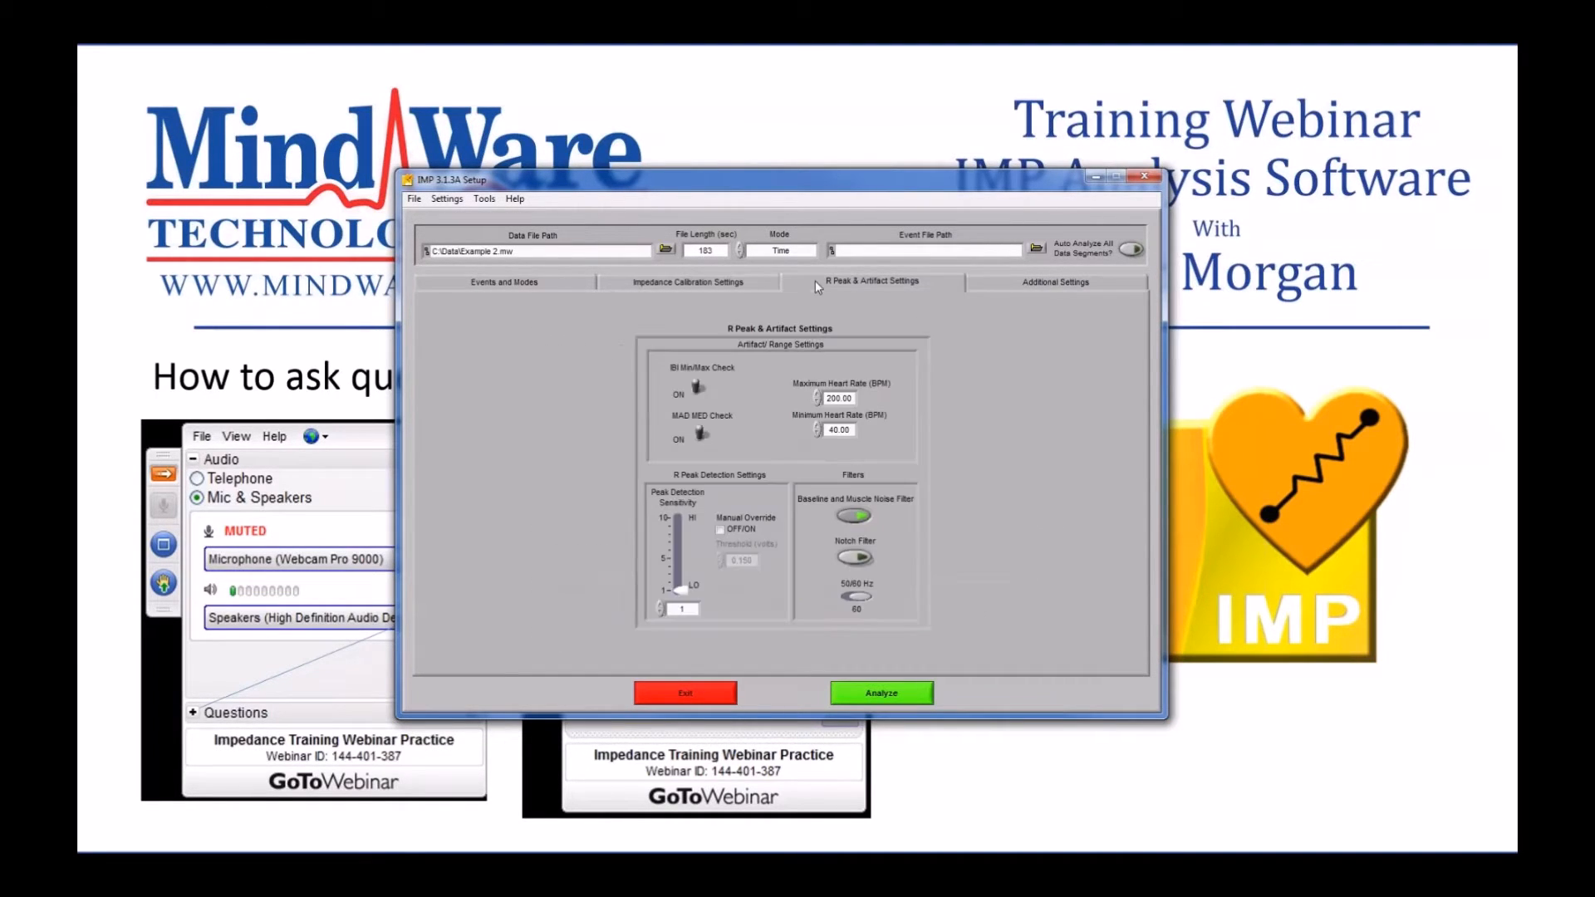
Analyze Example 2 without edits, treating ECG and dZ/dt as not inverted, and go to segment 3.
left_click(914, 697)
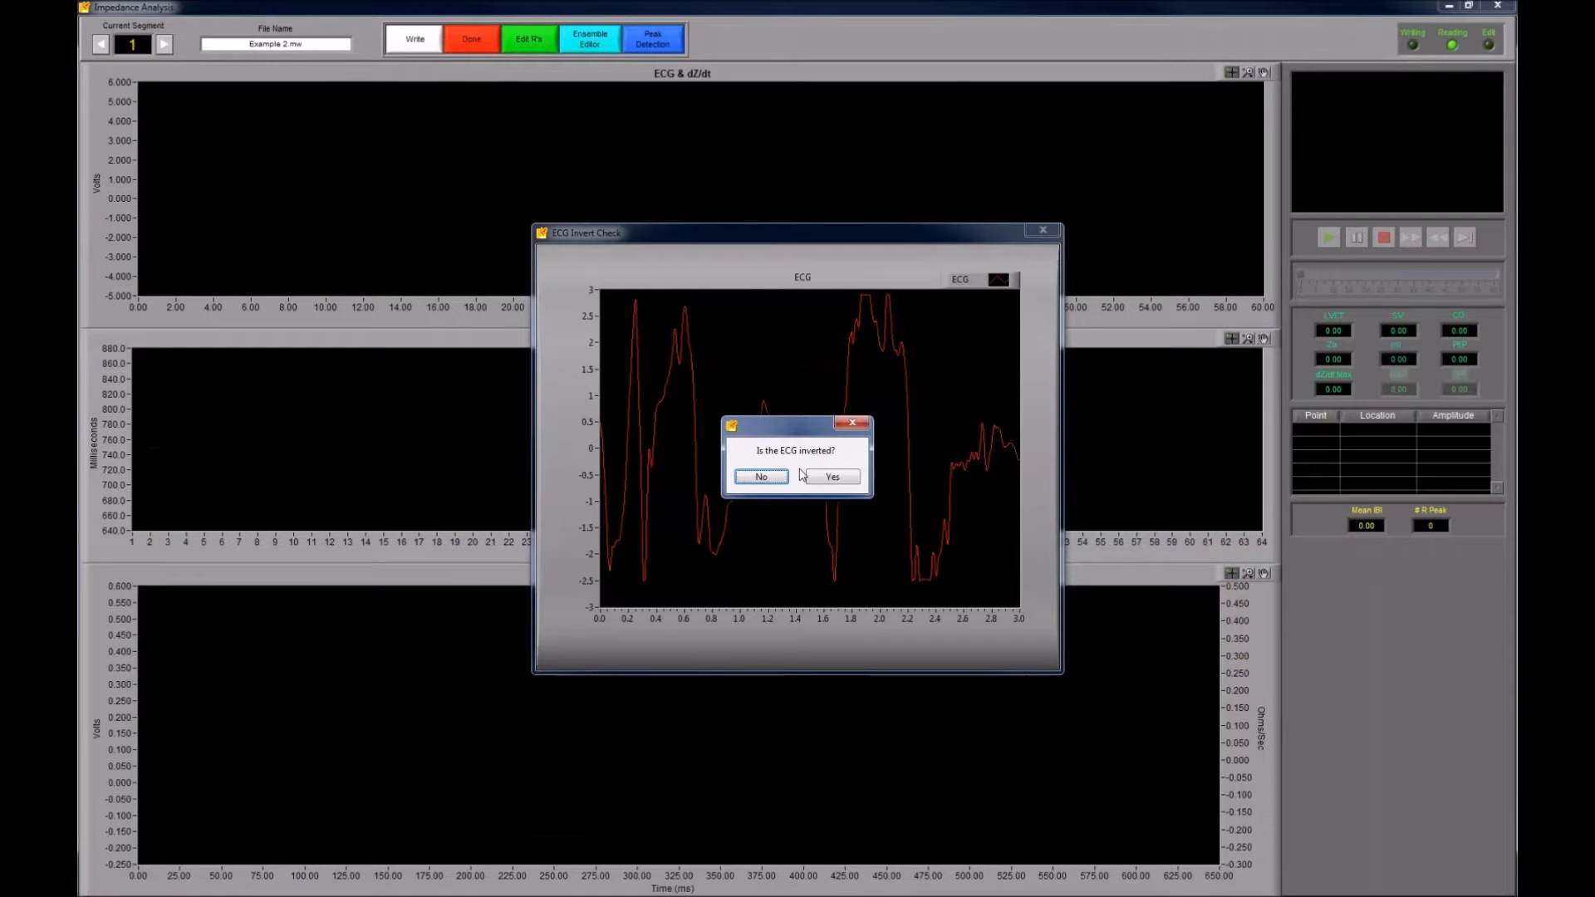
left_click(777, 476)
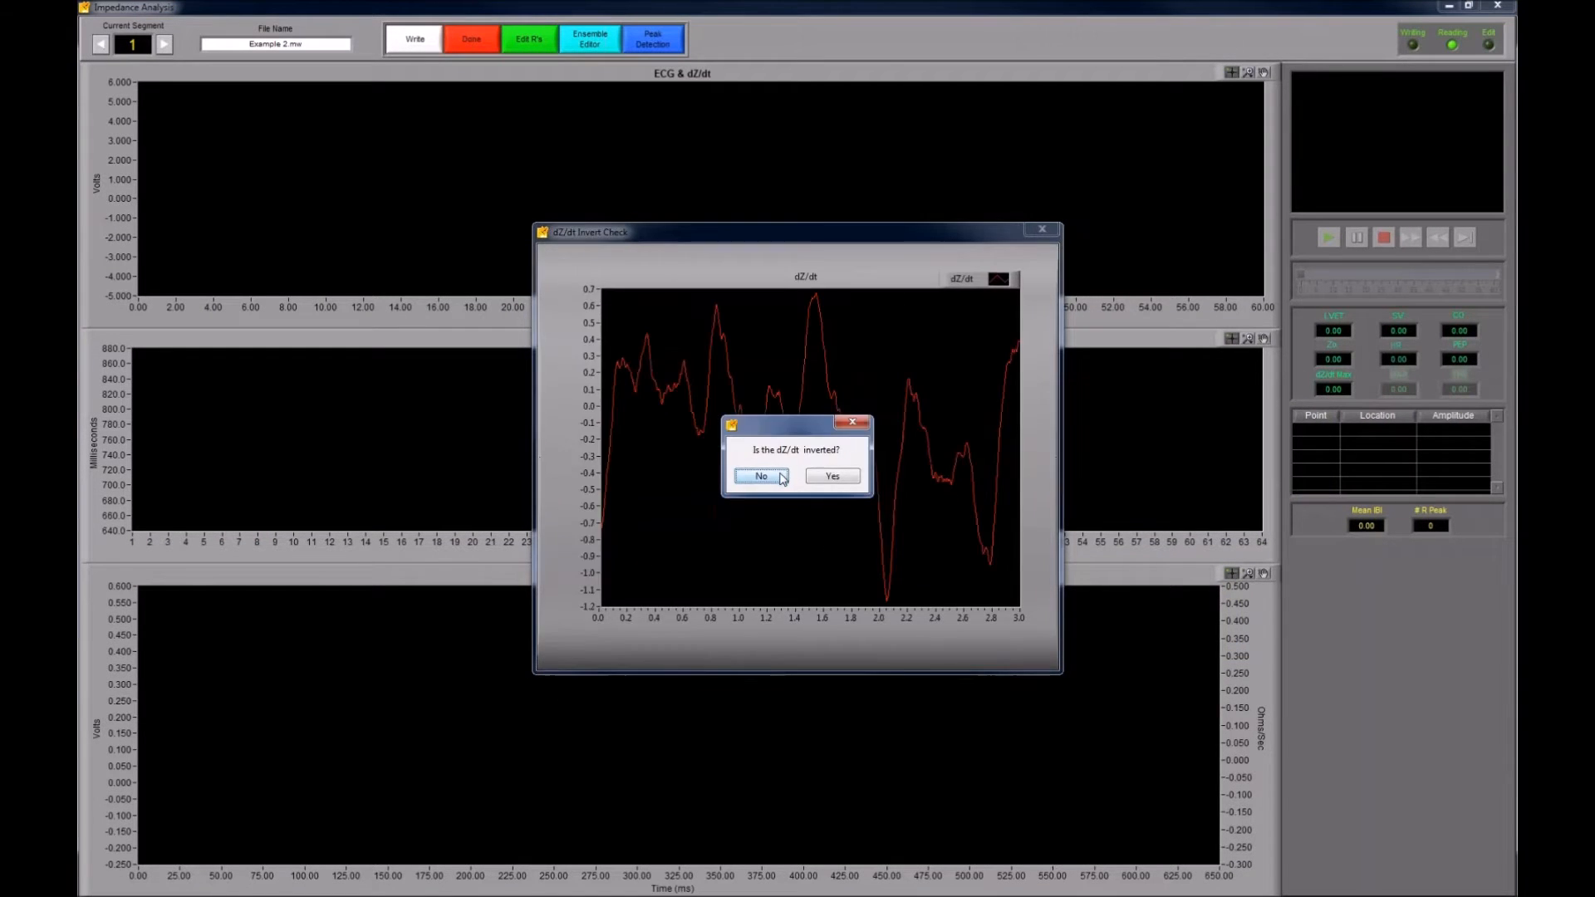
left_click(777, 476)
left_click(167, 45)
left_click(166, 45)
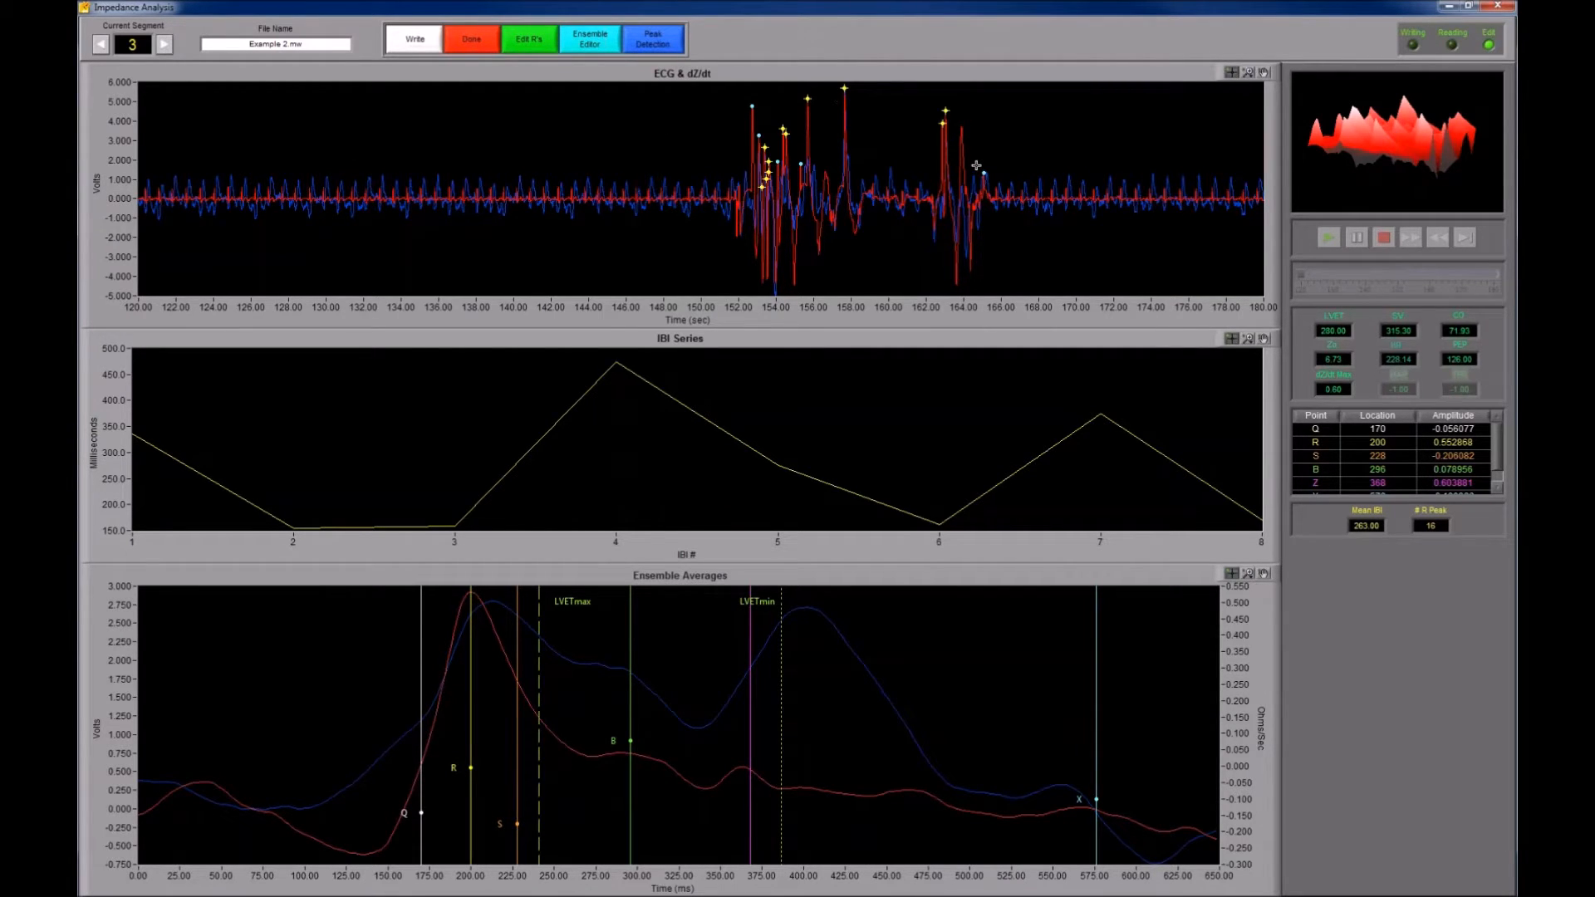
Override segment 3's R peak detection with a manual threshold of 0.5 volts, and finish the analysis.
left_click(1247, 75)
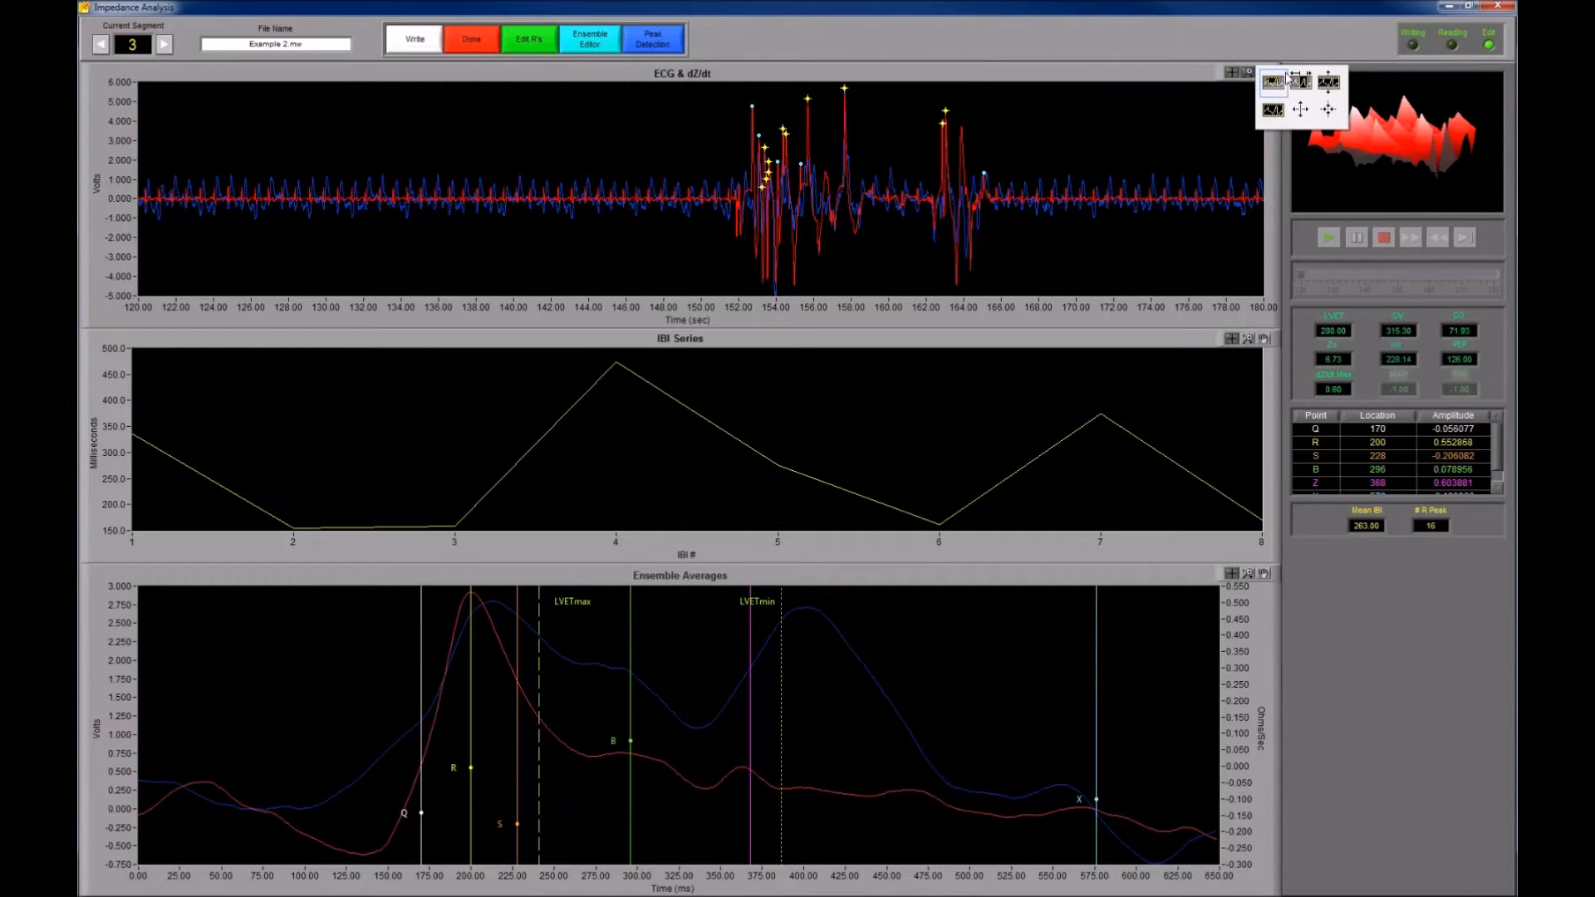
left_click(1333, 83)
left_click_drag(645, 167, 654, 224)
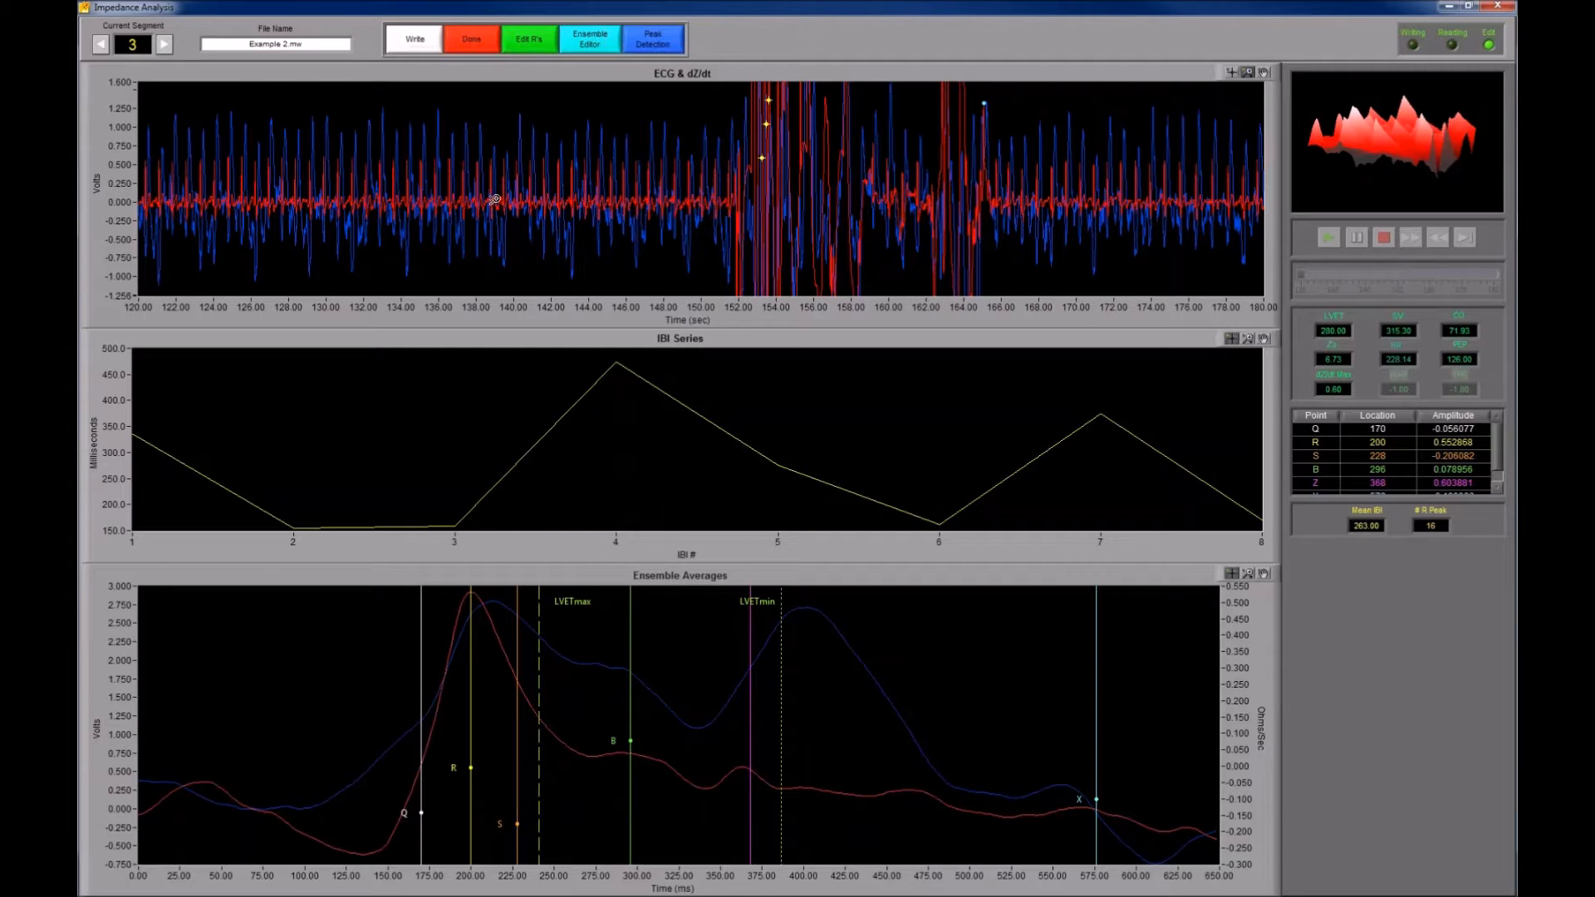
left_click(649, 45)
left_click(801, 439)
double_click(824, 473)
key("BackSpace")
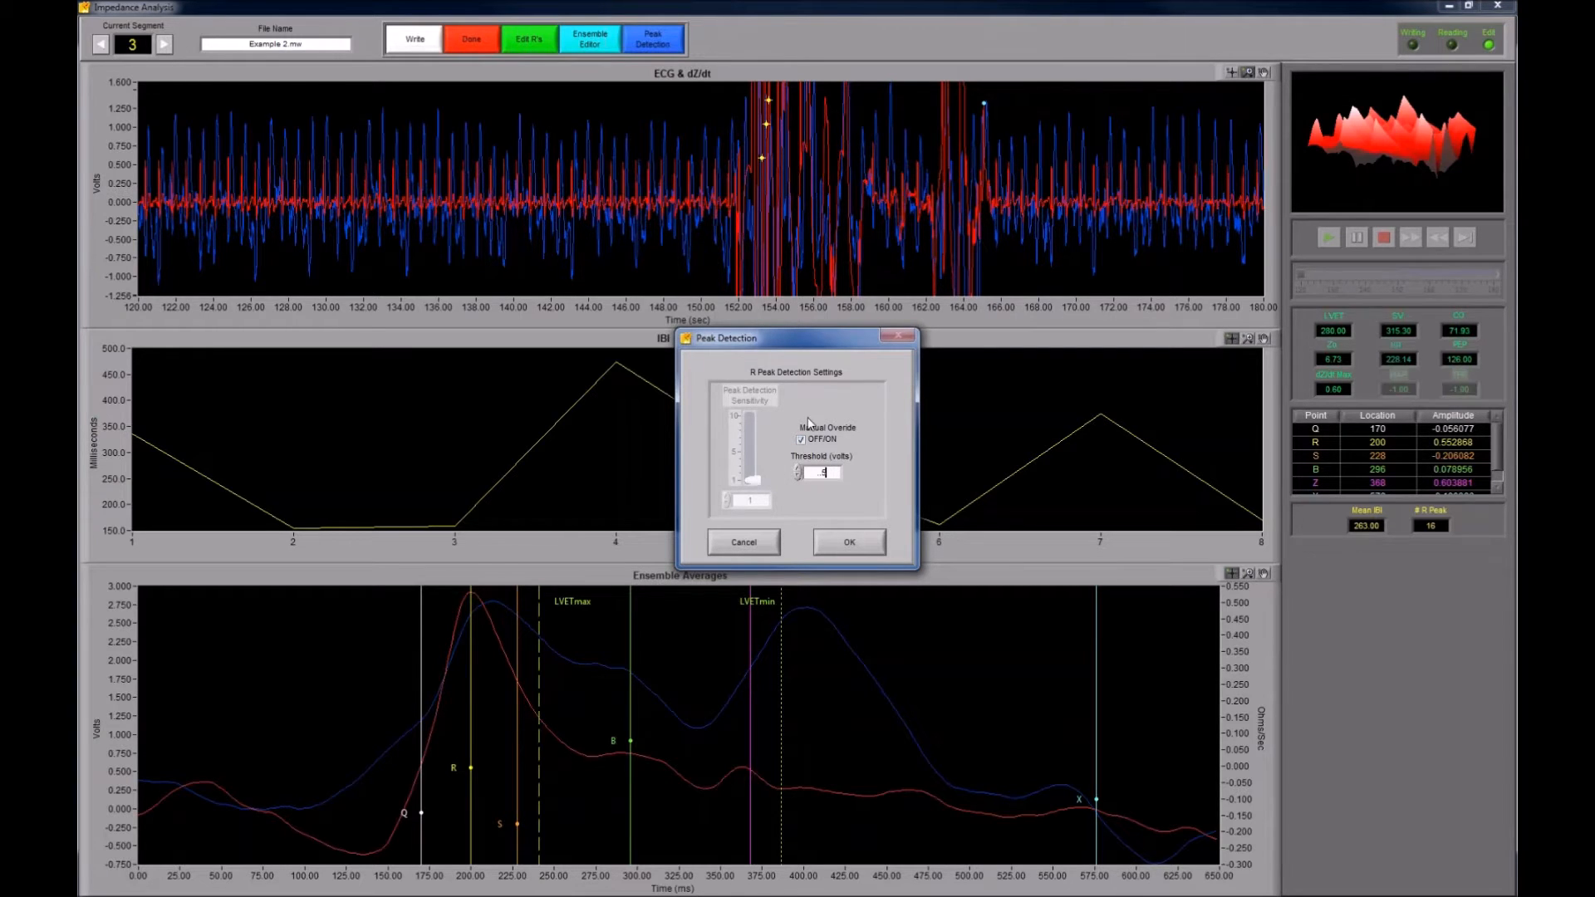
type("5")
left_click(854, 541)
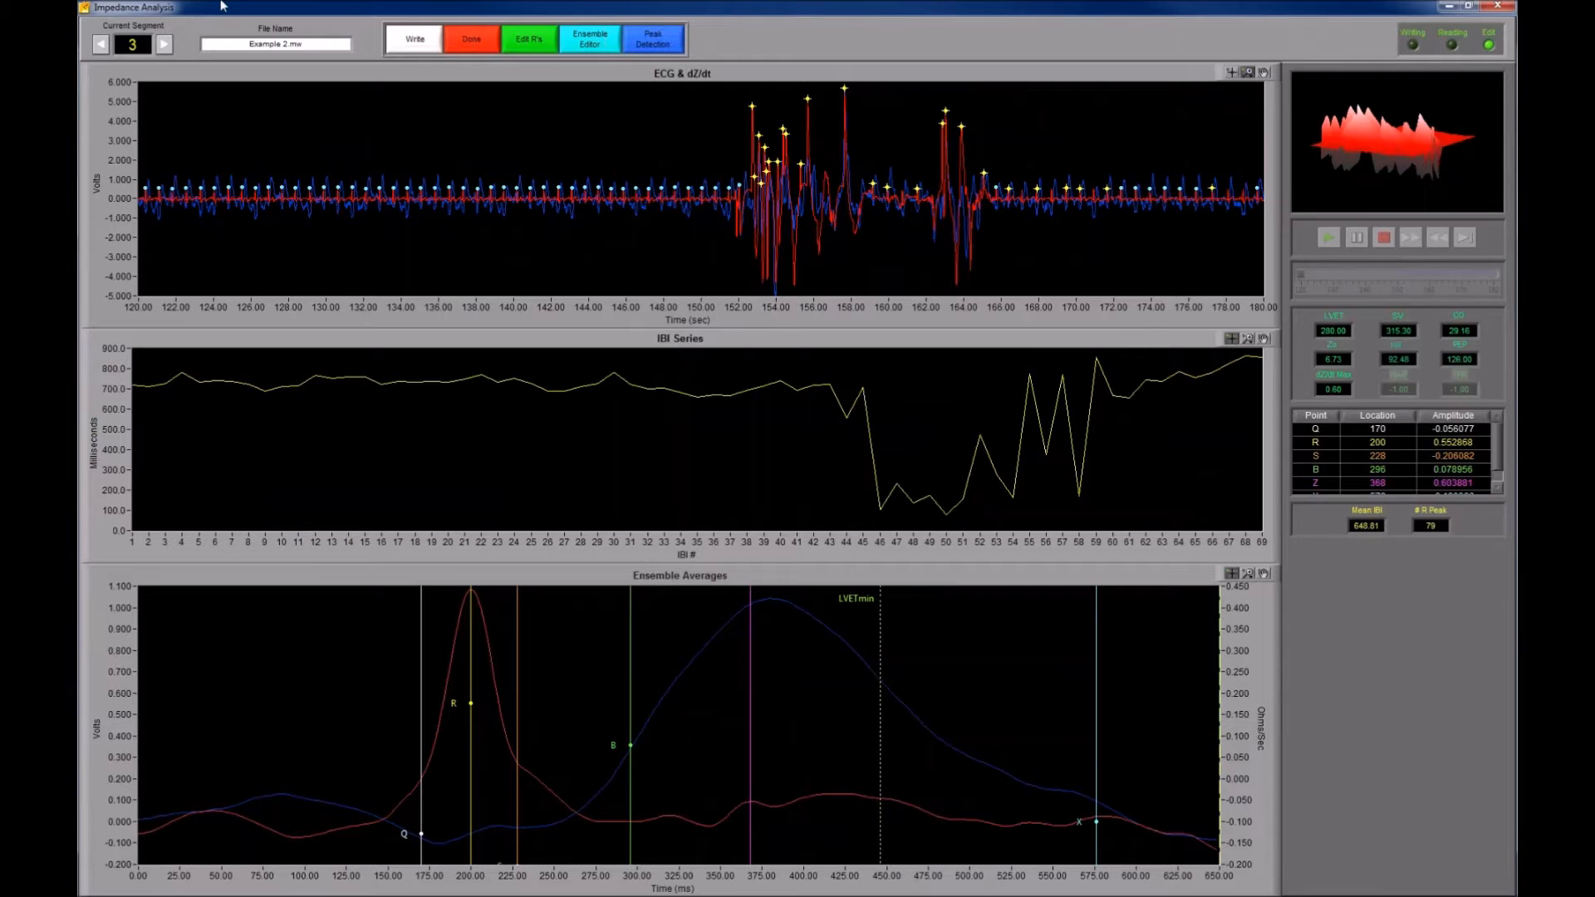
left_click(471, 43)
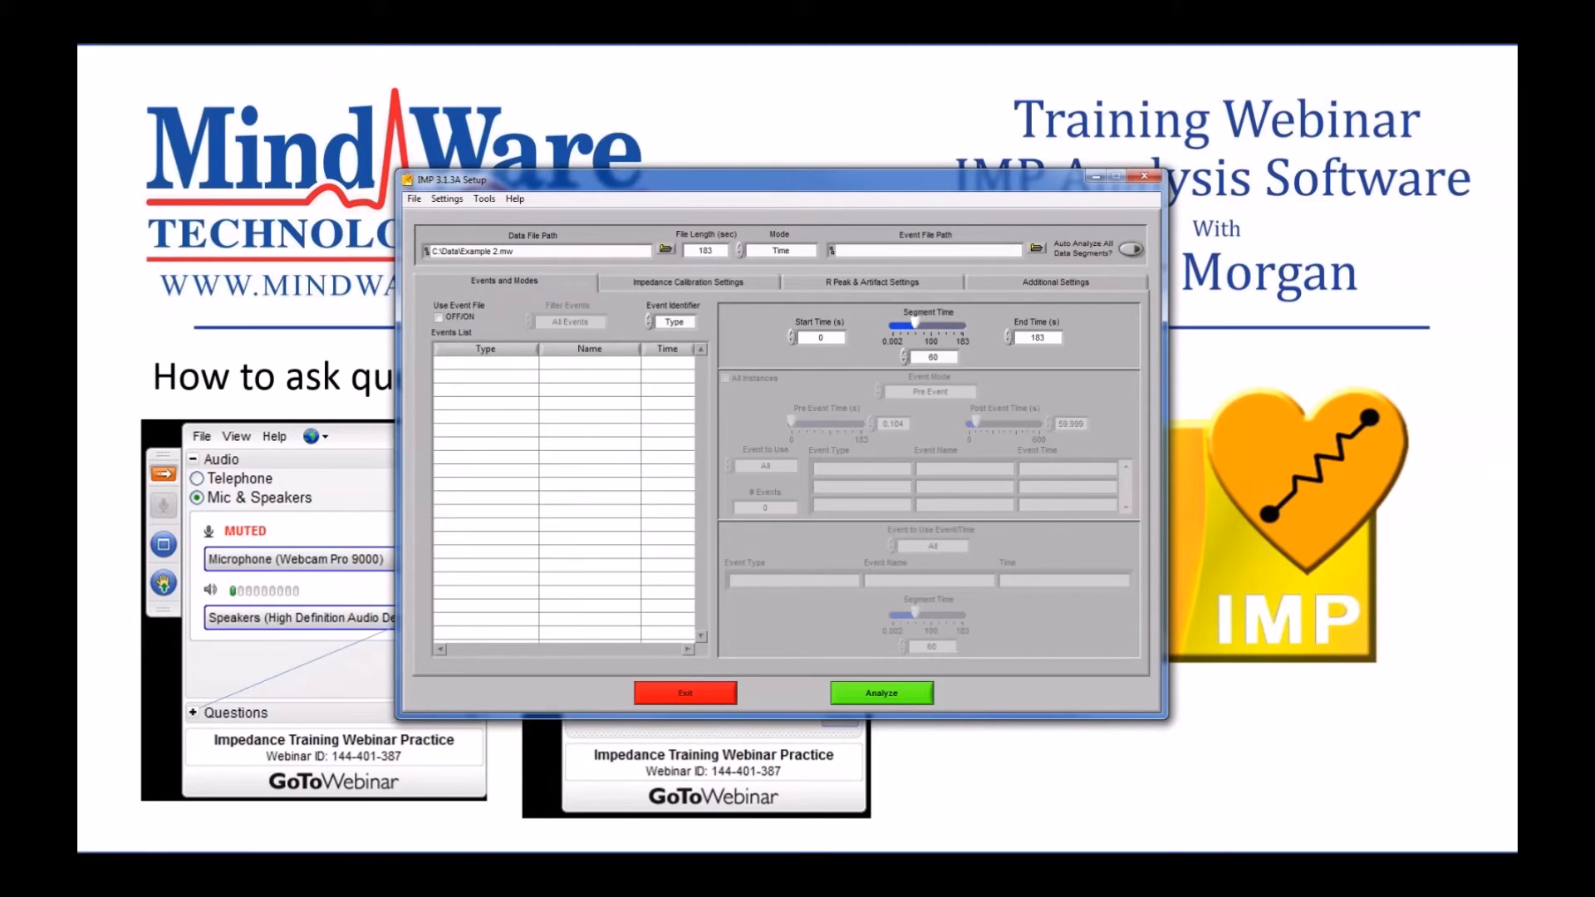
Try the Band electrode type in the impedance calibration settings and restore it to Spot.
left_click(749, 281)
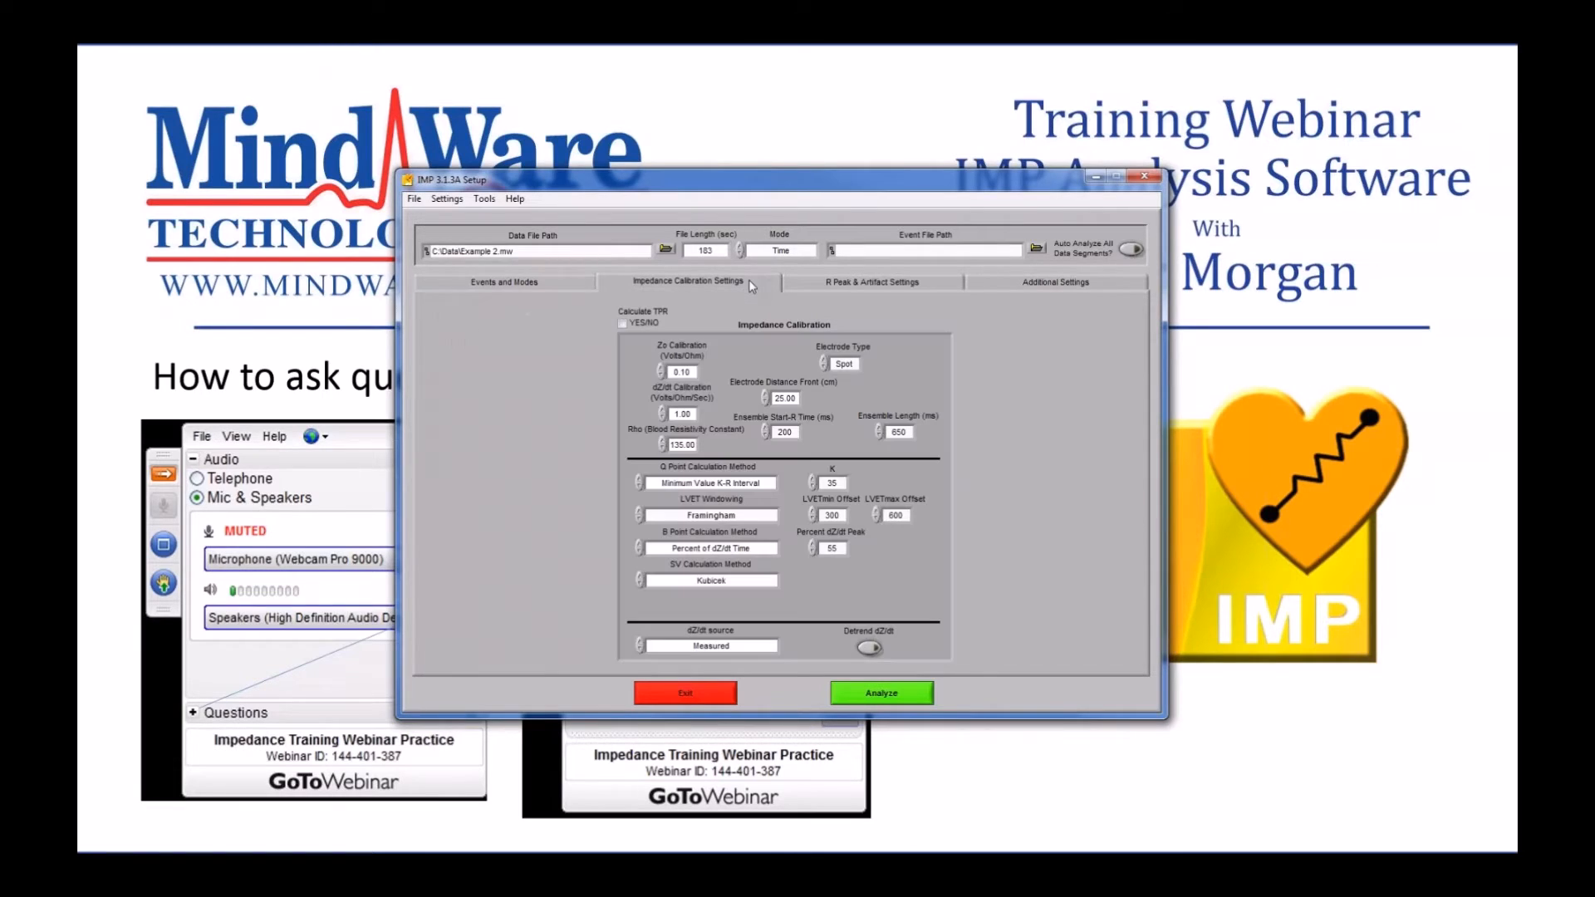
left_click(842, 365)
left_click(851, 380)
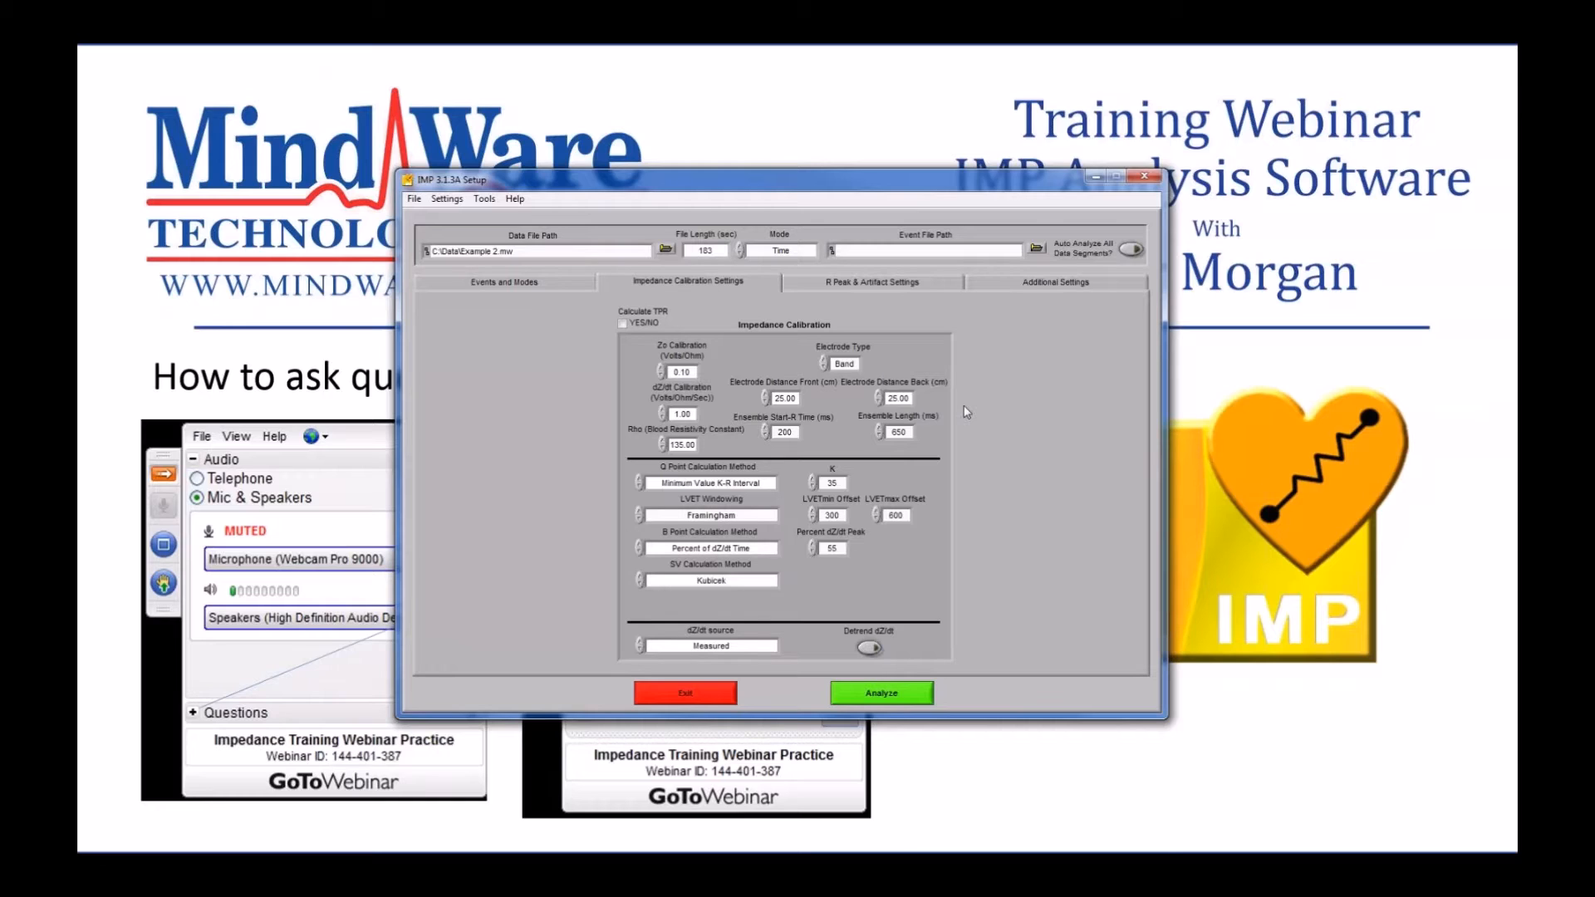
left_click(851, 364)
left_click(856, 349)
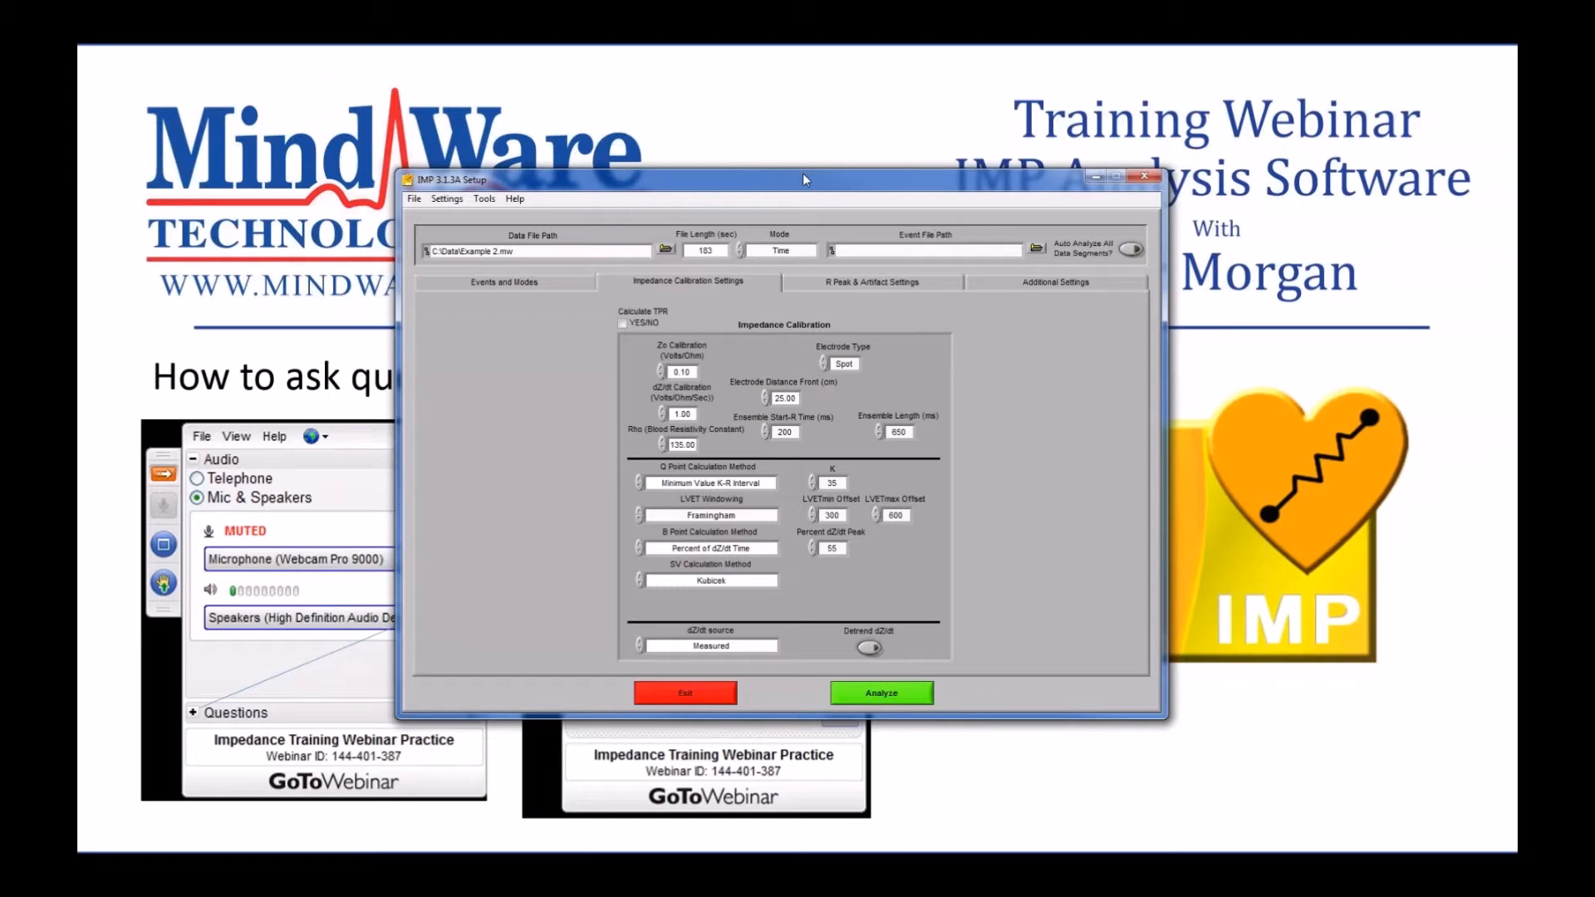
Switch to the browser window and show the MindWare Support Portal home page.
left_click_drag(802, 184, 800, 169)
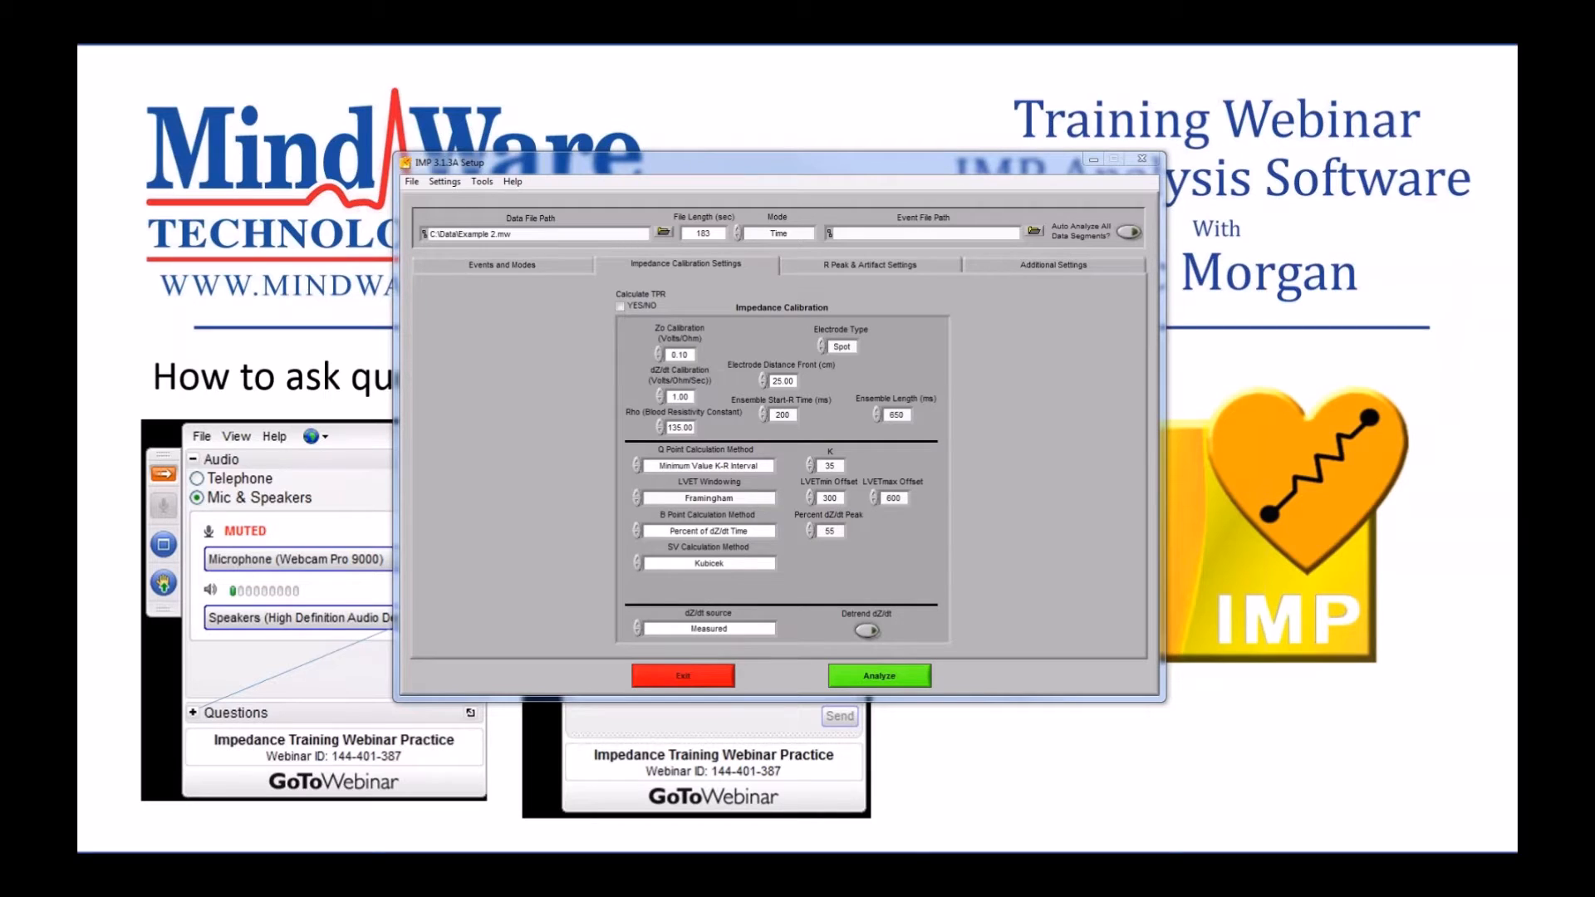
left_click_drag(1517, 83, 834, 2)
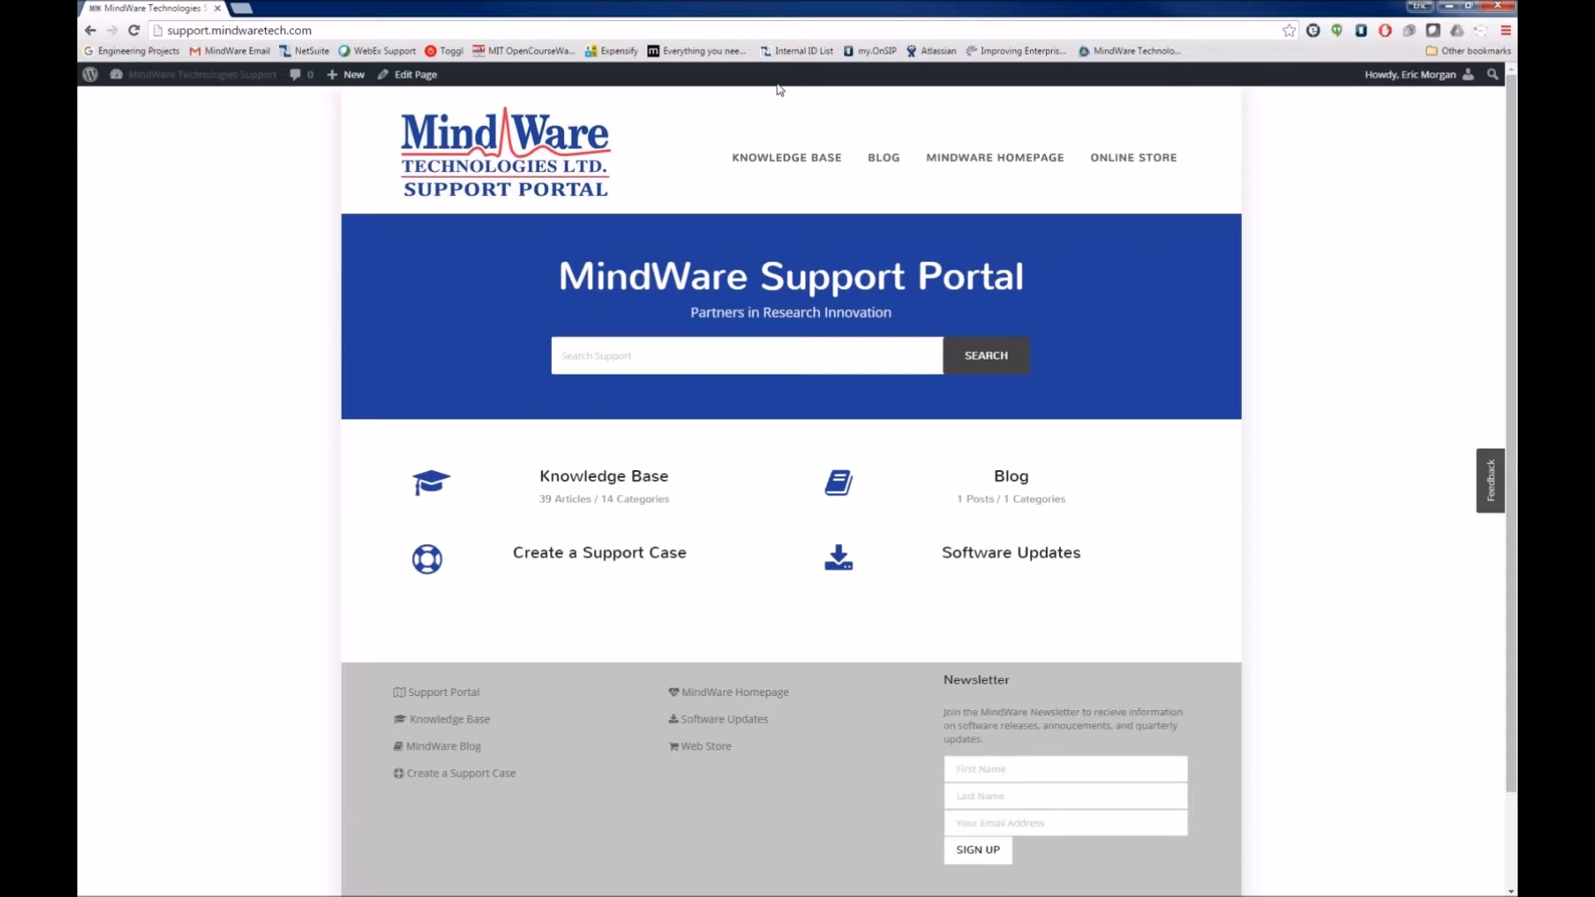
left_click(1013, 500)
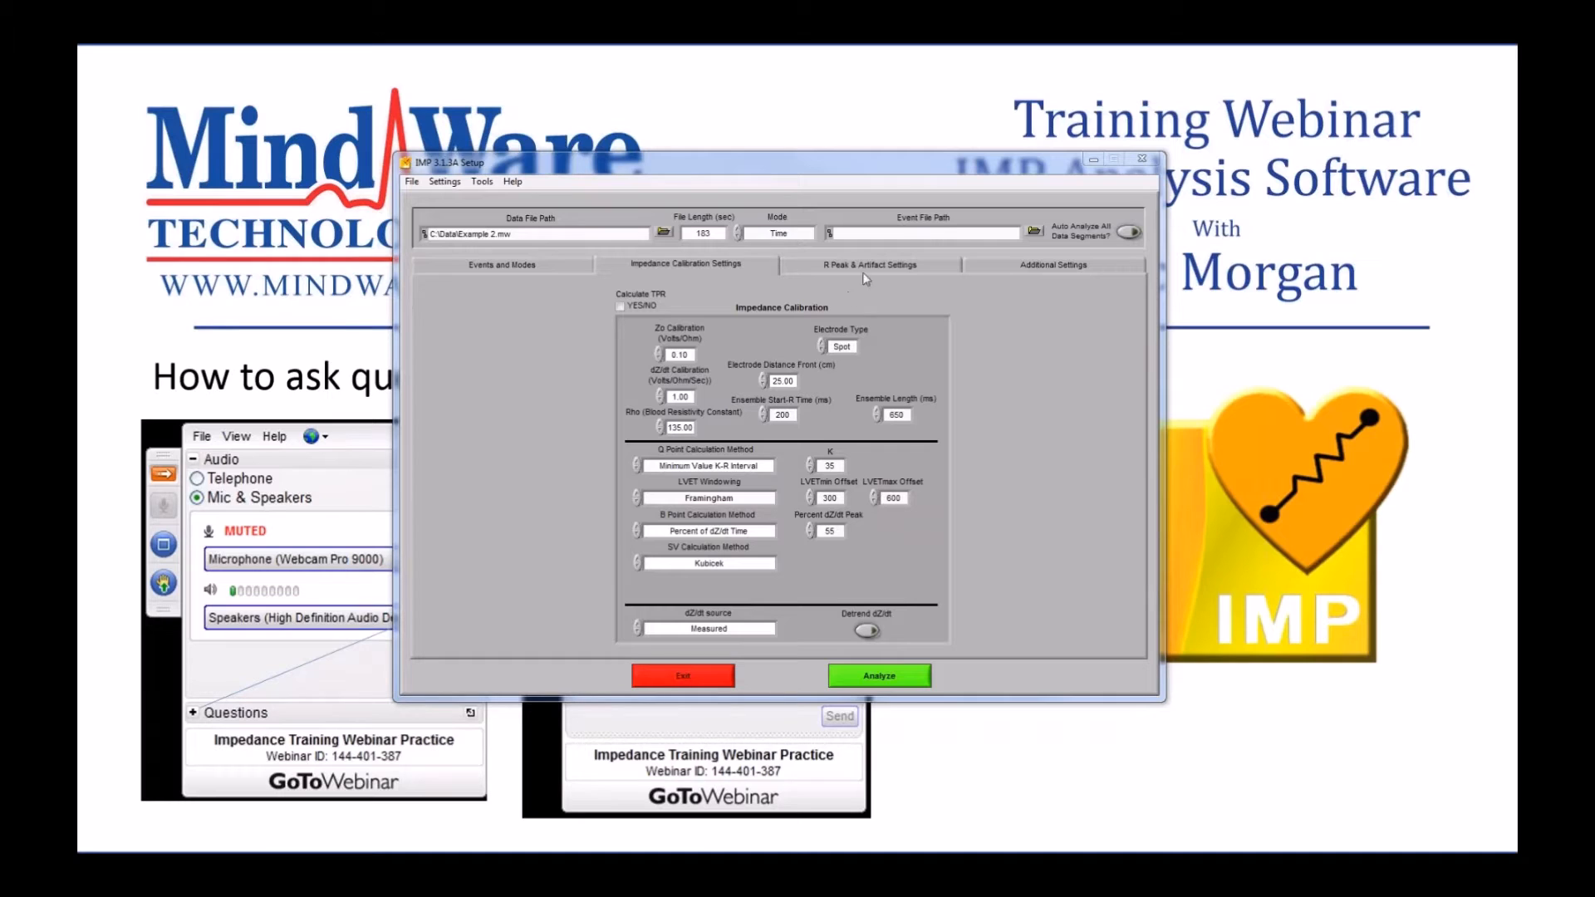
Review the R peak and artifact settings and analyze Example 2 with both the ECG and dZ/dt signals as not inverted.
left_click(571, 271)
left_click(841, 271)
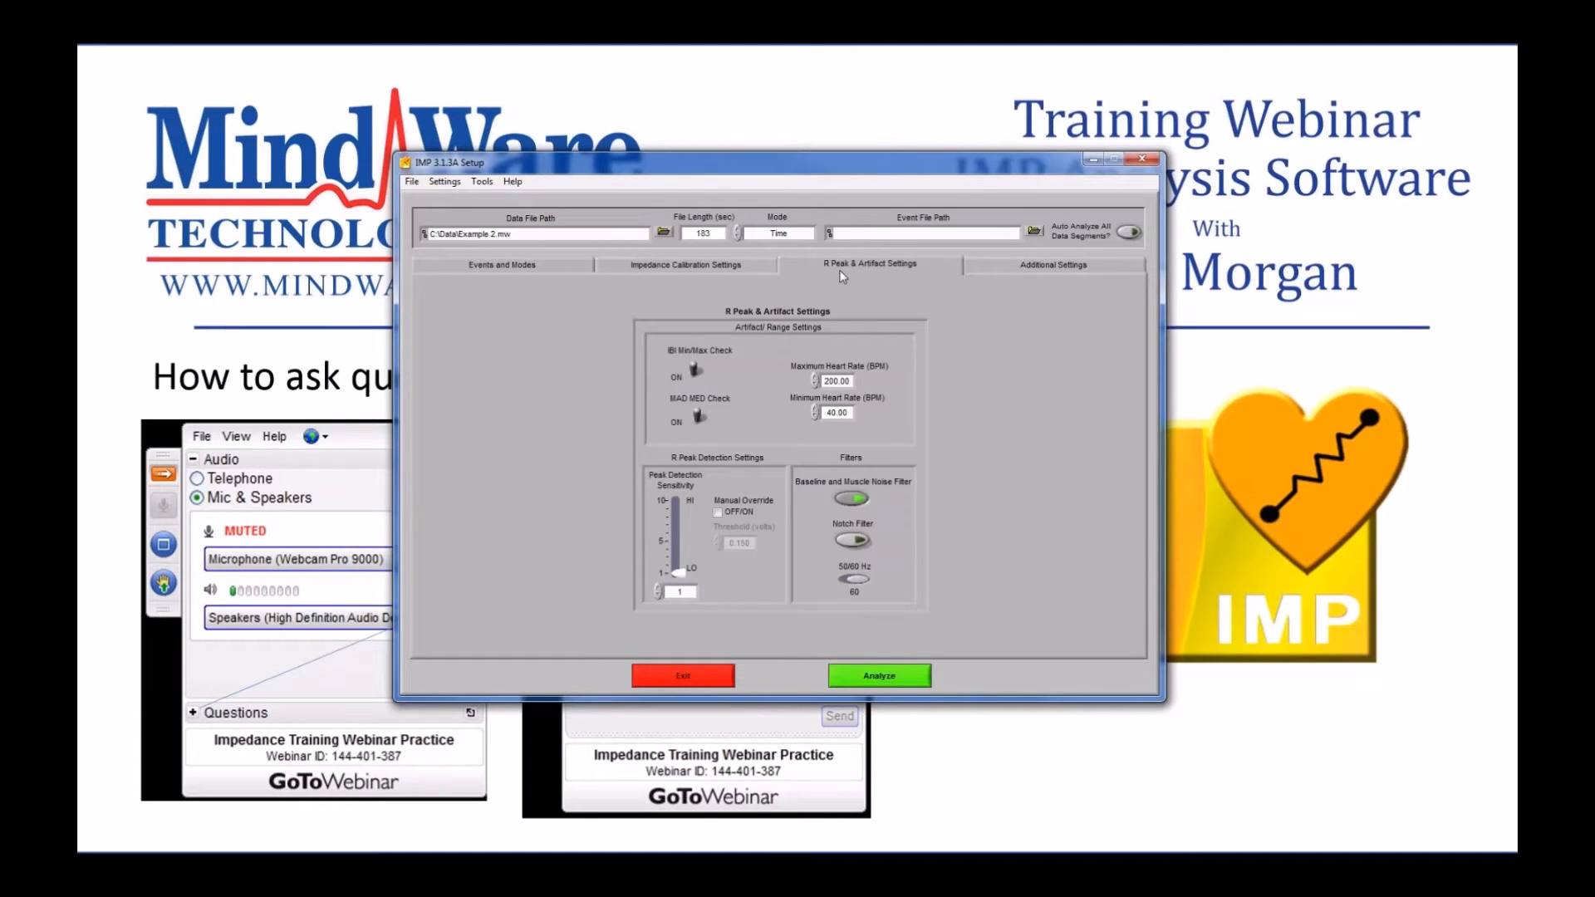
left_click(920, 681)
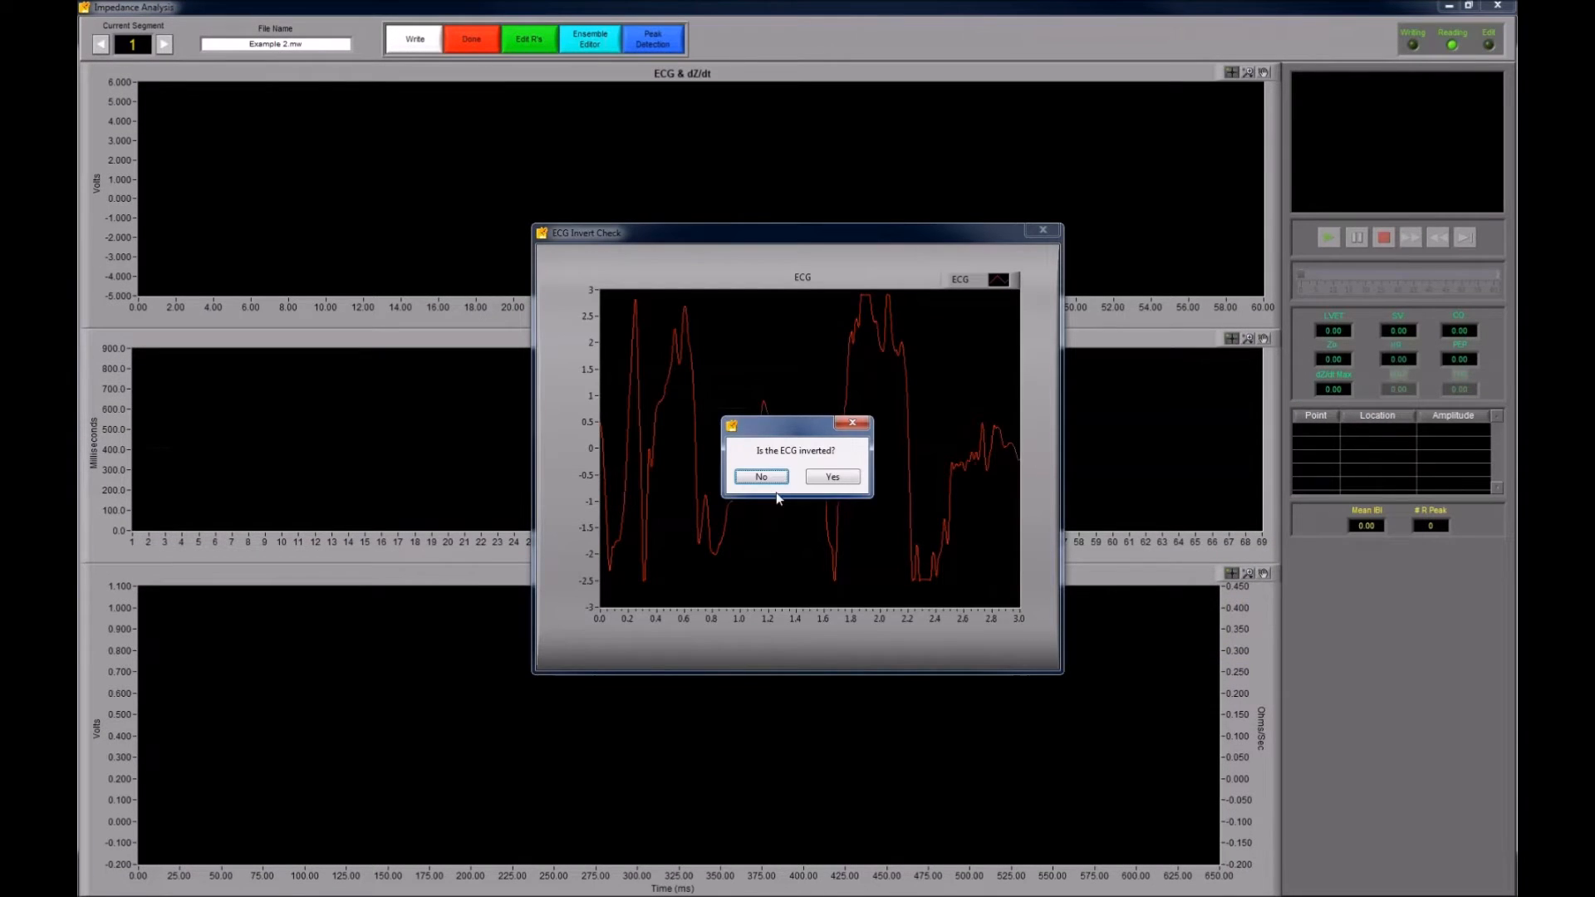
left_click(761, 477)
left_click(762, 479)
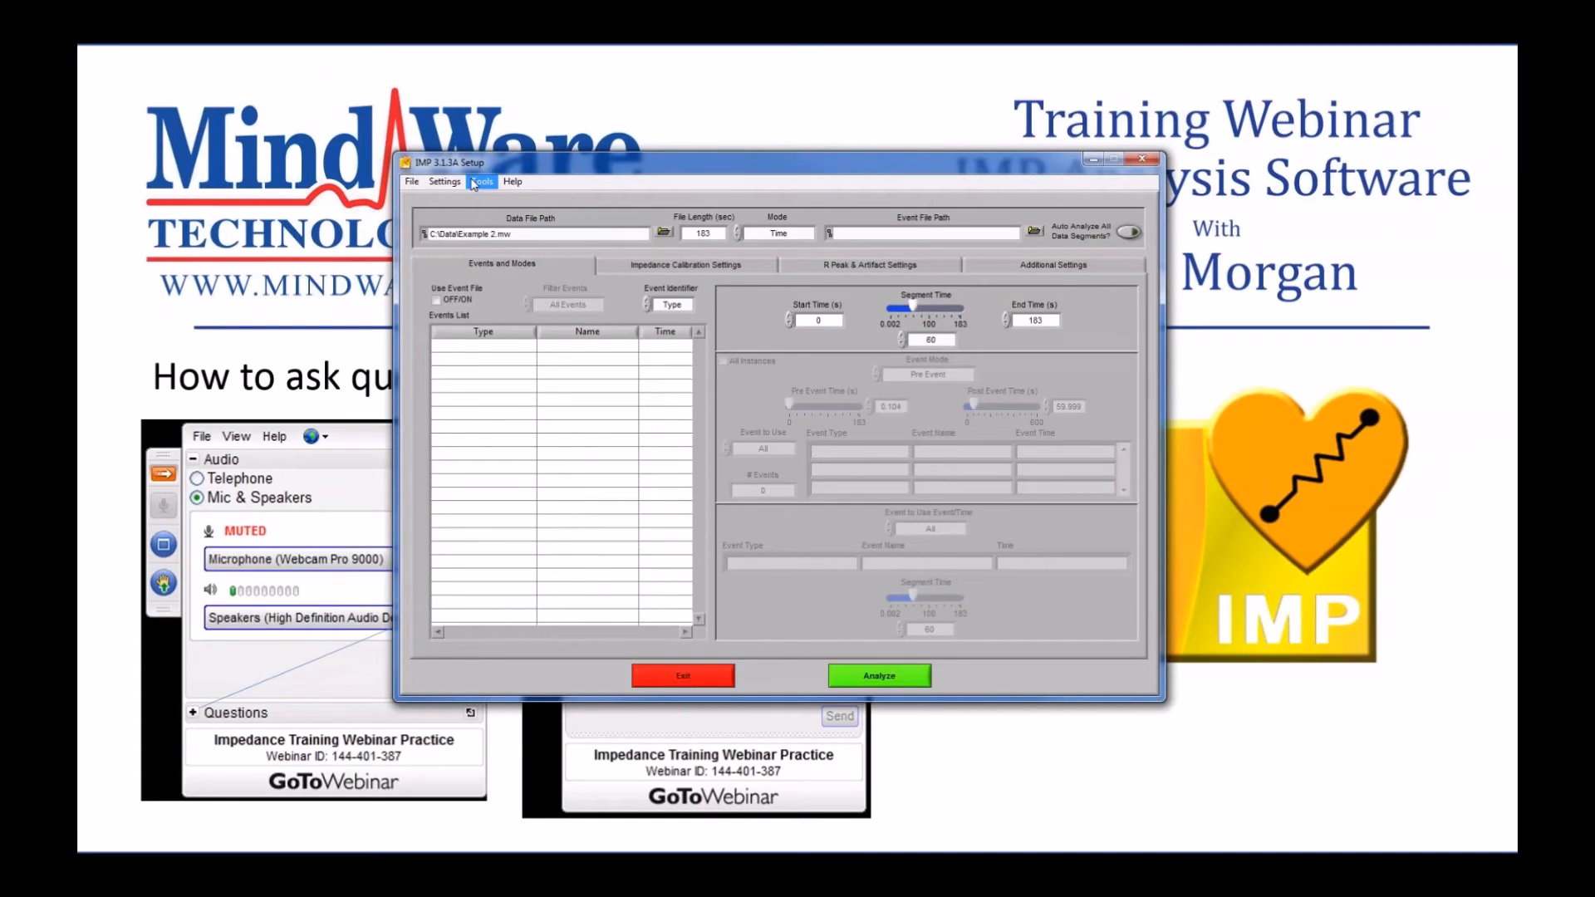
View the additional setup settings for video, edited data and output.
left_click(1008, 266)
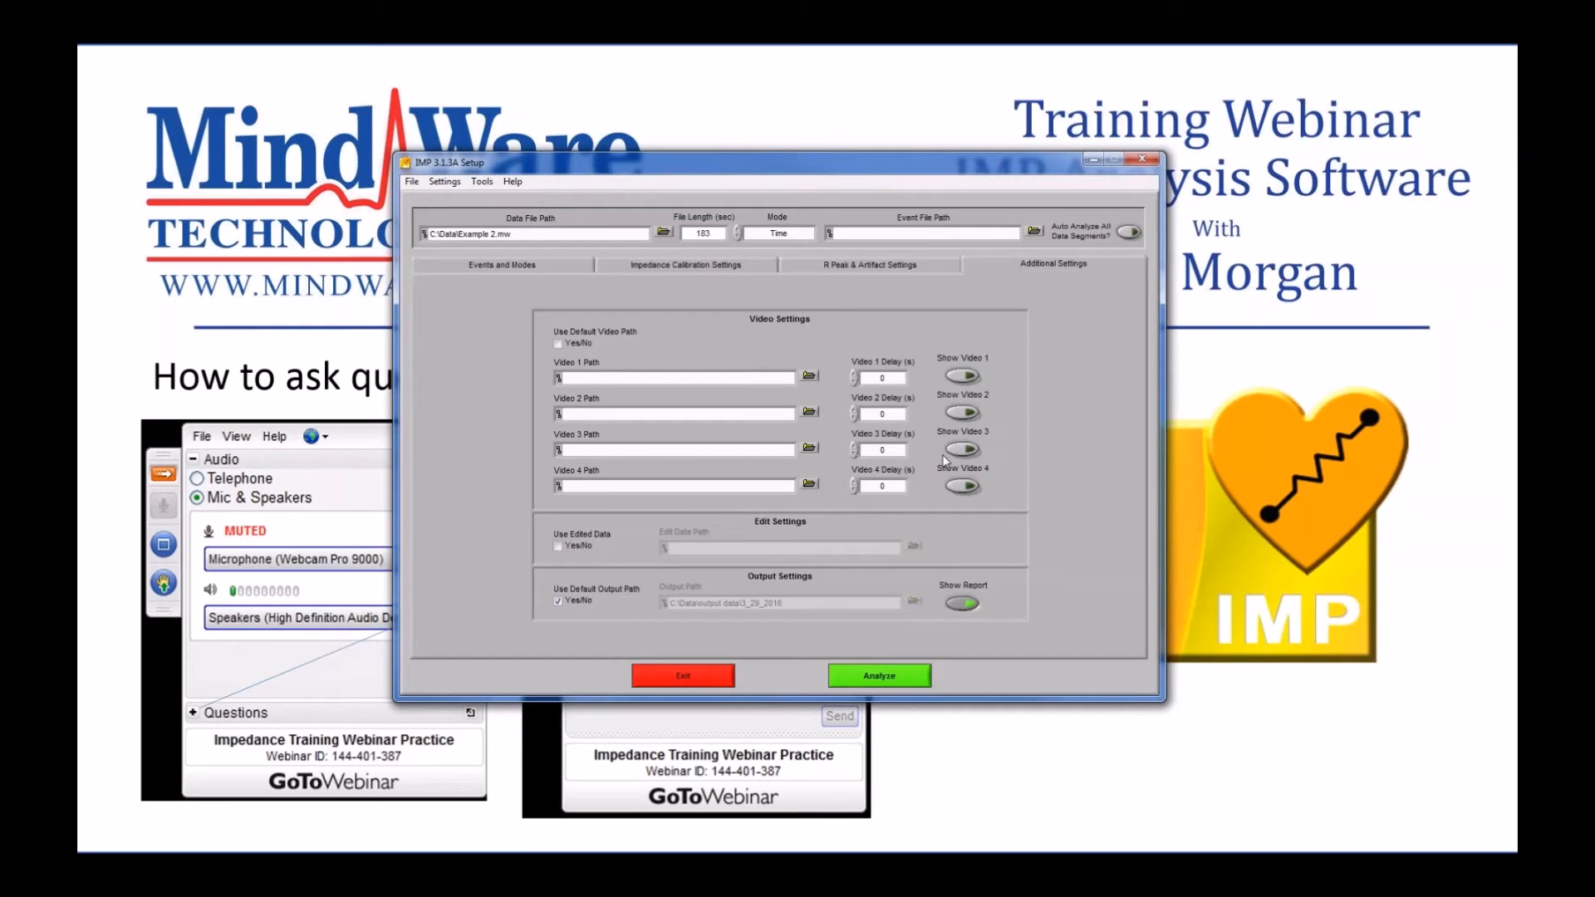